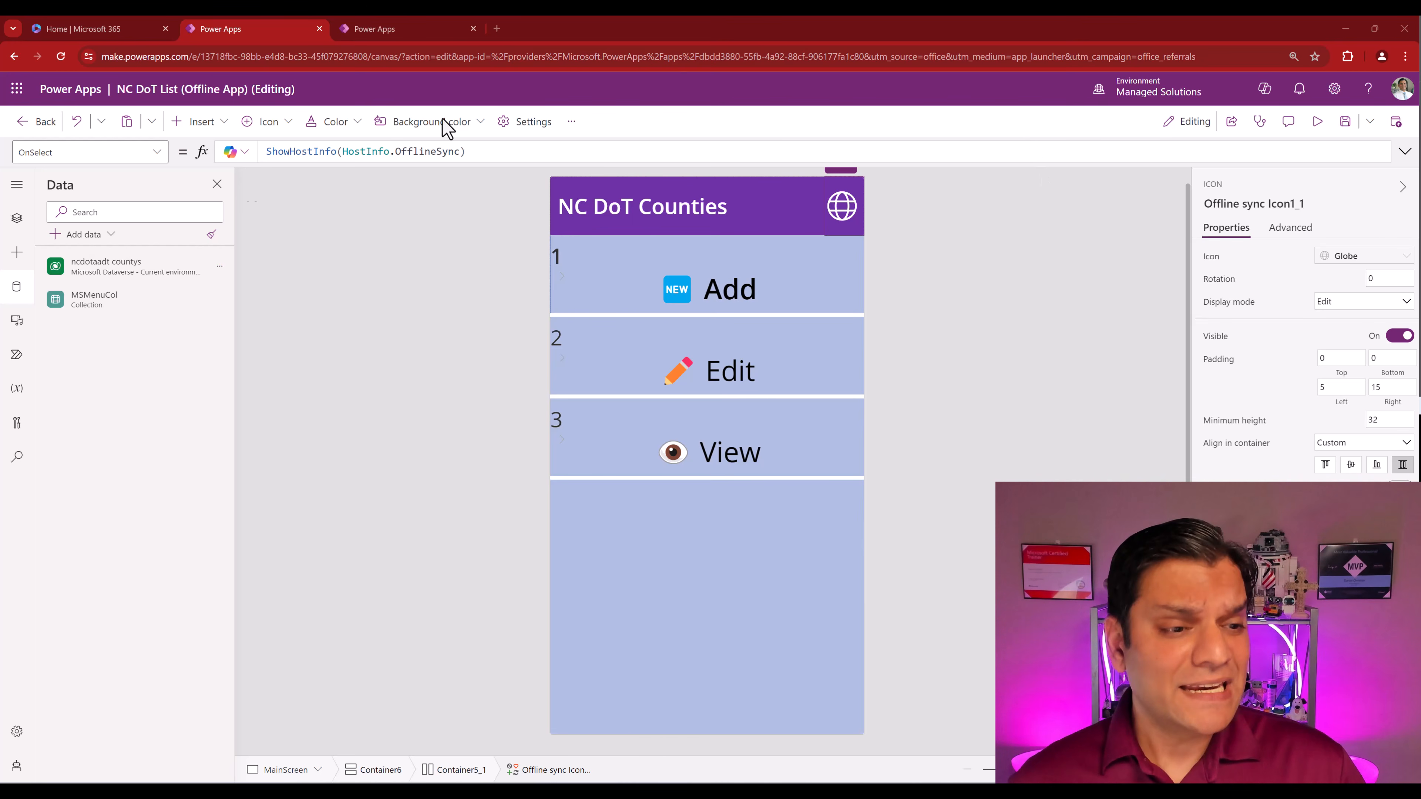
pyautogui.moveTo(92, 277)
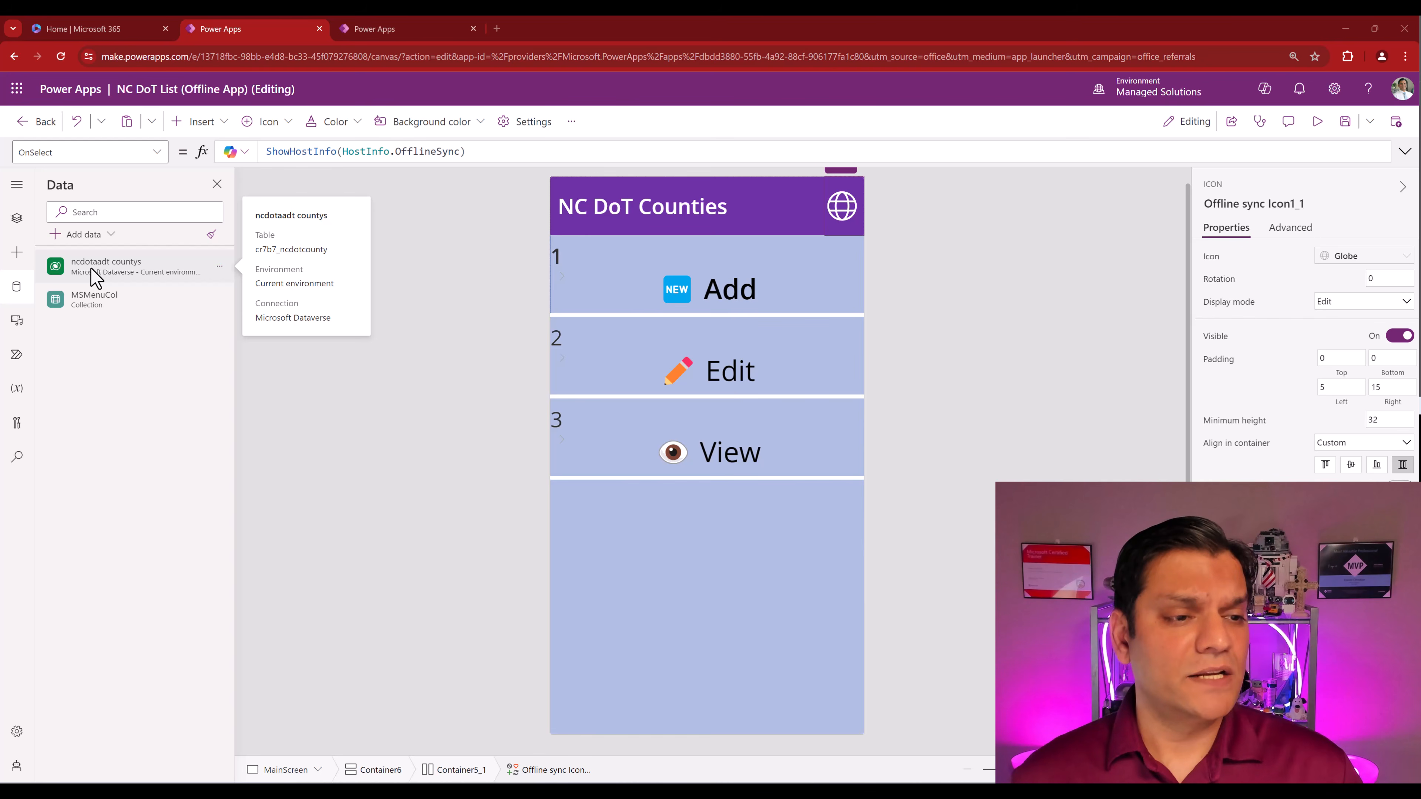
pyautogui.click(218, 268)
pyautogui.click(236, 303)
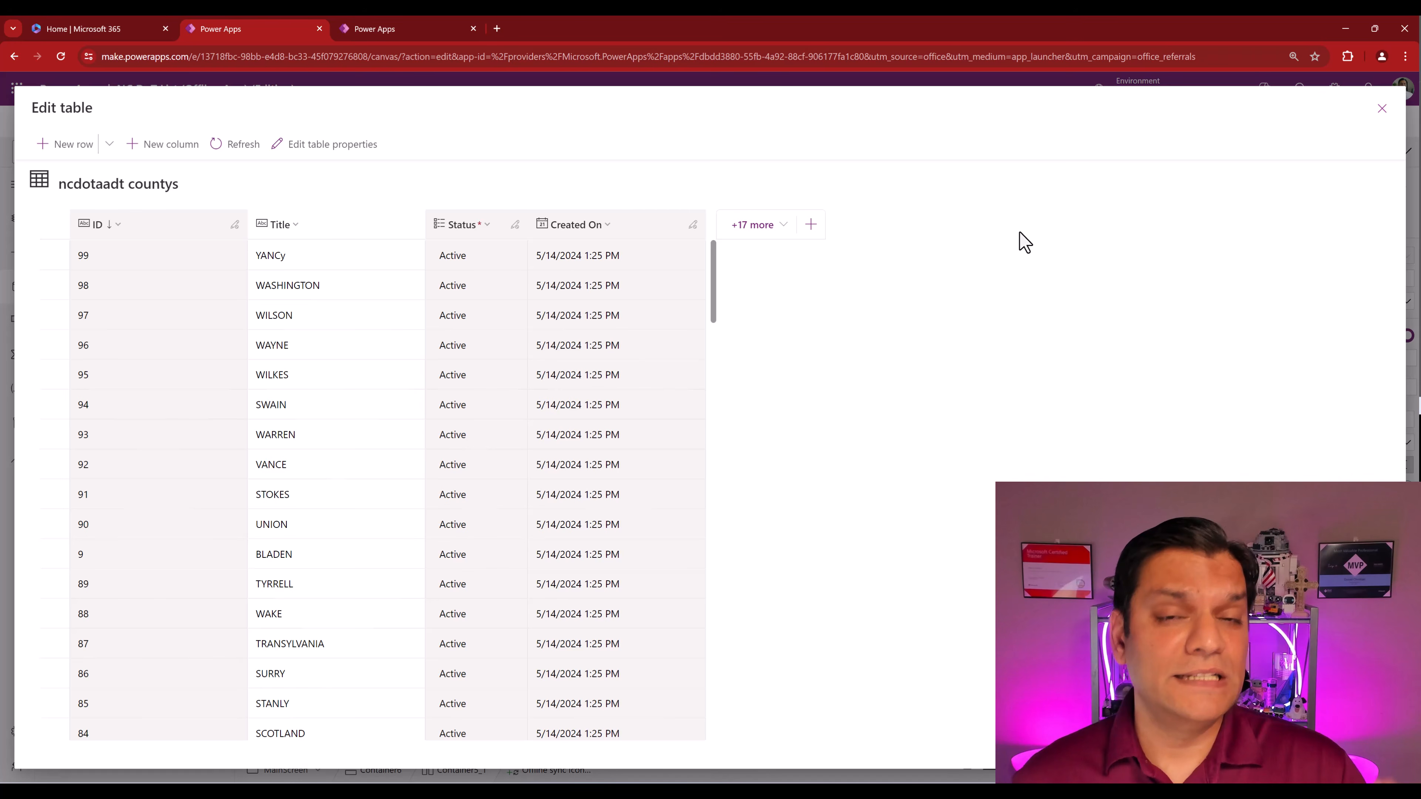
pyautogui.click(1378, 114)
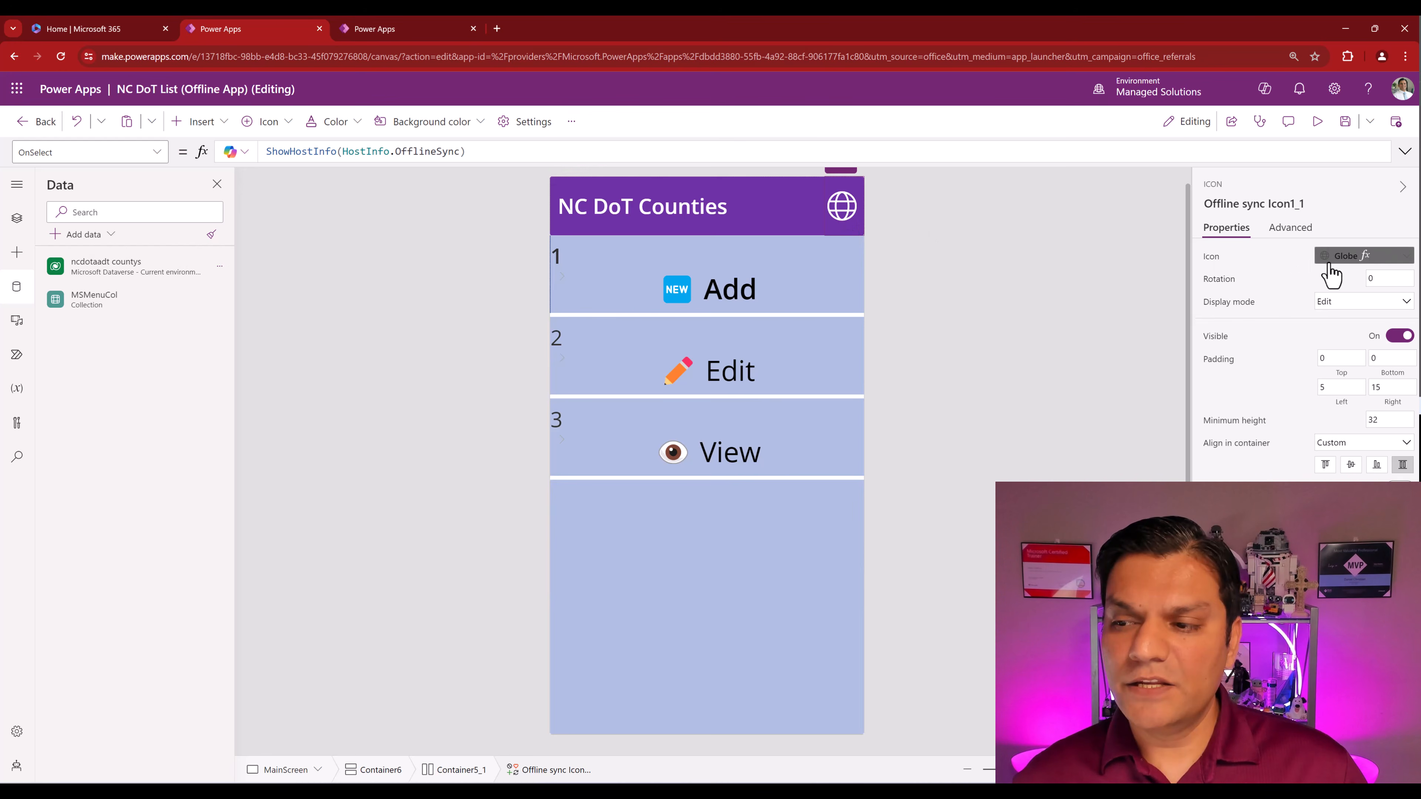
# - Expand and enlarge the sync icon's Icon formula to read the full Connection.Sync Switch, then go Home
pyautogui.click(1351, 258)
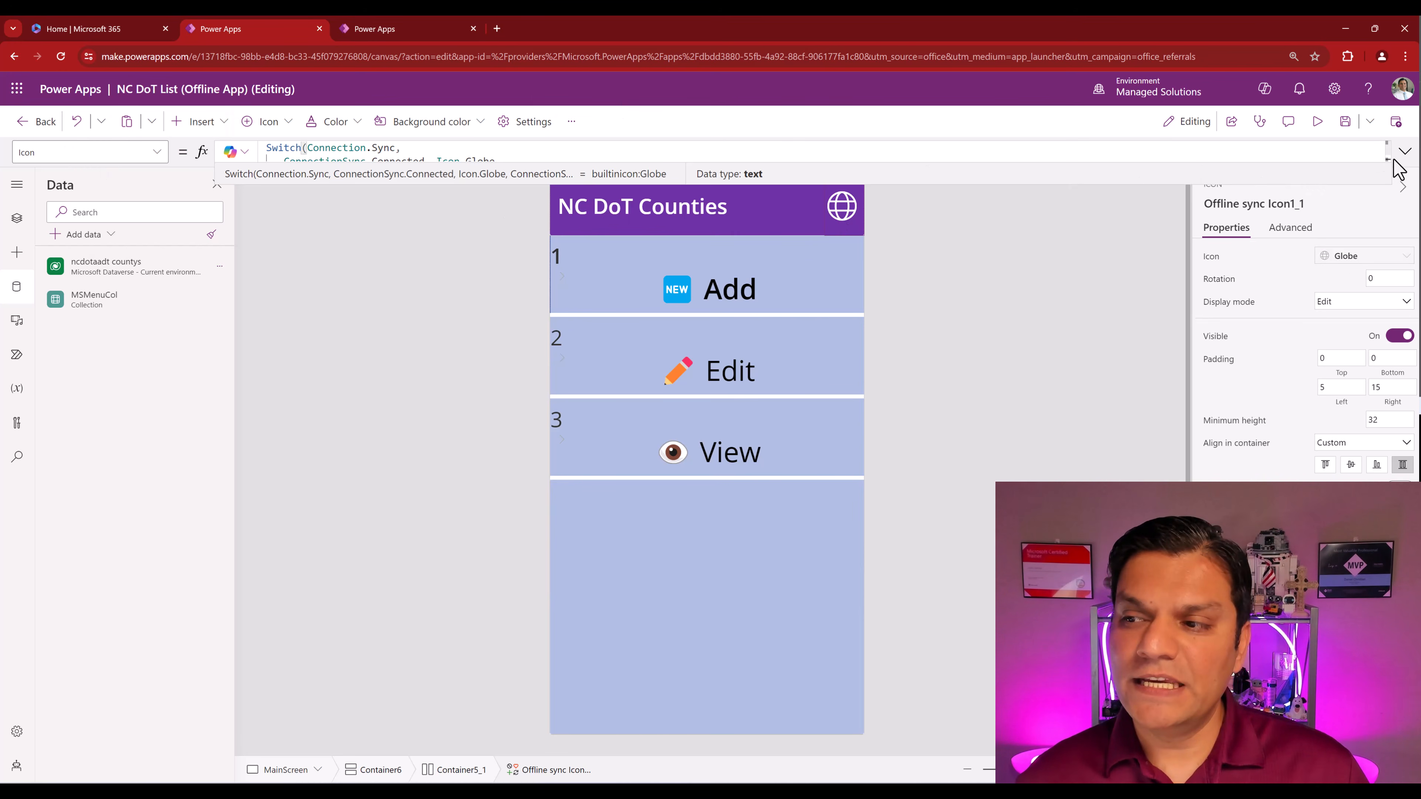
pyautogui.click(1404, 151)
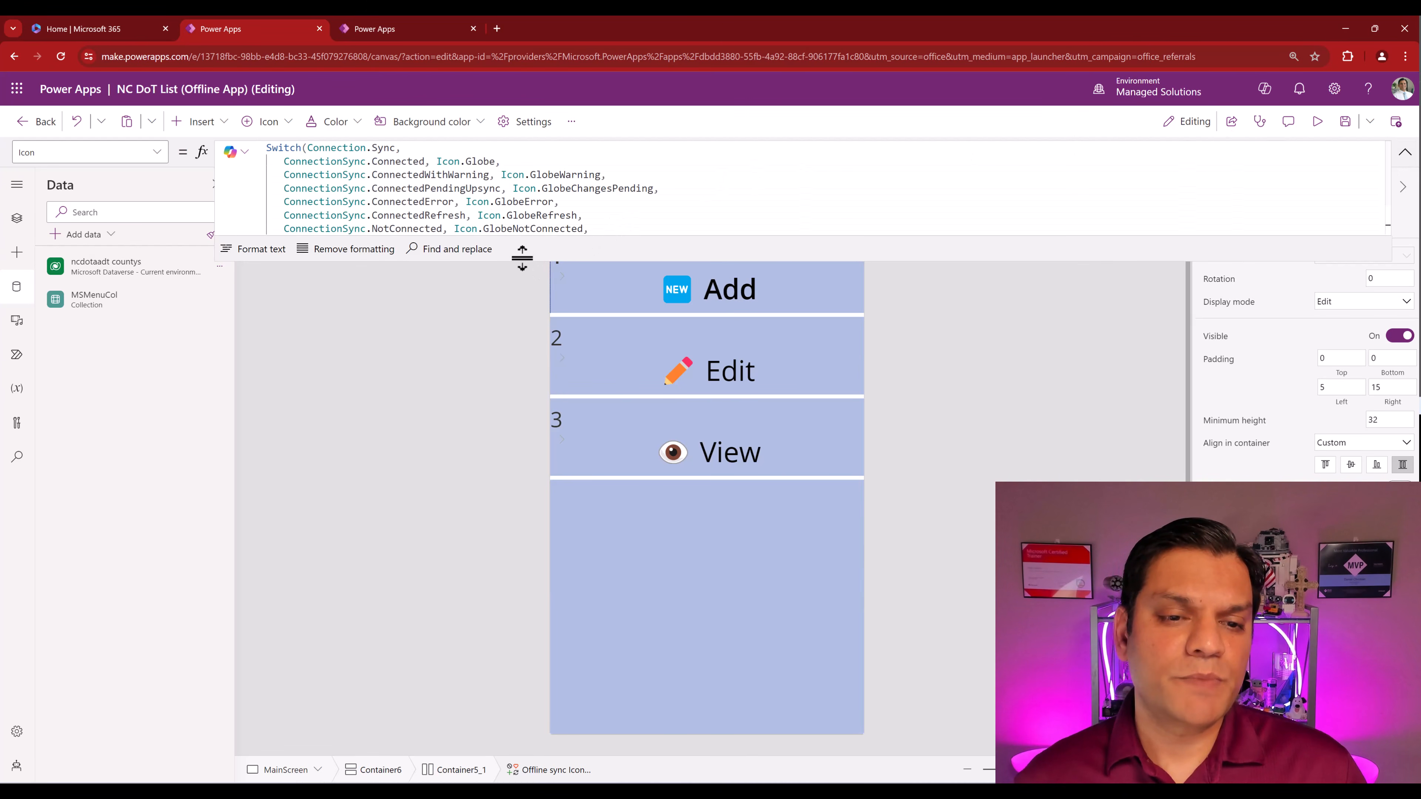
pyautogui.moveTo(523, 260); pyautogui.dragTo(526, 388)
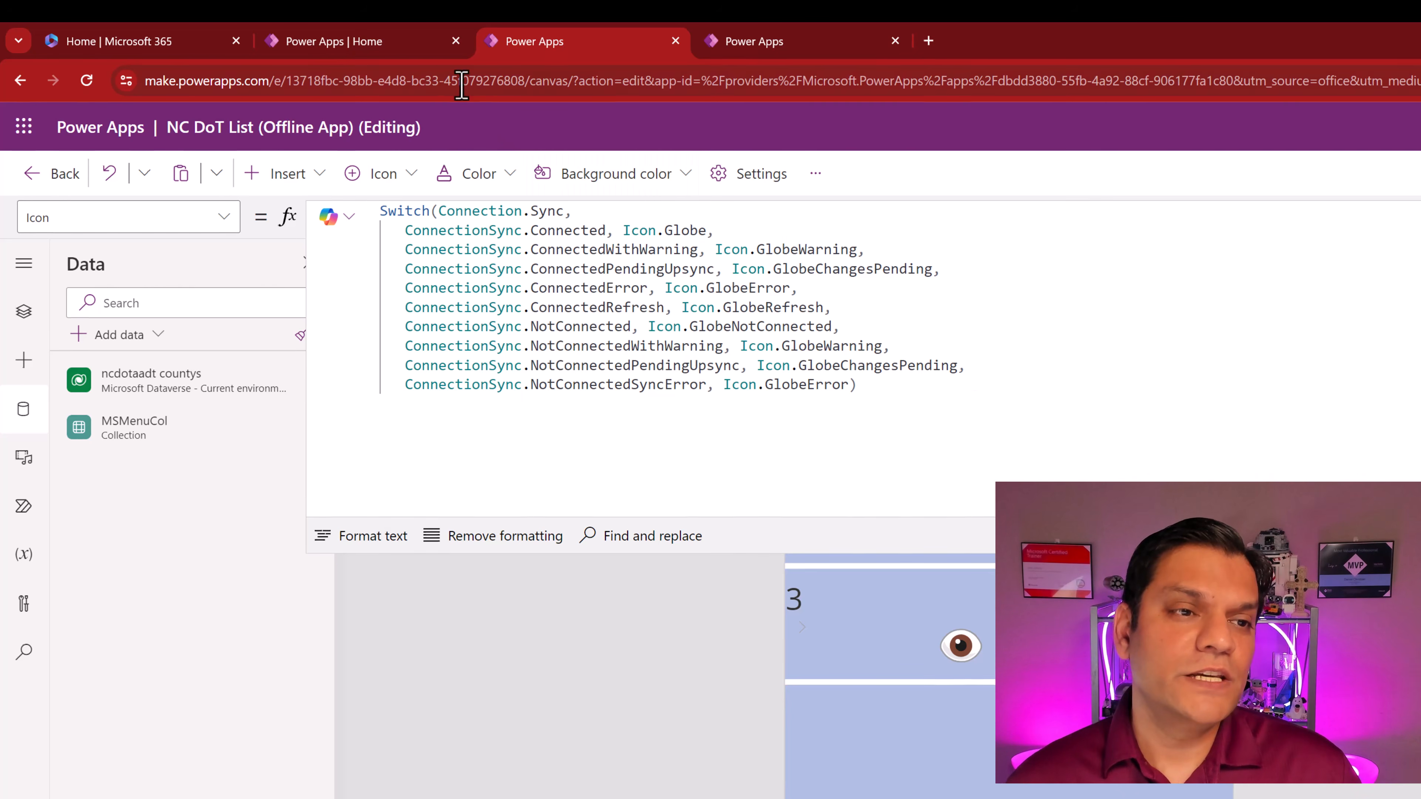
pyautogui.click(342, 41)
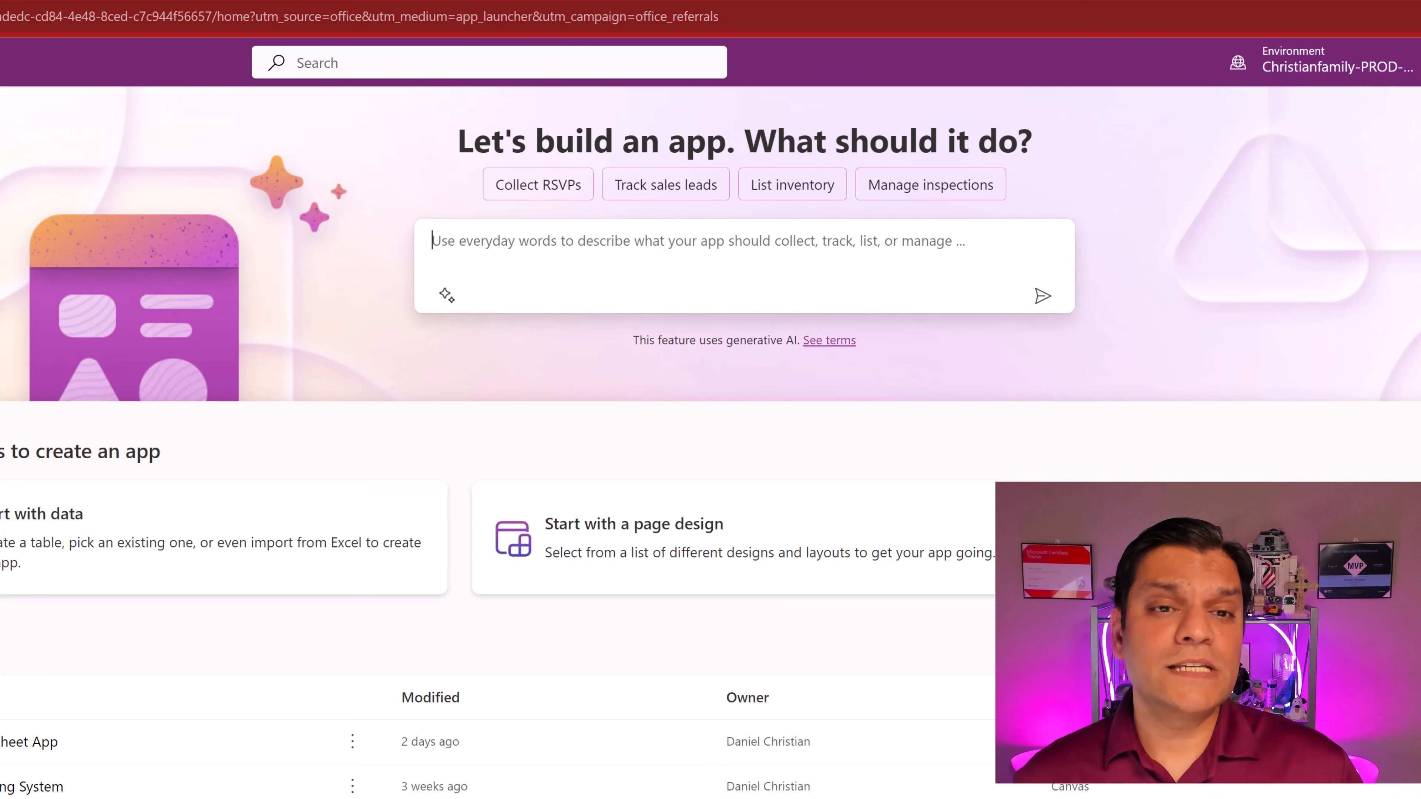
# - In the Ticketing Systems app, expand the globe icon's Connection.Sync Icon formula, then collapse it
pyautogui.click(299, 2)
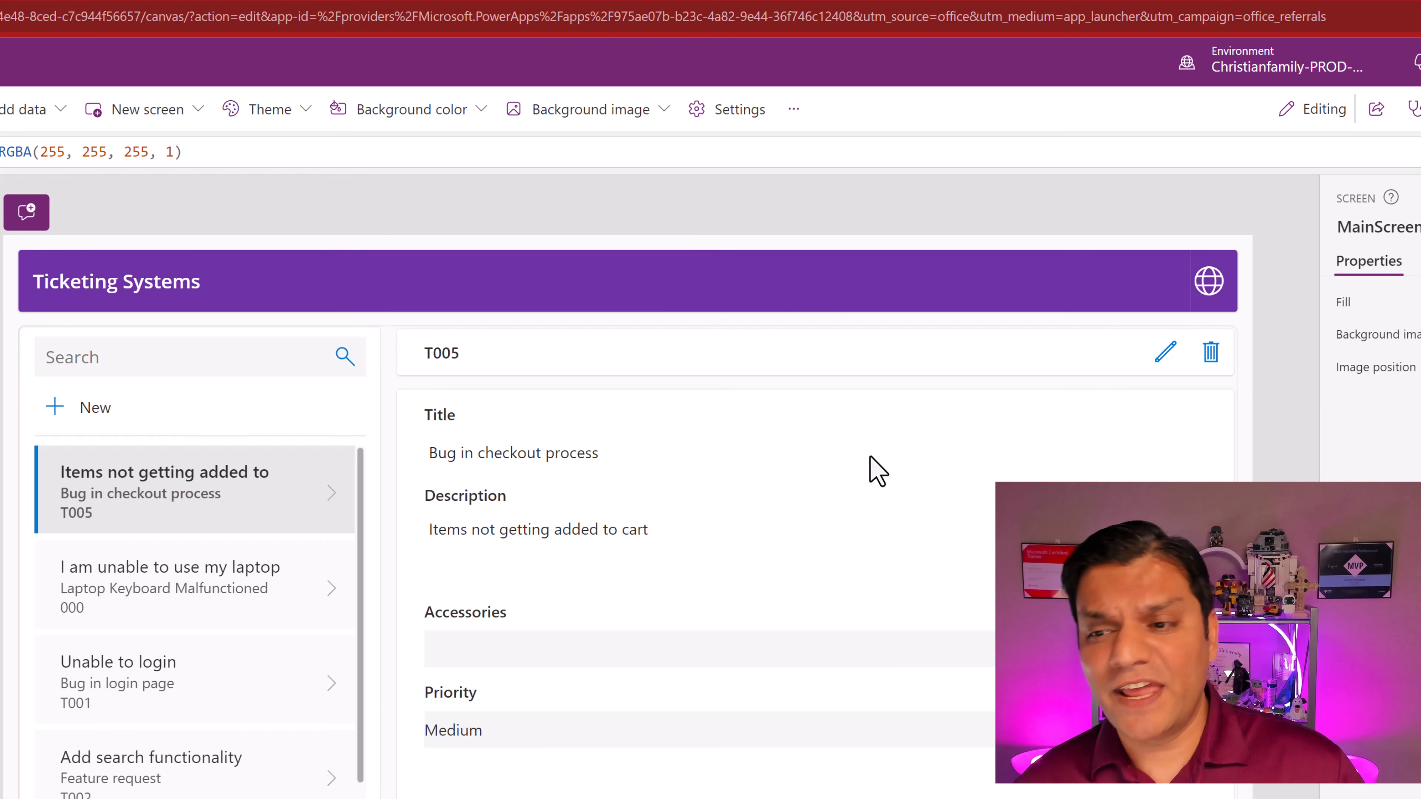
pyautogui.click(1219, 301)
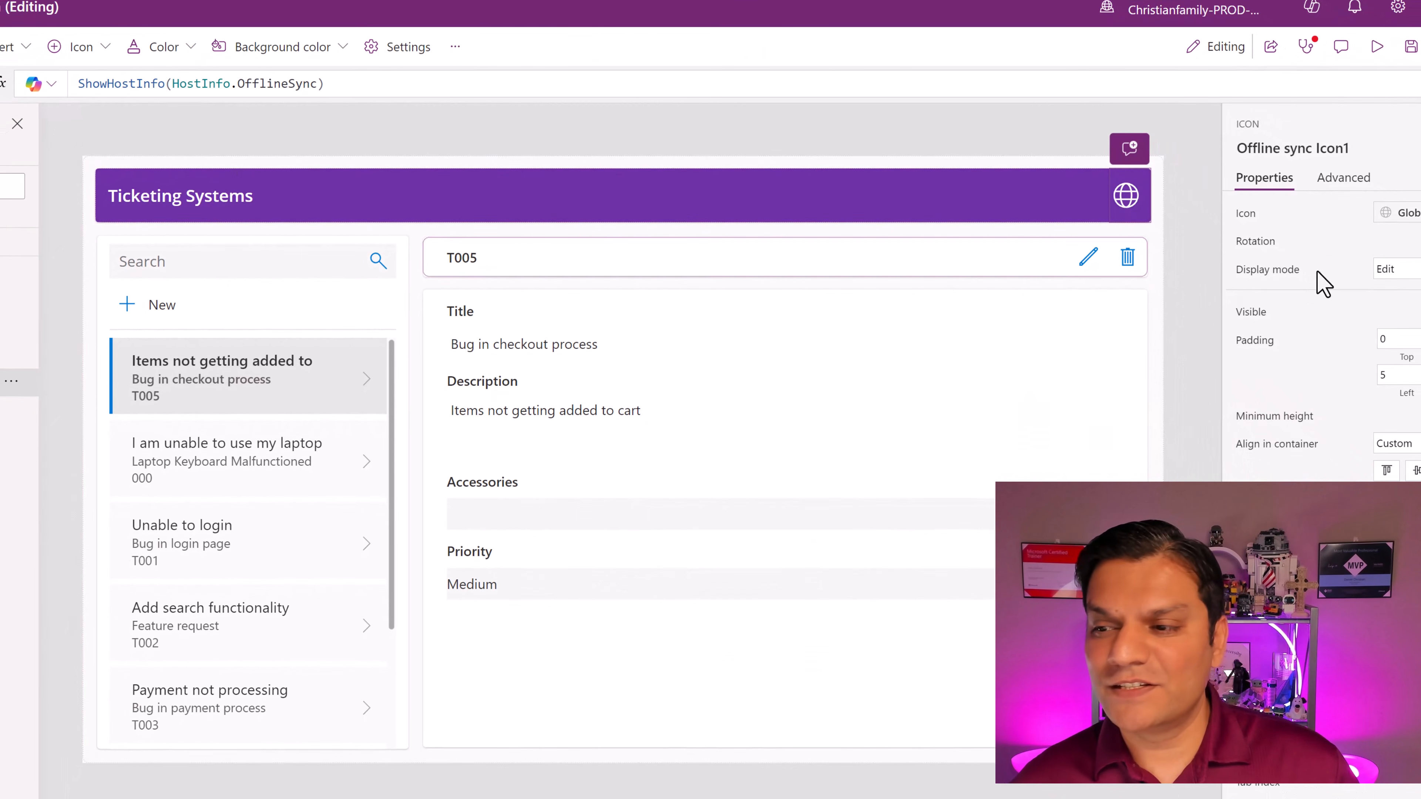
pyautogui.click(1410, 216)
pyautogui.click(1416, 86)
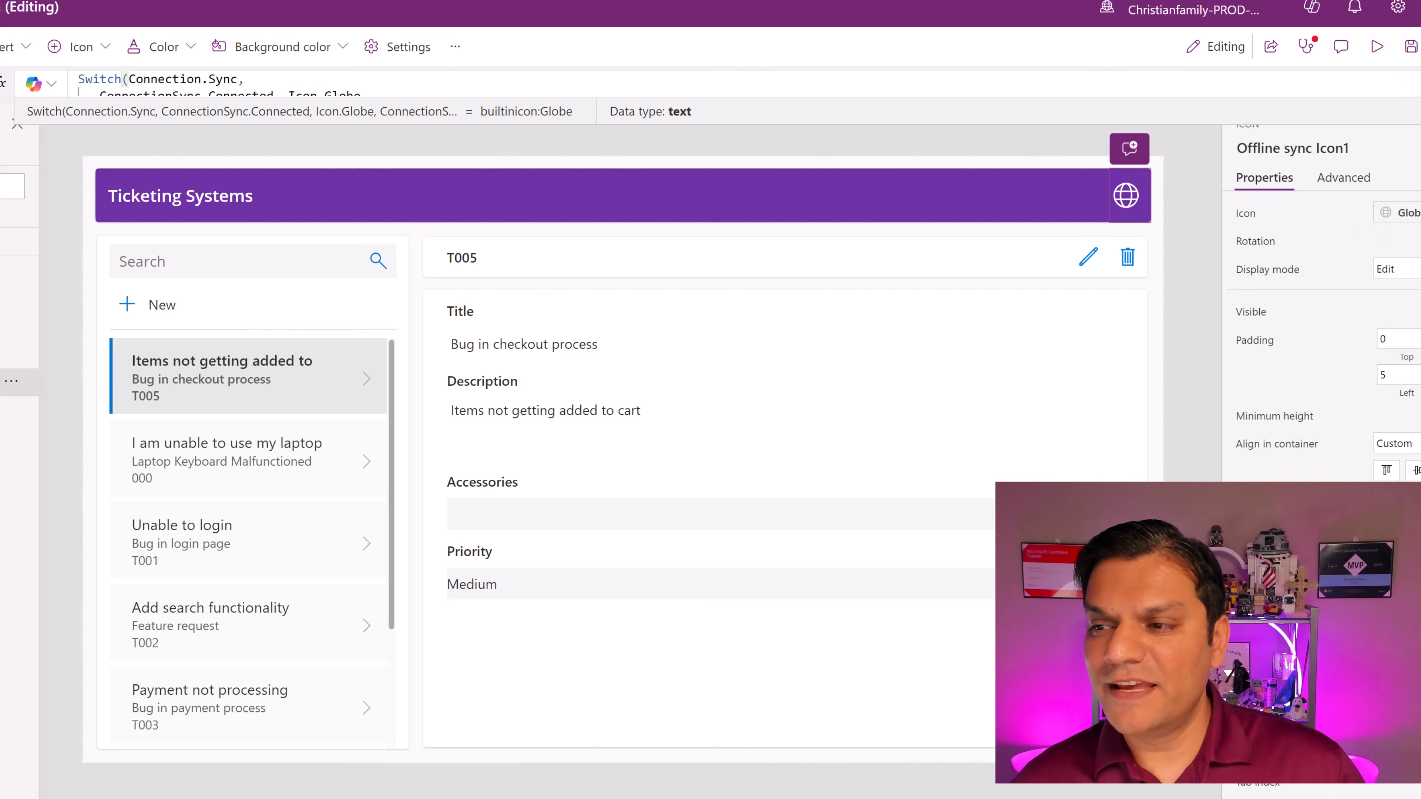
pyautogui.click(1383, 86)
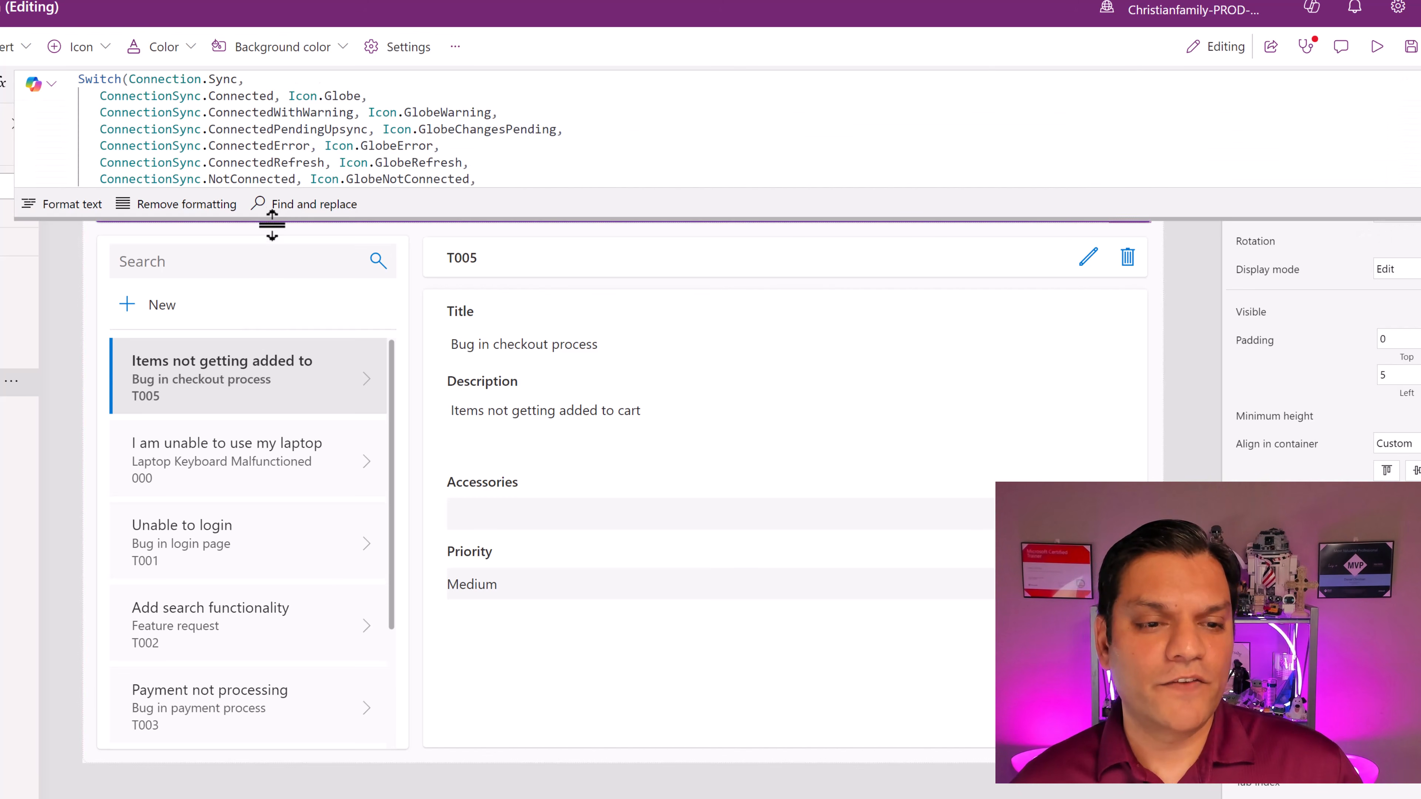
pyautogui.moveTo(273, 222); pyautogui.dragTo(271, 363)
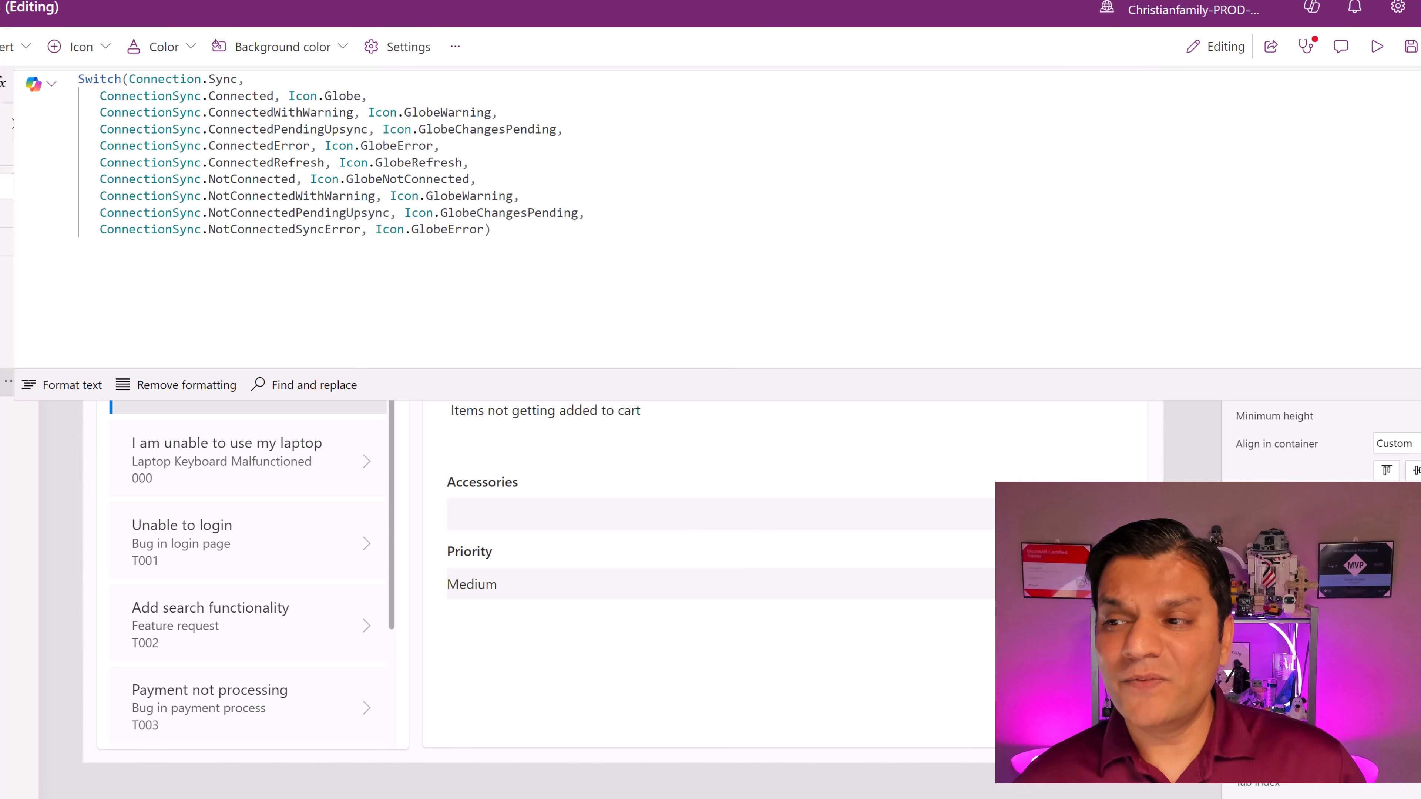
pyautogui.click(1419, 85)
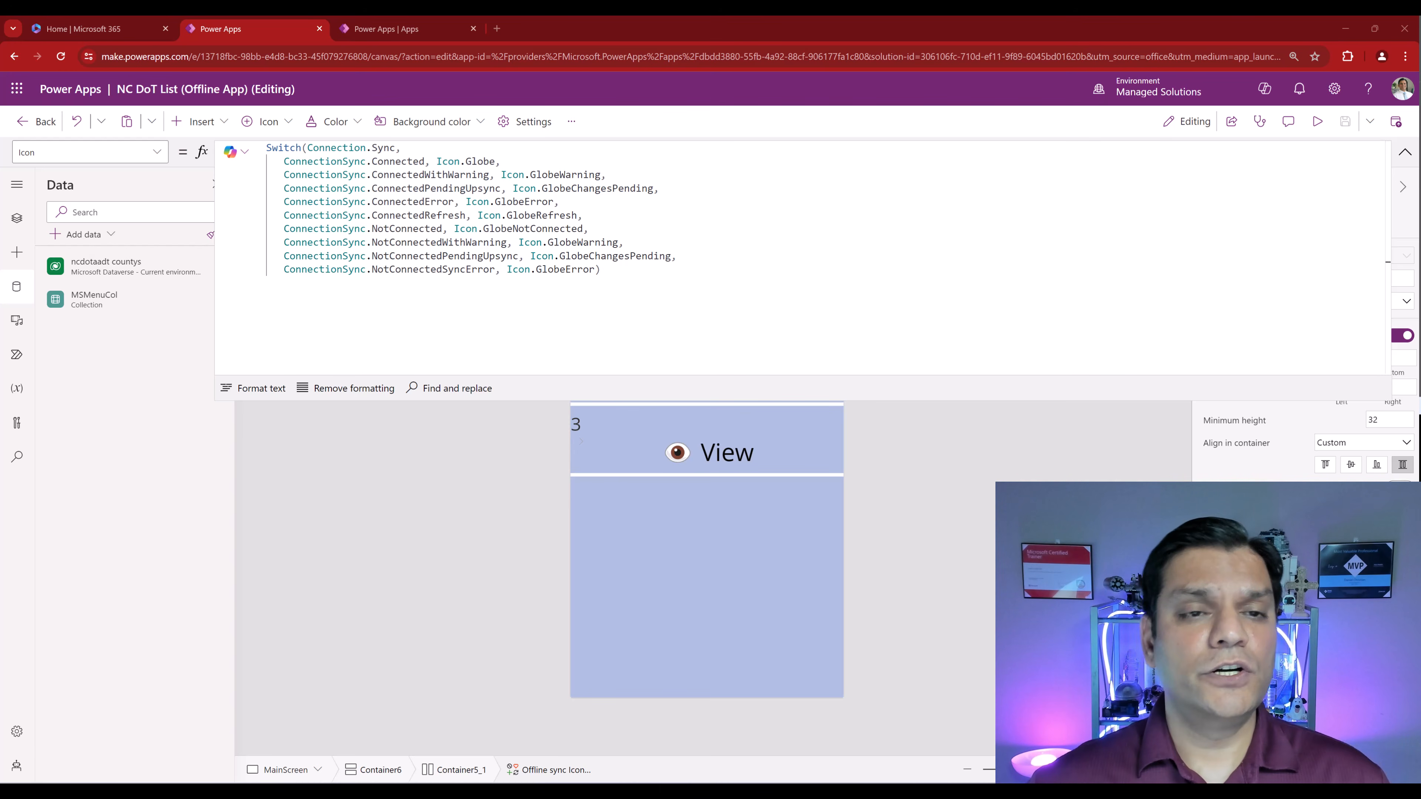
# - Open OfflineSolution from Solutions and filter its objects to Apps, then to Tables
pyautogui.click(445, 32)
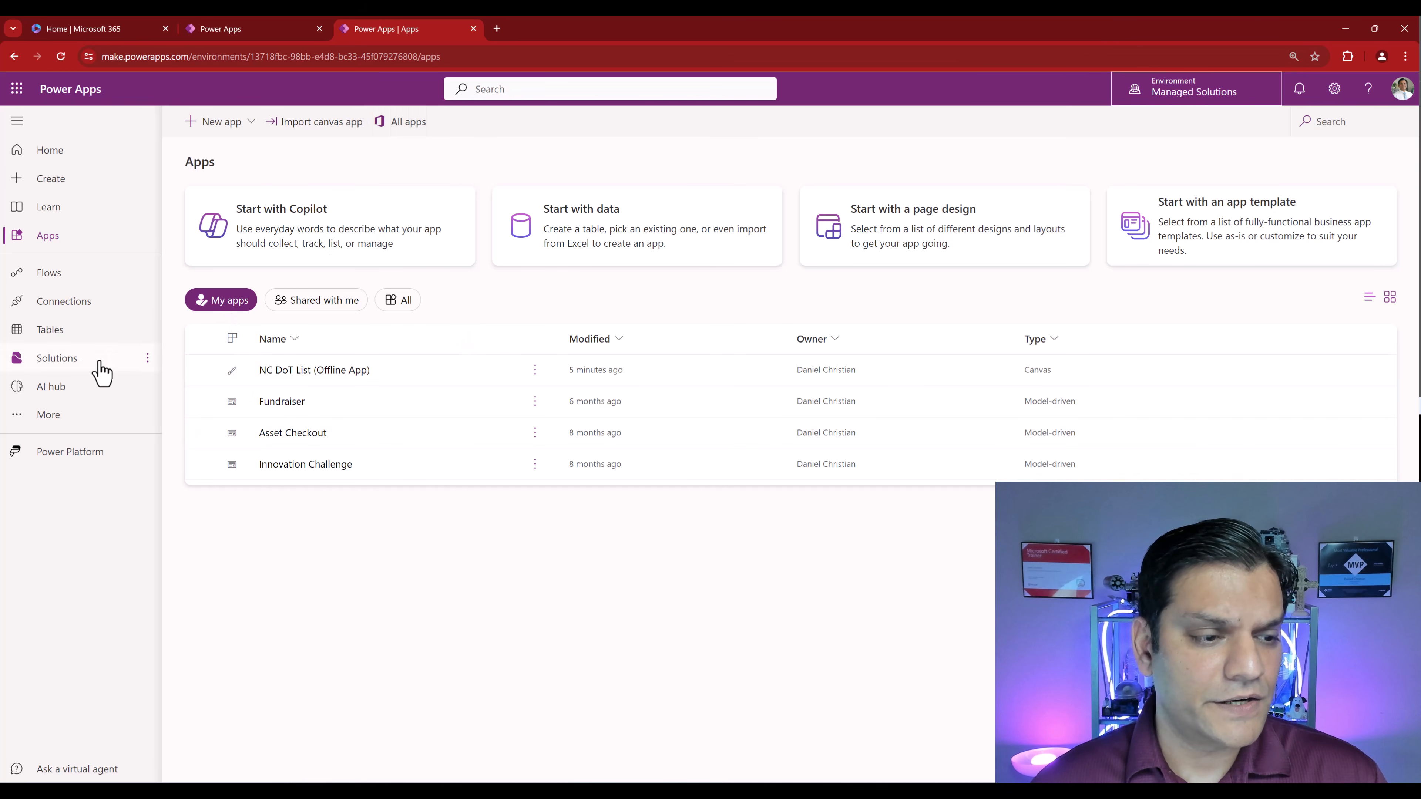
pyautogui.click(78, 364)
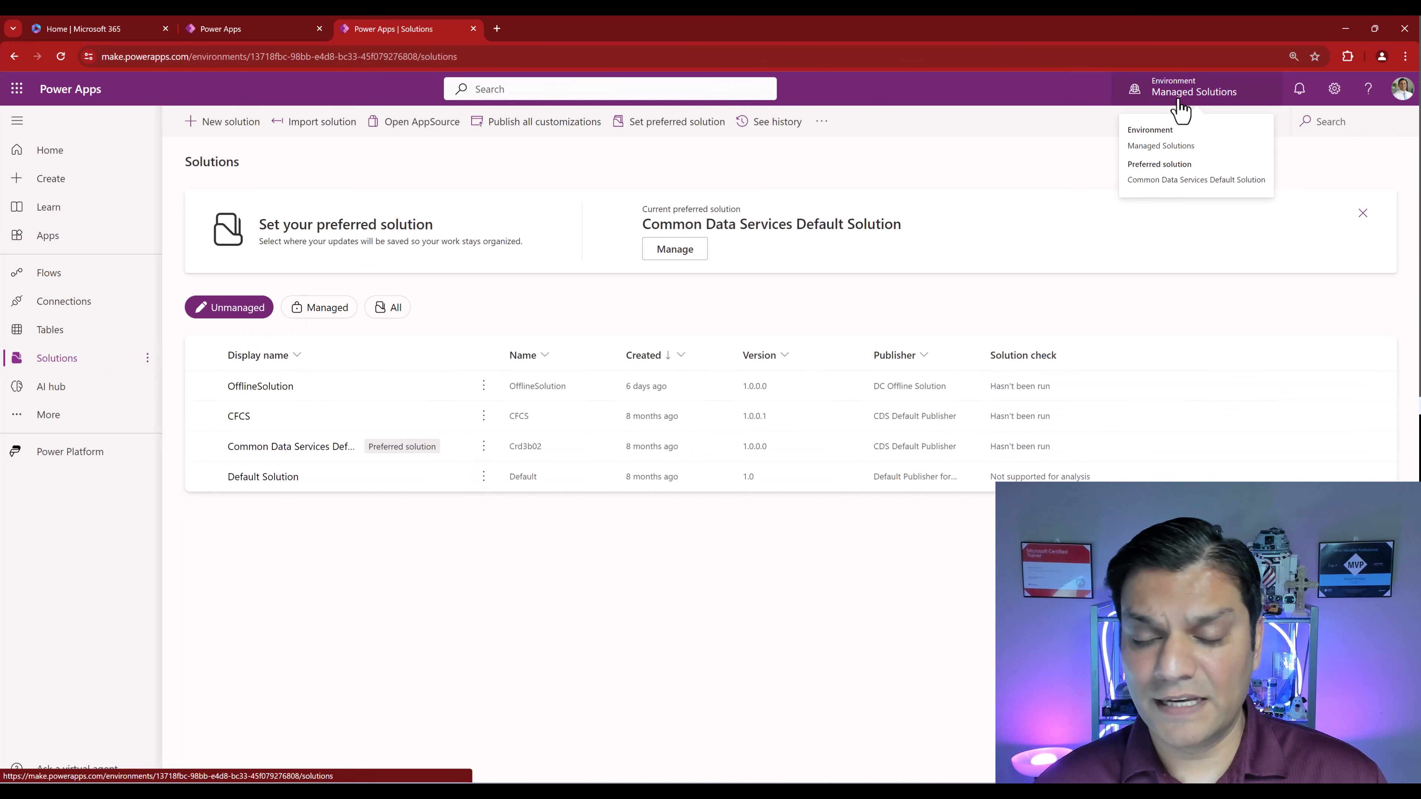
pyautogui.click(250, 389)
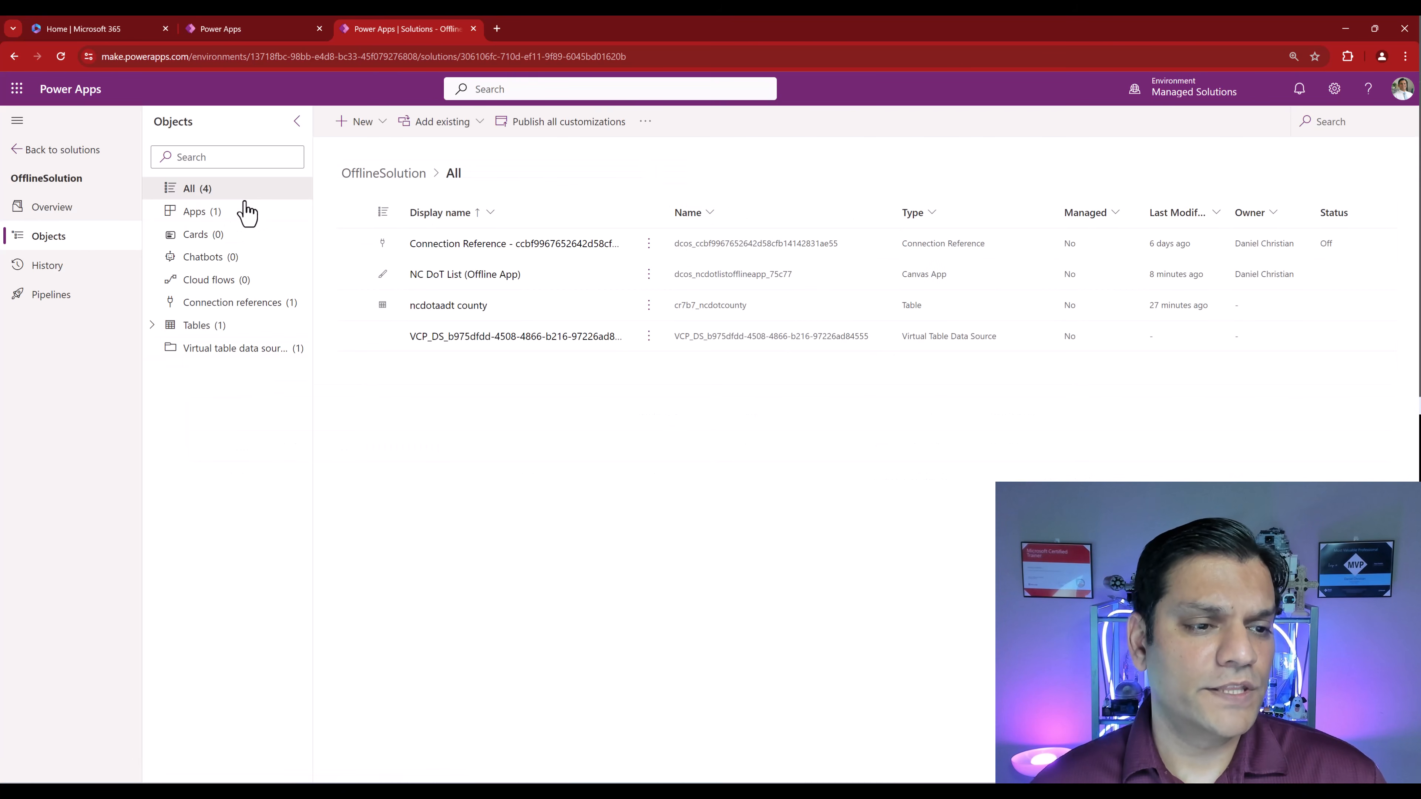
pyautogui.click(217, 223)
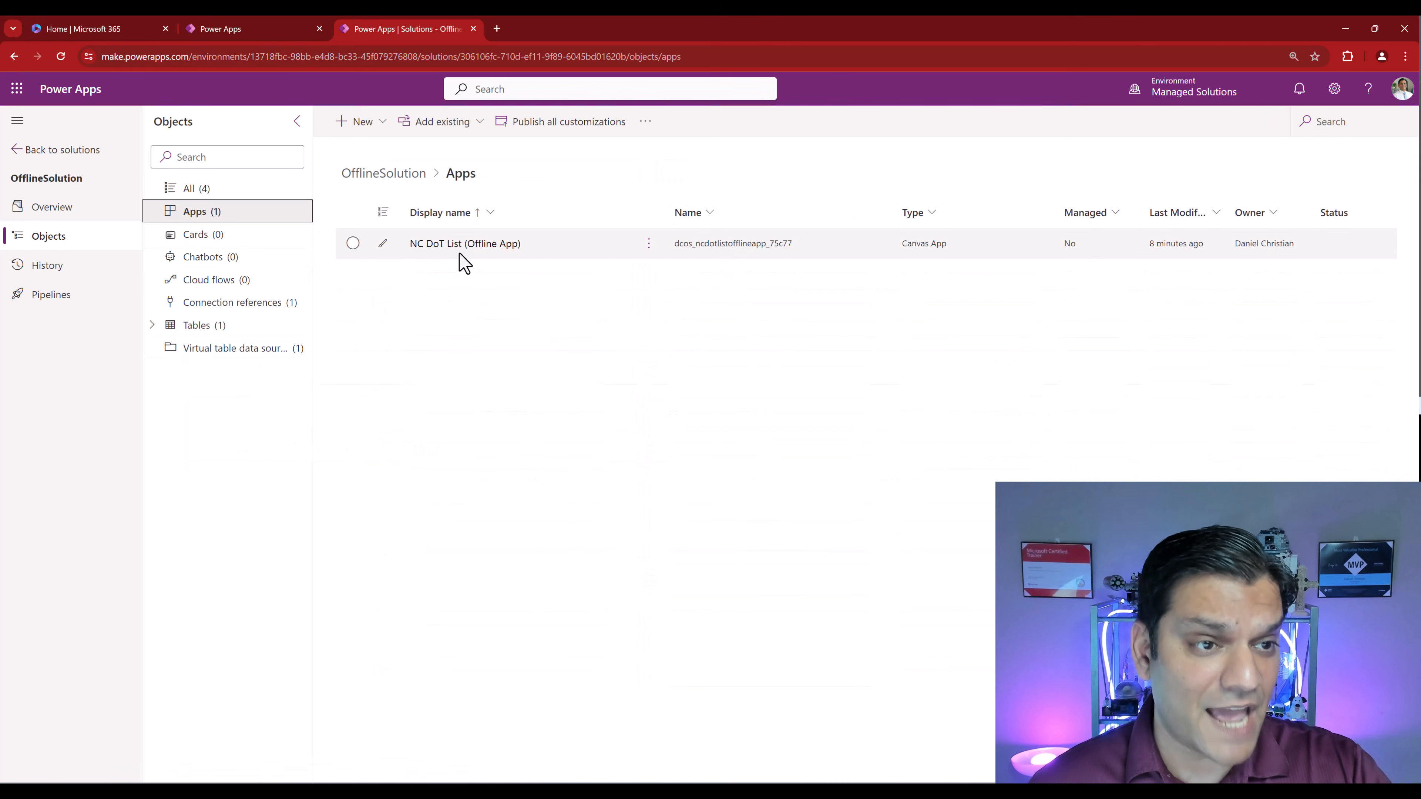
pyautogui.click(245, 336)
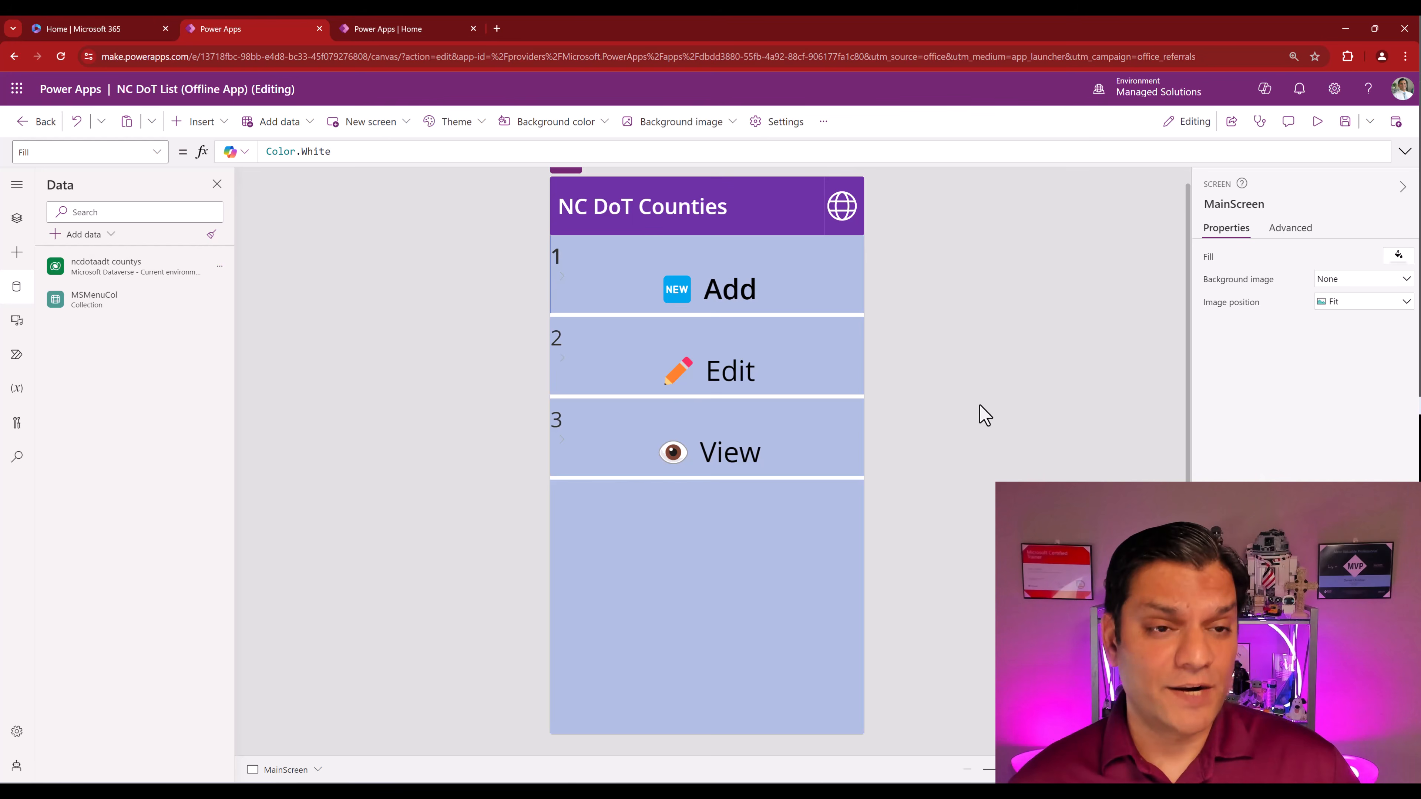
# - Open the Power Platform admin center from the Power Apps settings gear
pyautogui.click(374, 40)
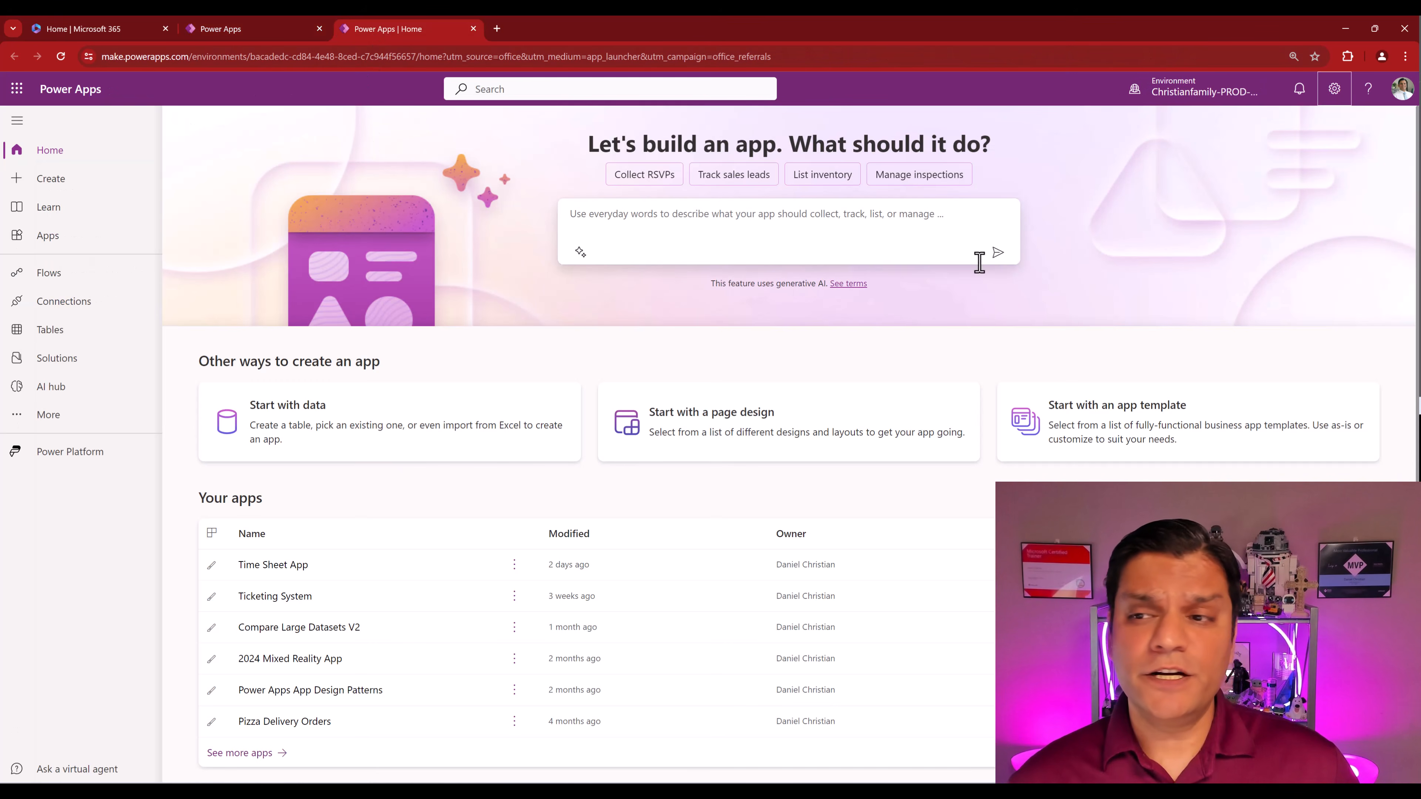
pyautogui.click(1334, 89)
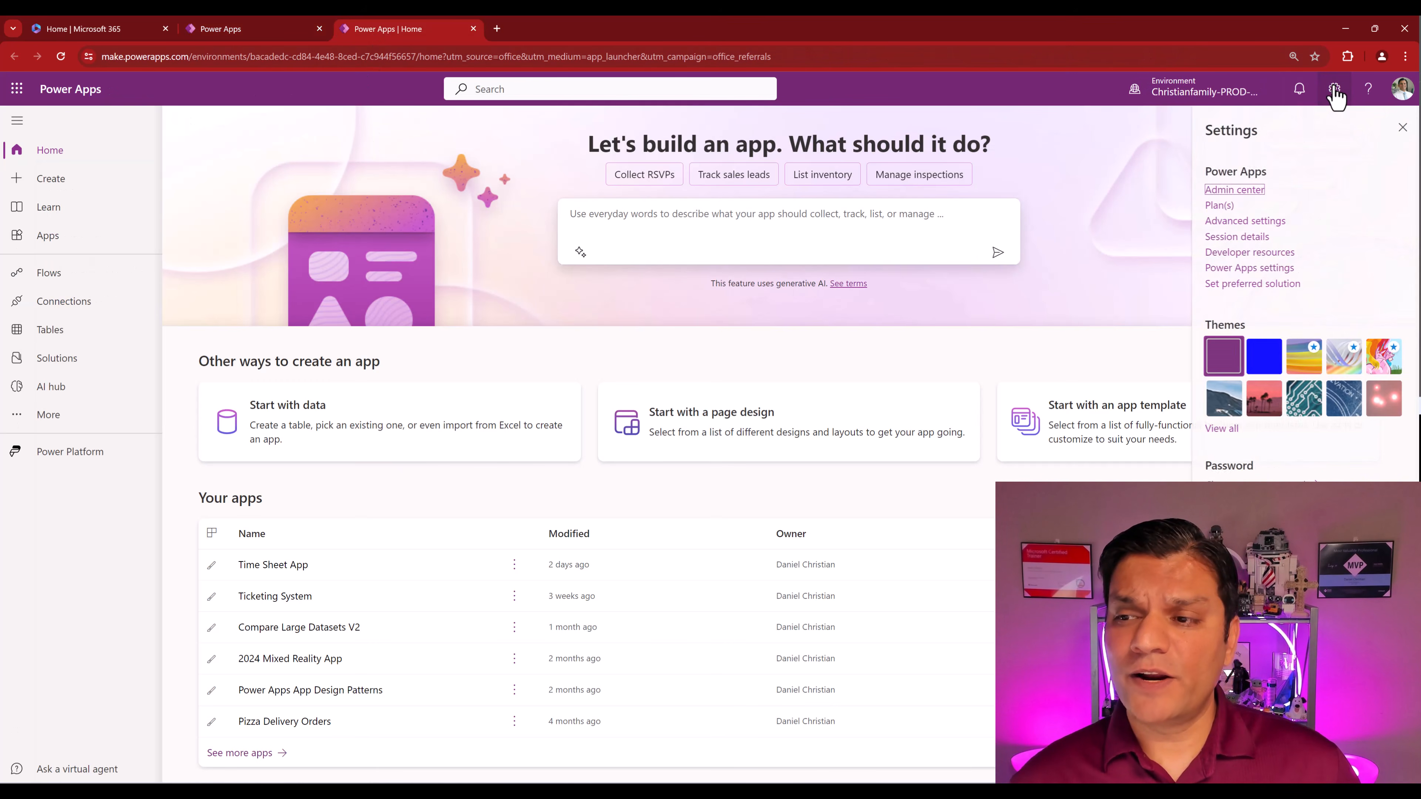
pyautogui.click(1212, 190)
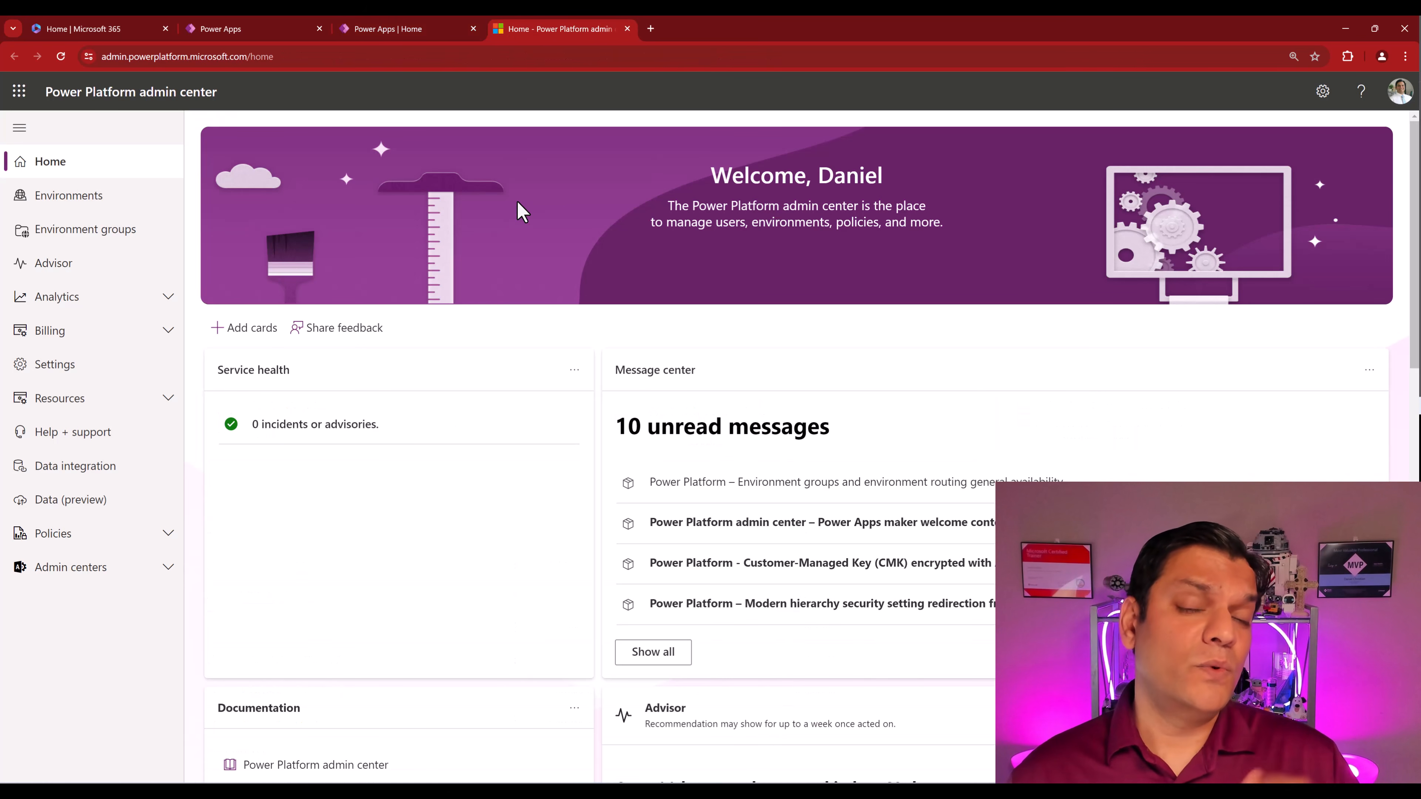
pyautogui.click(252, 35)
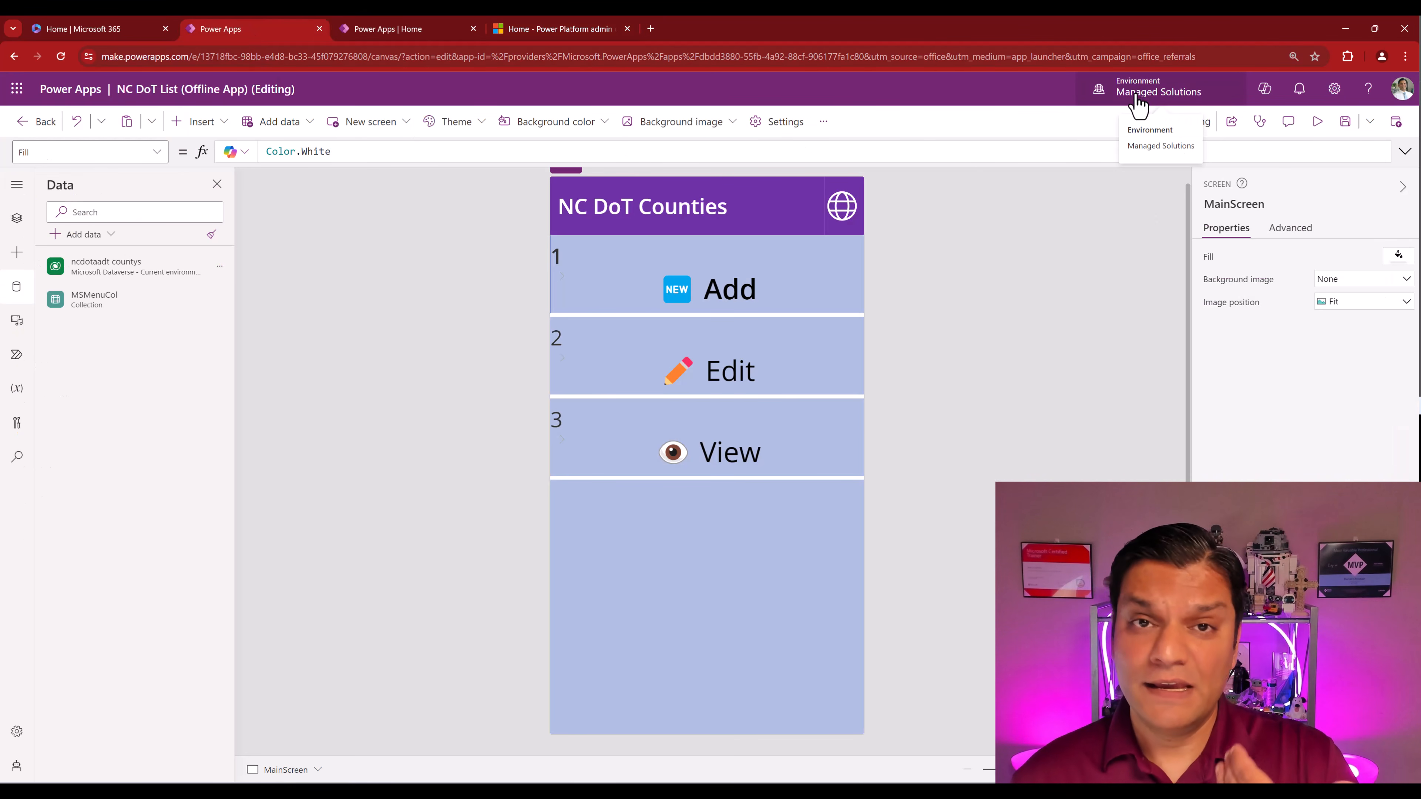
pyautogui.click(582, 26)
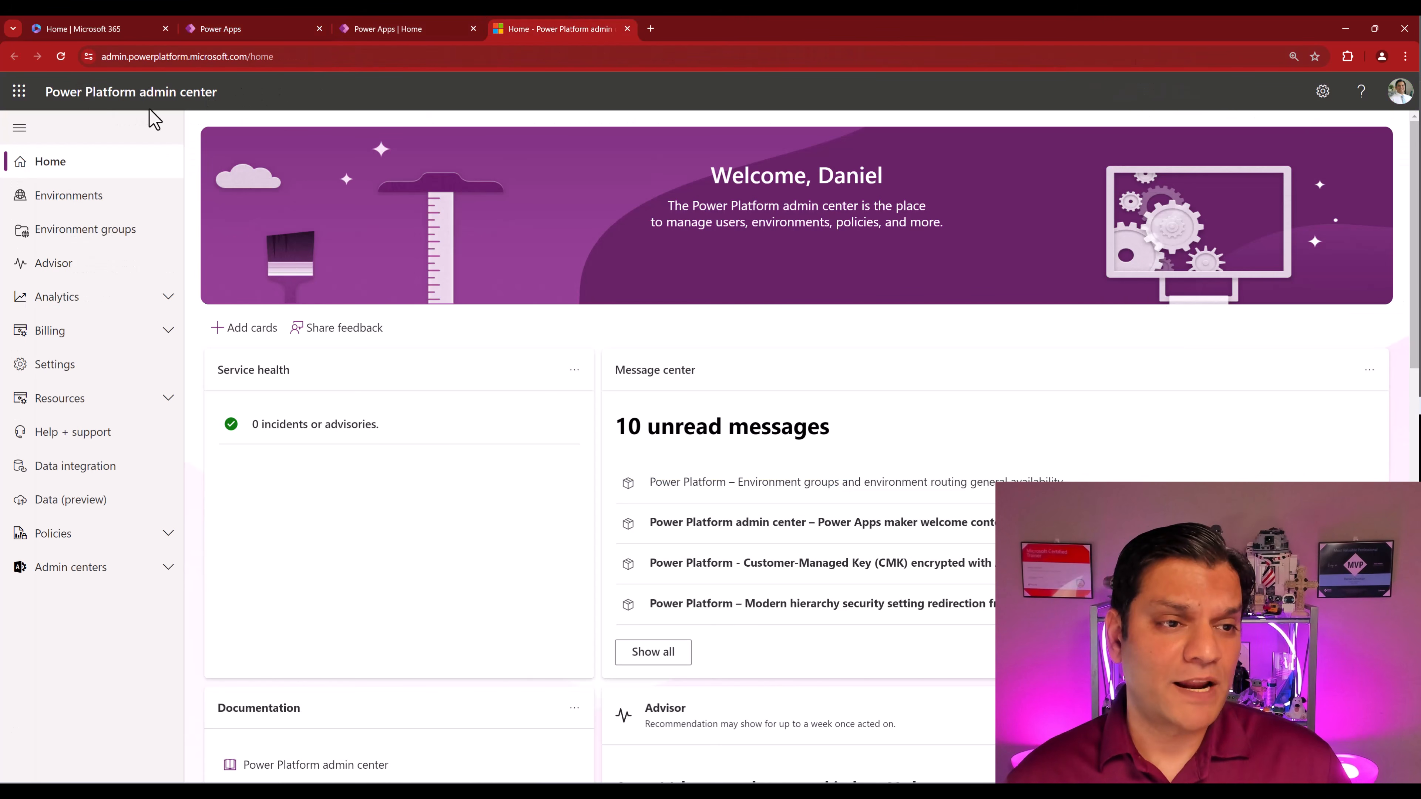
# - Open the Managed Solutions environment's Settings from the Environments list
pyautogui.click(99, 197)
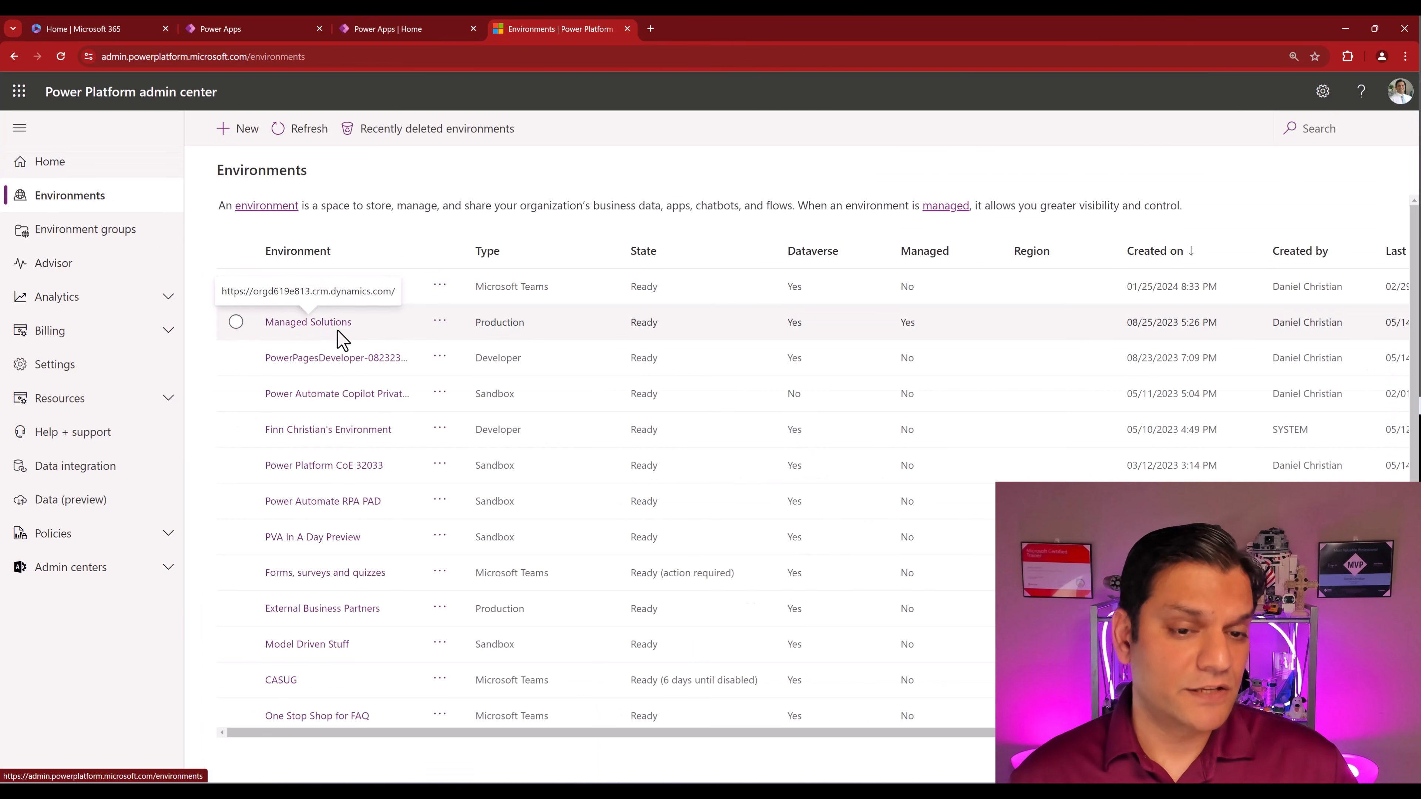
pyautogui.click(330, 326)
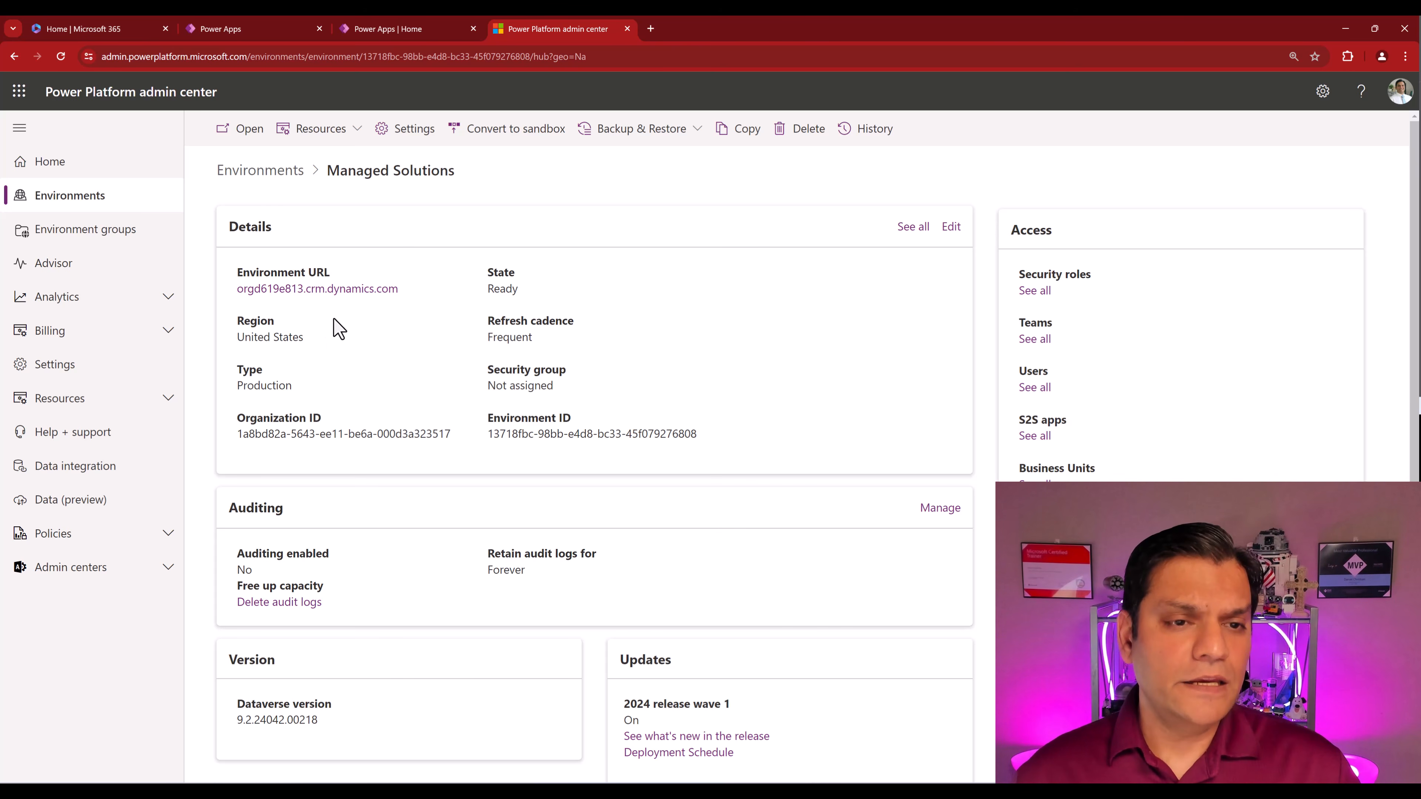
pyautogui.click(423, 141)
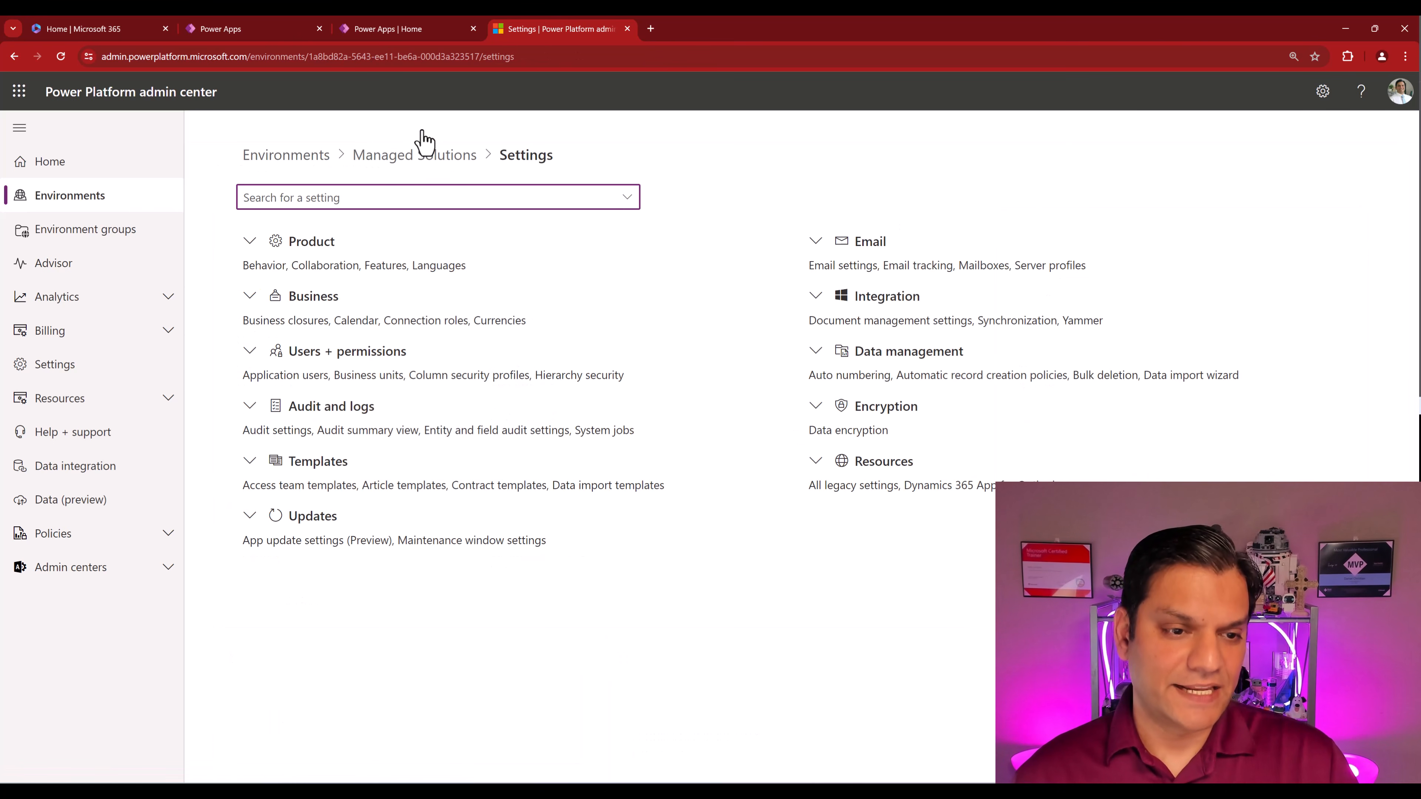
# - Expand Users + permissions and open Mobile configuration to see the empty offline profiles list
pyautogui.click(250, 352)
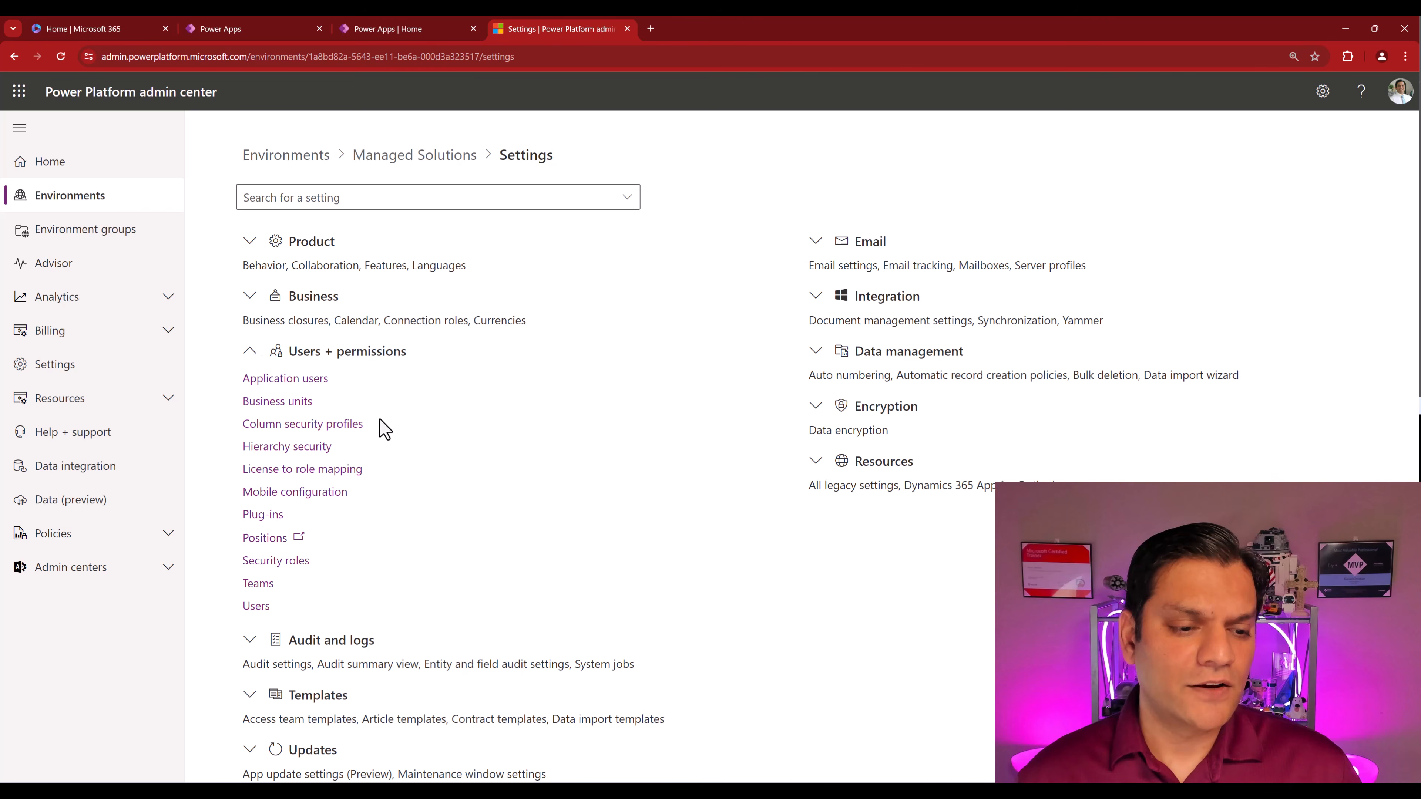
pyautogui.click(266, 496)
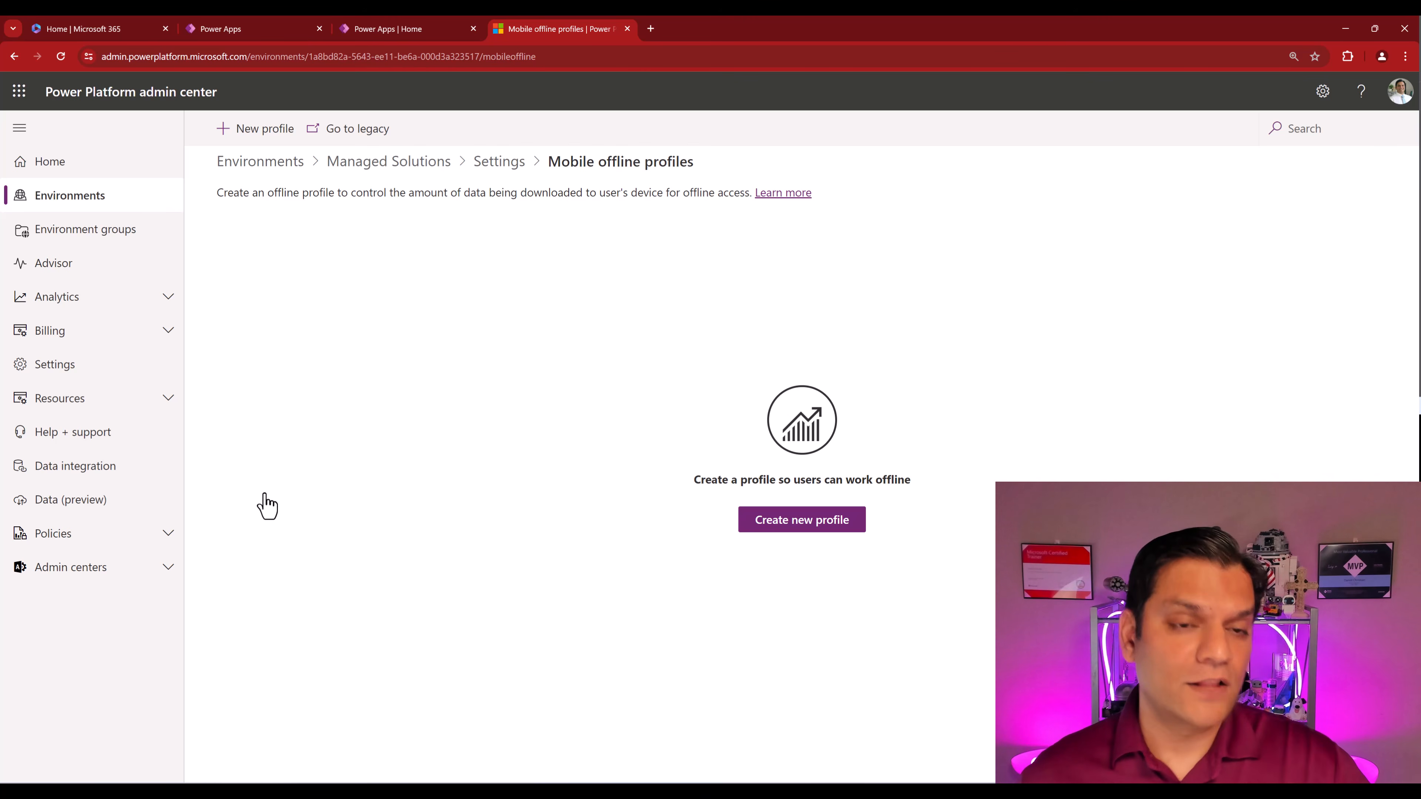
# - Create a mobile offline profile named 'Offline Mode Profile', reusing that text as its description
pyautogui.click(259, 134)
pyautogui.click(1194, 190)
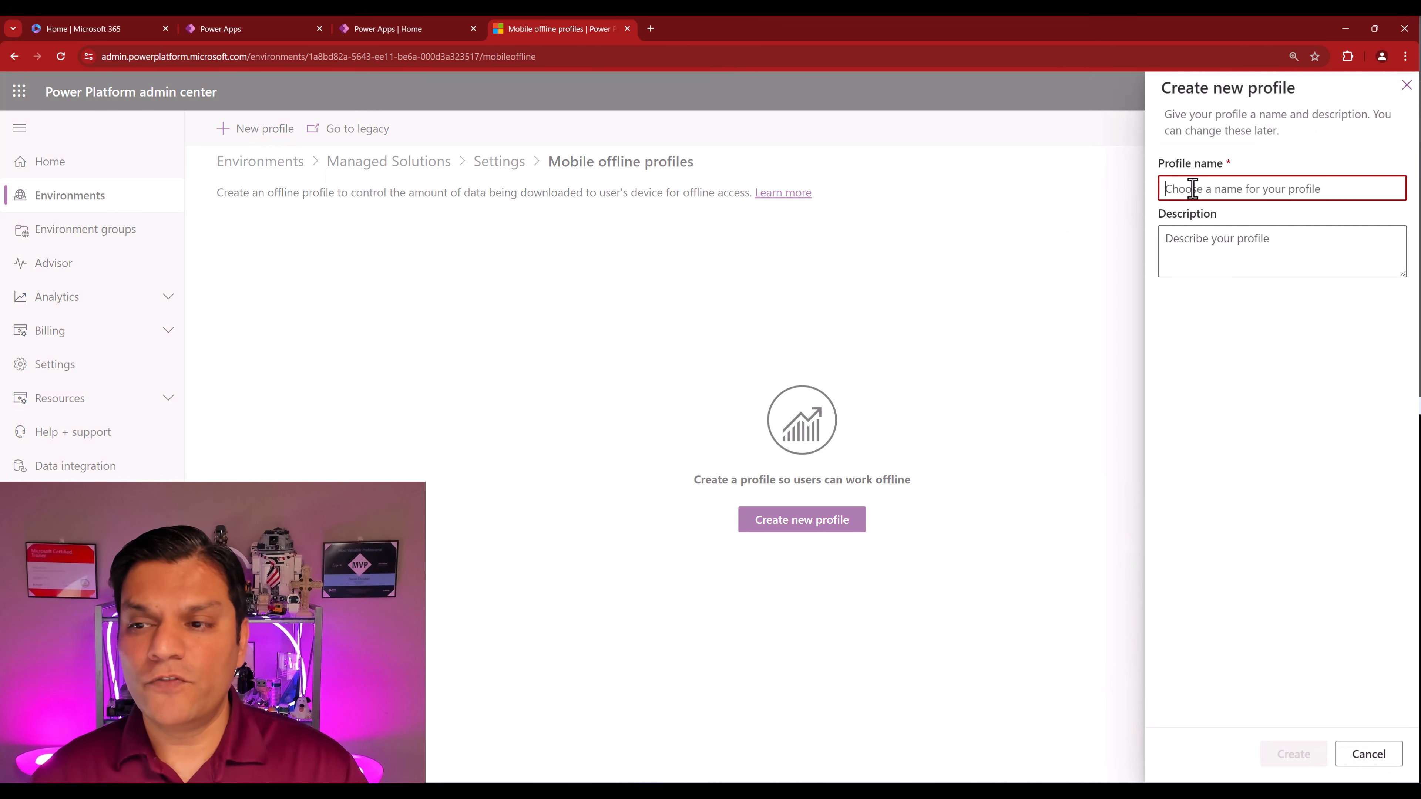
pyautogui.write('Offli')
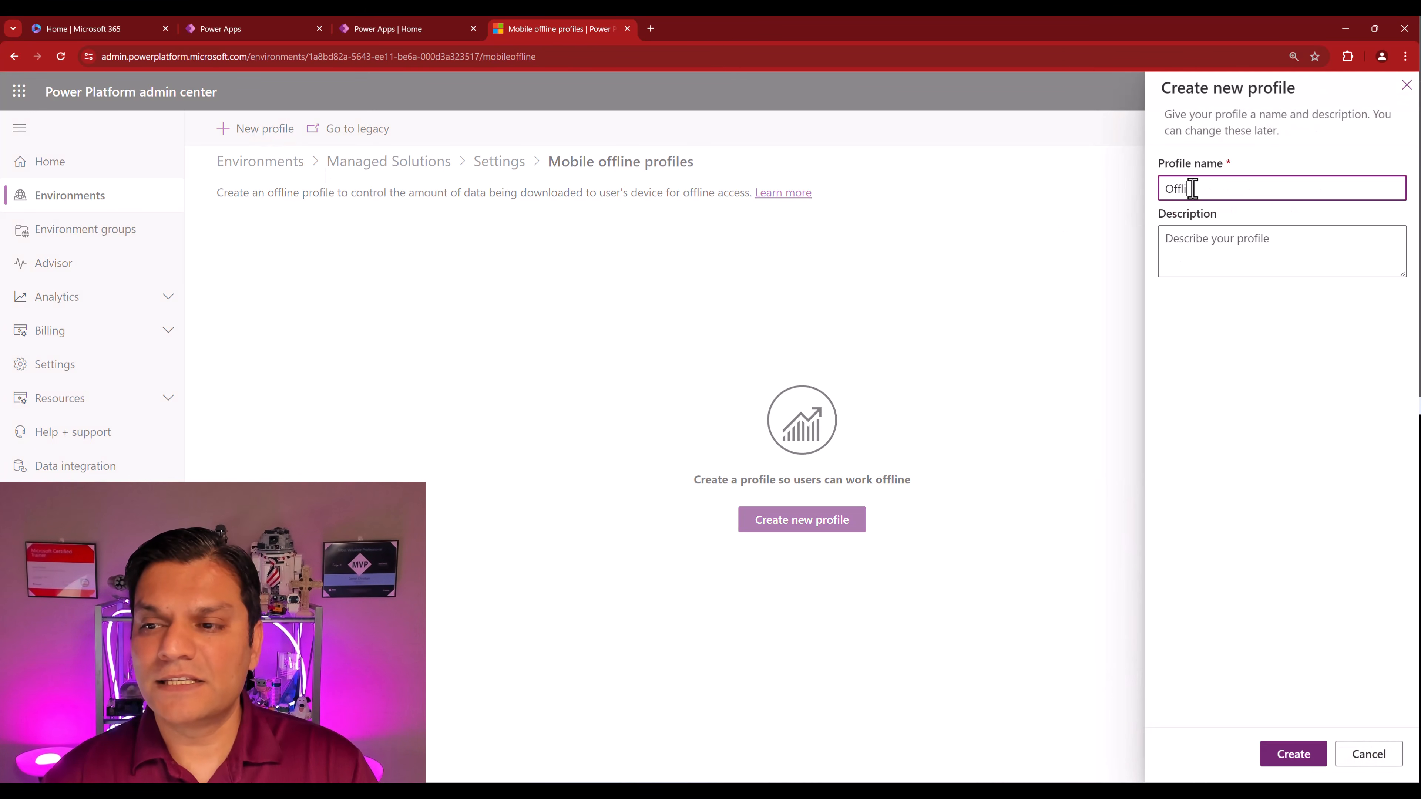
pyautogui.write('ne Mode Profile')
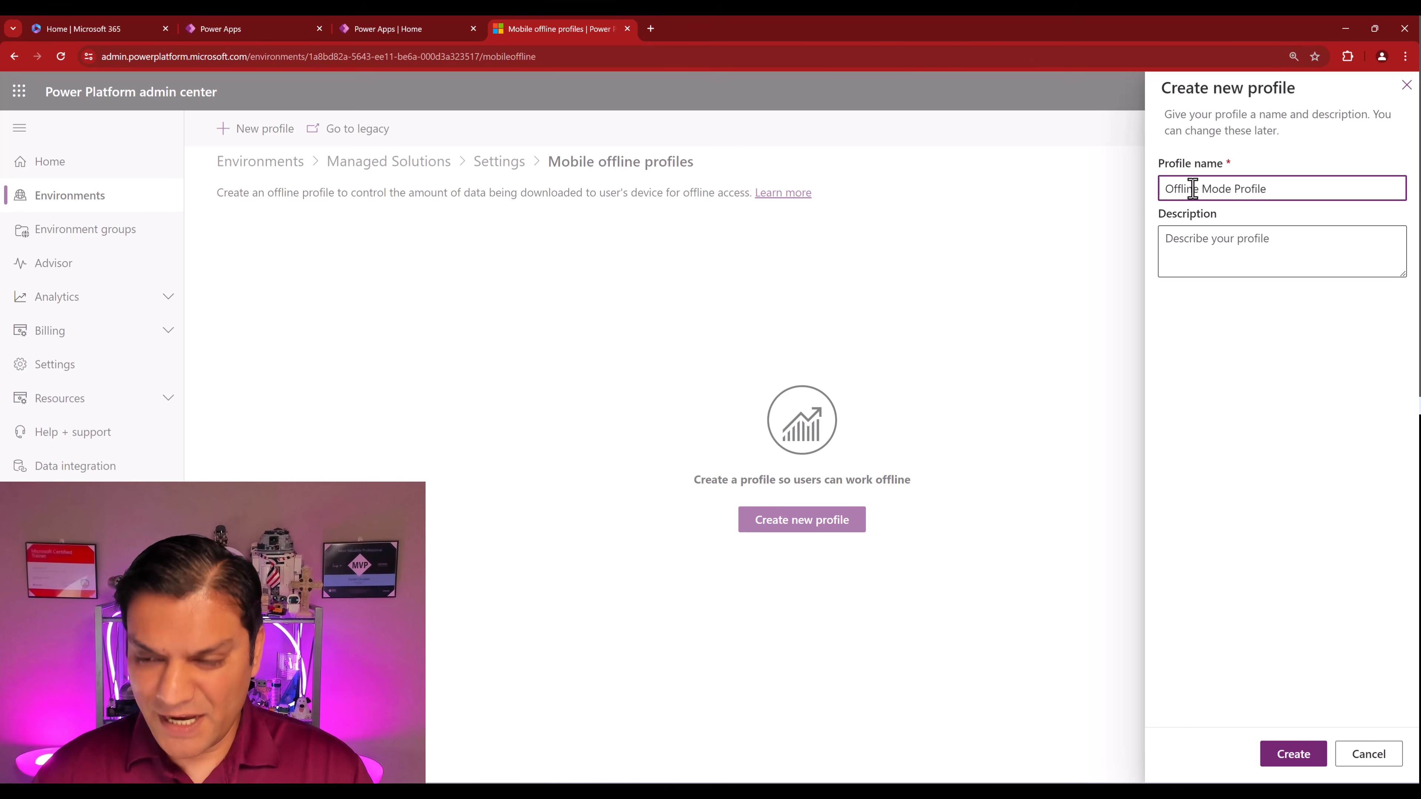
pyautogui.hotkey('ctrl', 'a')
pyautogui.hotkey('ctrl', 'c')
pyautogui.click(1270, 245)
pyautogui.hotkey('ctrl', 'v')
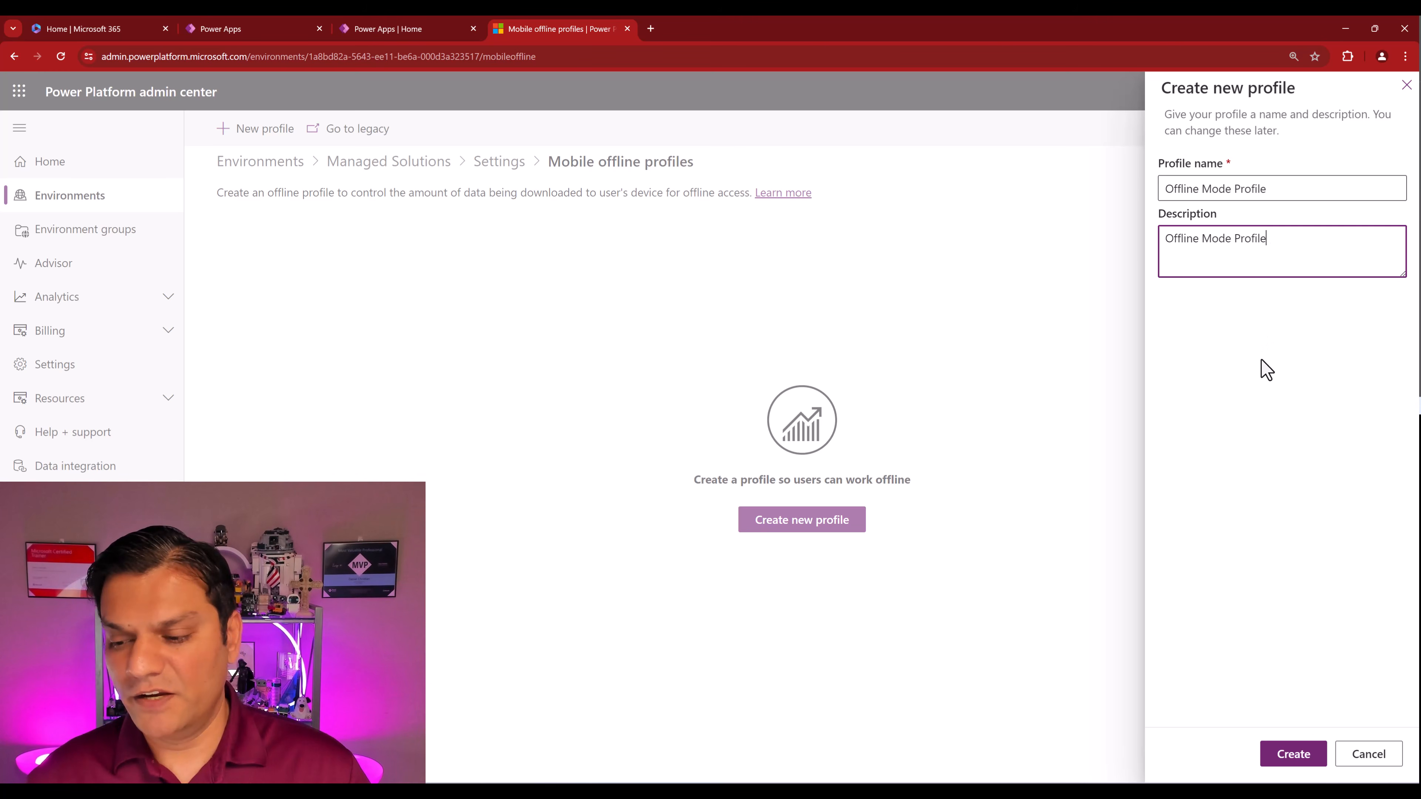
pyautogui.click(1291, 757)
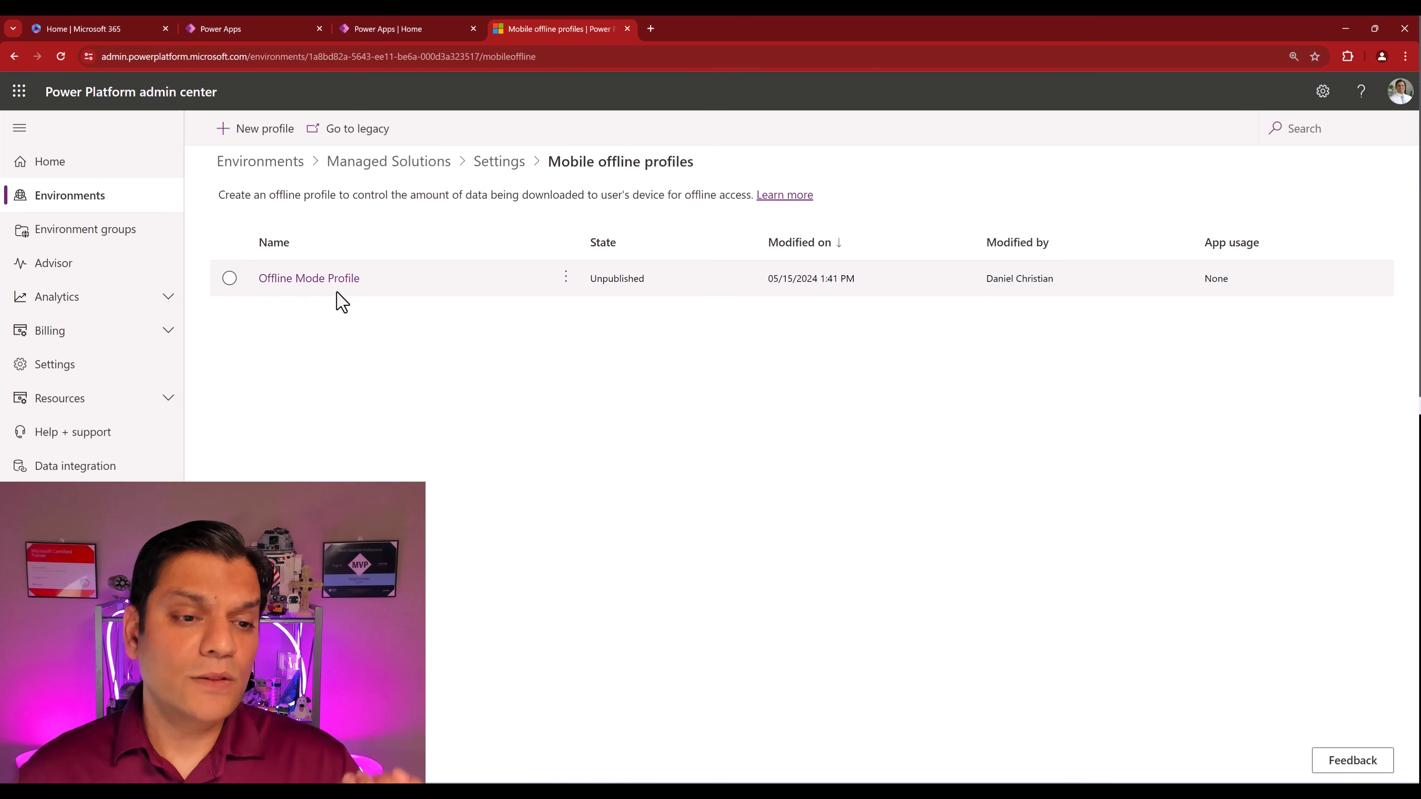
# - Open Offline Mode Profile's Data available offline settings and bring up the Add table picker
pyautogui.click(334, 301)
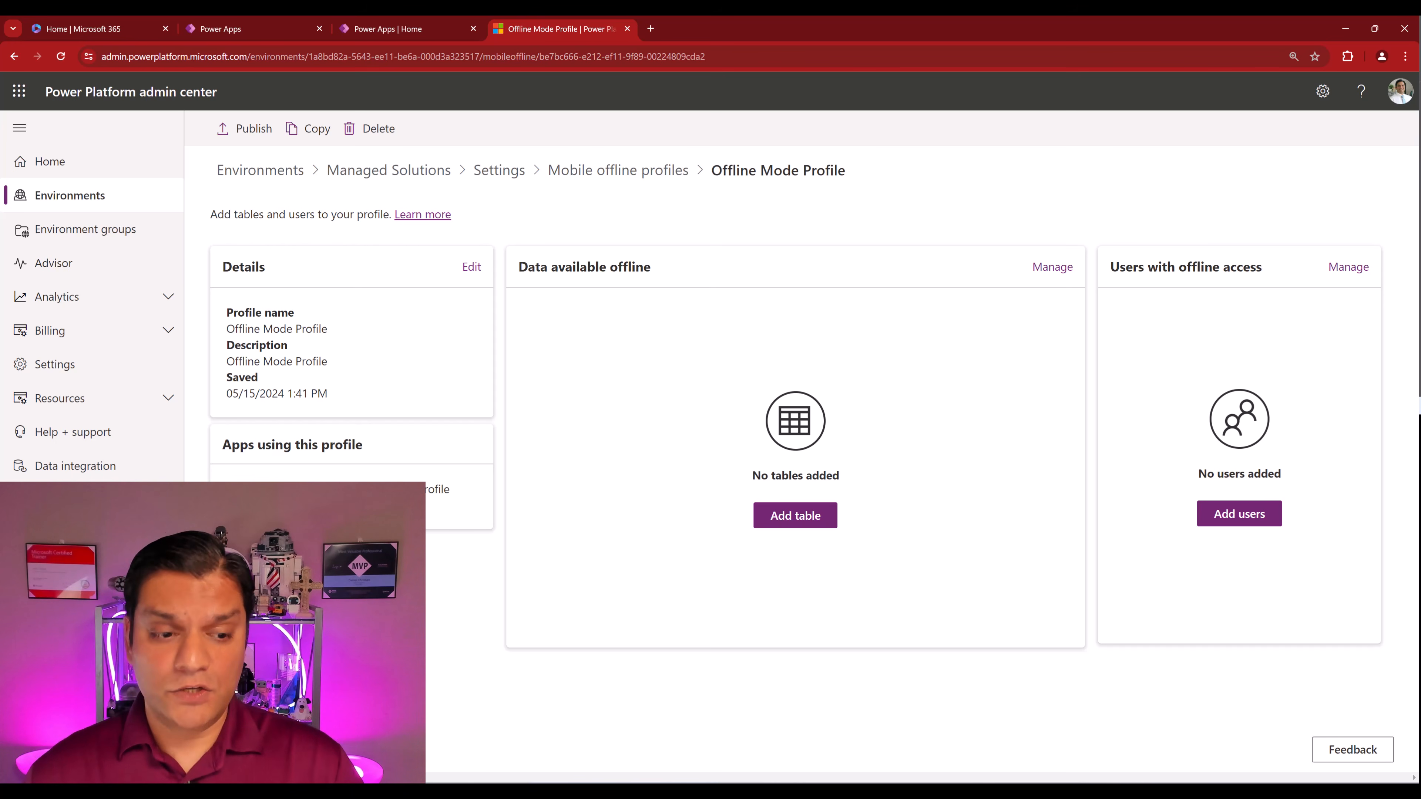
pyautogui.click(818, 515)
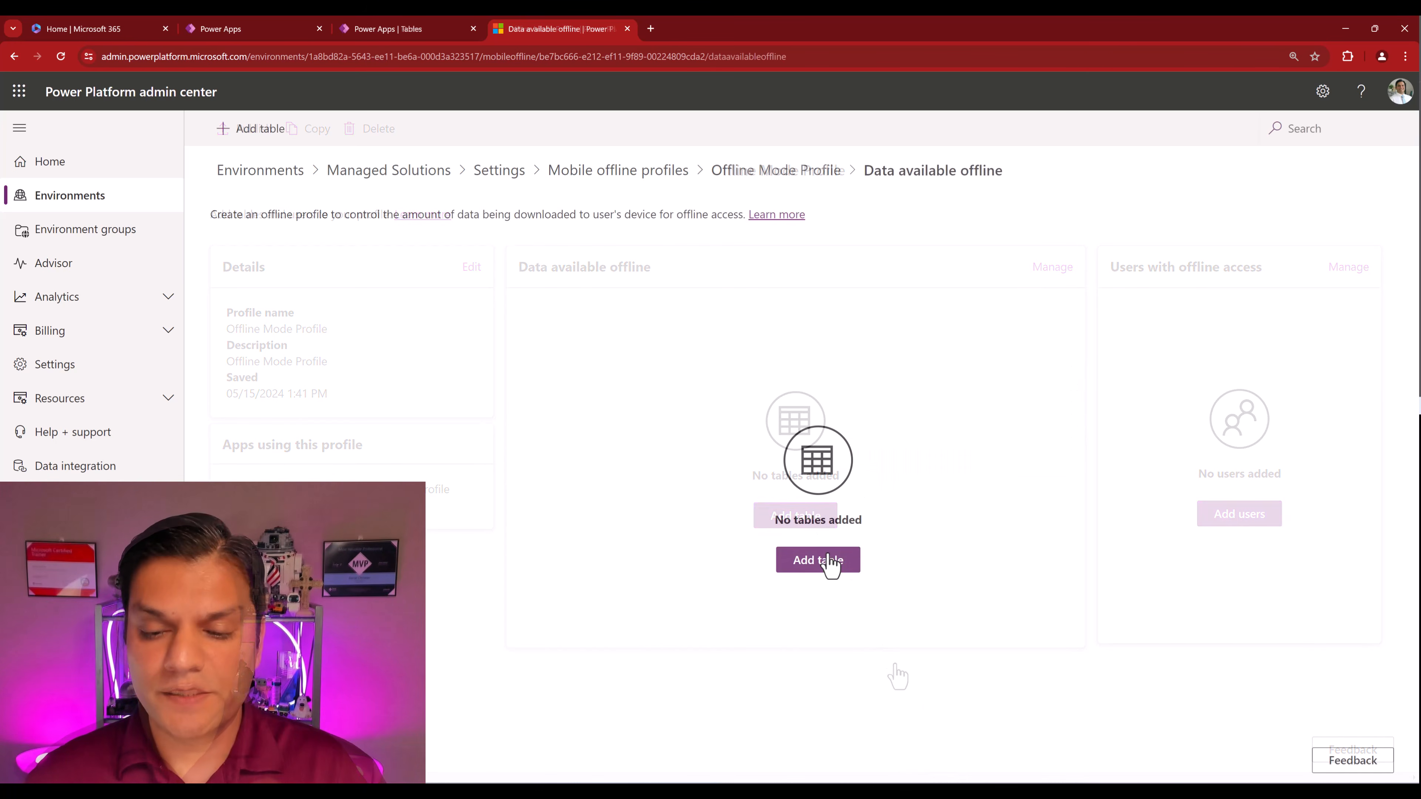
pyautogui.click(828, 560)
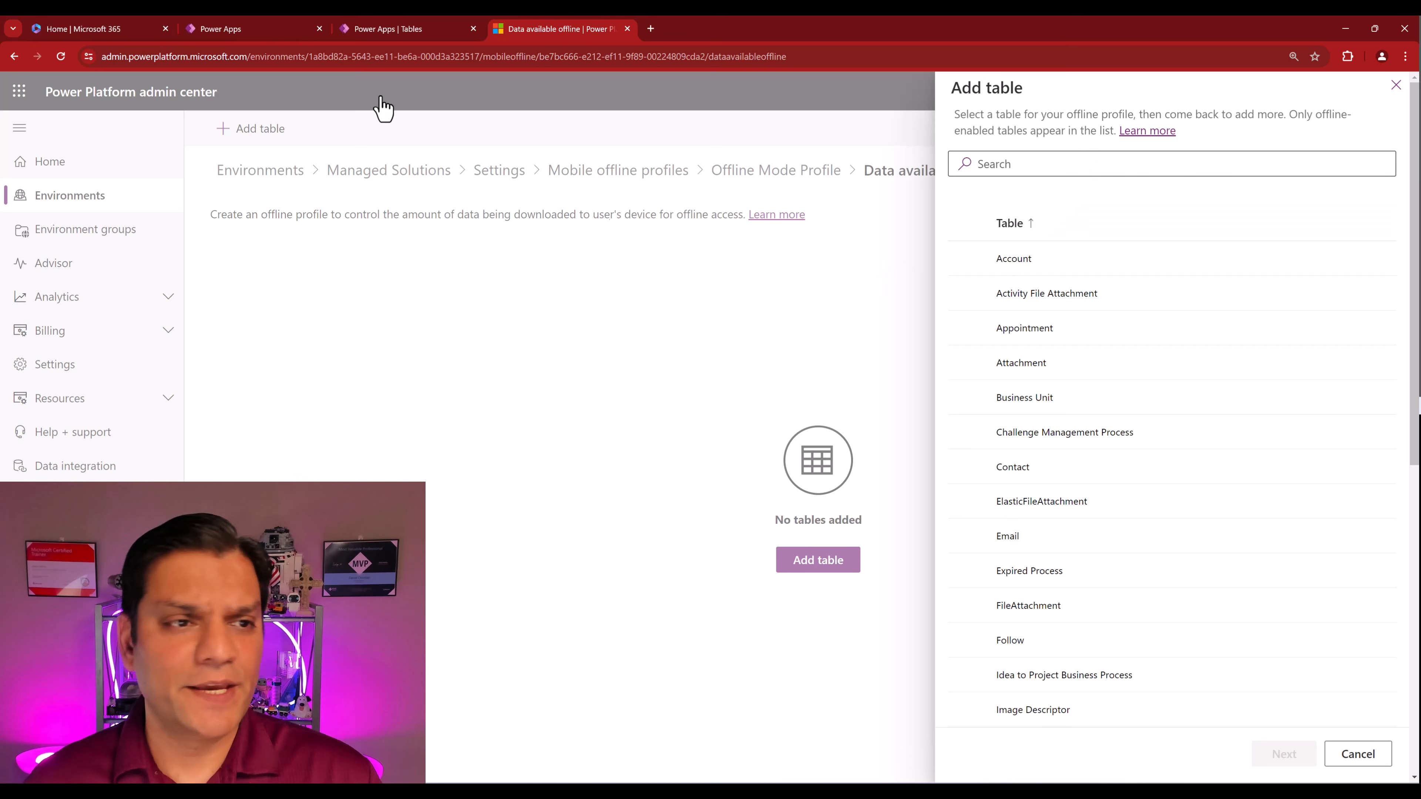
pyautogui.click(229, 27)
pyautogui.moveTo(86, 277)
pyautogui.click(551, 29)
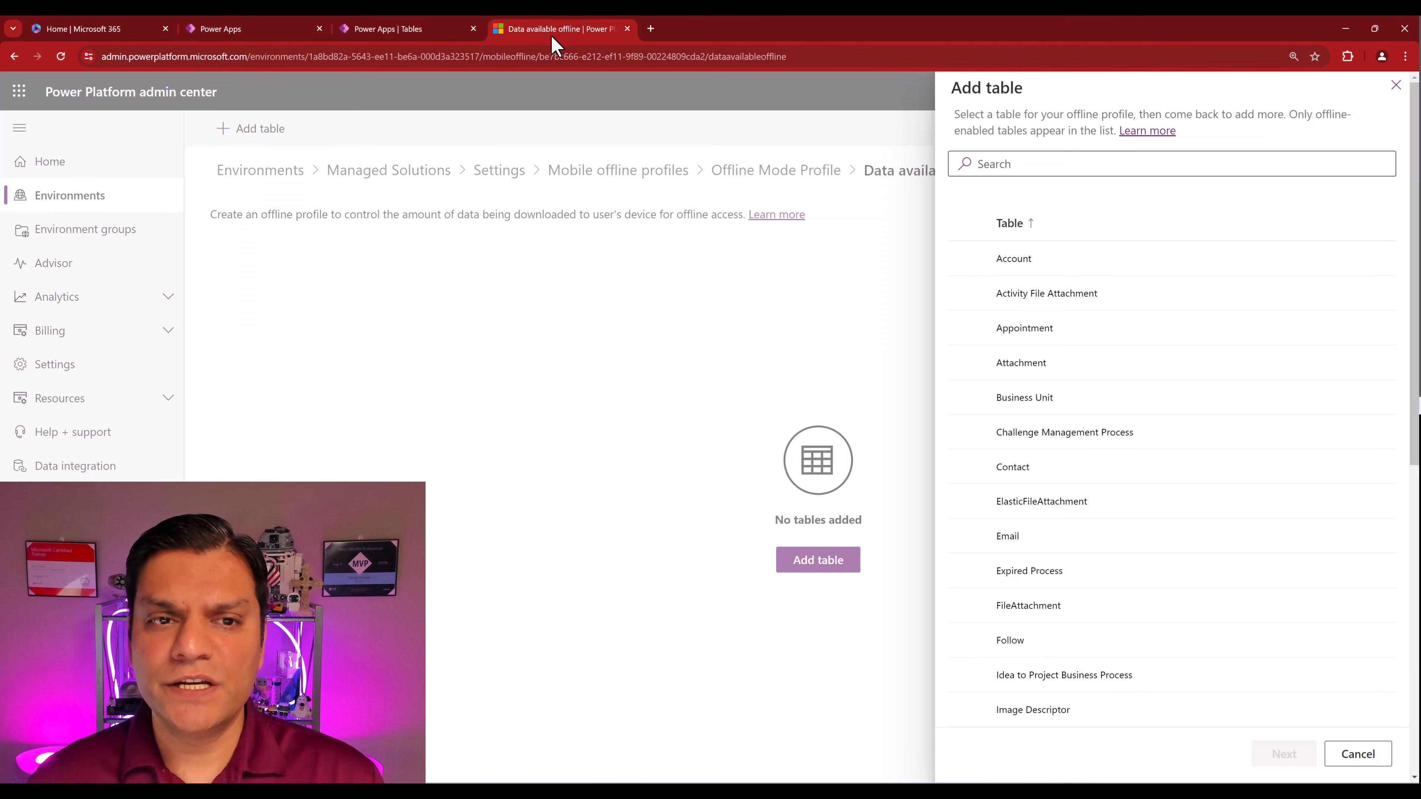
# - Search the table picker for 'ncd', find no offline-enabled tables, and cancel
pyautogui.click(1173, 161)
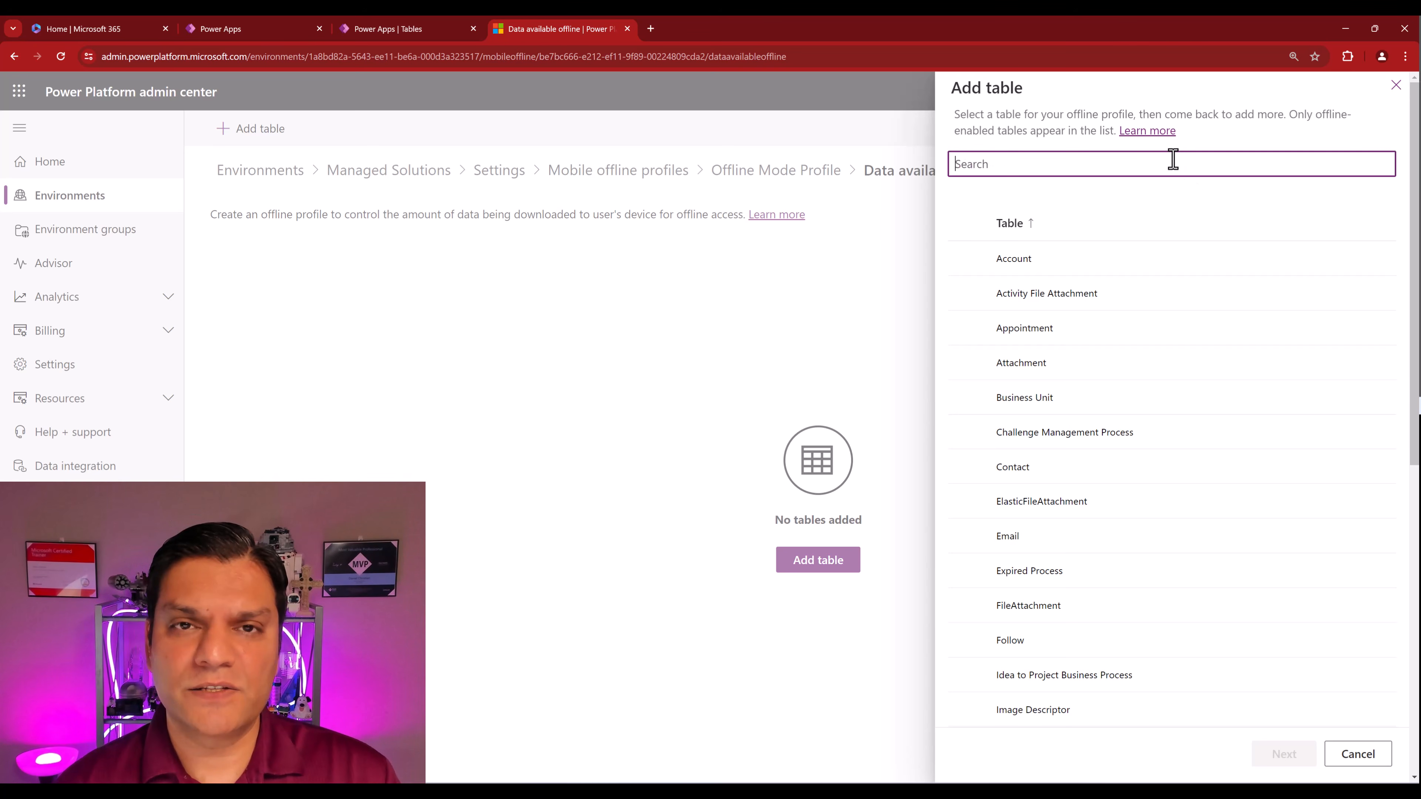
pyautogui.write('ncd')
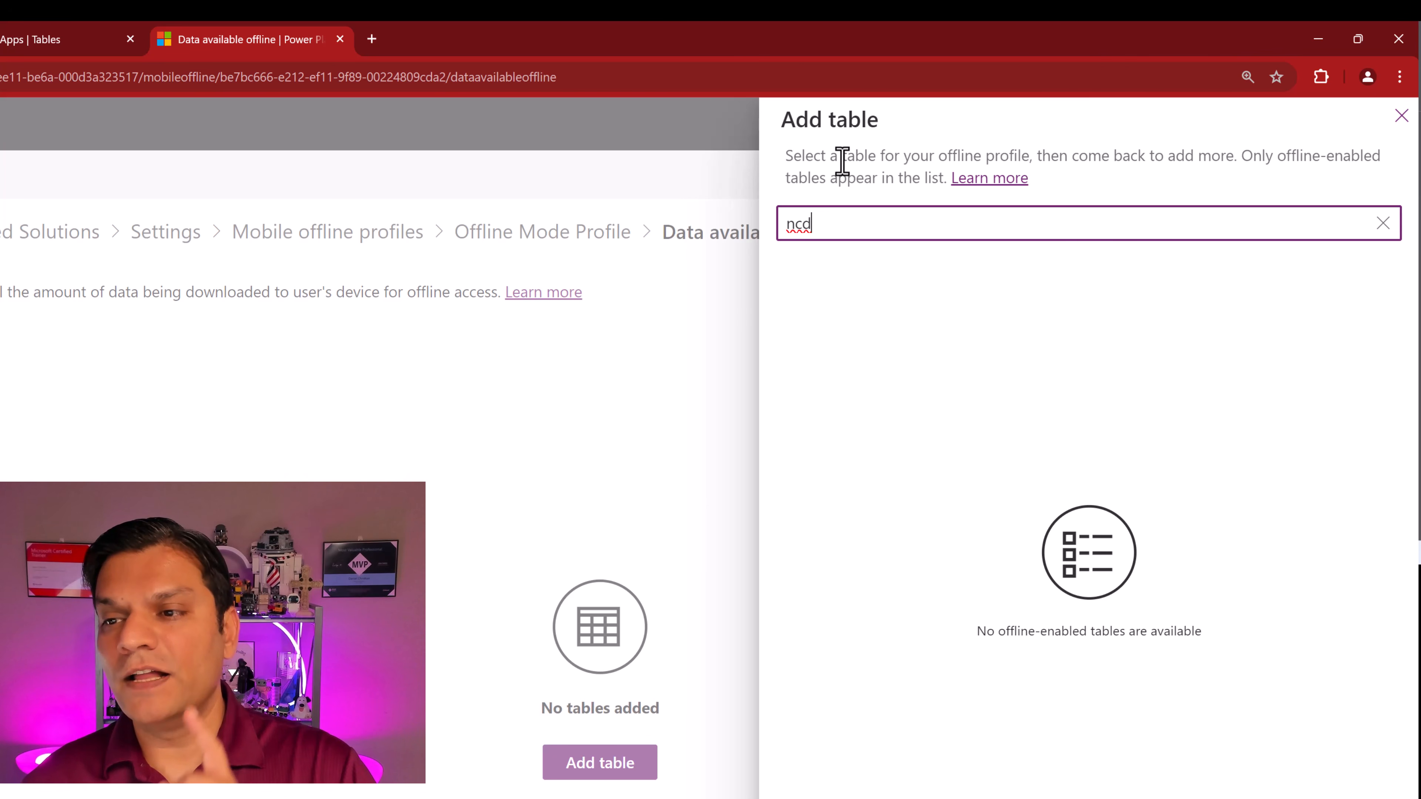
pyautogui.moveTo(1141, 179); pyautogui.dragTo(1415, 185)
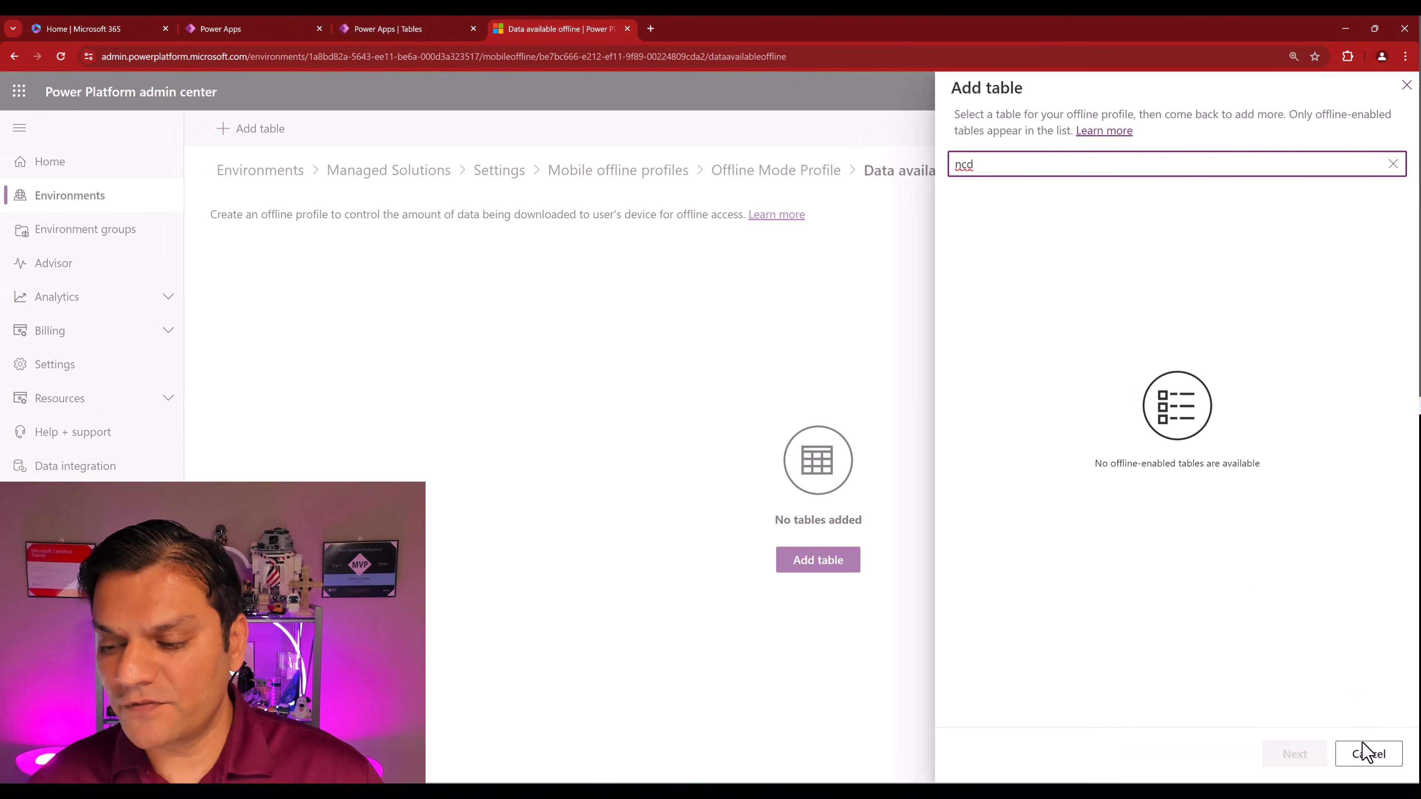
pyautogui.click(1367, 755)
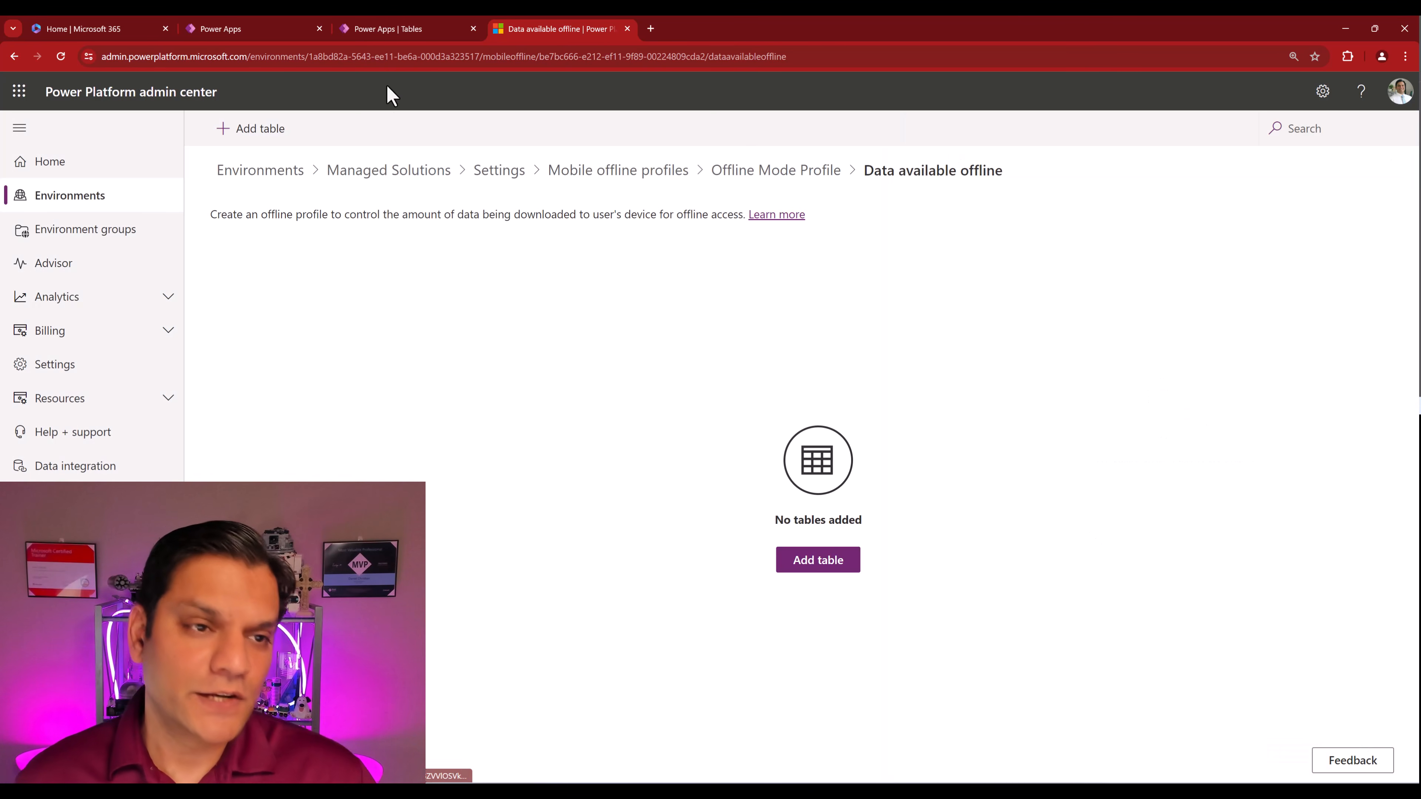
# - Open the ncdotaadt county table from the Power Apps tables list
pyautogui.click(412, 20)
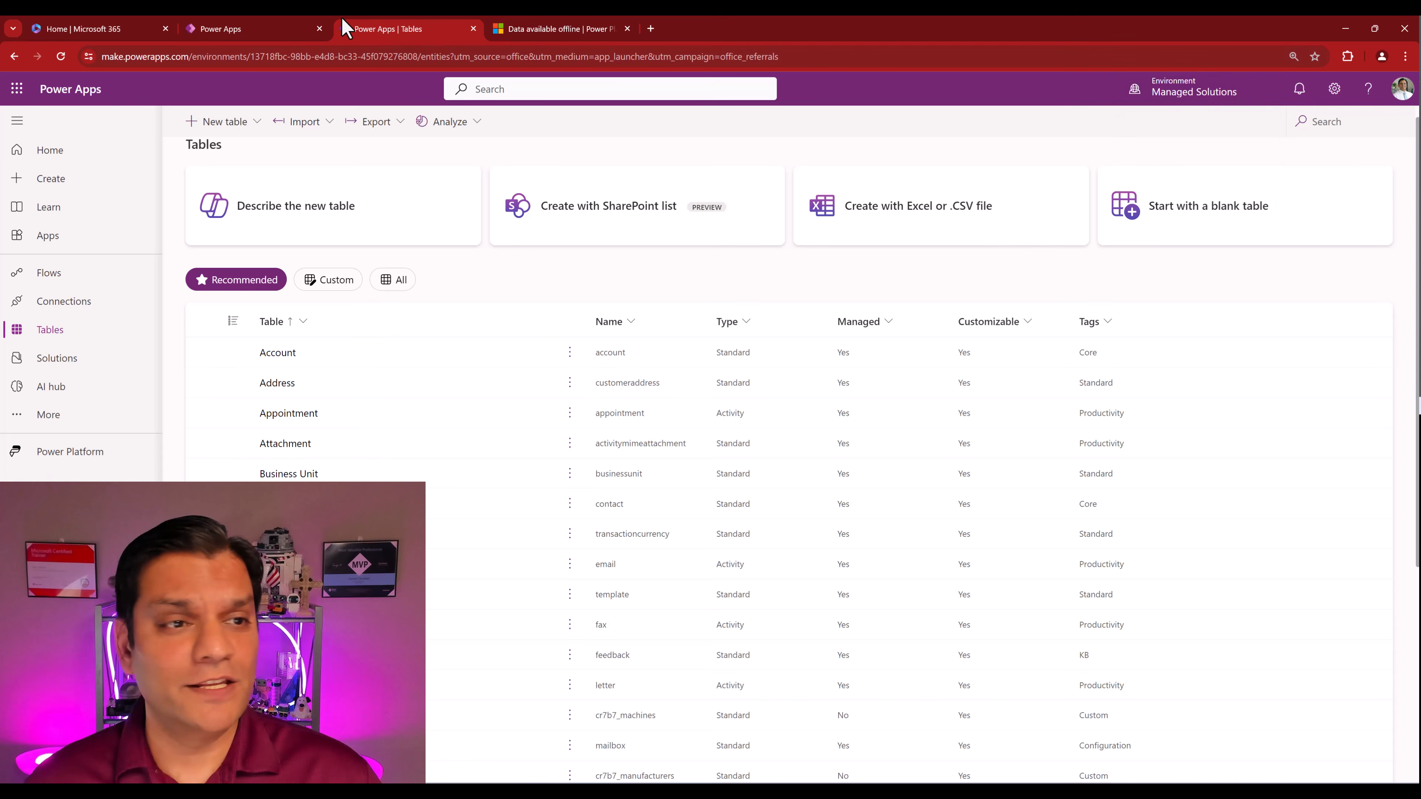
pyautogui.click(265, 30)
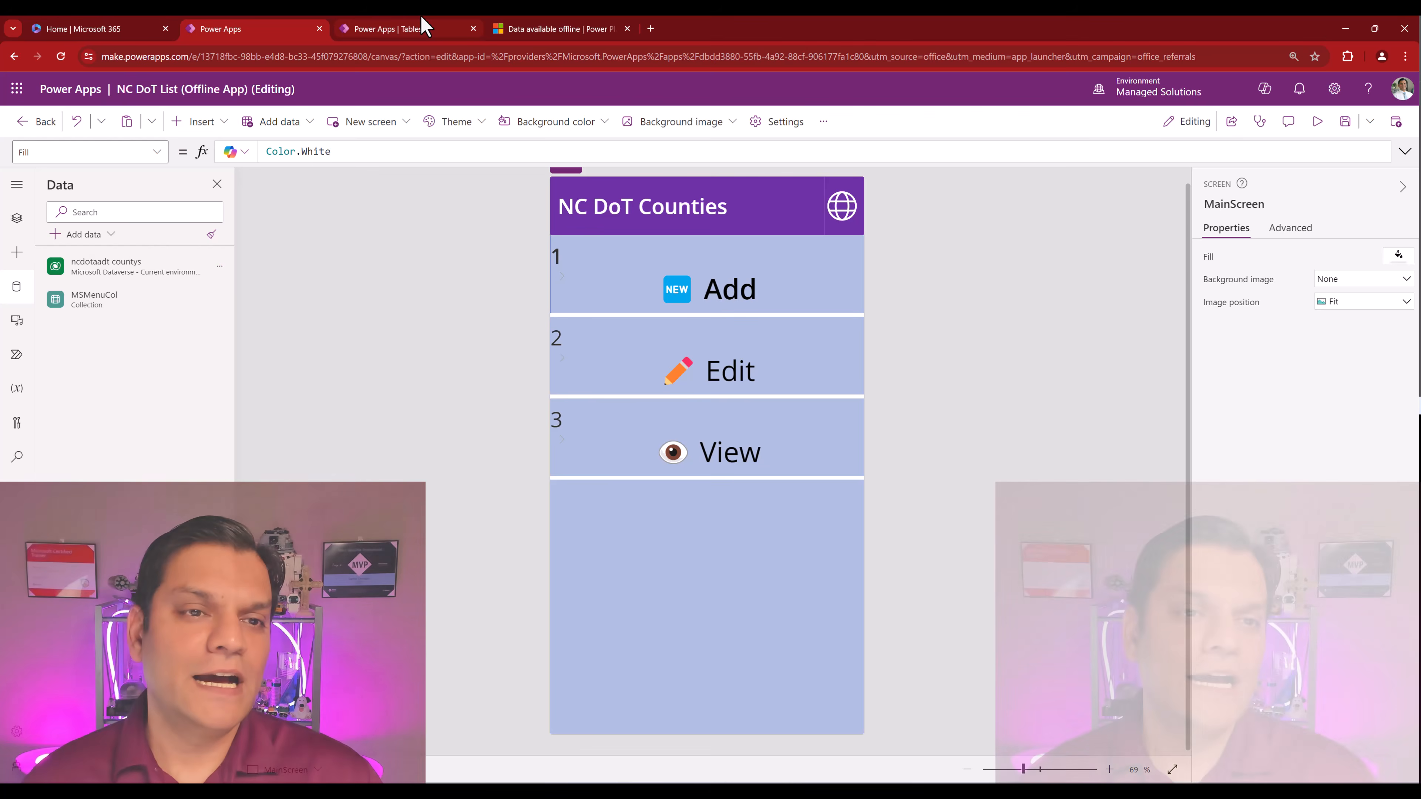
pyautogui.click(422, 29)
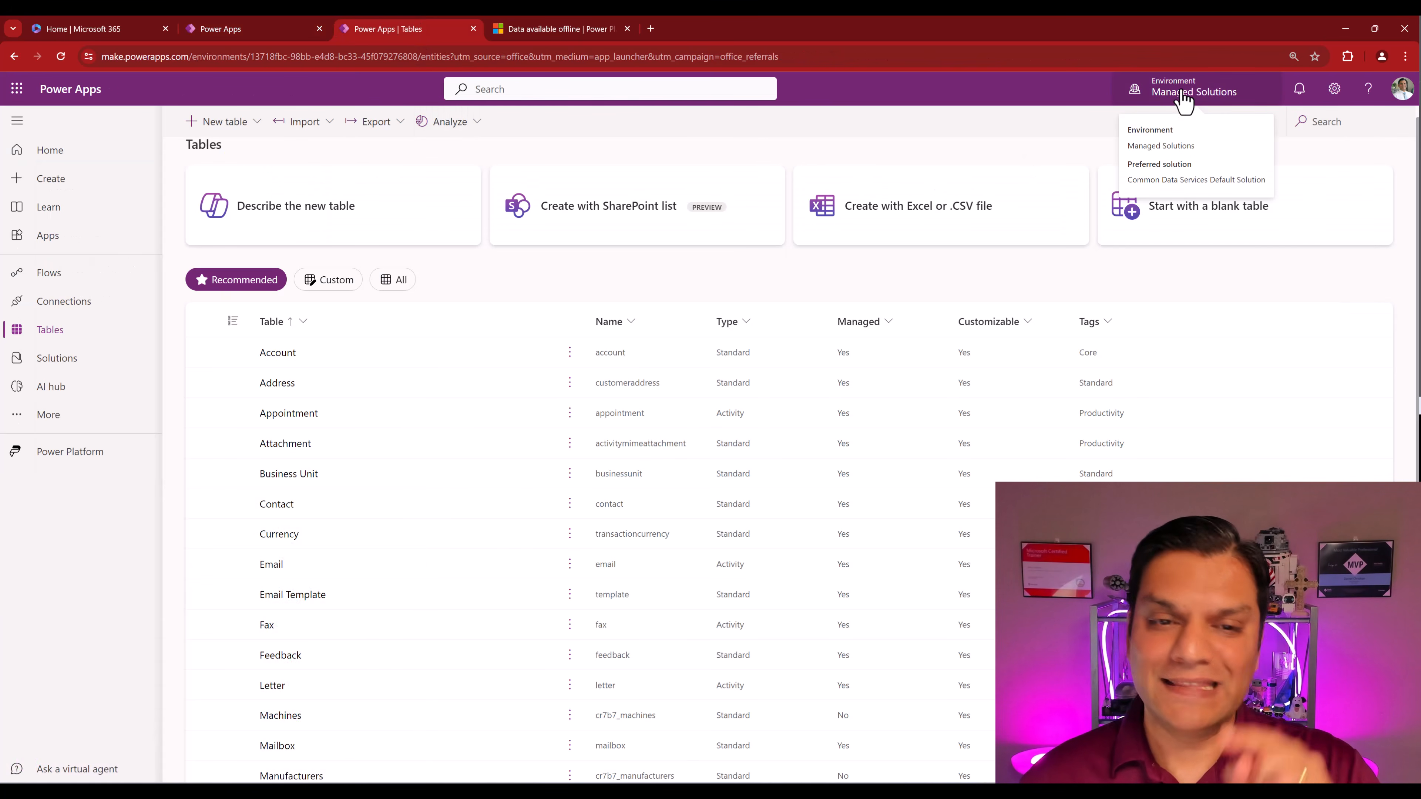
pyautogui.scroll(-3, 444, 677)
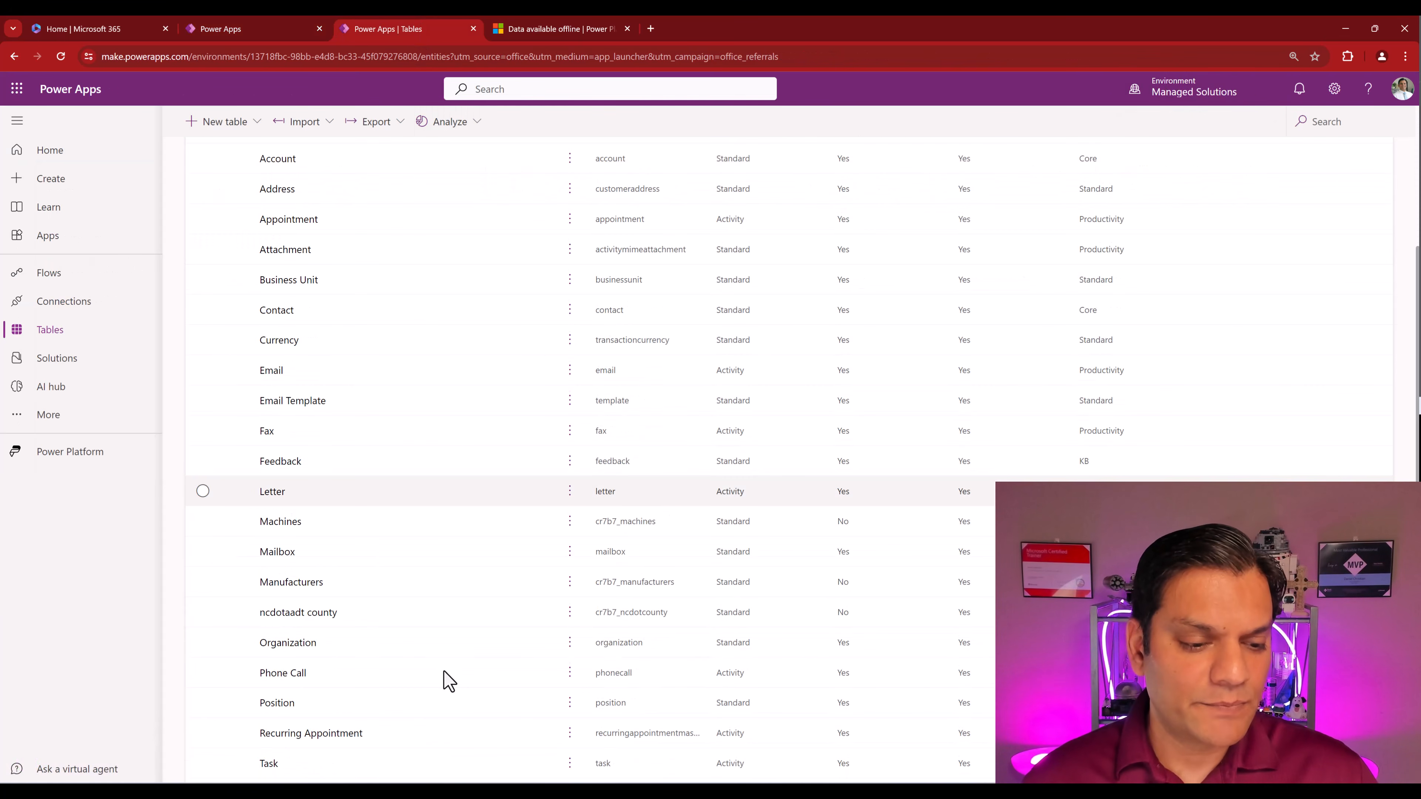
pyautogui.click(272, 616)
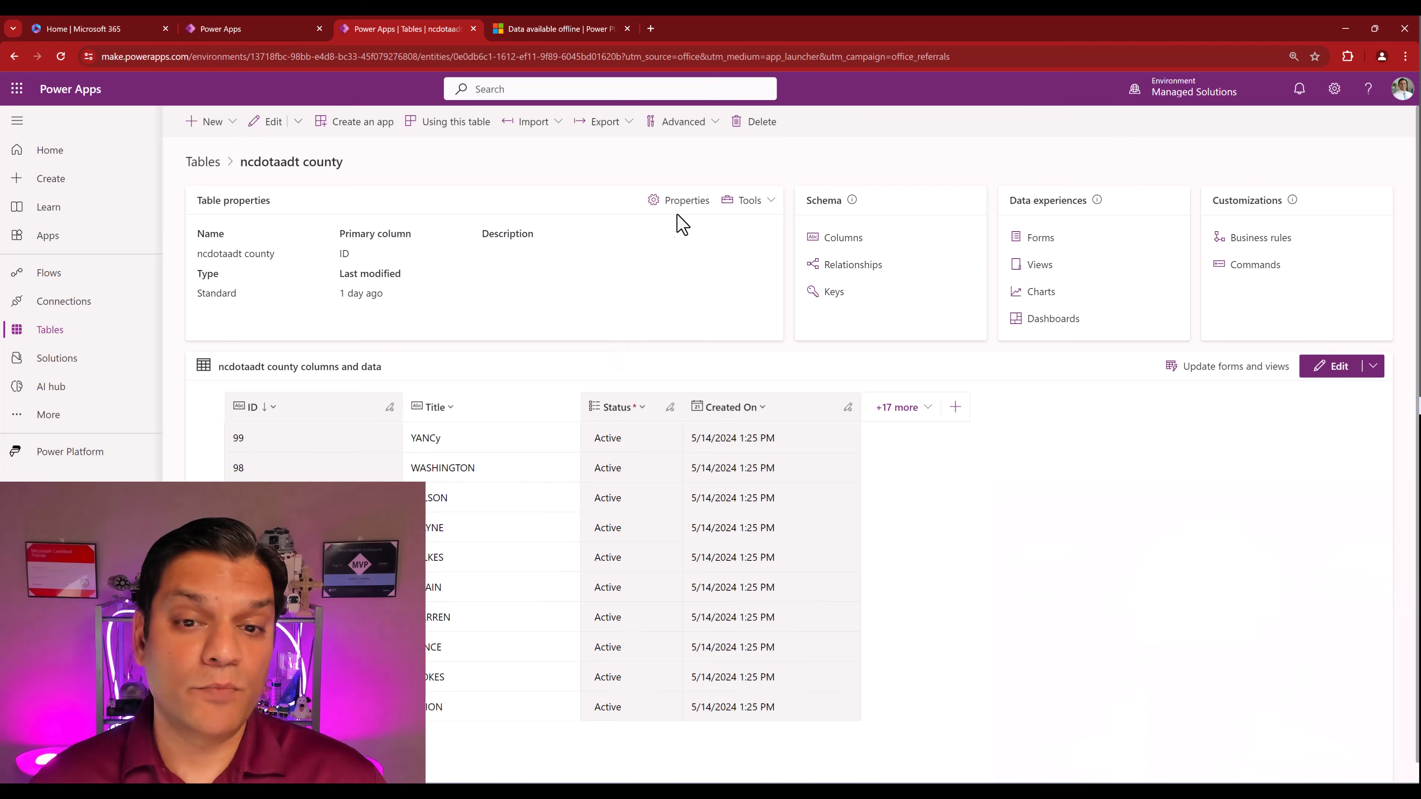
# - Check 'Can be taken offline' in the table's advanced properties and save
pyautogui.click(677, 208)
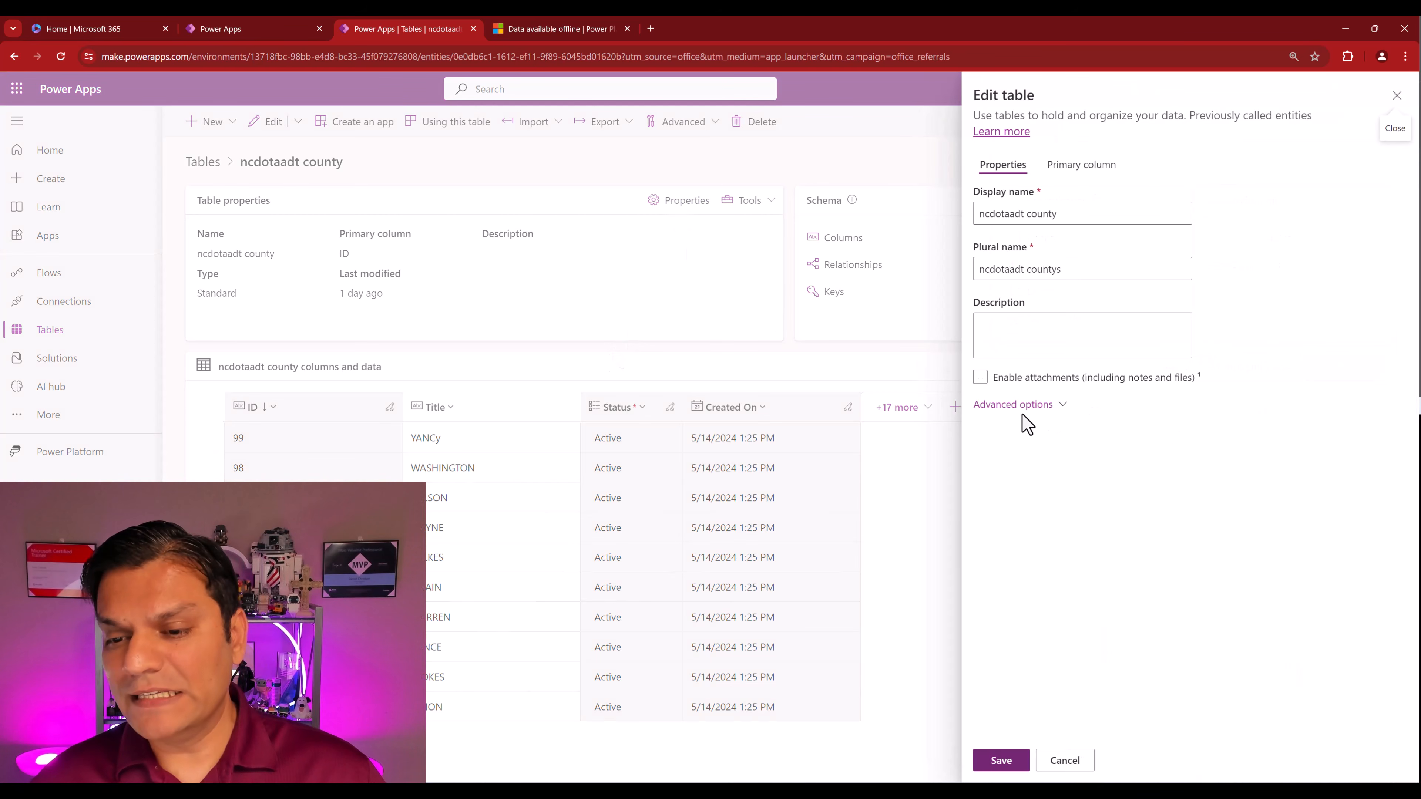
pyautogui.click(1015, 407)
pyautogui.scroll(-10, 1189, 548)
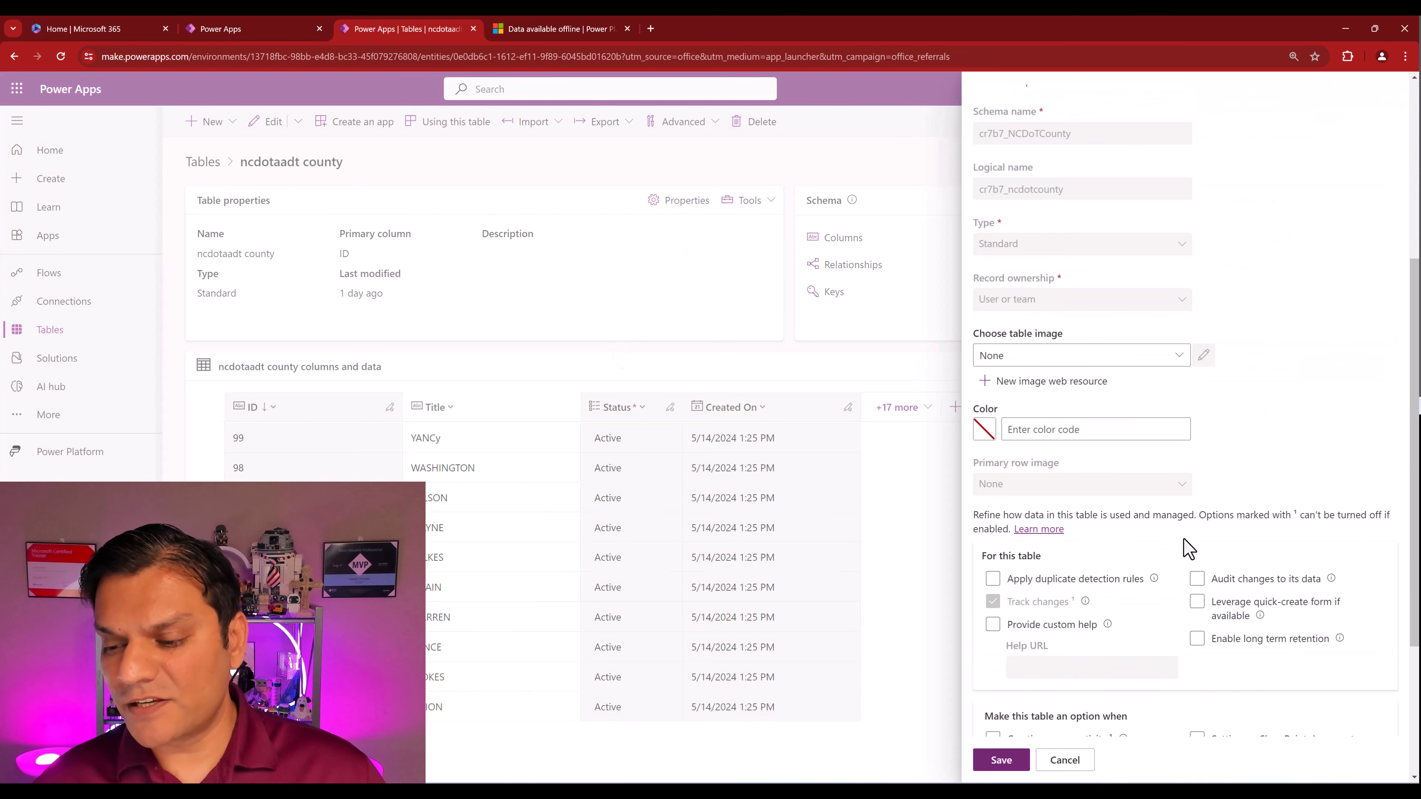
pyautogui.scroll(-1, 1186, 597)
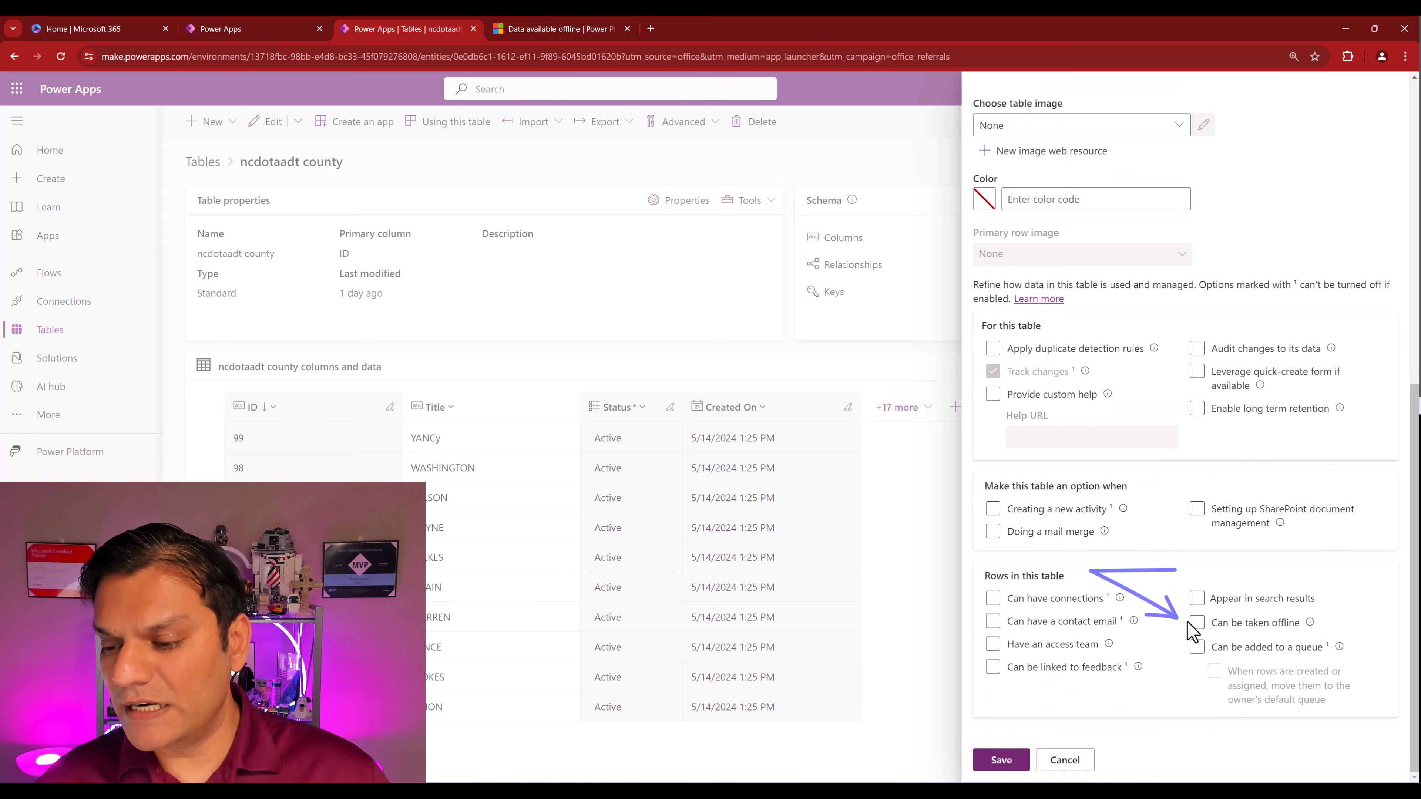
pyautogui.click(1198, 623)
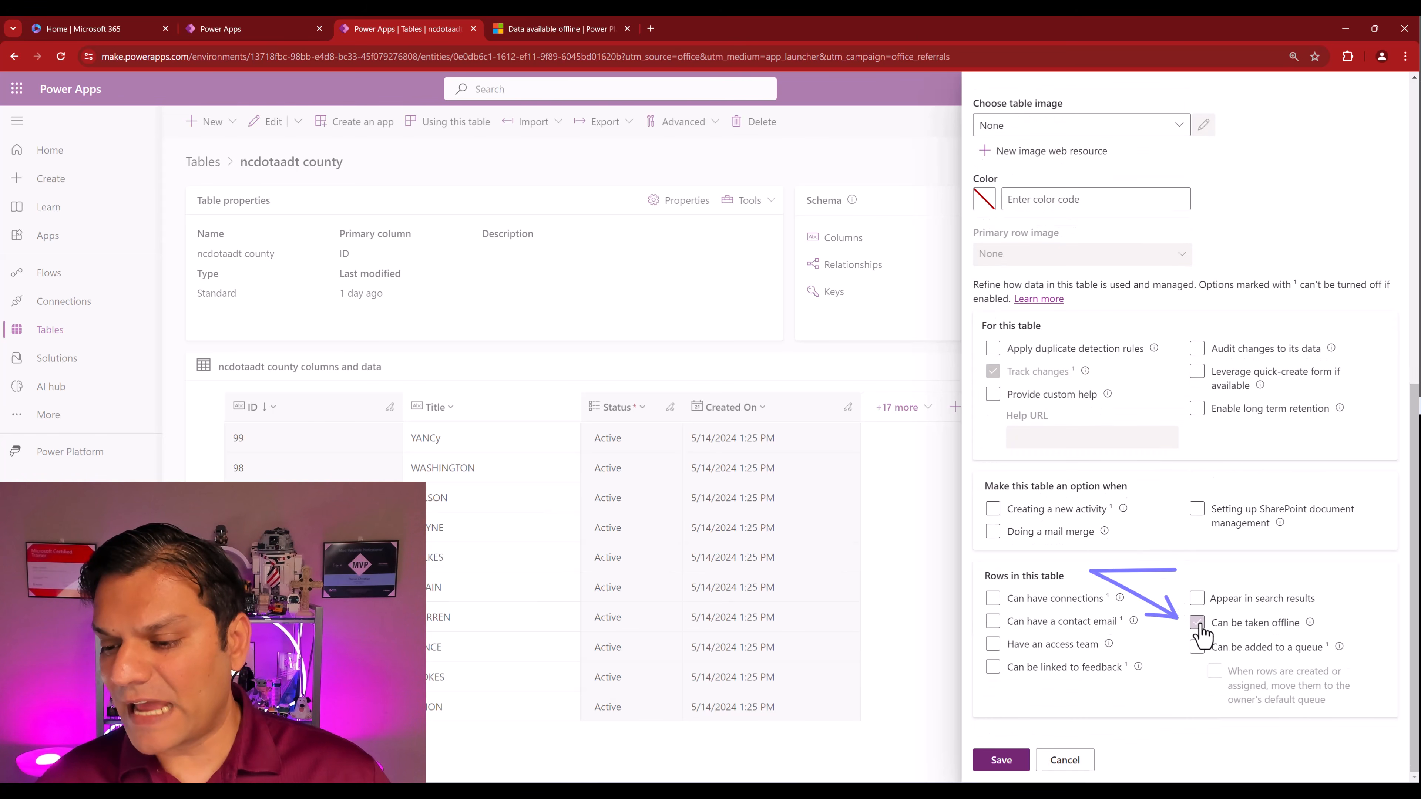
pyautogui.click(1008, 769)
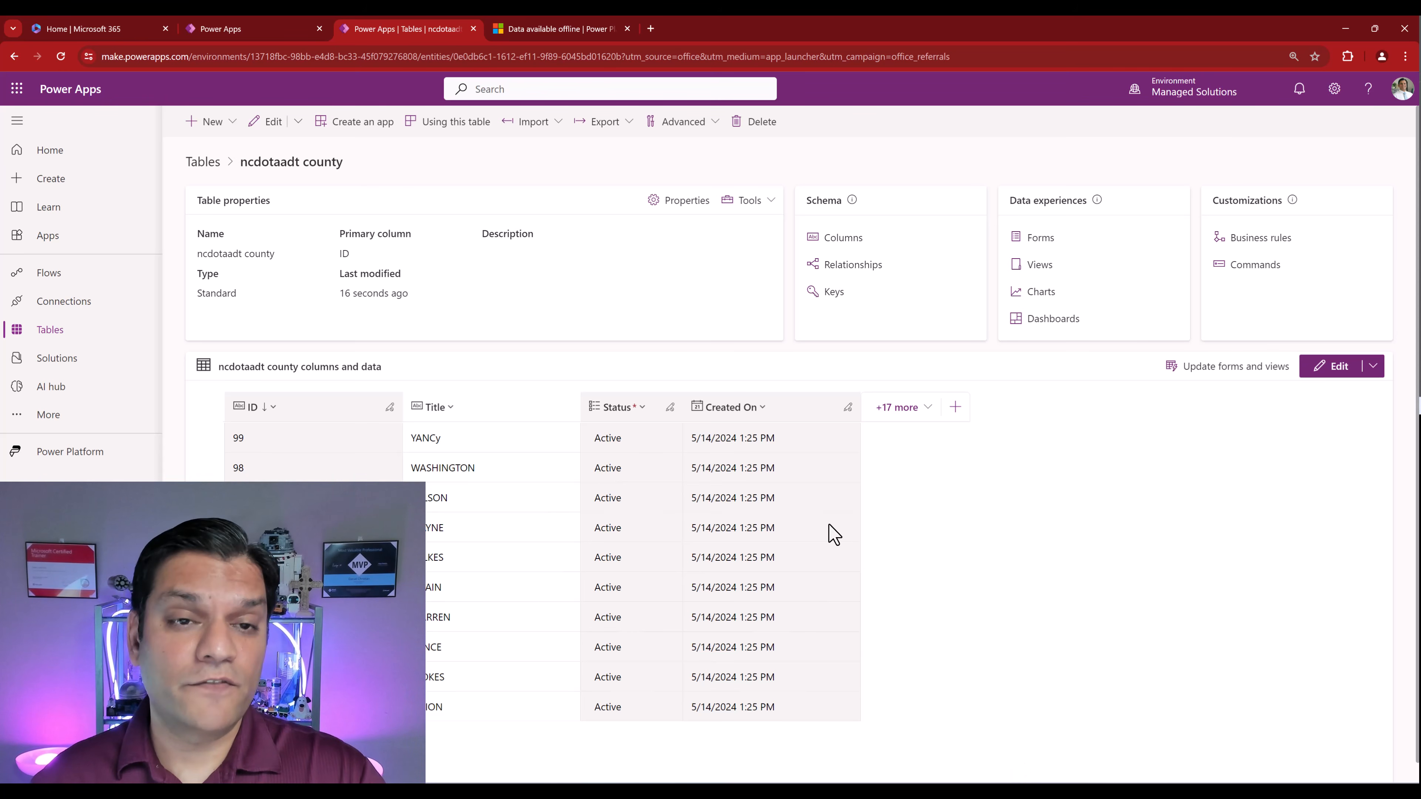
pyautogui.click(559, 30)
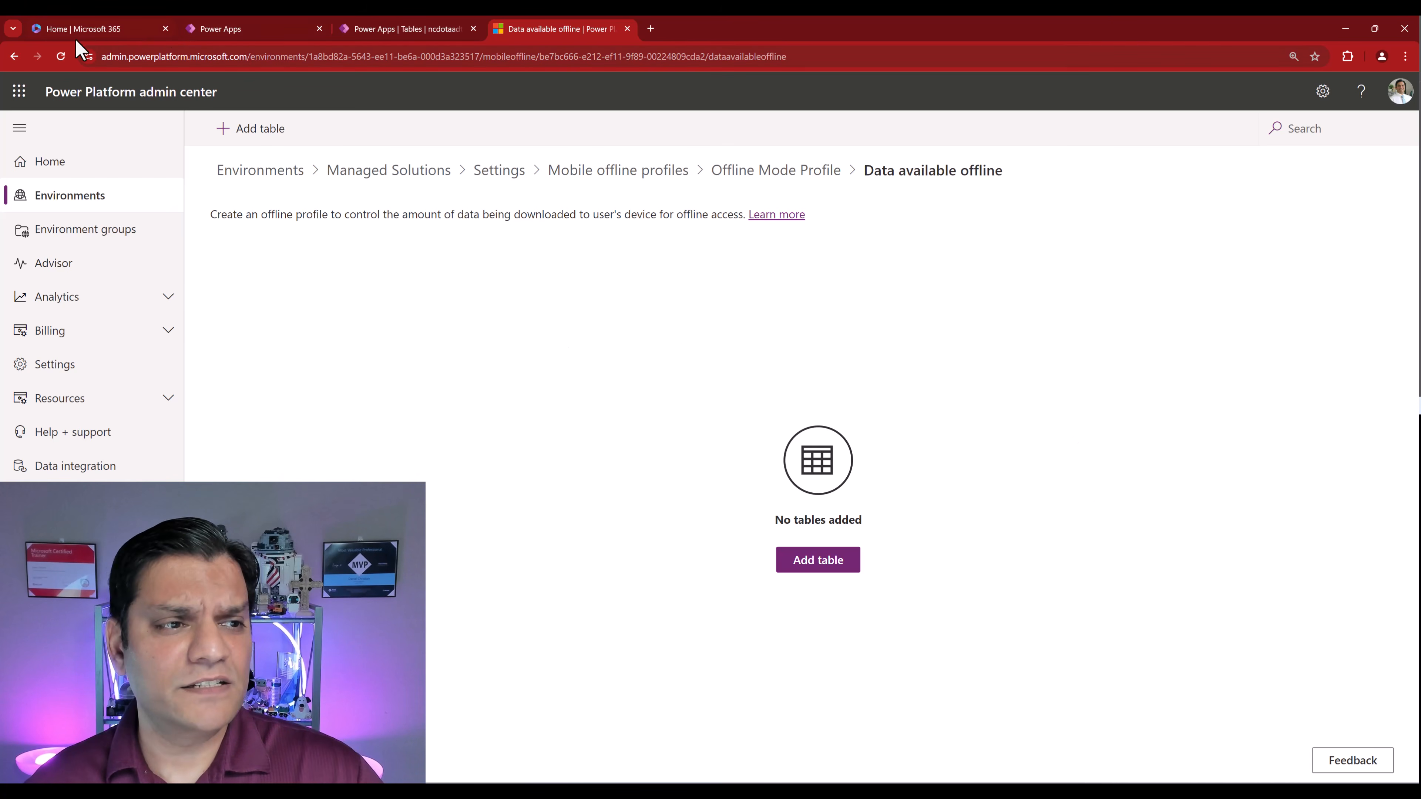
# - Reload, search Add table for 'nc', select ncdotaadt county and continue to its row options
pyautogui.click(60, 57)
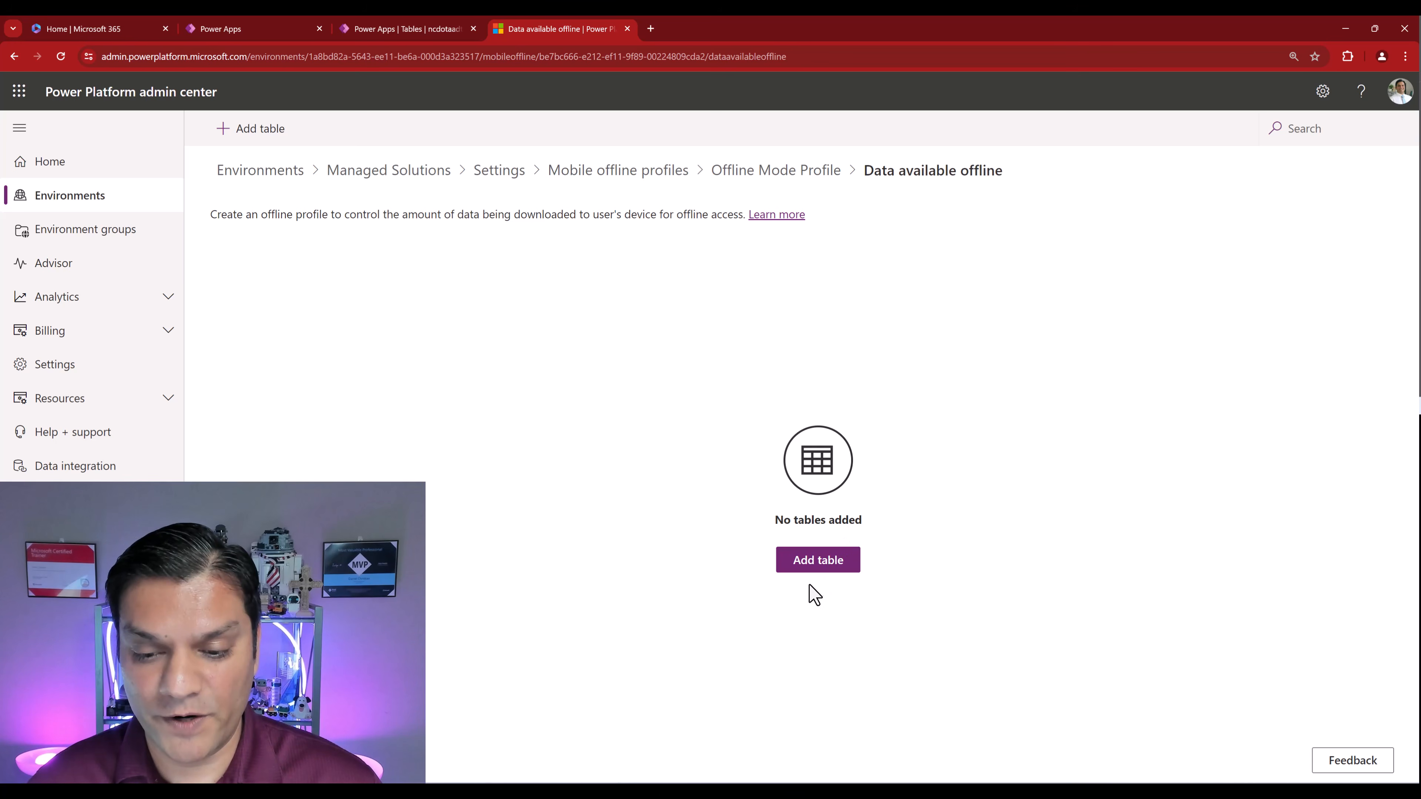
pyautogui.click(816, 567)
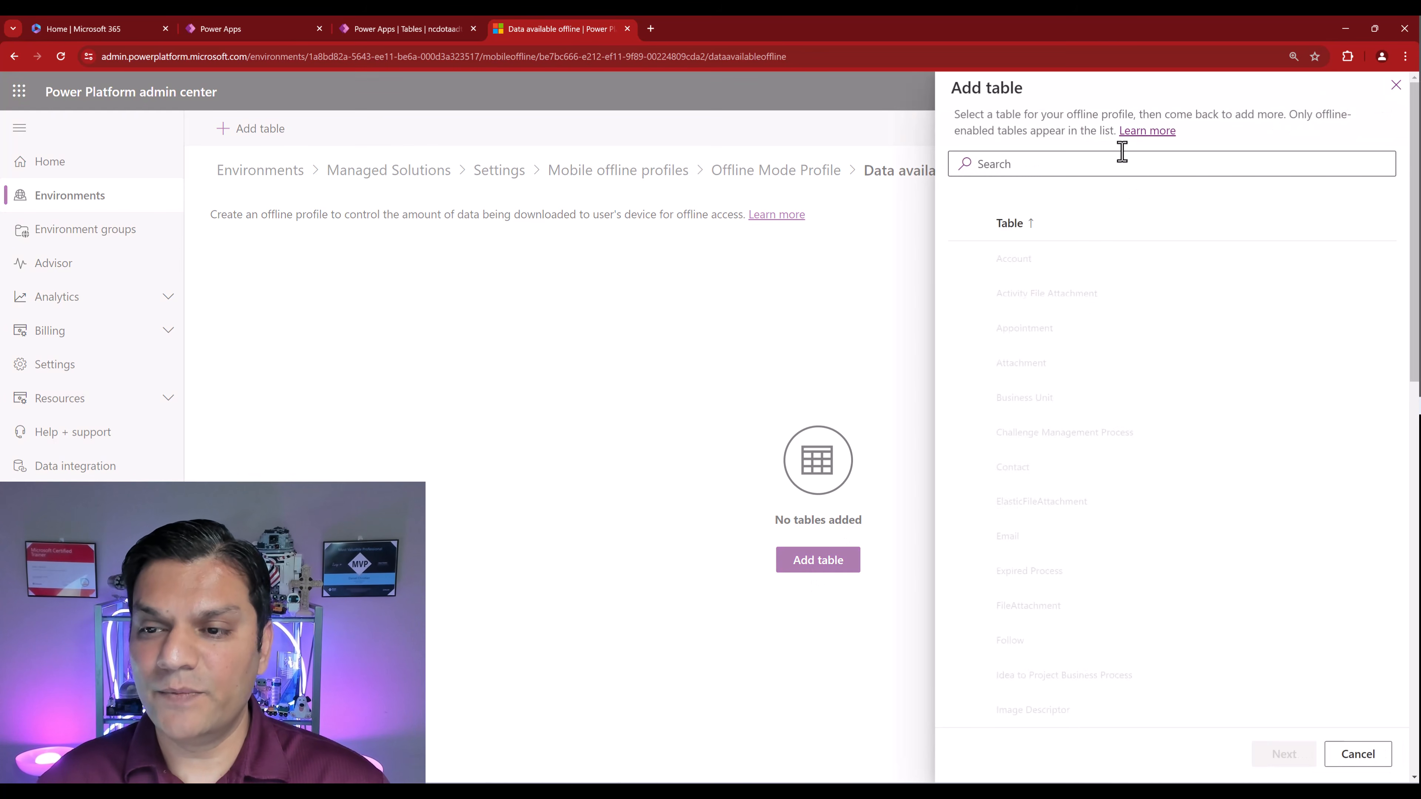
pyautogui.click(1108, 162)
pyautogui.write('n')
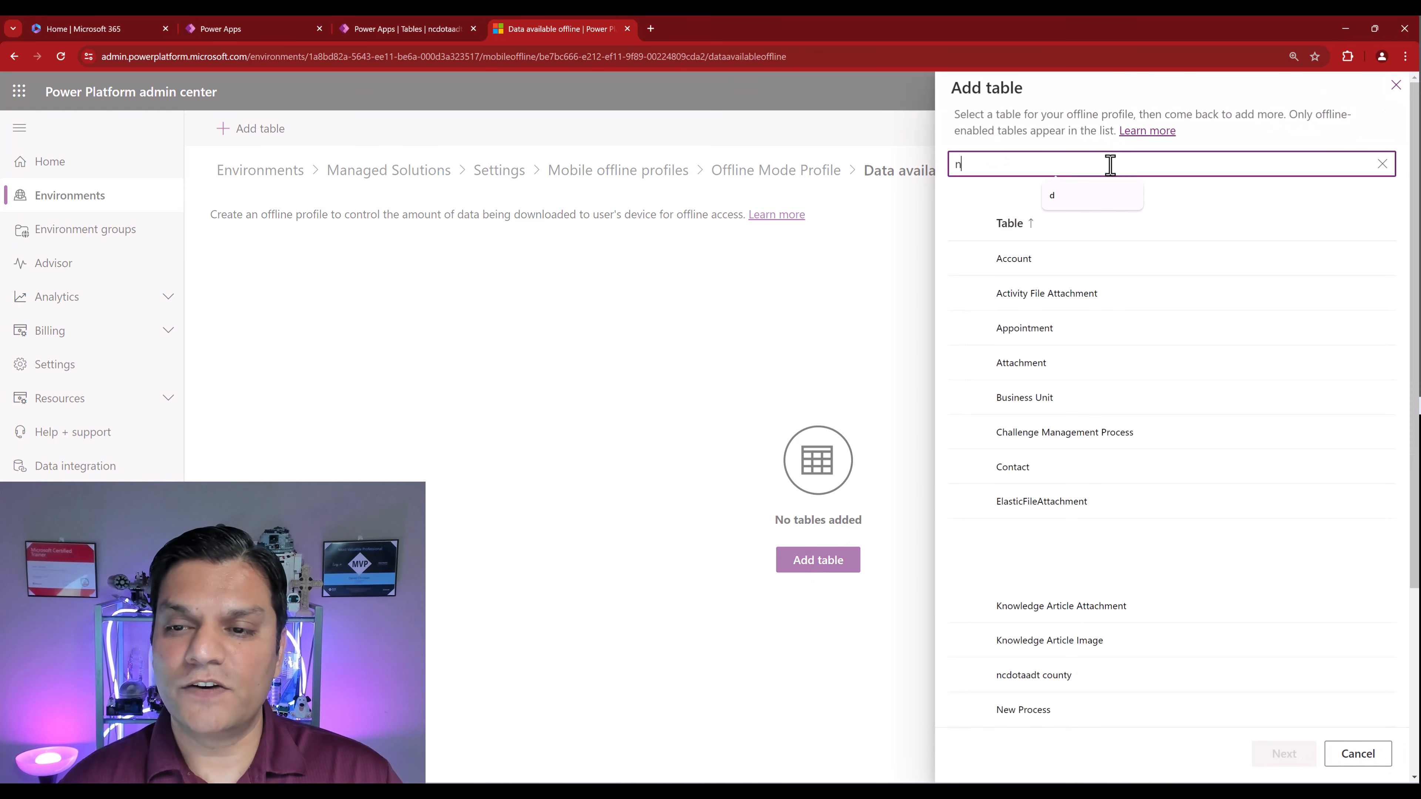
pyautogui.write('c')
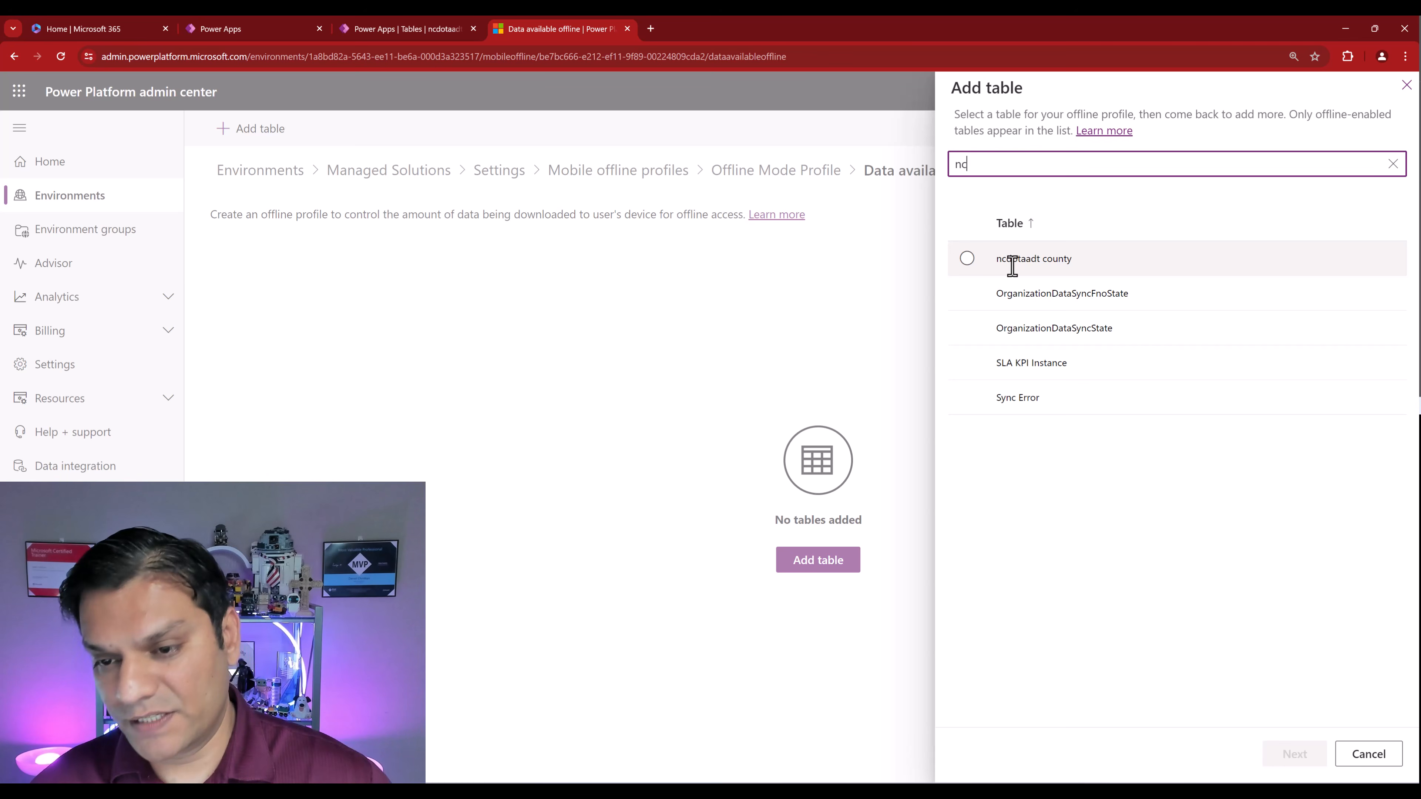
pyautogui.click(1012, 263)
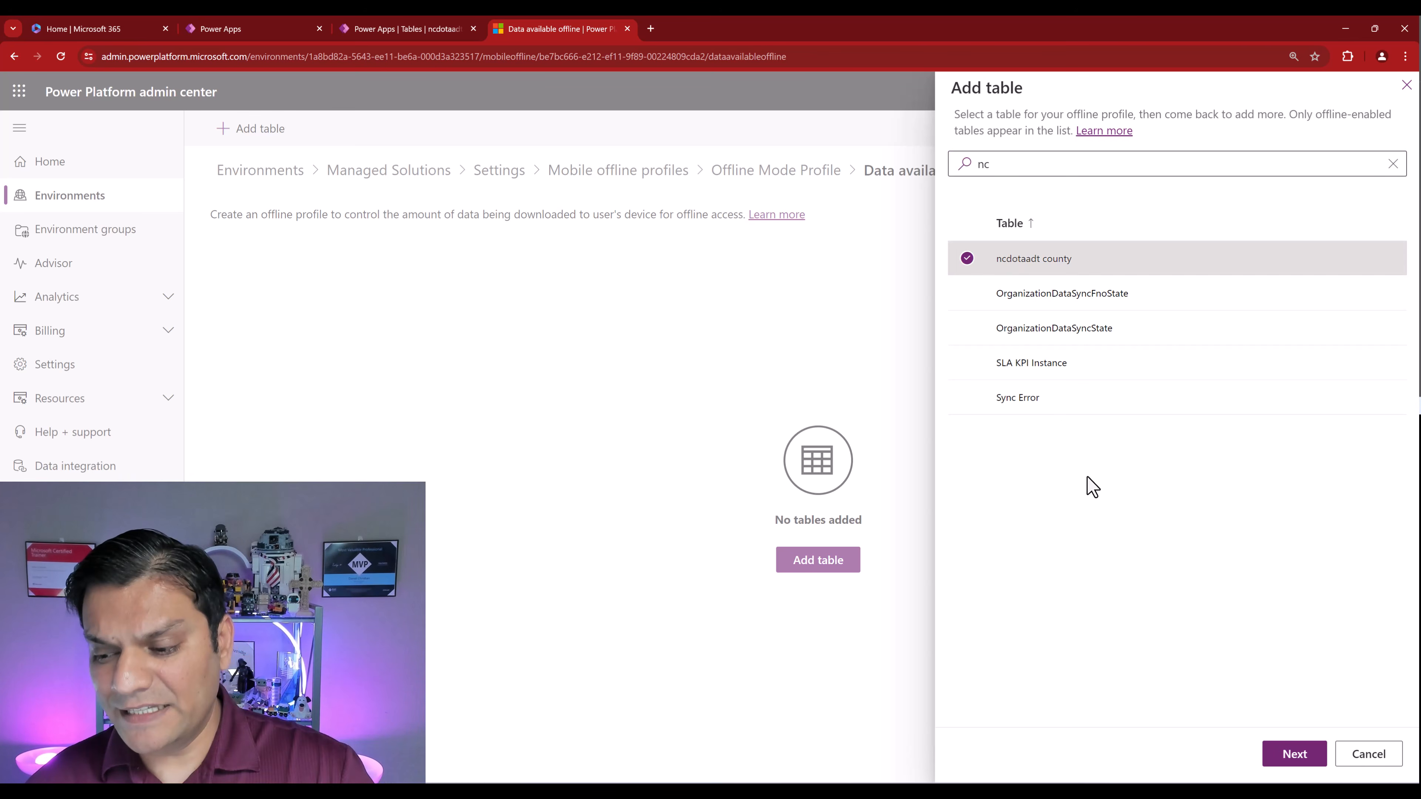
pyautogui.click(1296, 768)
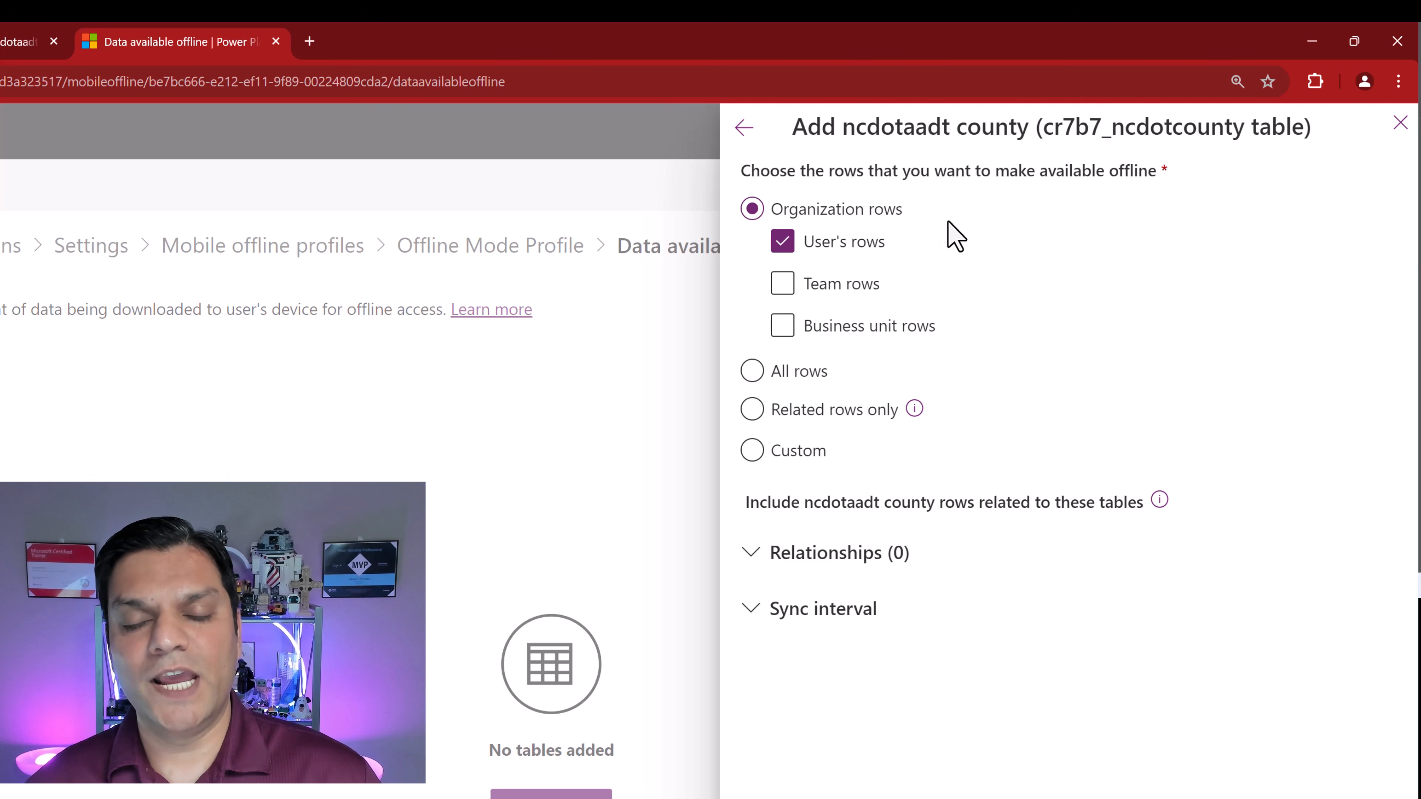
# - Try Team, Business unit and All rows, then set ncdotaadt county to Custom and open Set filter
pyautogui.click(867, 280)
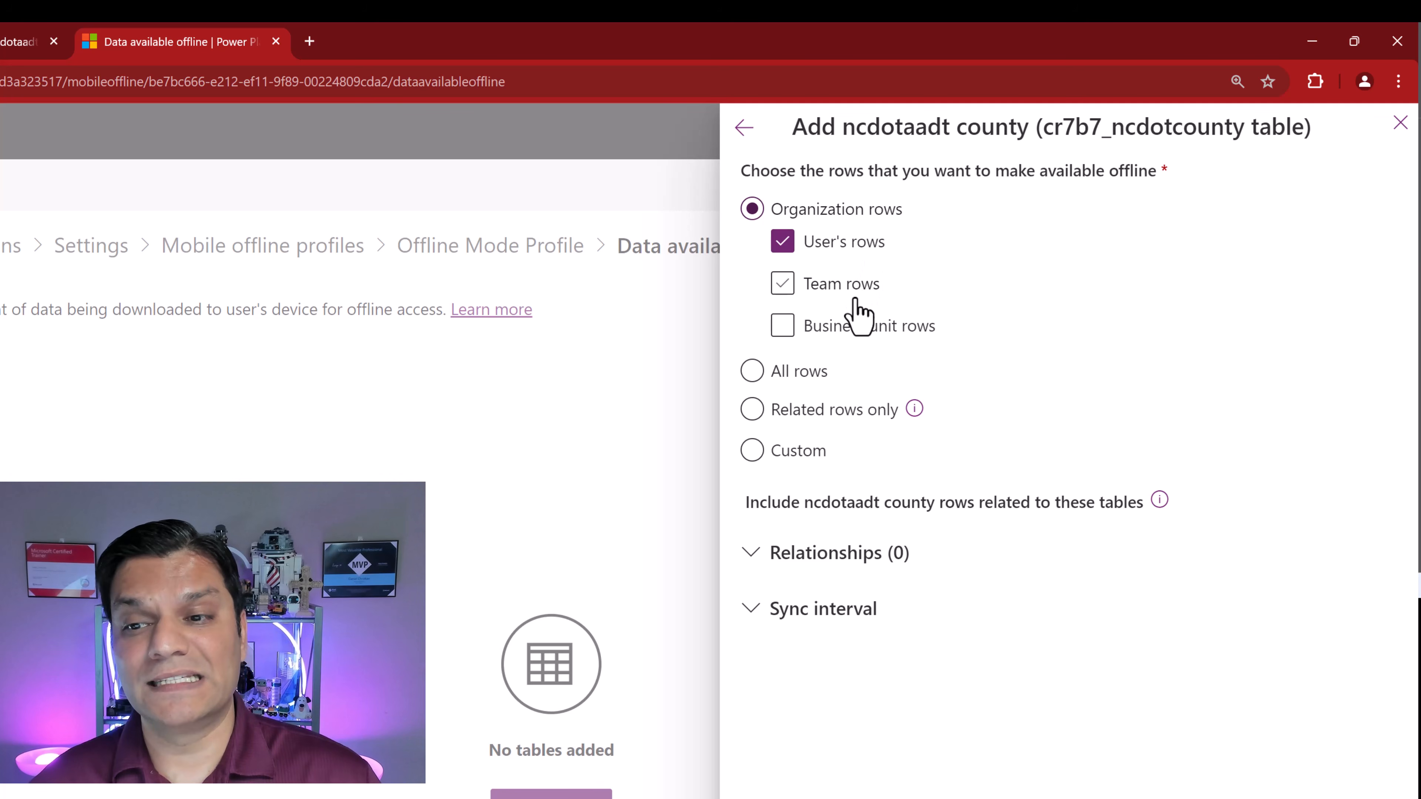
pyautogui.click(856, 324)
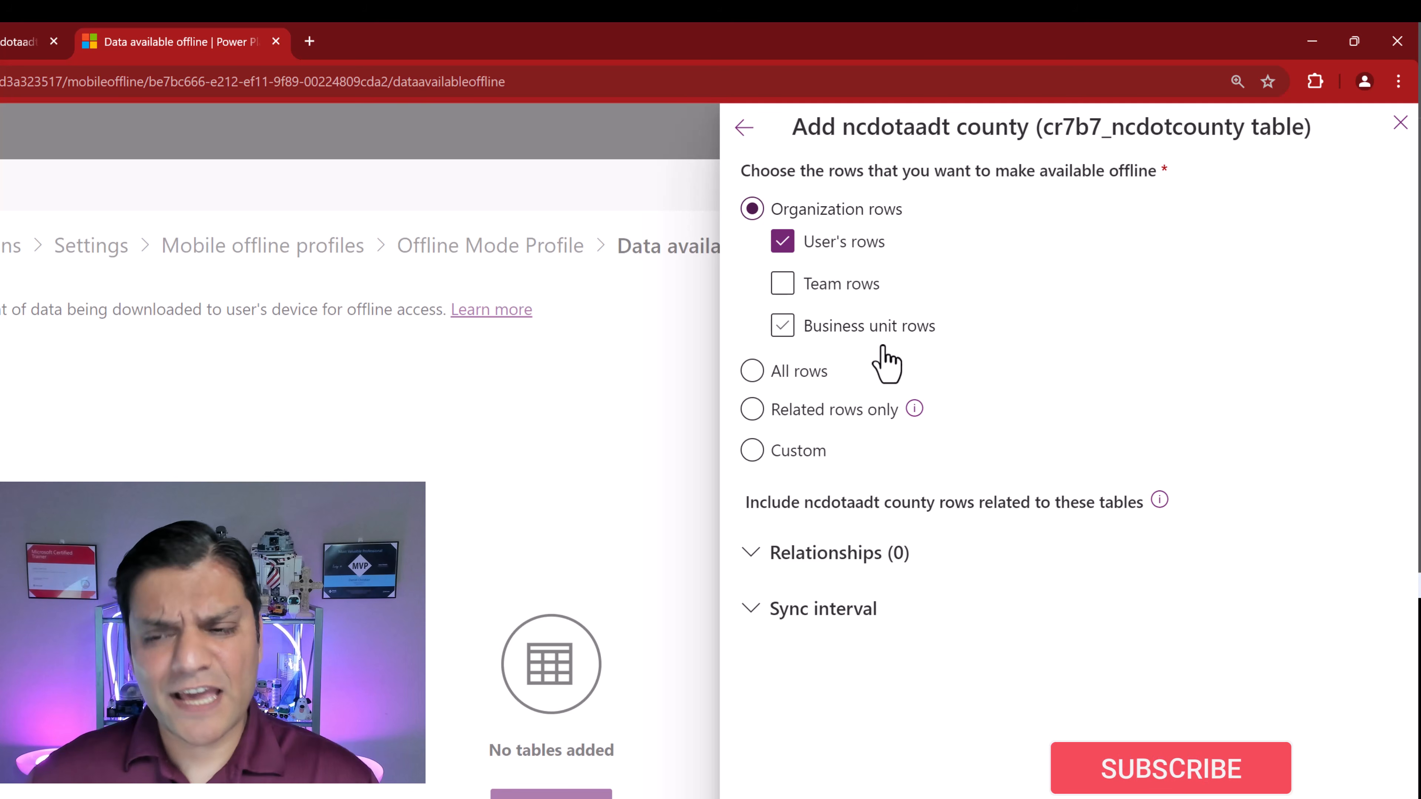
pyautogui.click(783, 326)
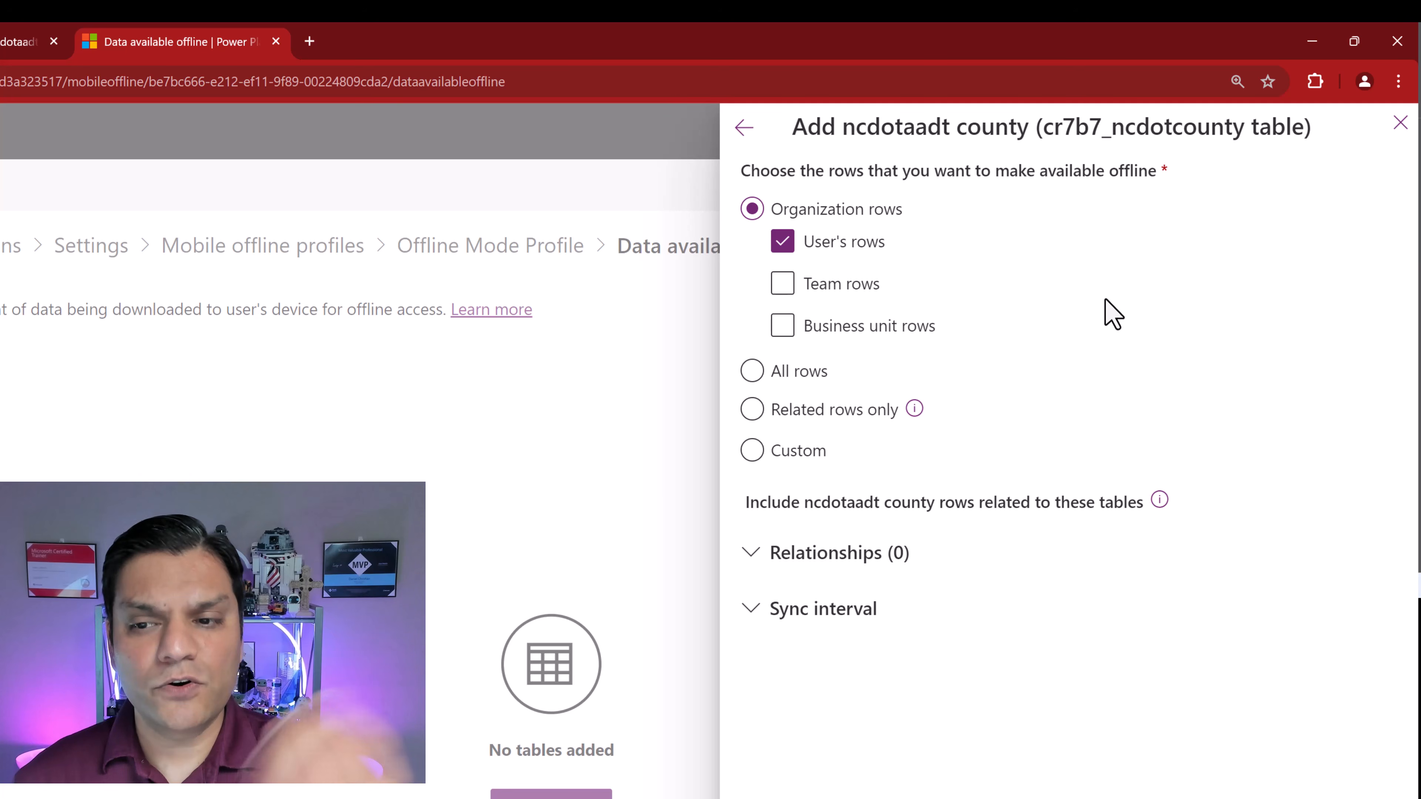
pyautogui.click(761, 376)
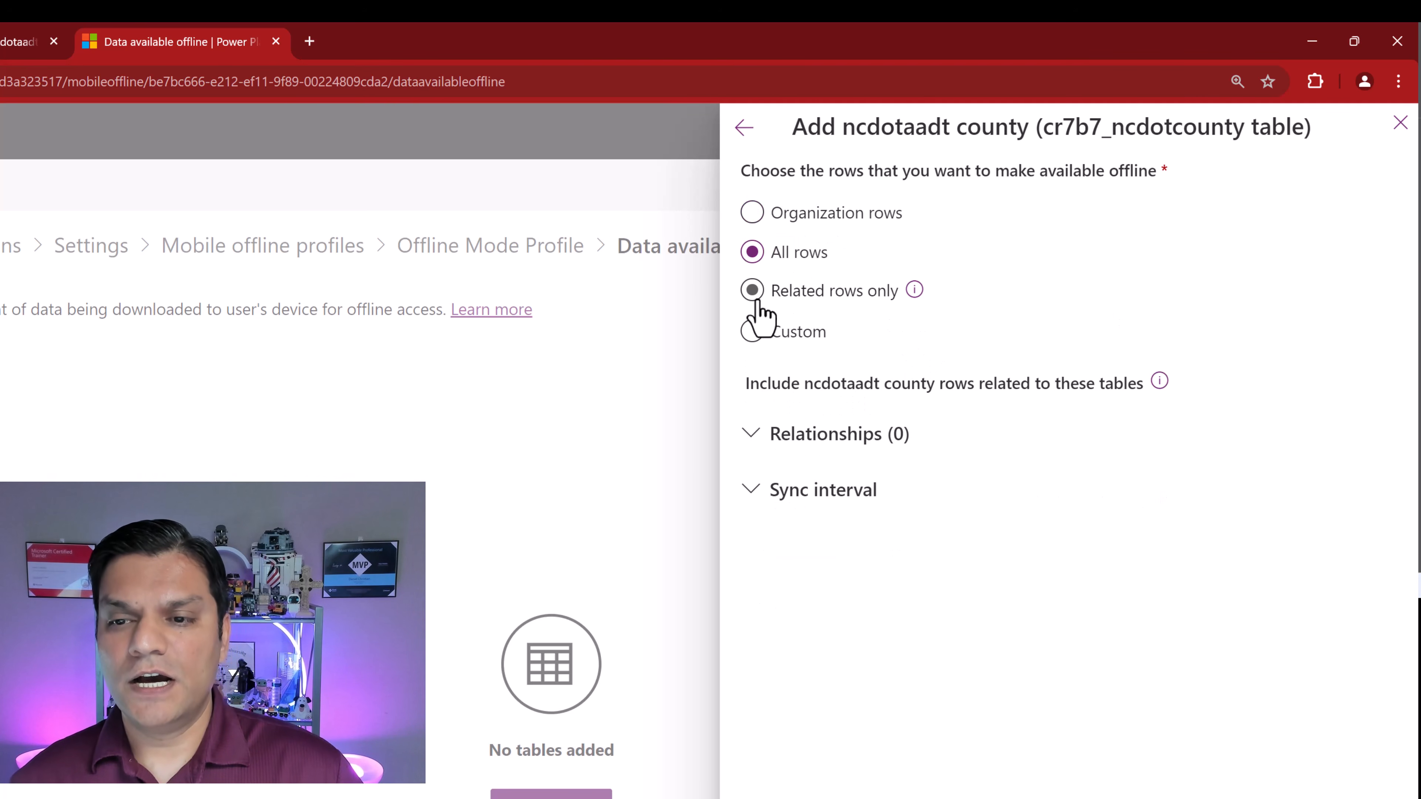
pyautogui.click(752, 333)
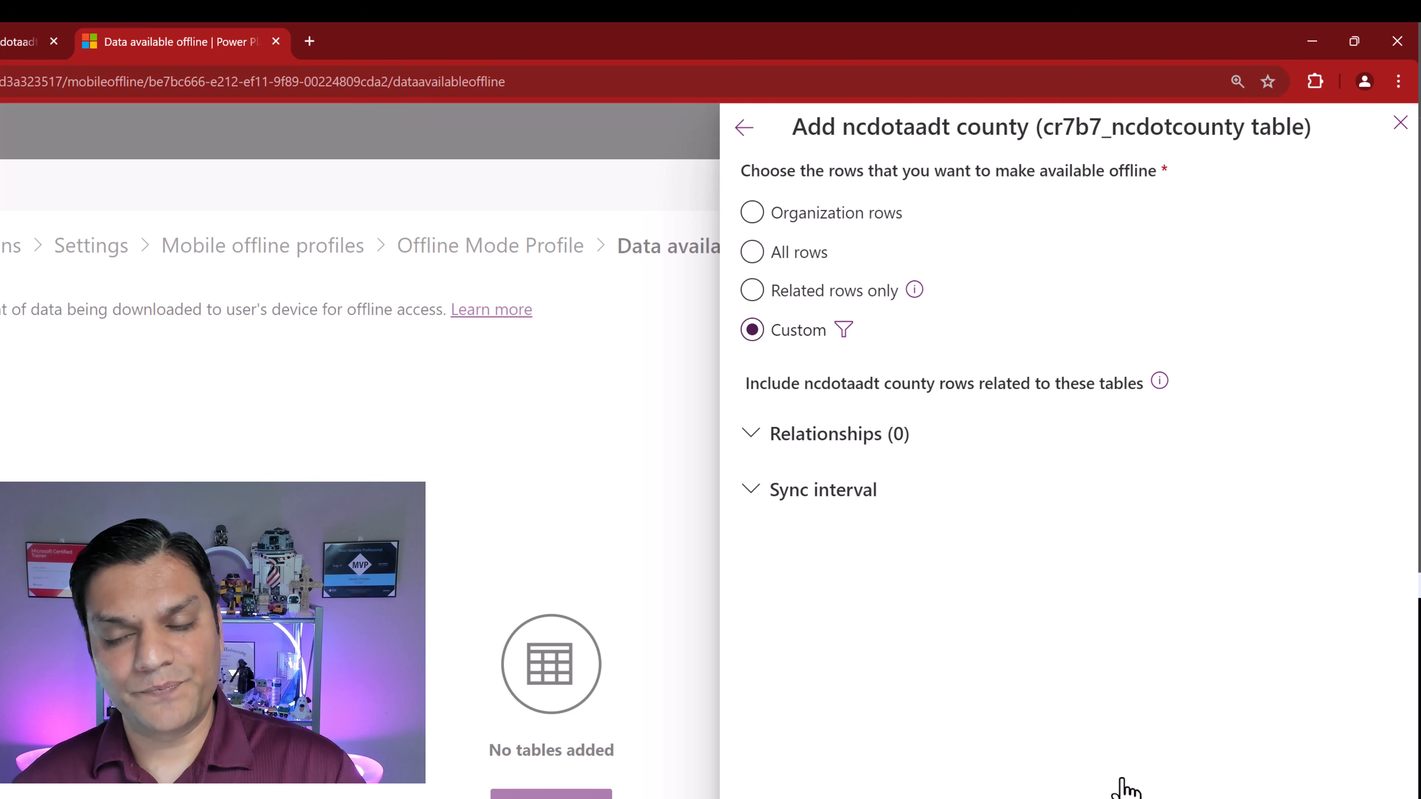
pyautogui.click(844, 331)
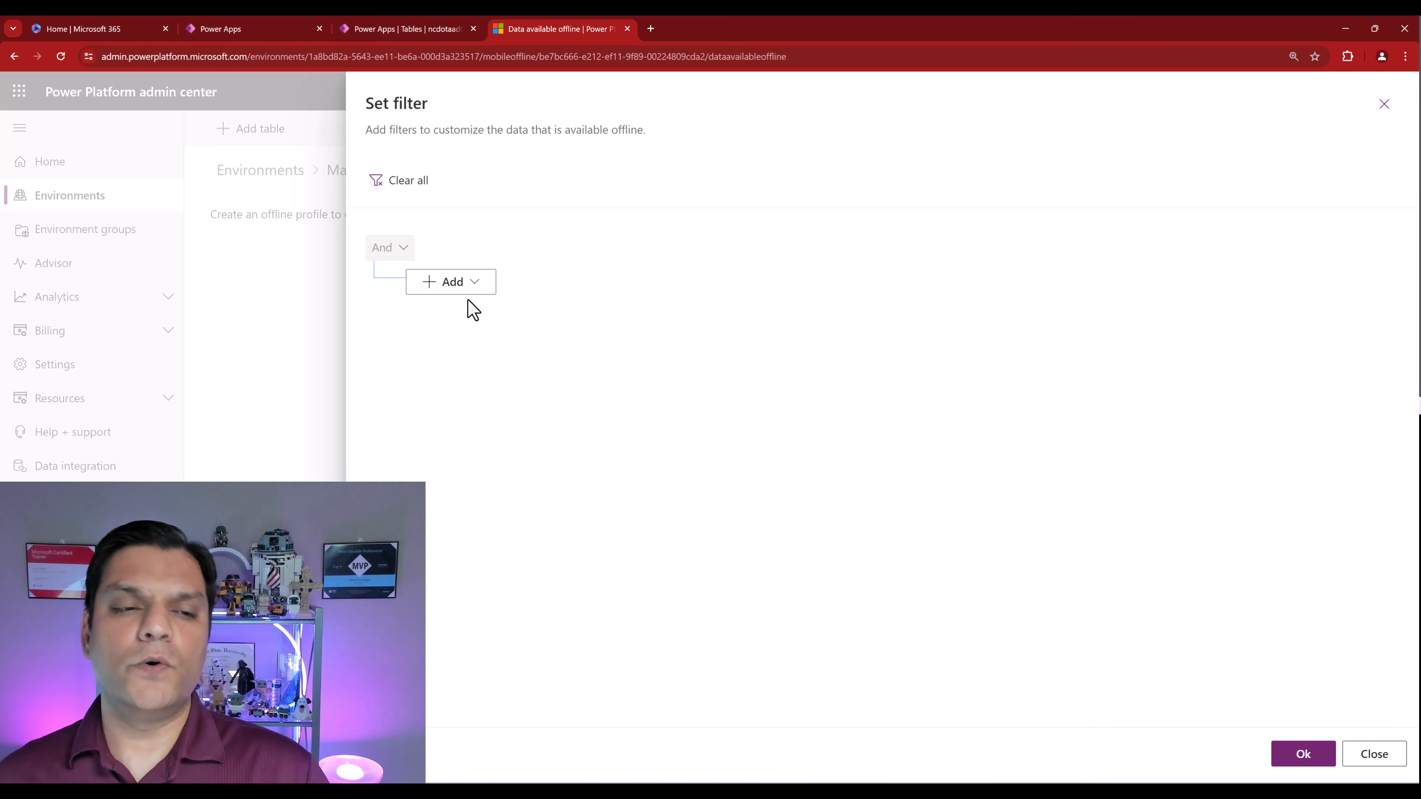
# - Add a filter row to the county table's offline settings with the condition Status Equals Active
pyautogui.click(462, 287)
pyautogui.click(452, 311)
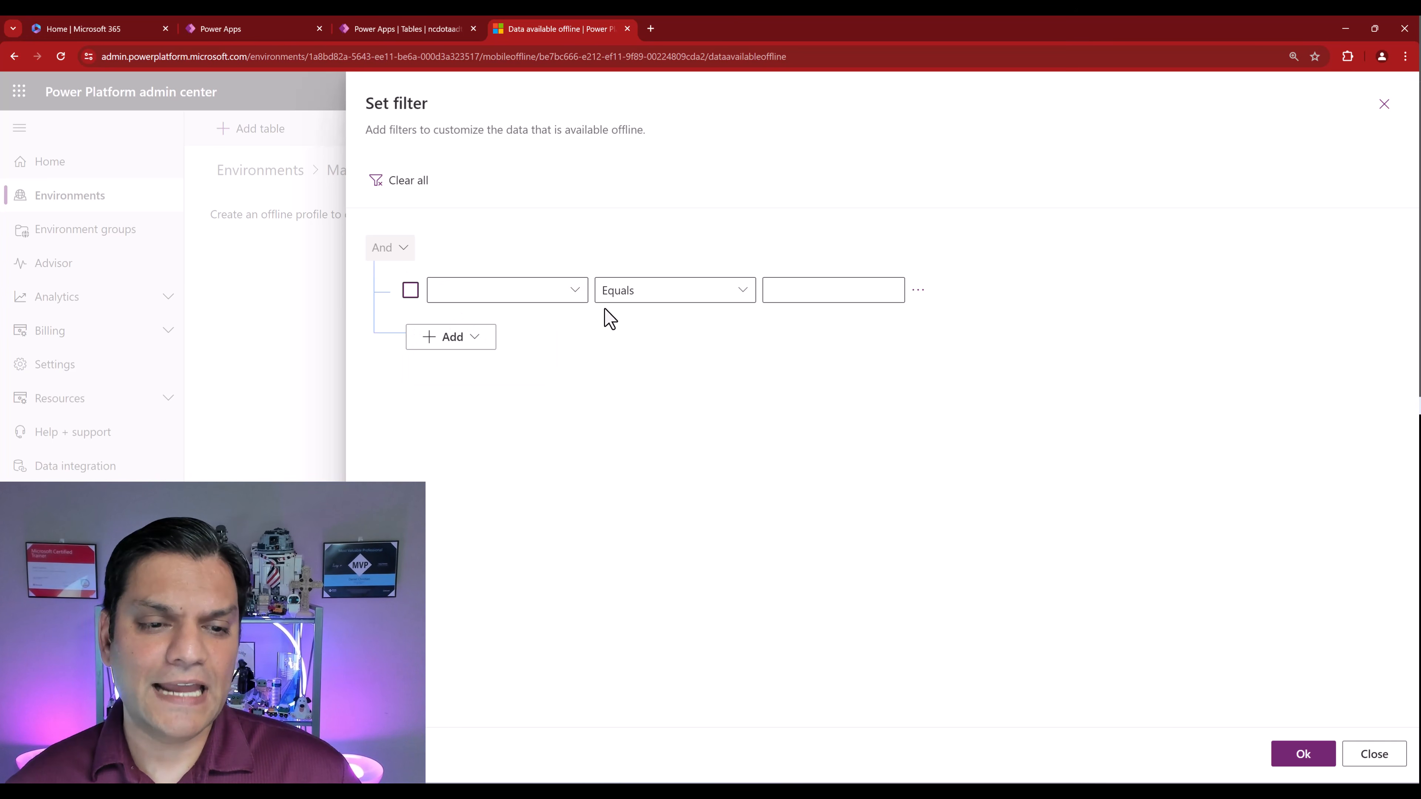
pyautogui.click(578, 303)
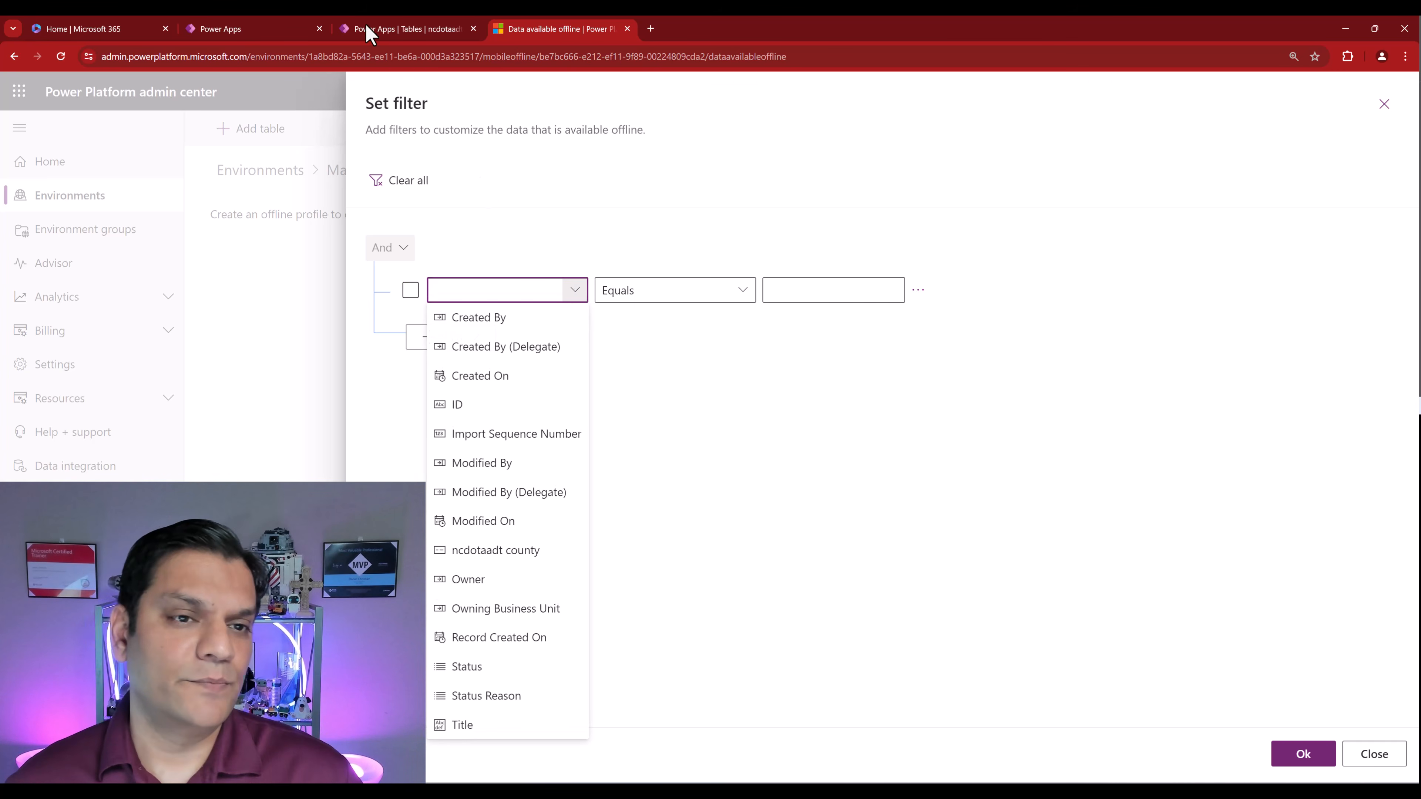
pyautogui.click(384, 30)
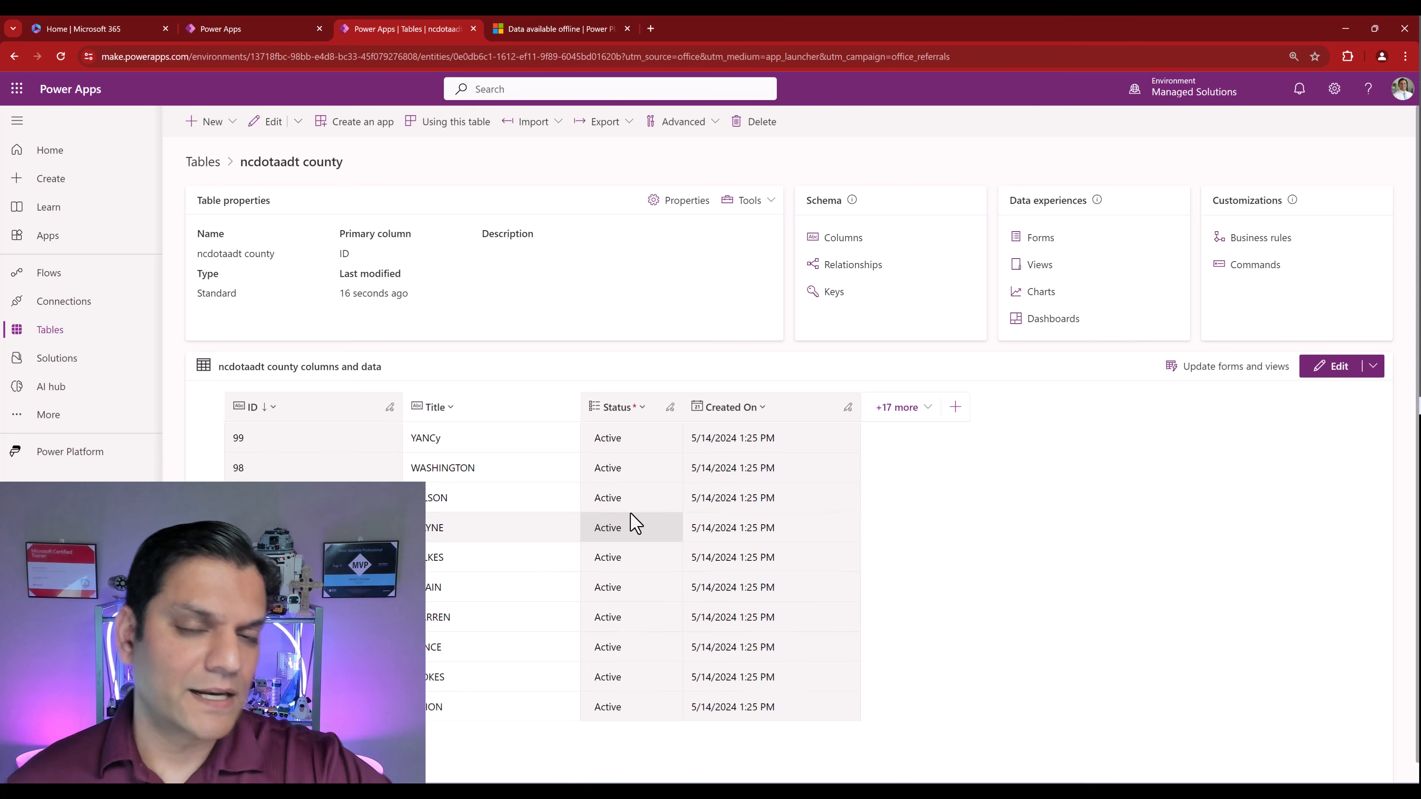
pyautogui.click(543, 27)
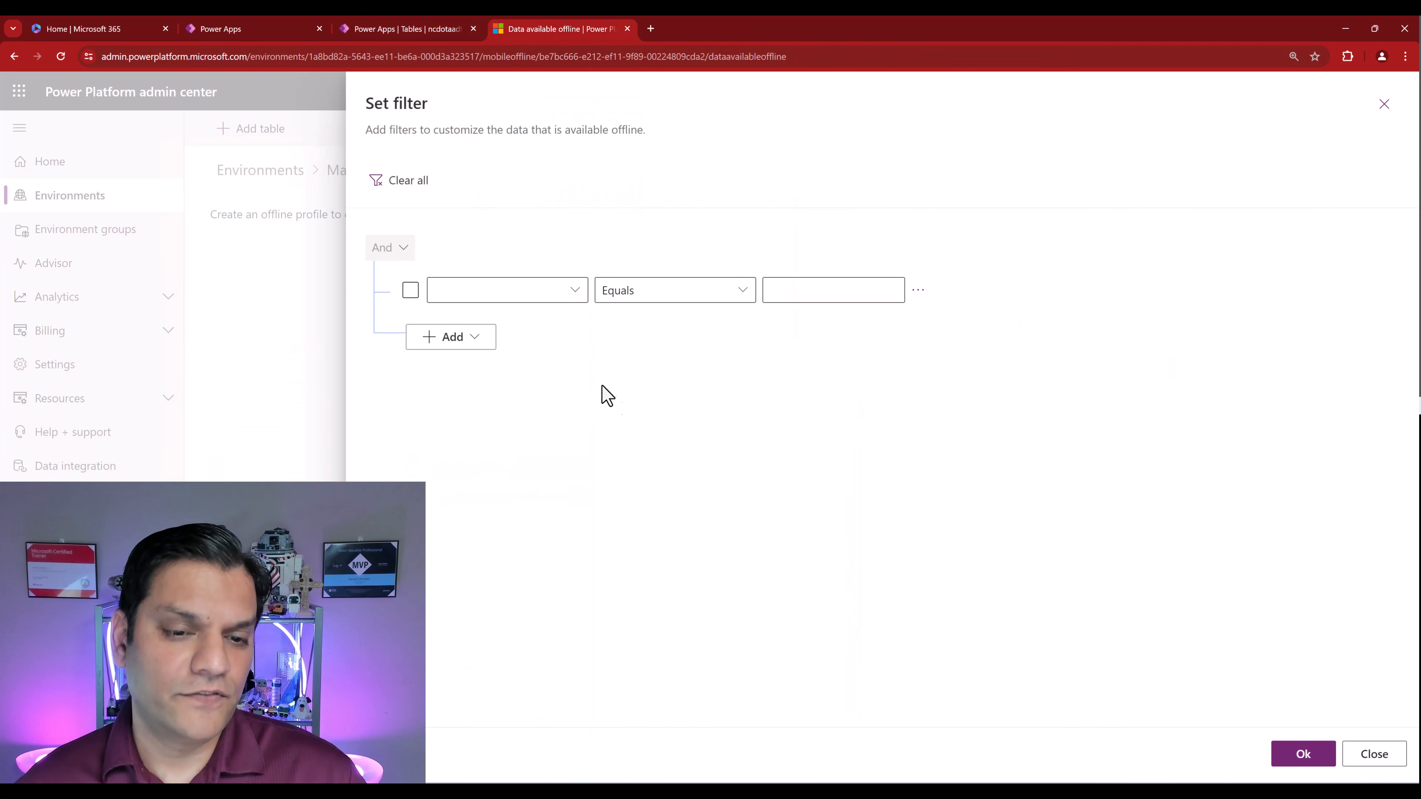
pyautogui.click(575, 290)
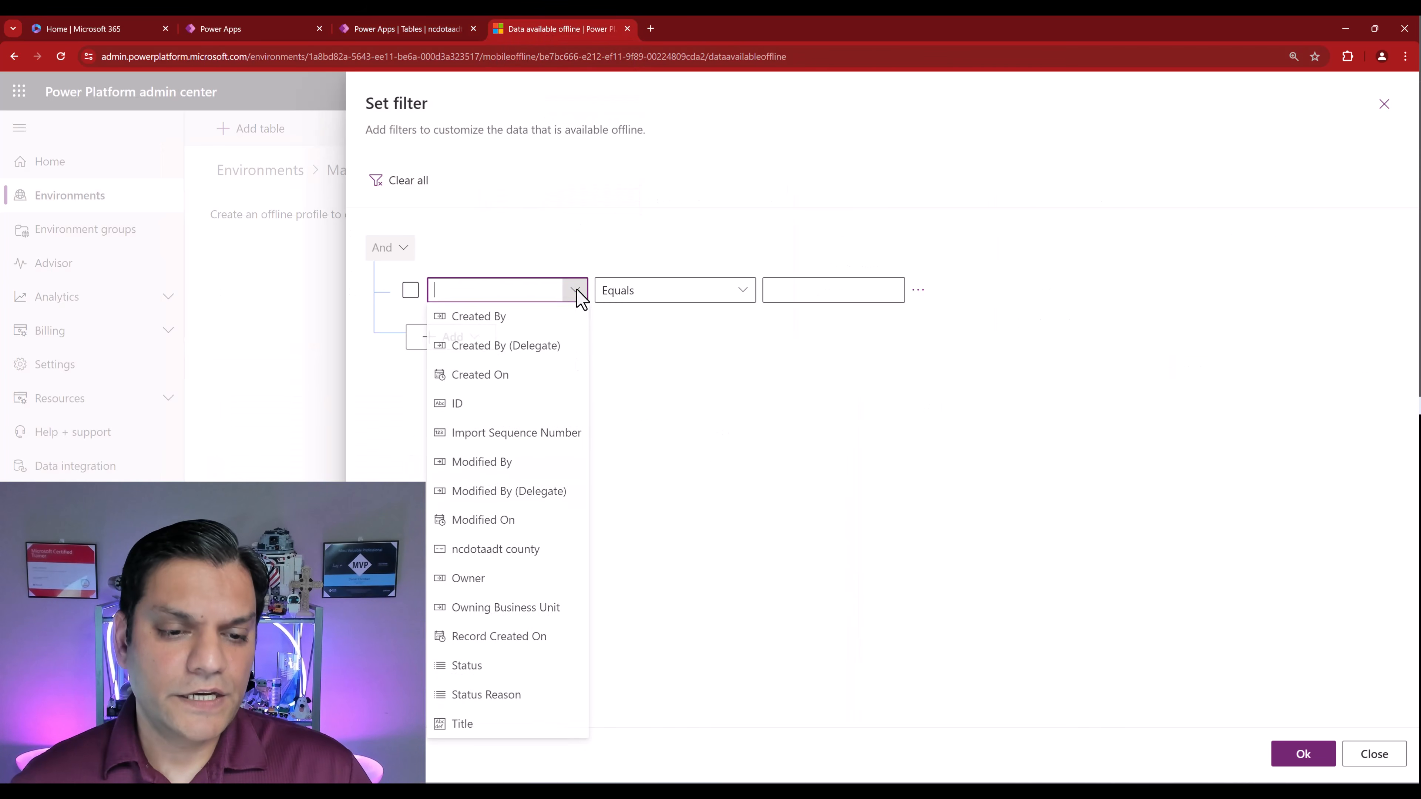
pyautogui.click(468, 669)
pyautogui.click(897, 303)
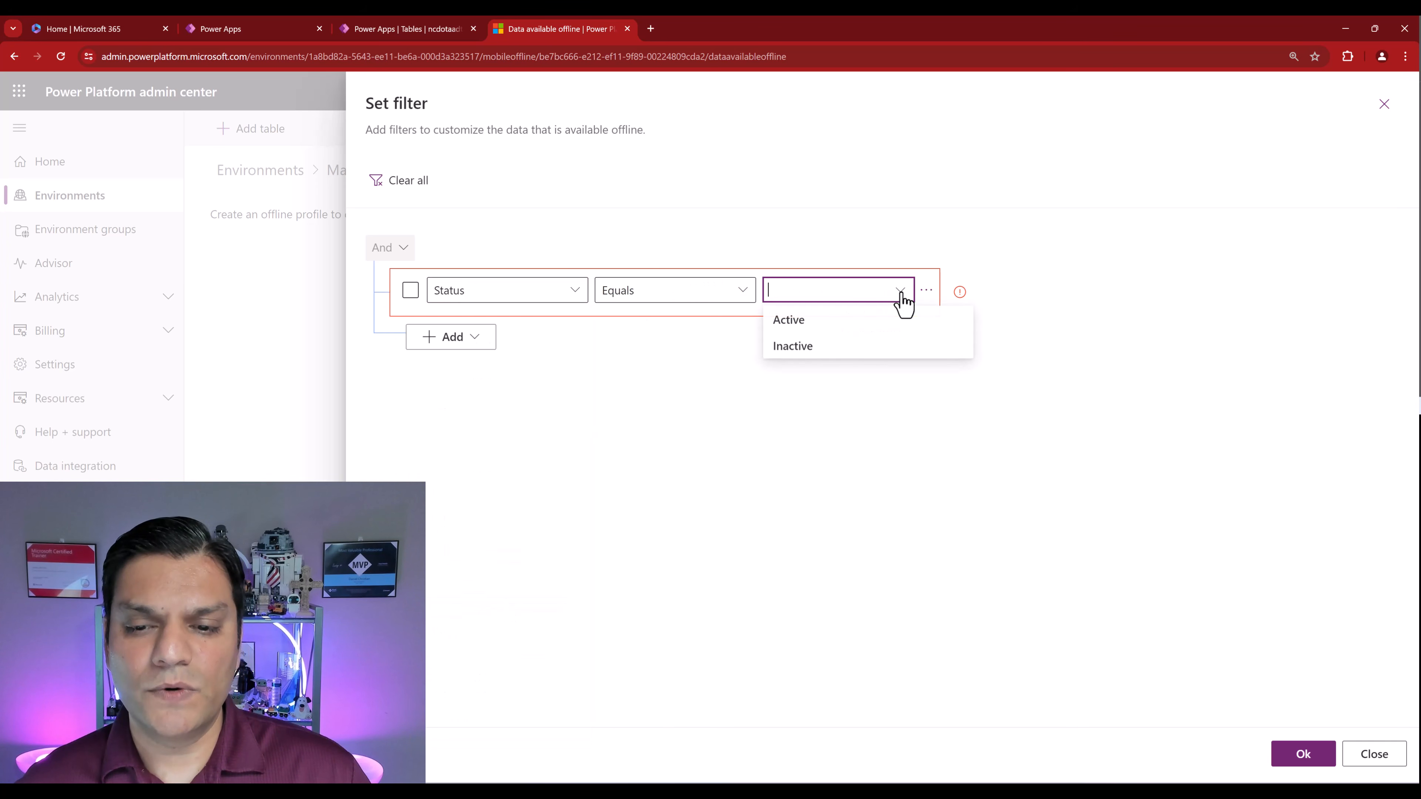
pyautogui.click(842, 322)
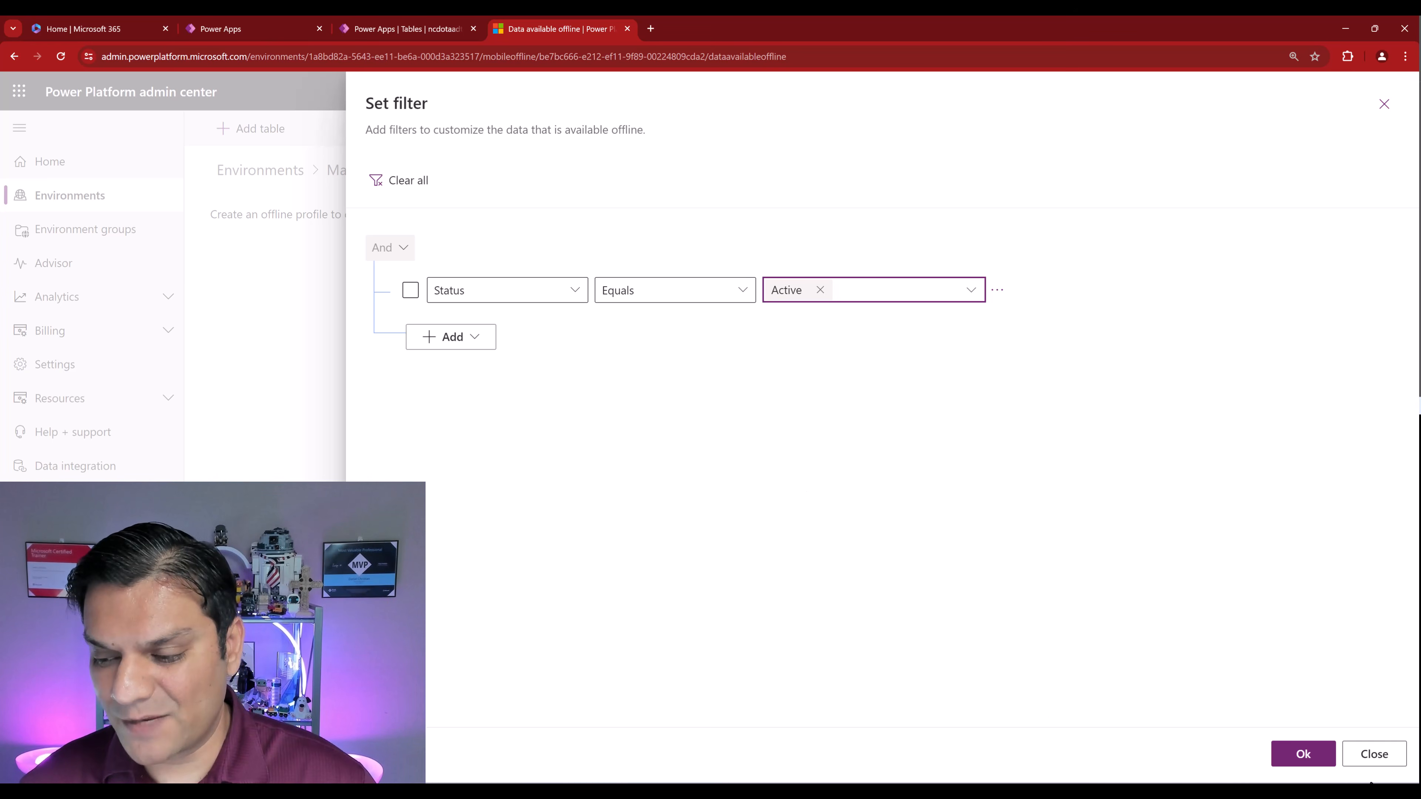
# - Discard the filter, switch the county table to Organization rows, and expand Relationships
pyautogui.click(1369, 757)
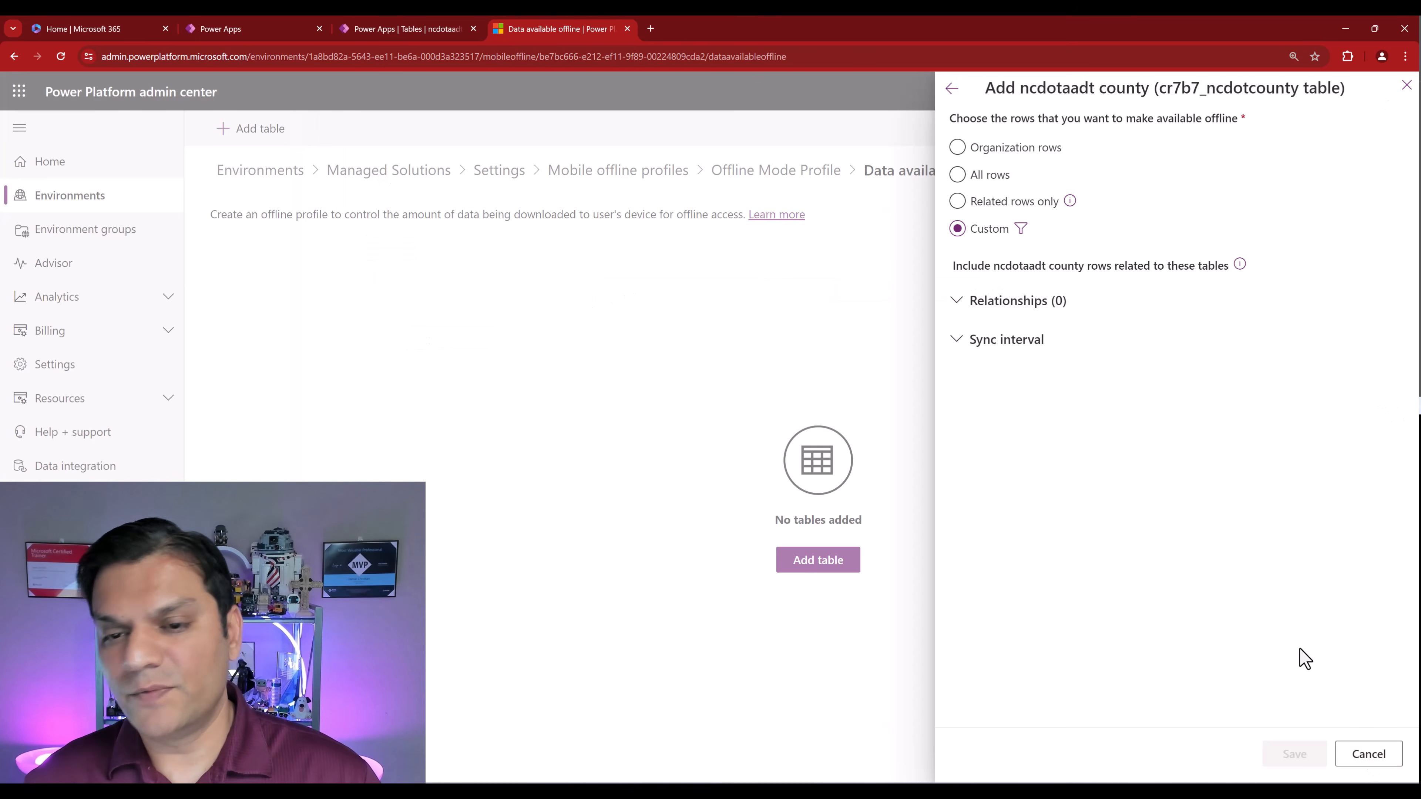
pyautogui.click(995, 150)
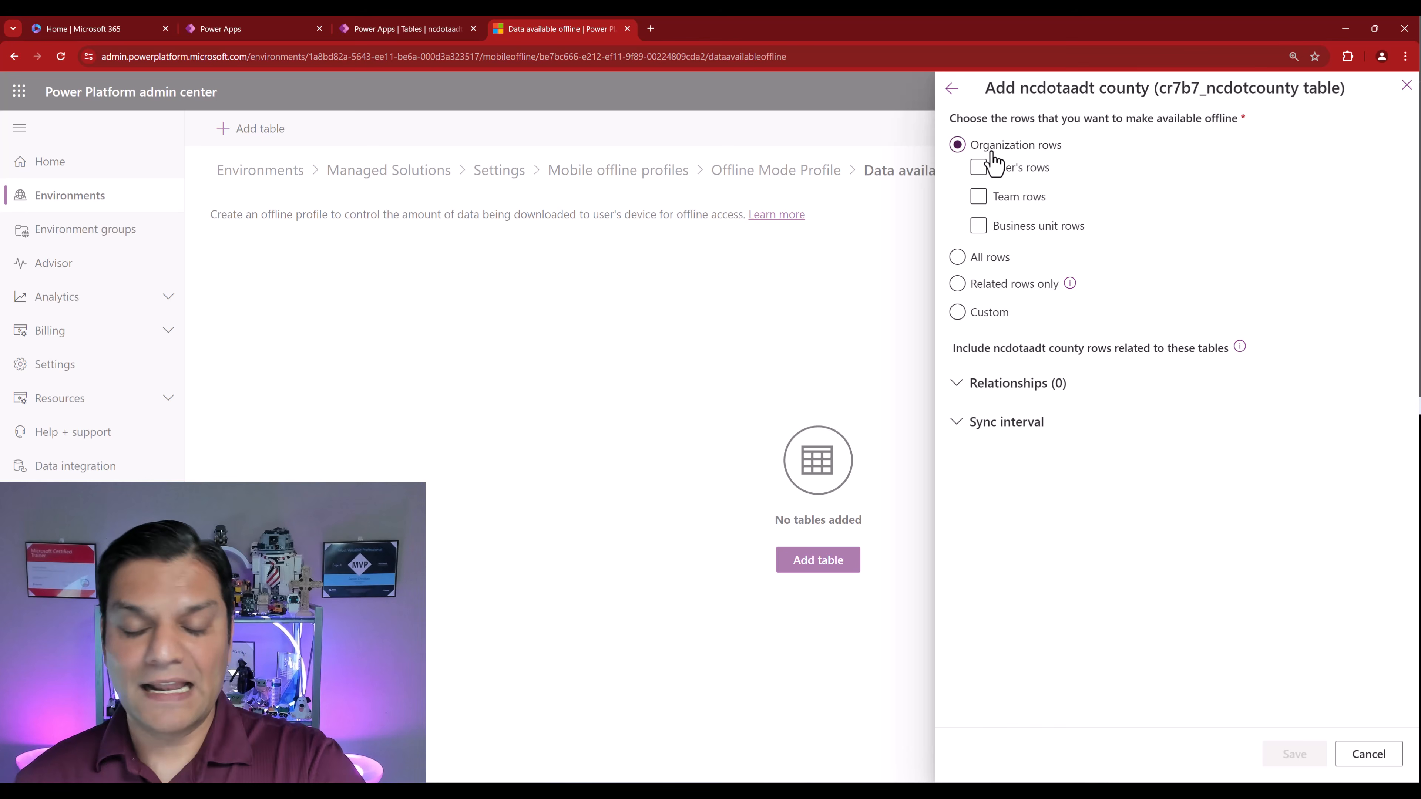
pyautogui.click(956, 386)
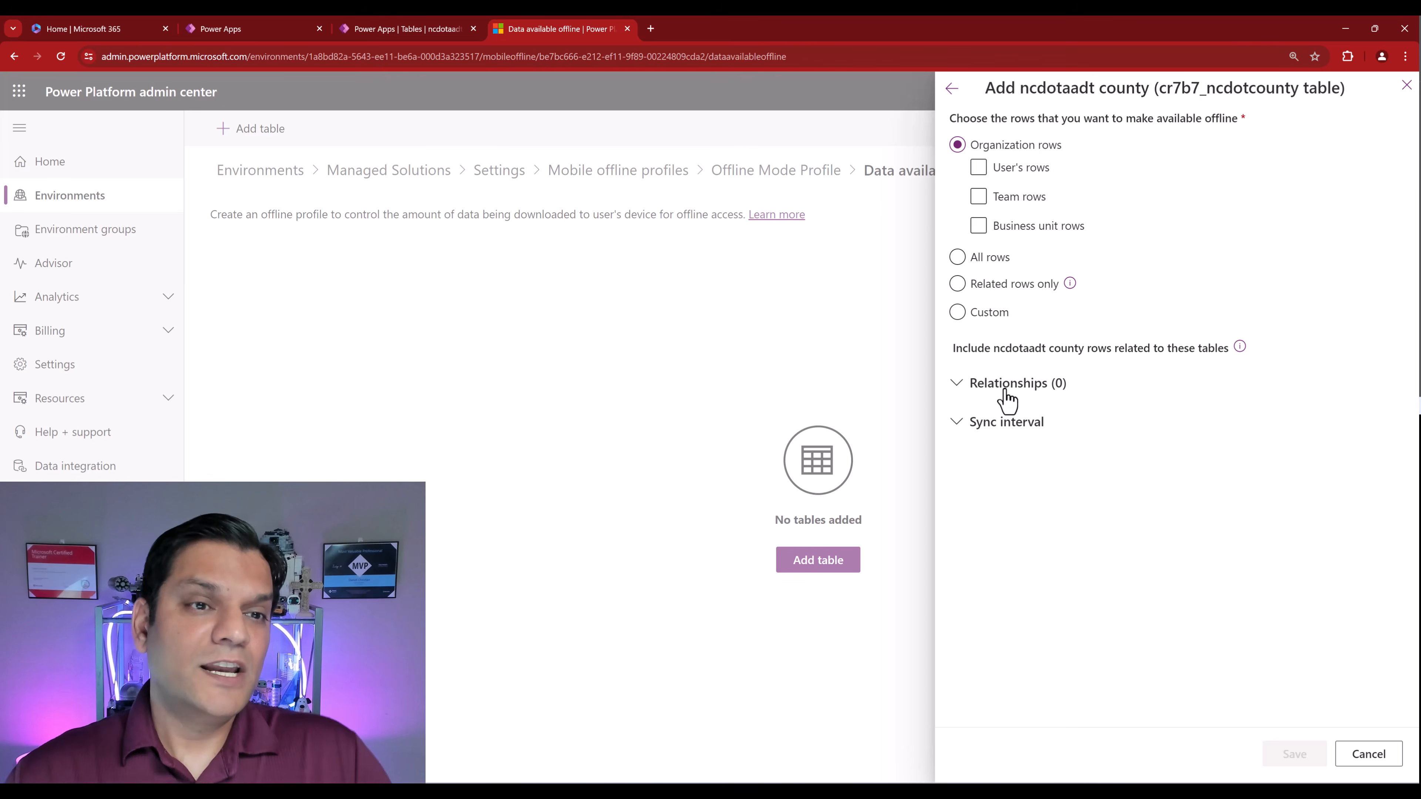
pyautogui.click(384, 27)
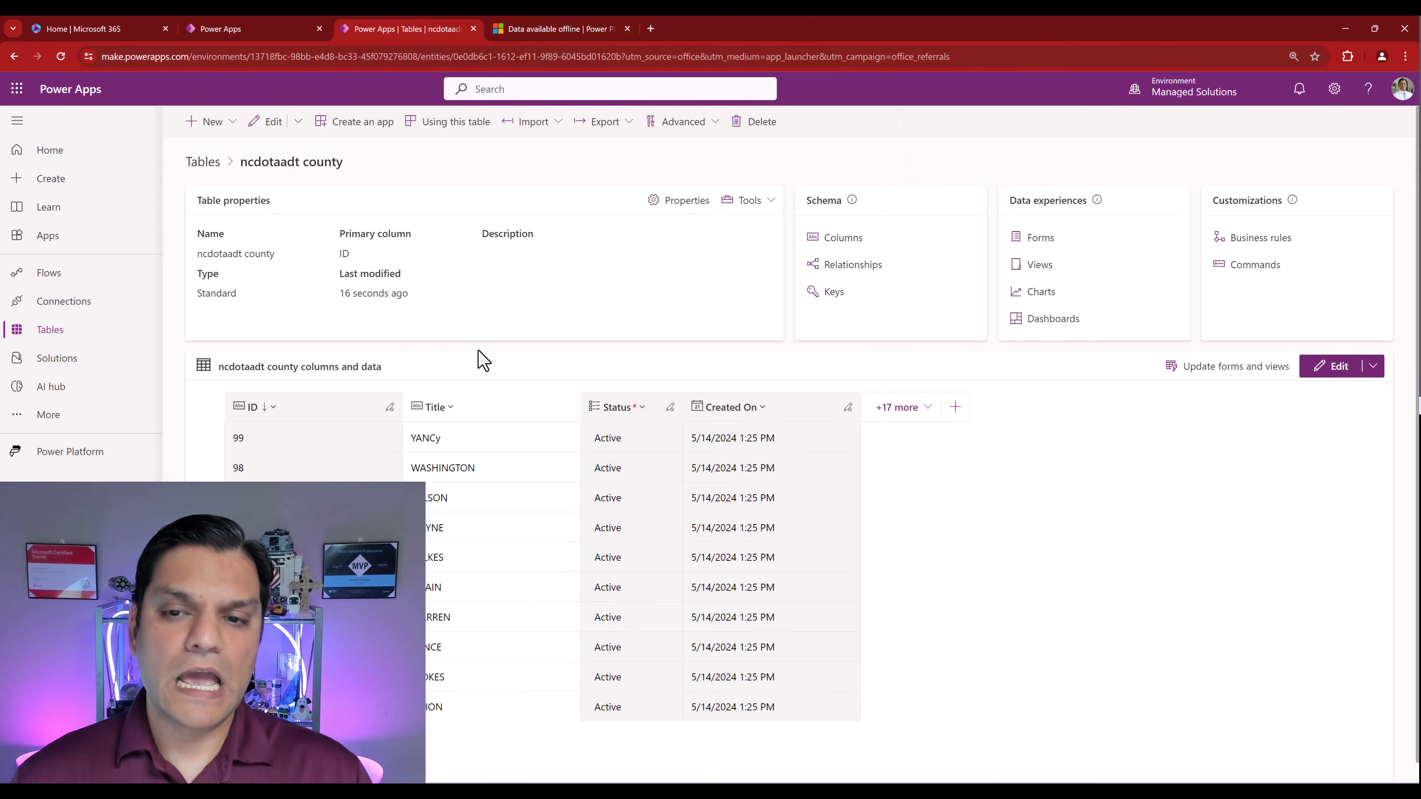
pyautogui.click(863, 268)
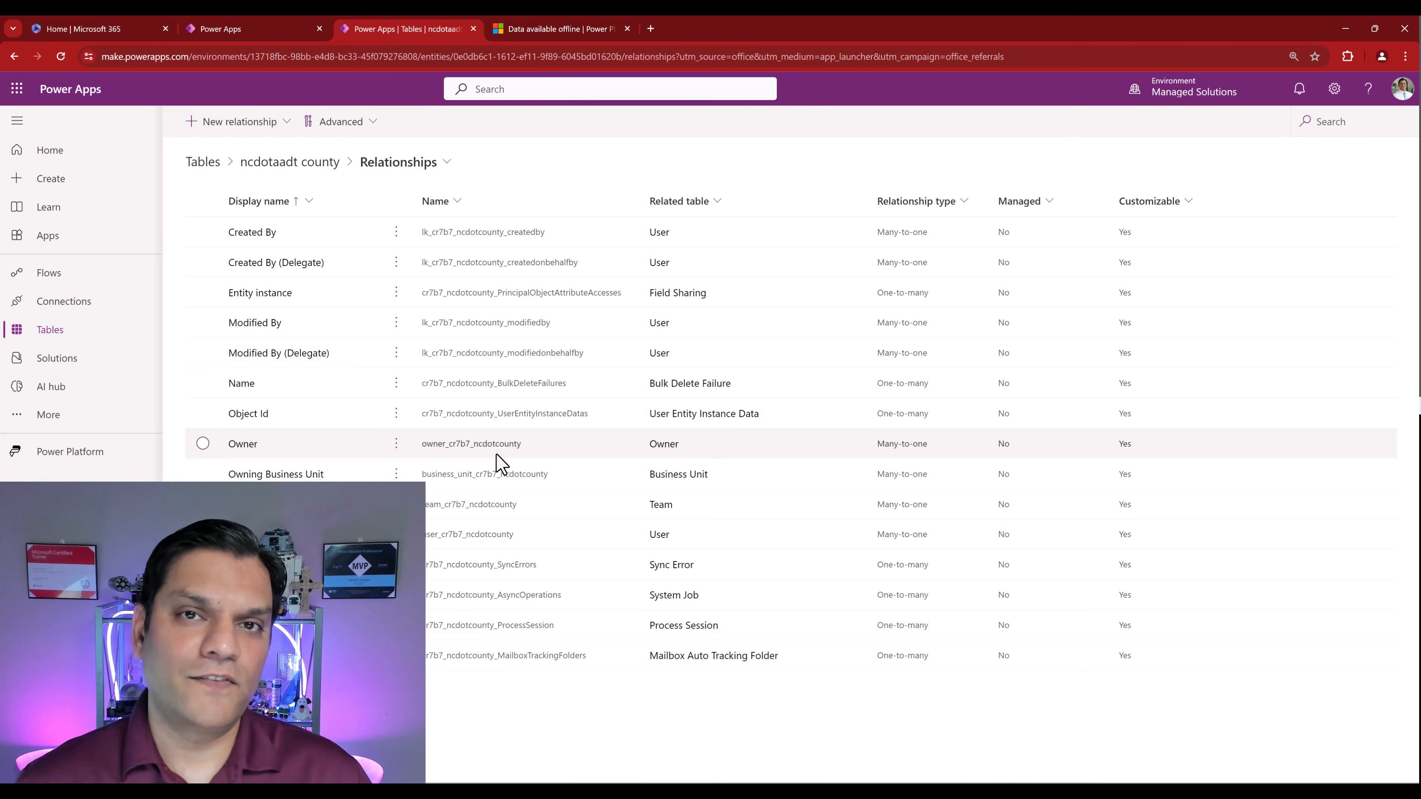
pyautogui.click(553, 27)
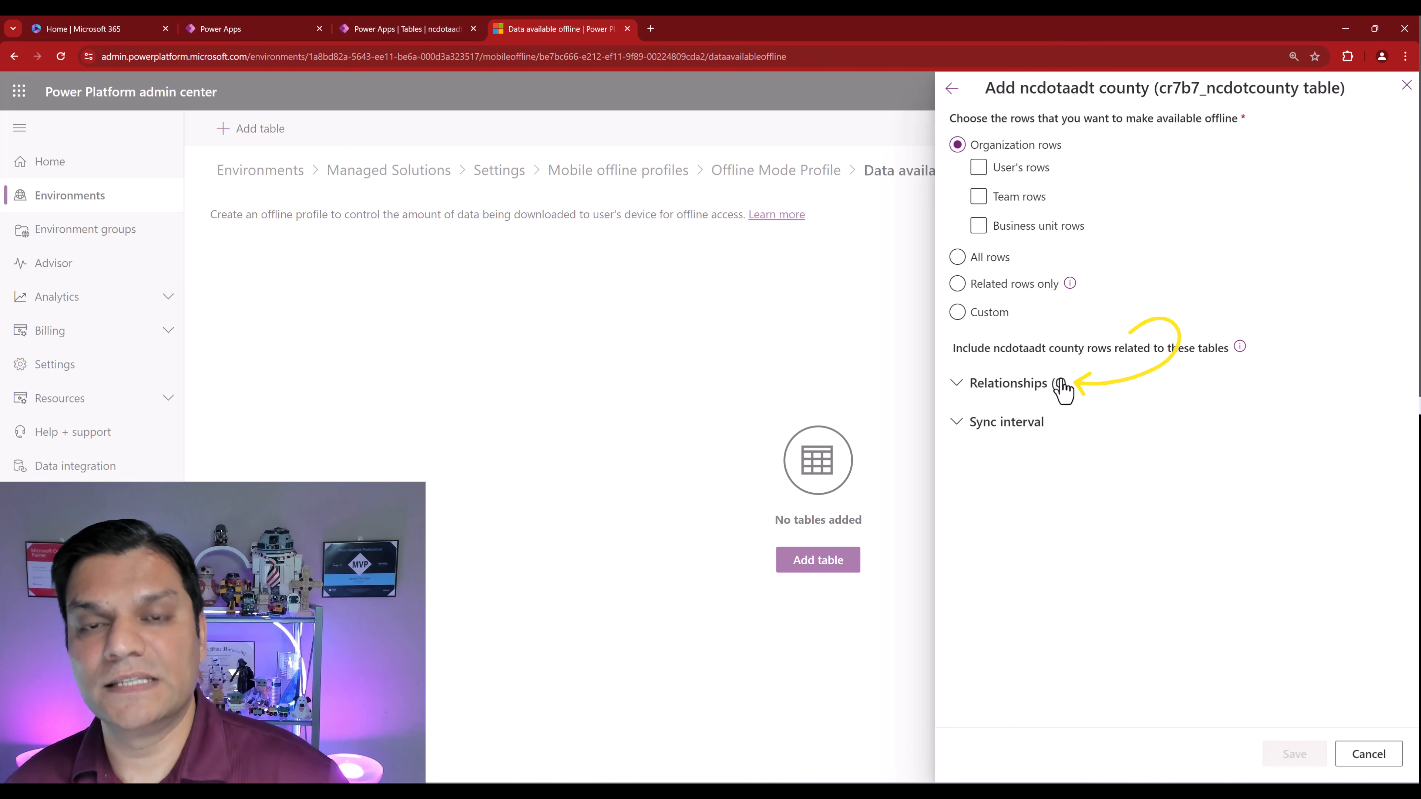
# - Set the county table's sync interval to every 30 minutes, include user's rows, and save
pyautogui.click(956, 423)
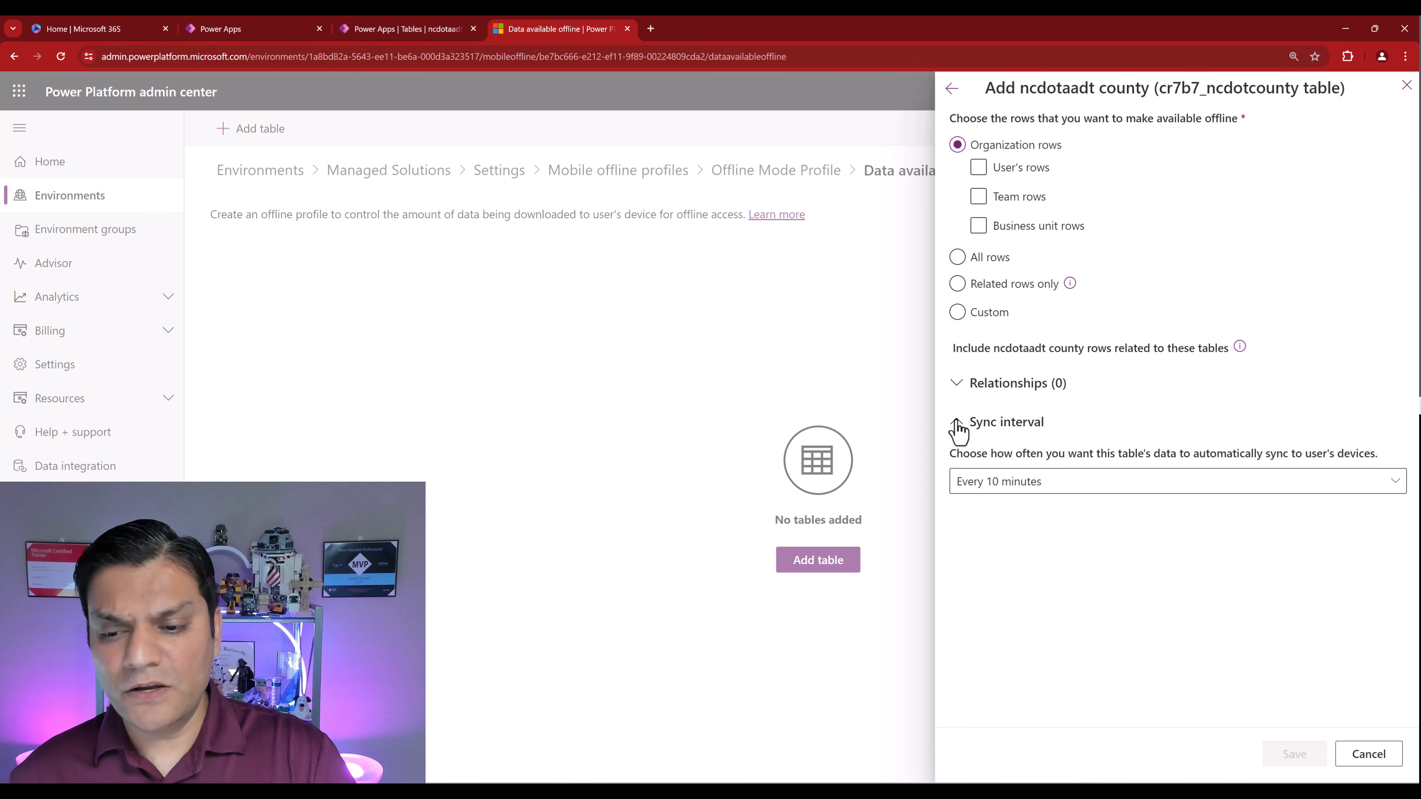
pyautogui.click(1059, 483)
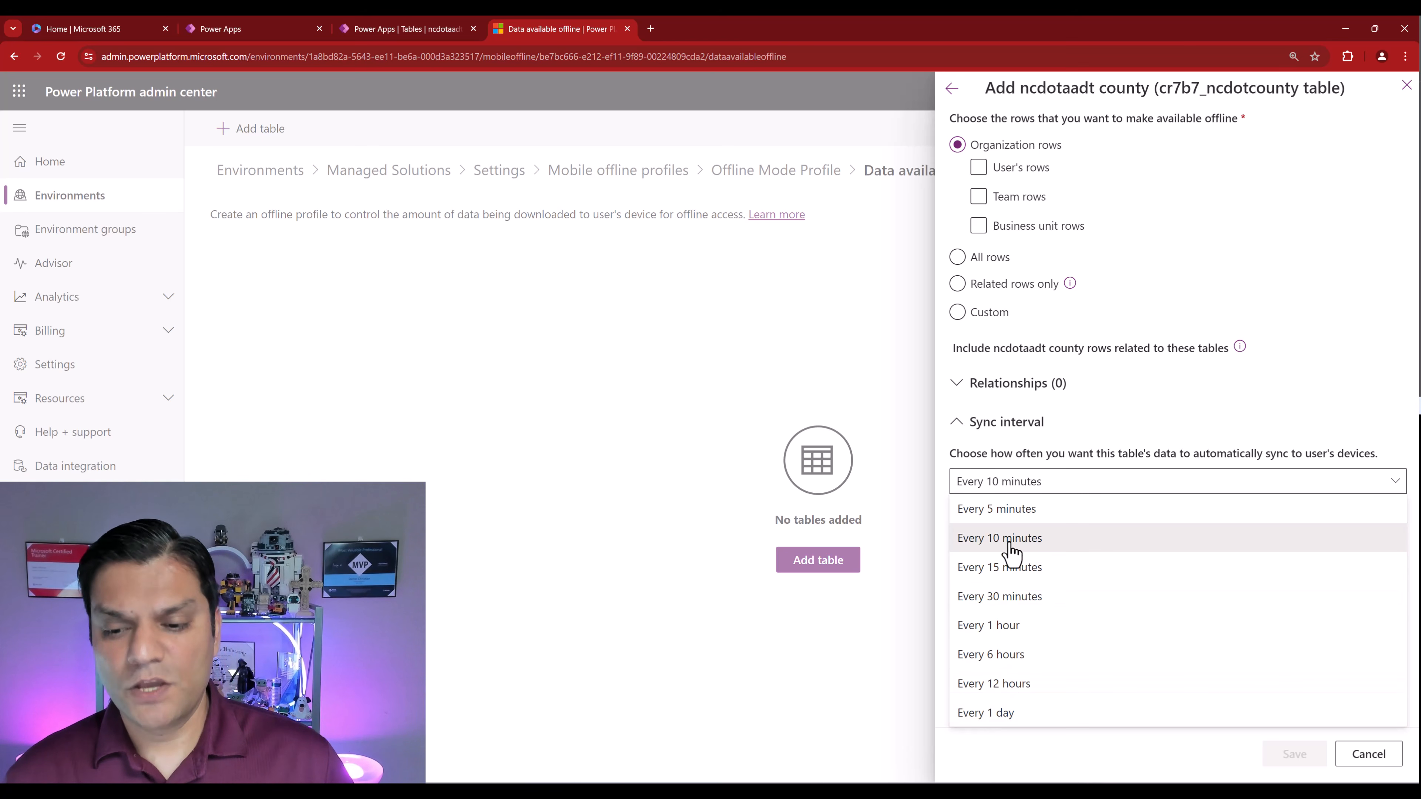
pyautogui.click(999, 596)
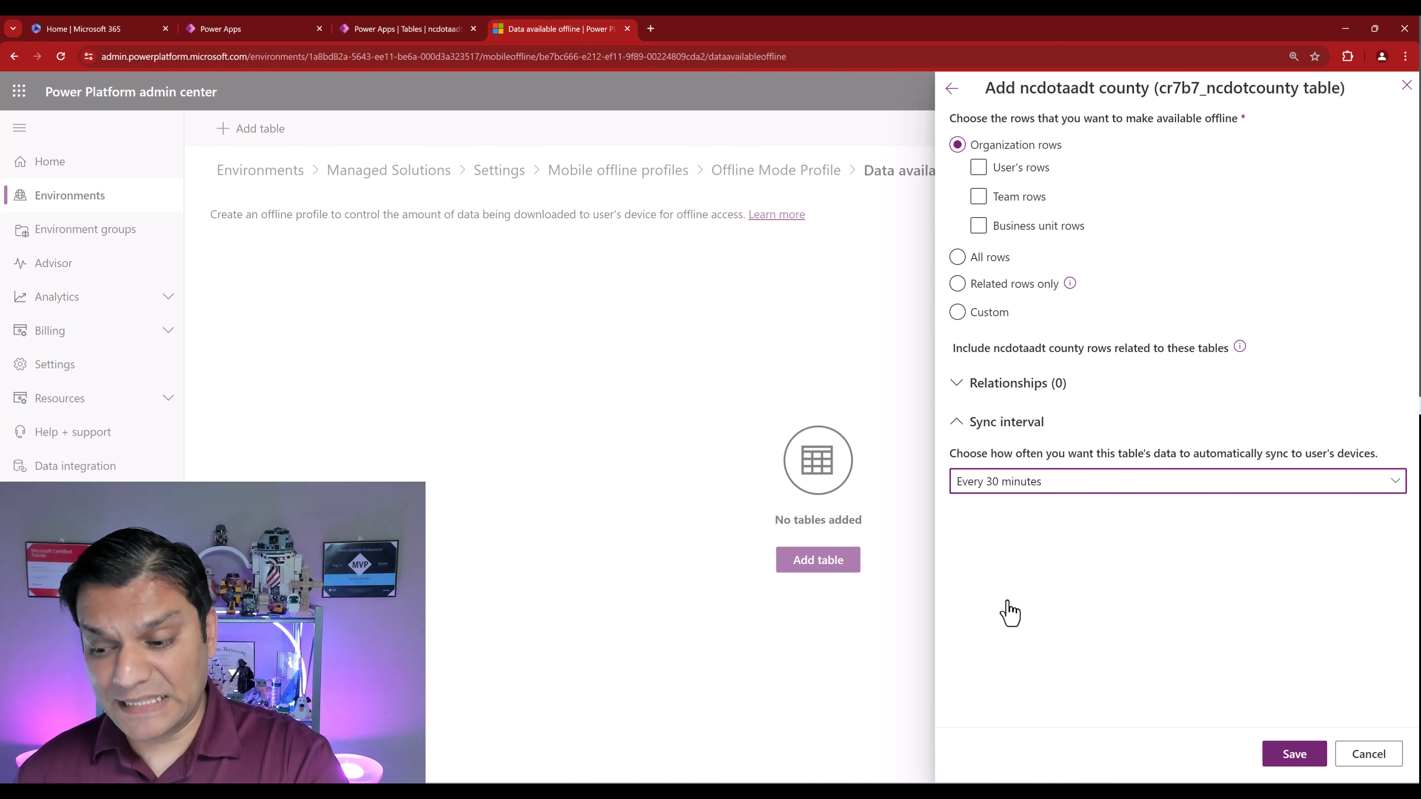
pyautogui.click(980, 169)
pyautogui.click(981, 169)
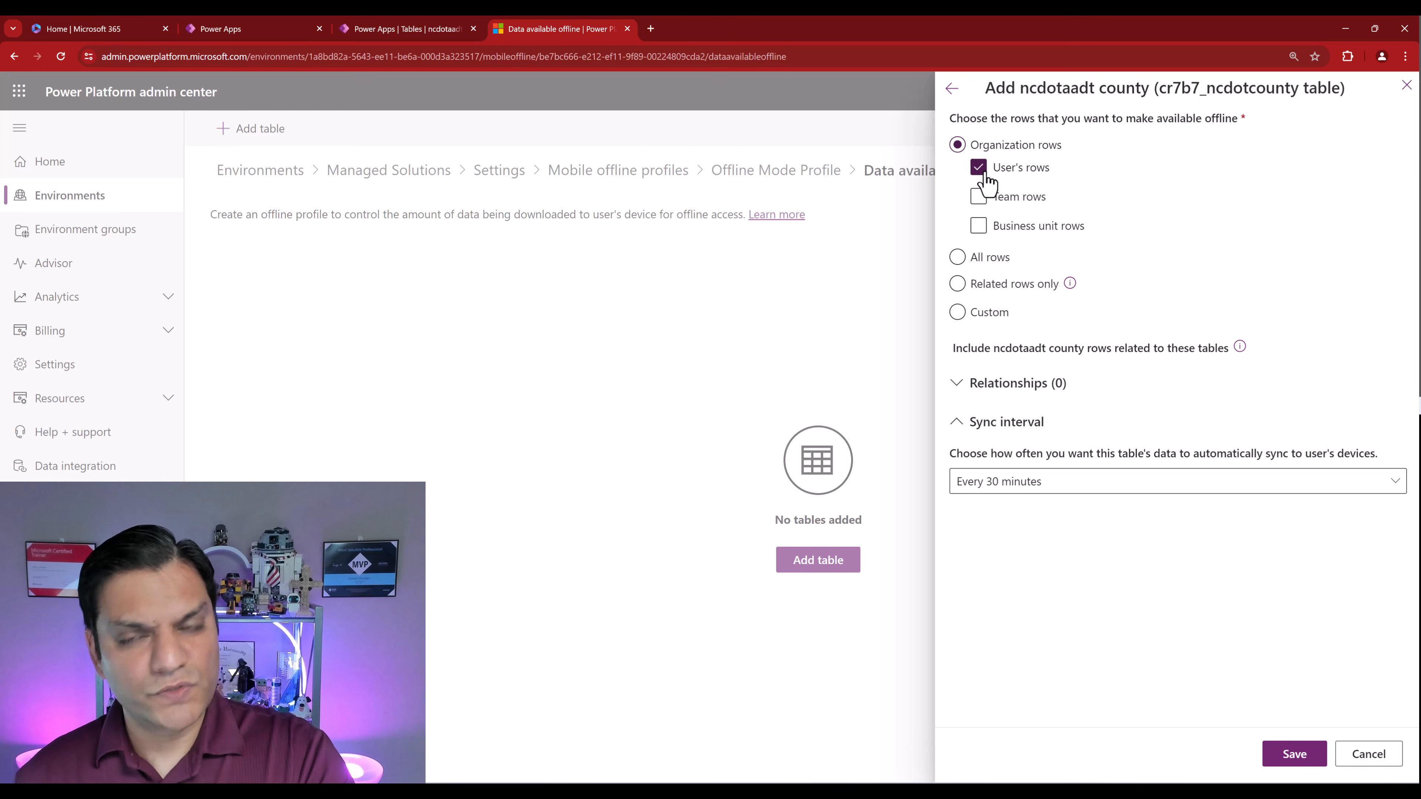
pyautogui.click(1285, 762)
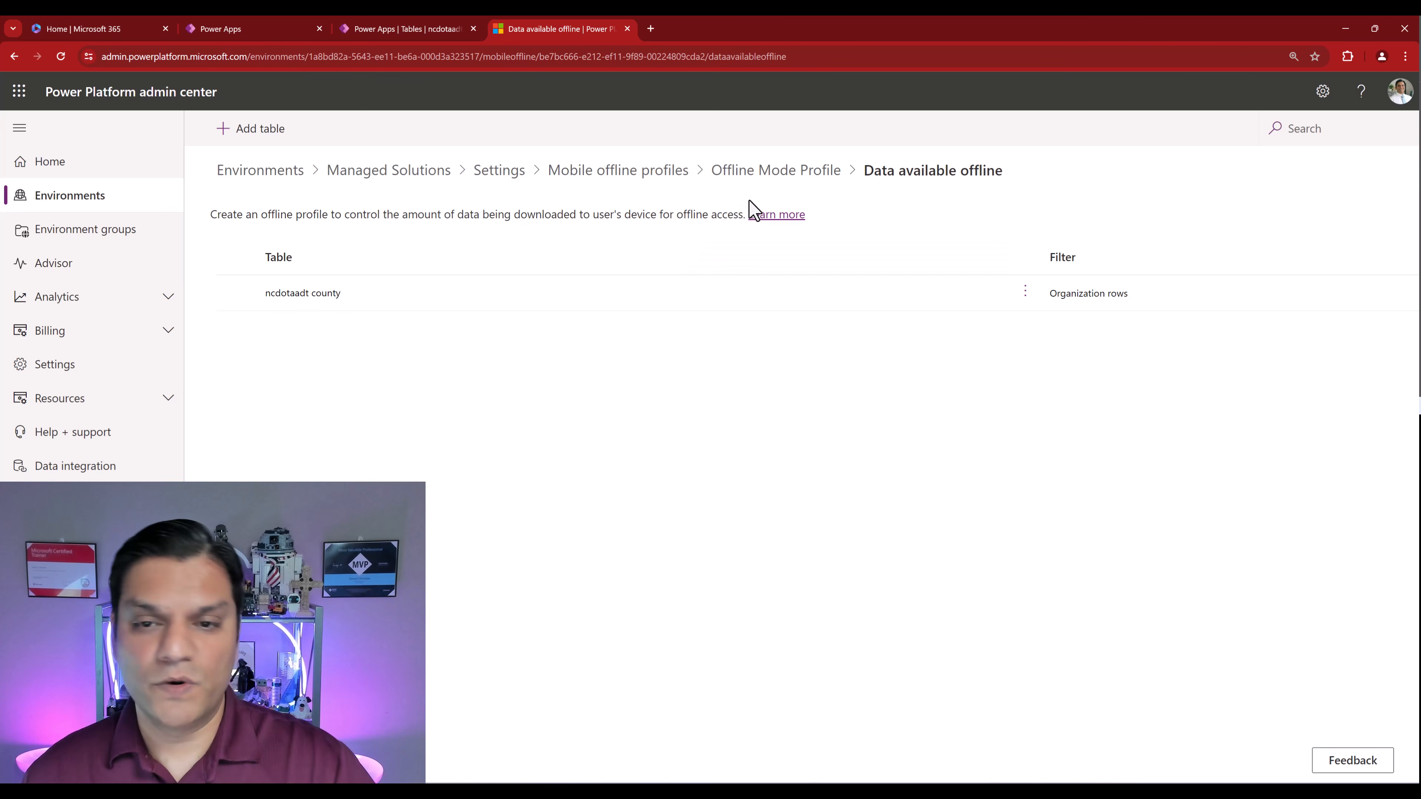
pyautogui.click(811, 173)
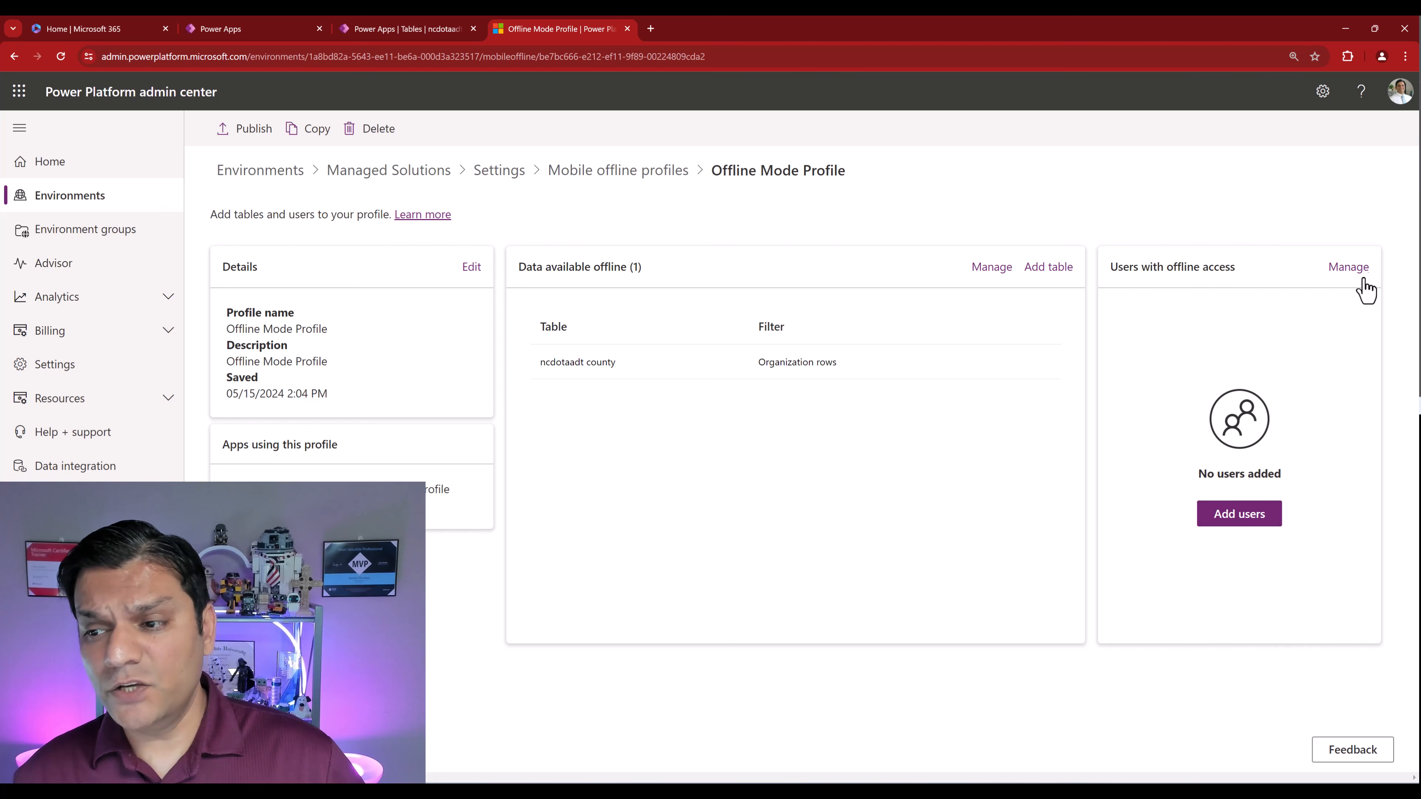
# - View the profile's Users with offline access and dismiss the Add users panel without adding anyone
pyautogui.click(1349, 267)
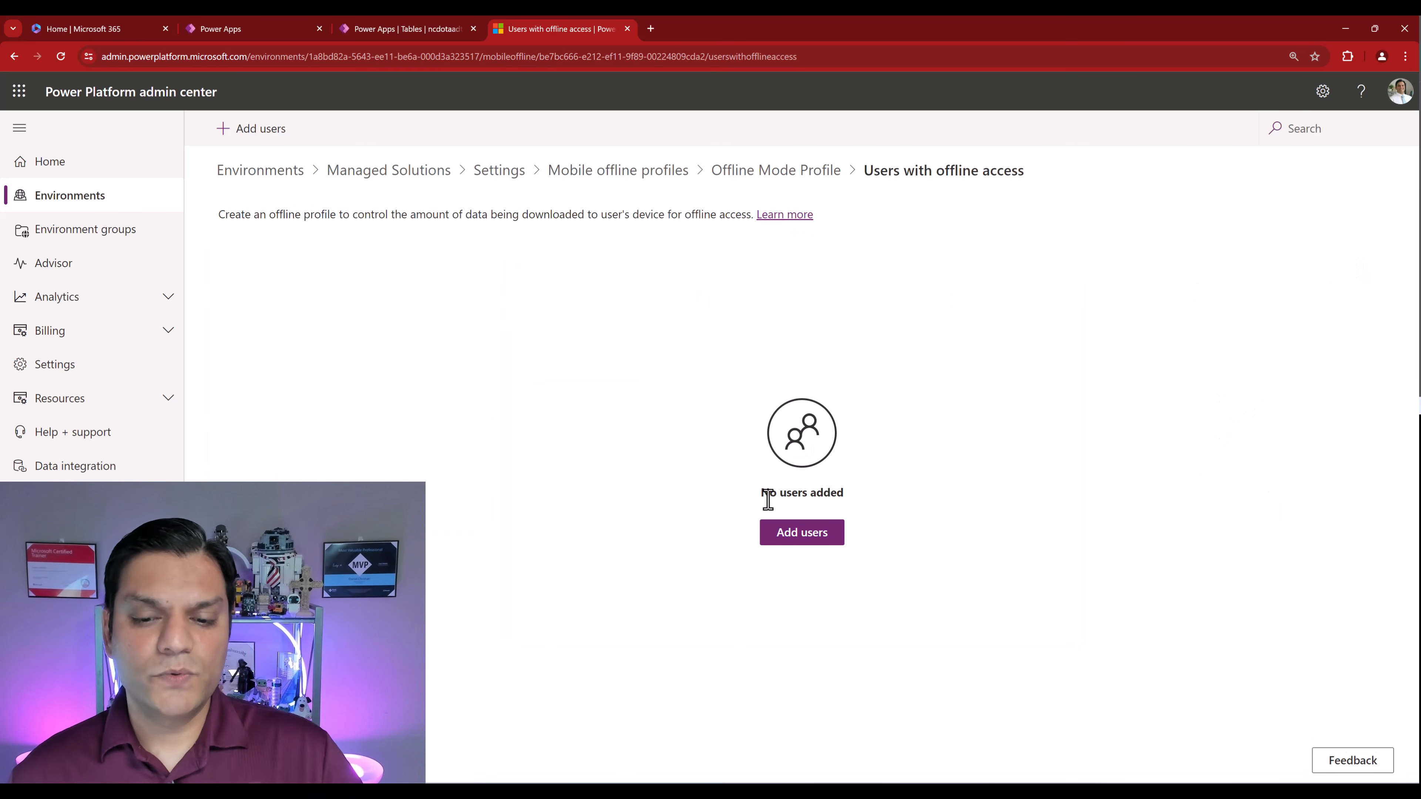
pyautogui.click(806, 546)
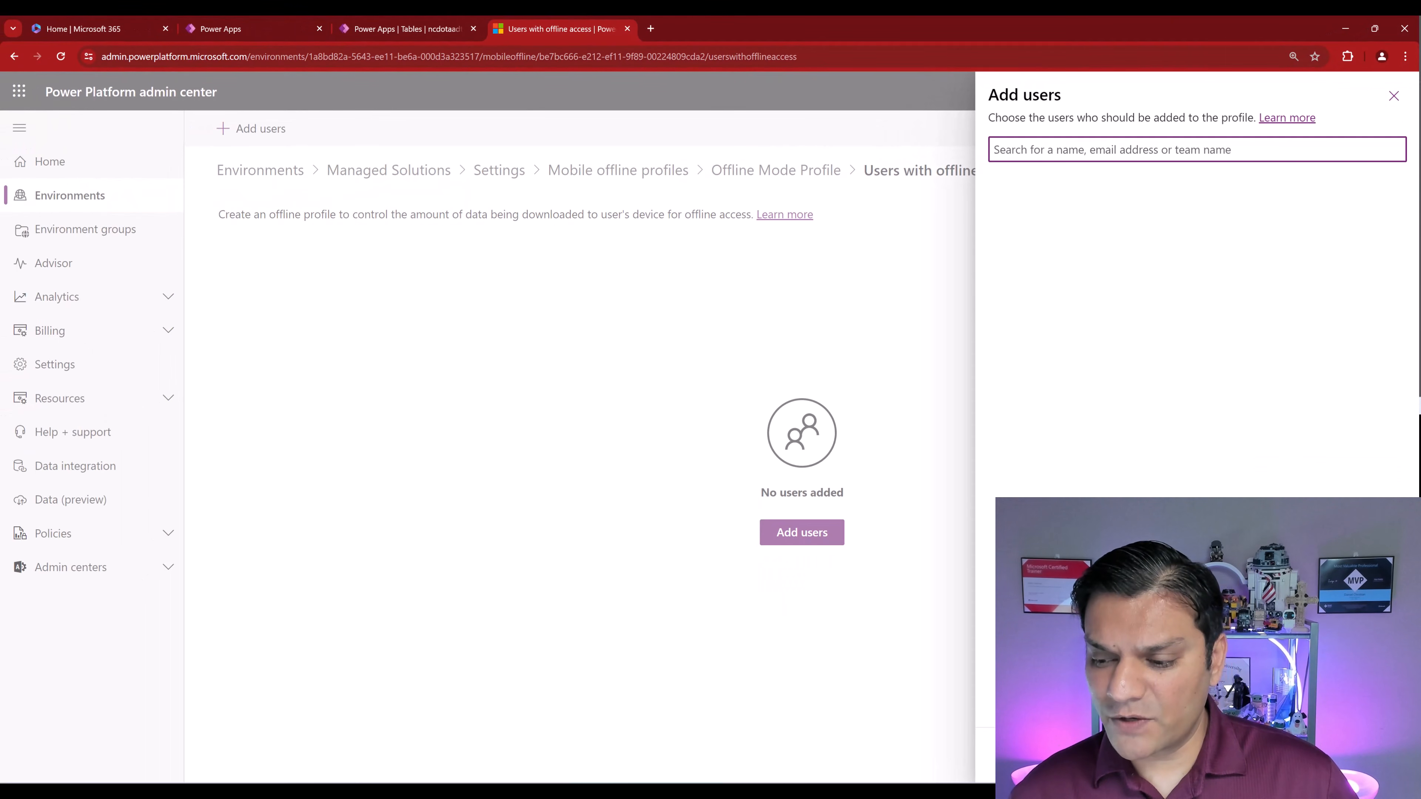
pyautogui.press('Escape')
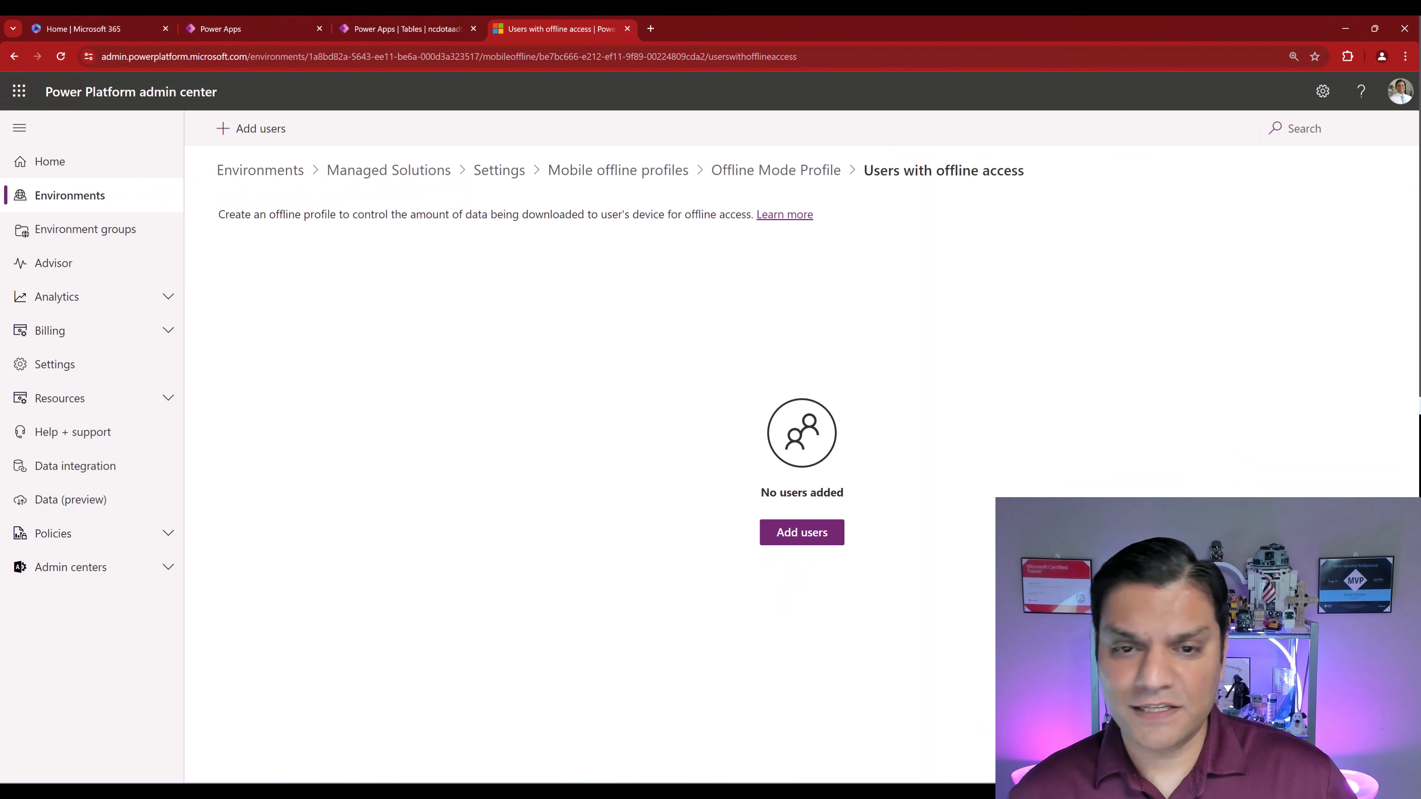
pyautogui.click(483, 174)
# - Start a new team 'Offline Mode Team' with the same description and business unit orgd619e813
pyautogui.click(249, 362)
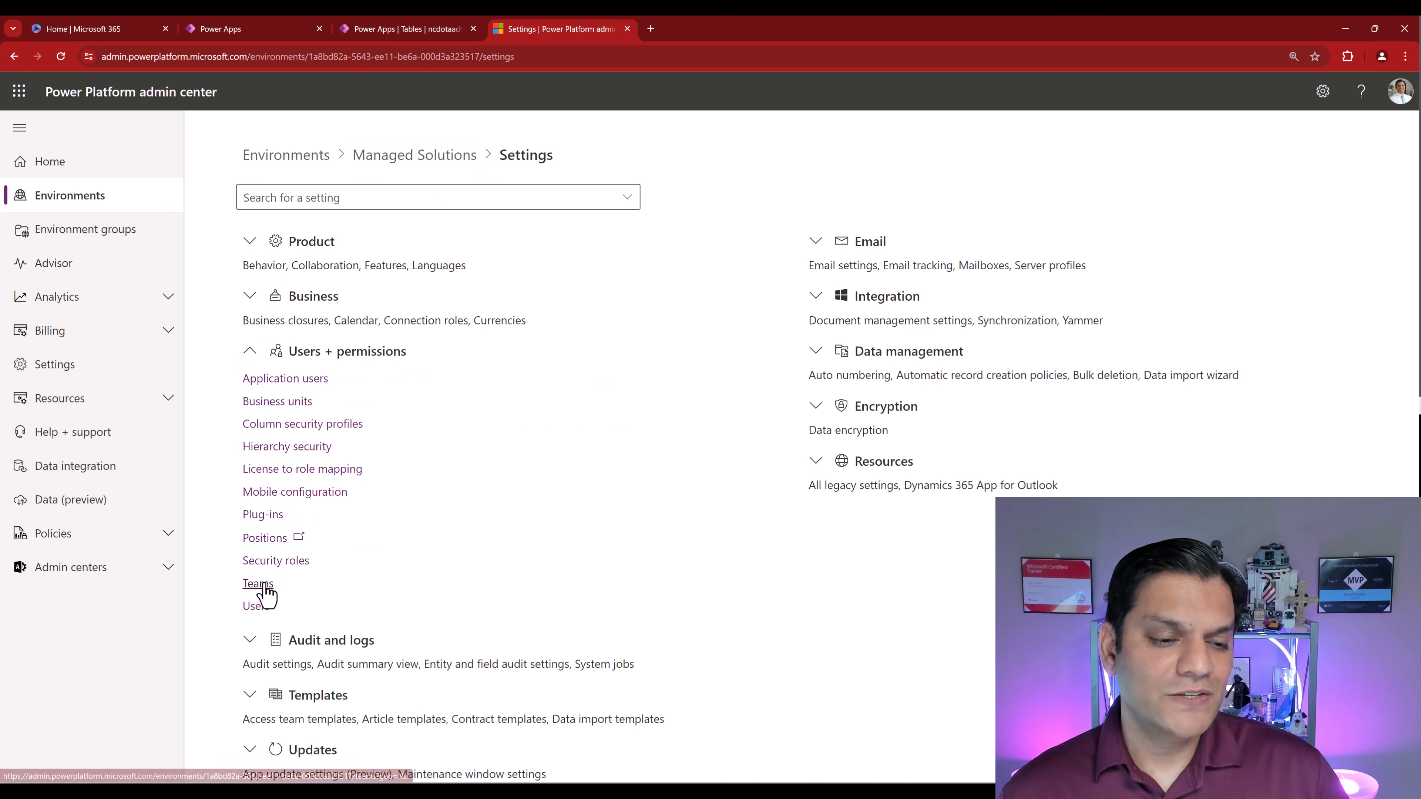
pyautogui.click(261, 584)
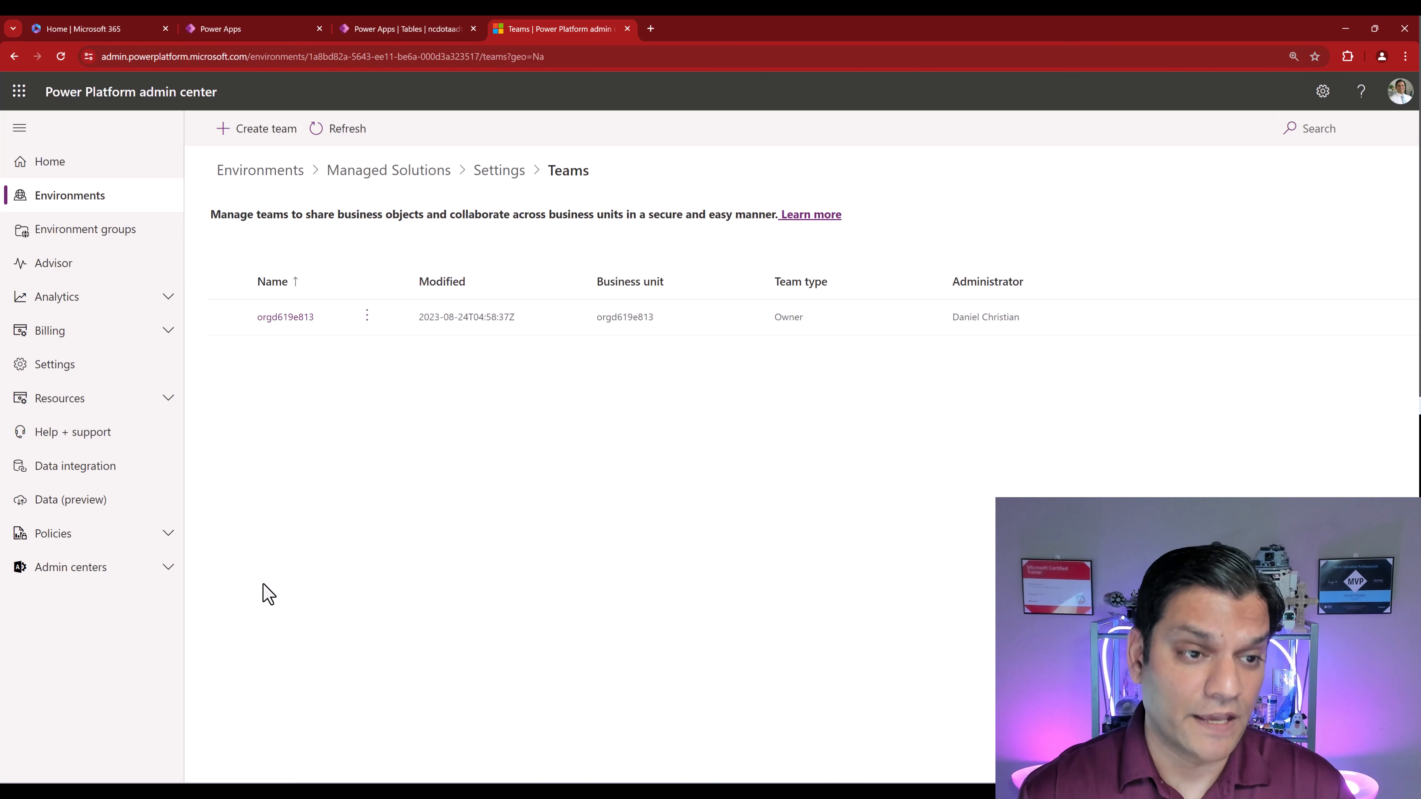
pyautogui.click(249, 130)
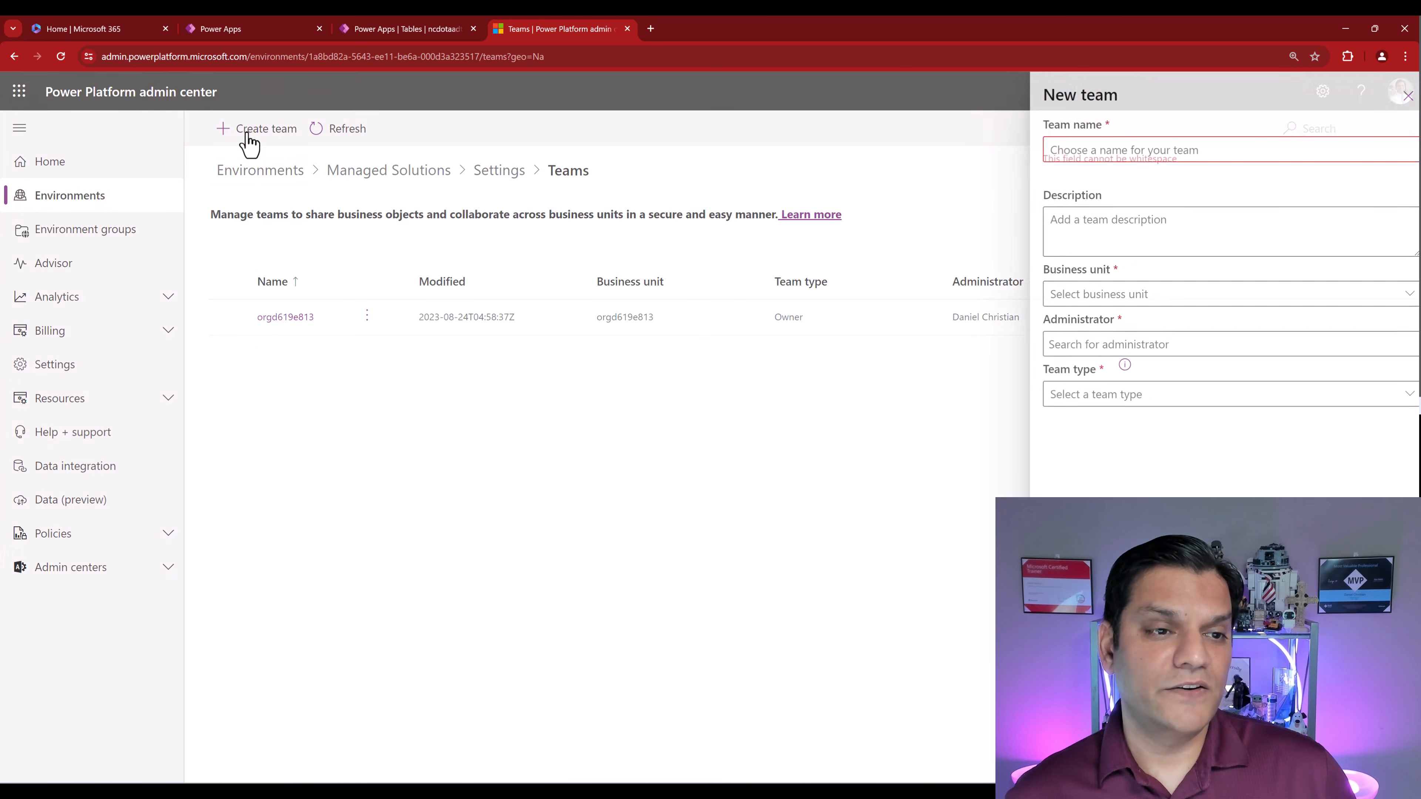
pyautogui.click(1141, 151)
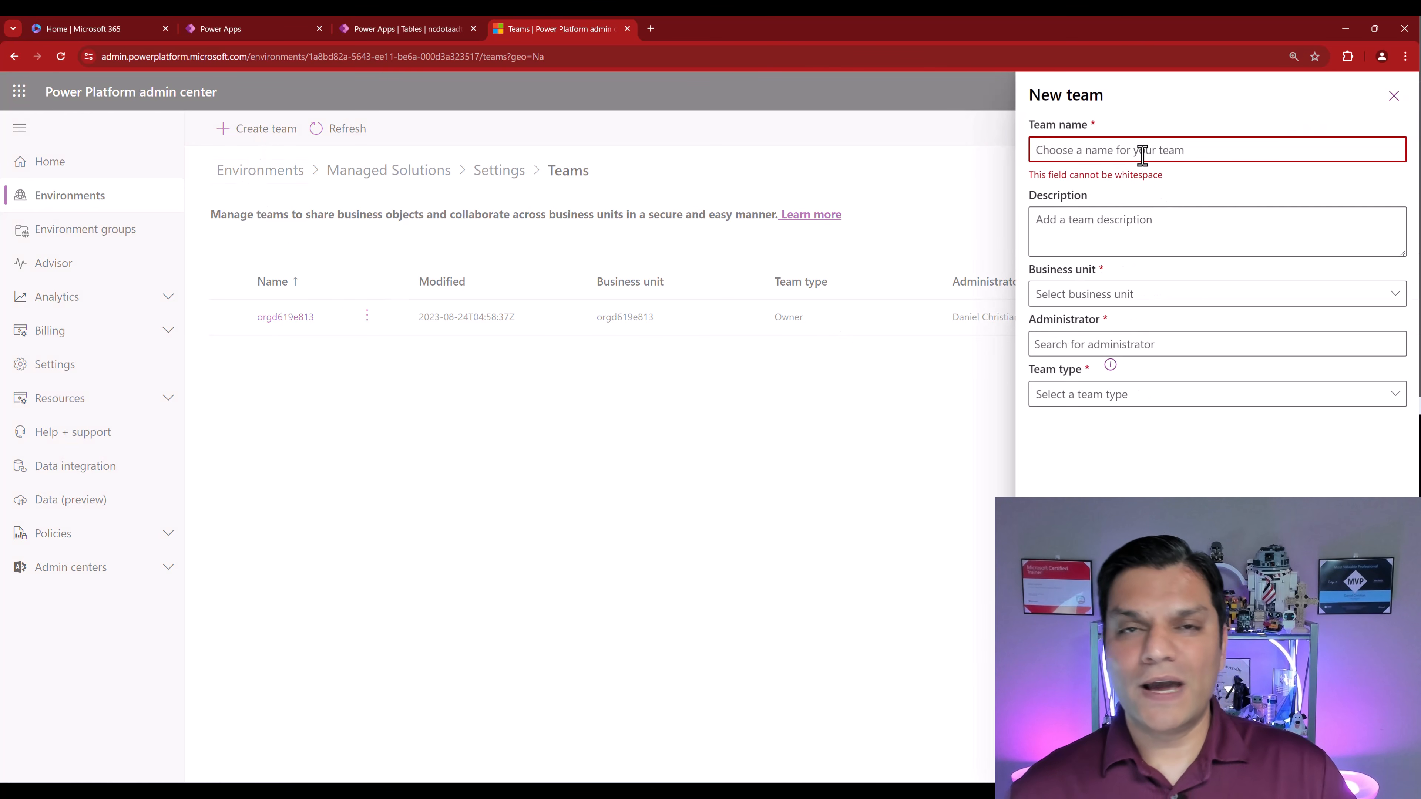
pyautogui.write('Off')
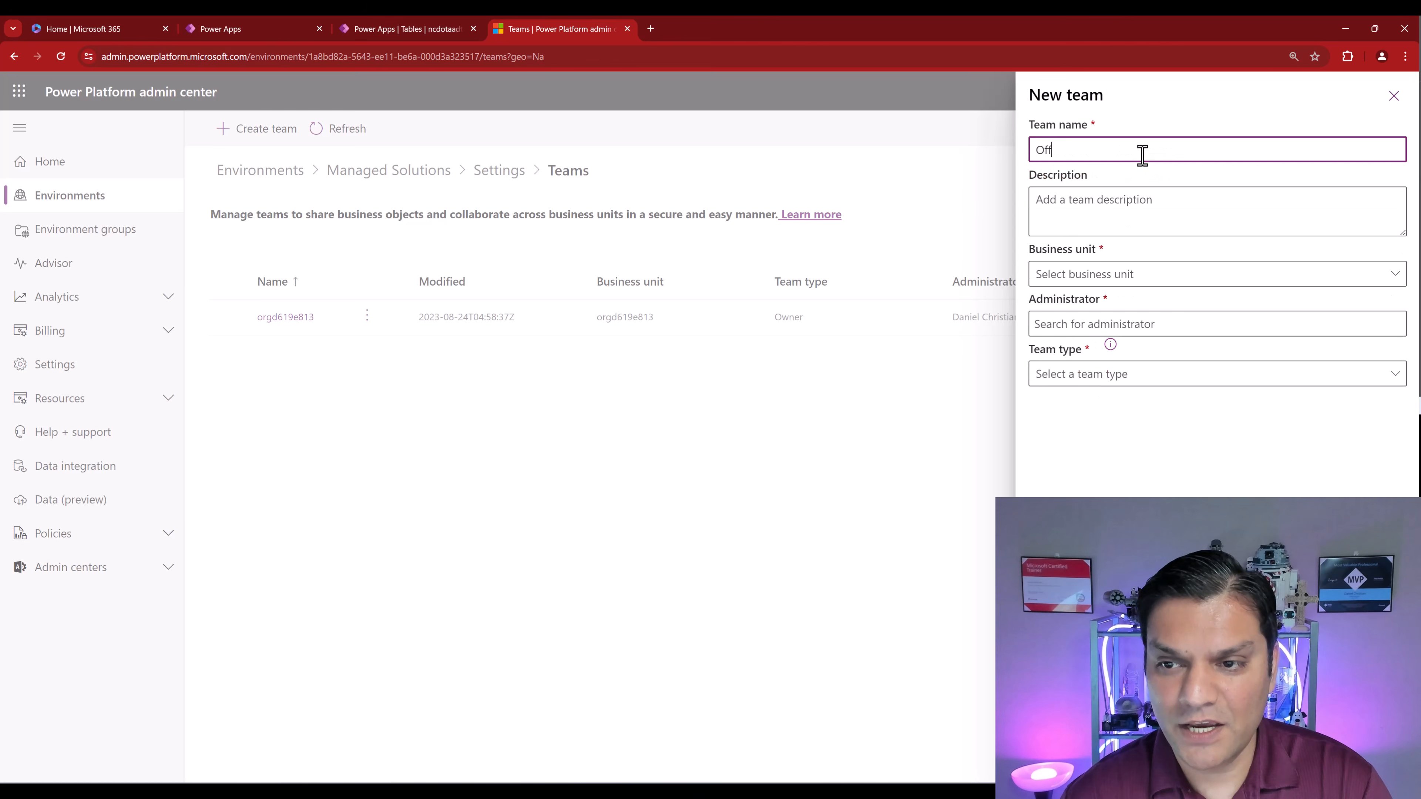
pyautogui.write('line Mode Tea')
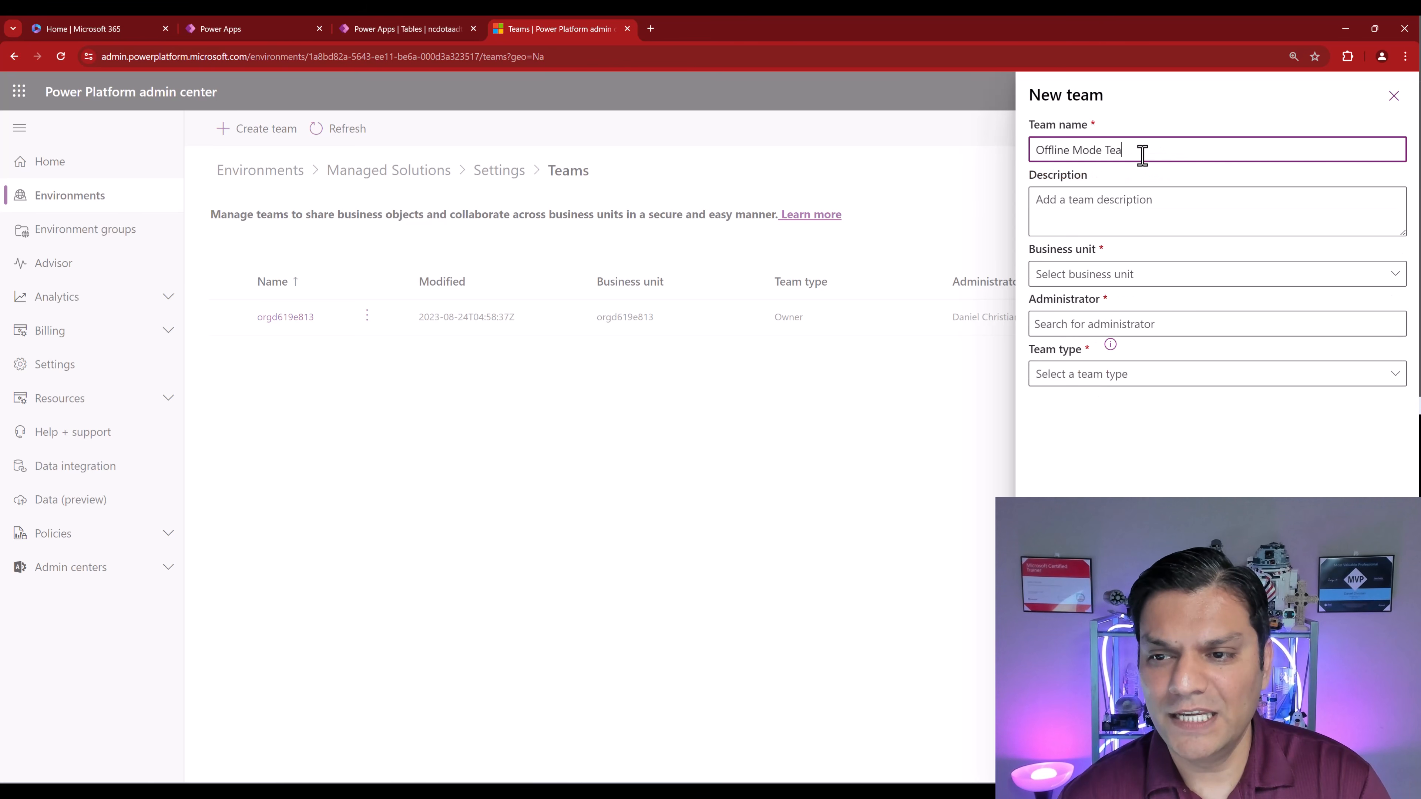
pyautogui.write('m')
pyautogui.hotkey('ctrl', 'a')
pyautogui.click(1120, 218)
pyautogui.write('Offline Mode Team')
pyautogui.click(1151, 276)
pyautogui.click(1144, 304)
# - Set the demo user as administrator and Microsoft Entra ID Security Group type, then cancel the team
pyautogui.click(1140, 328)
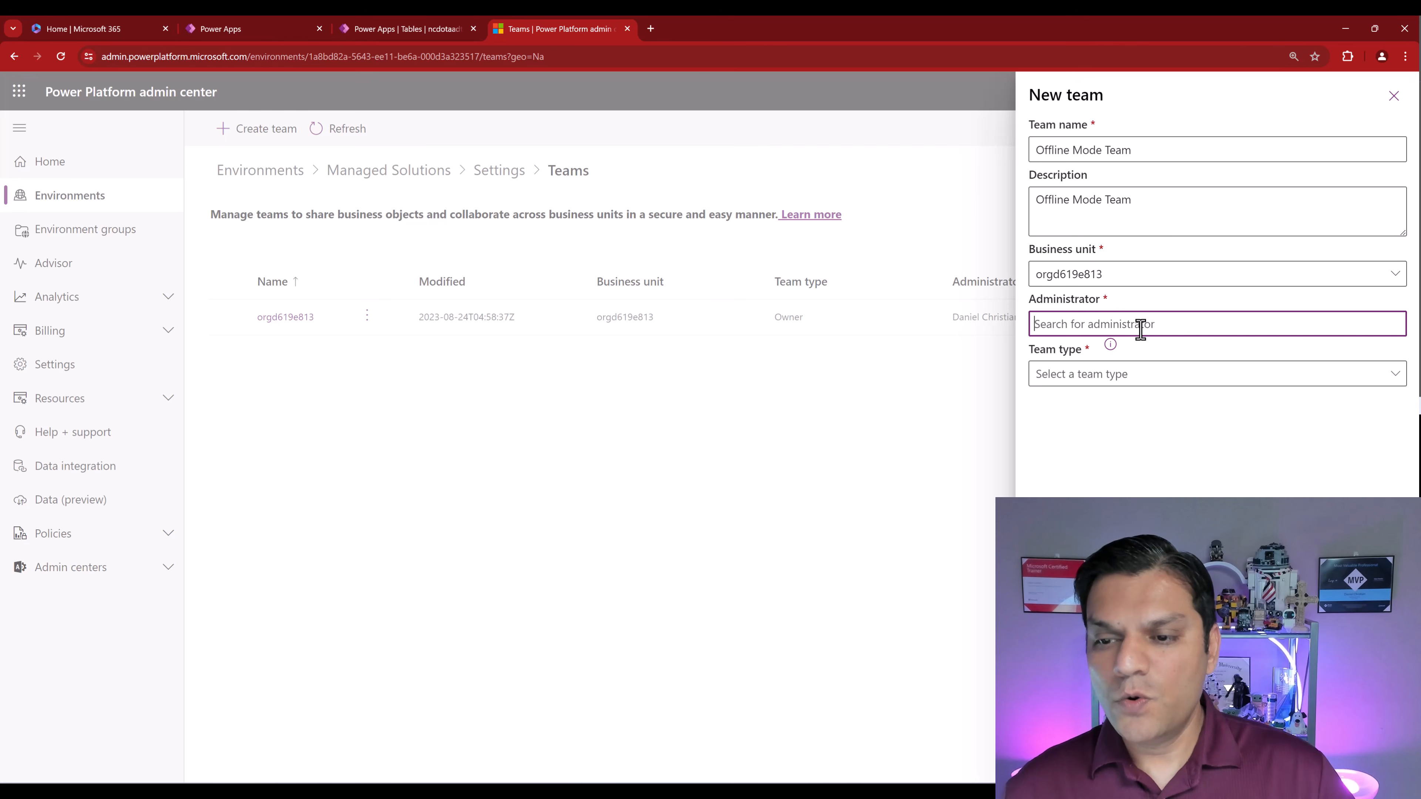
pyautogui.write('daniel')
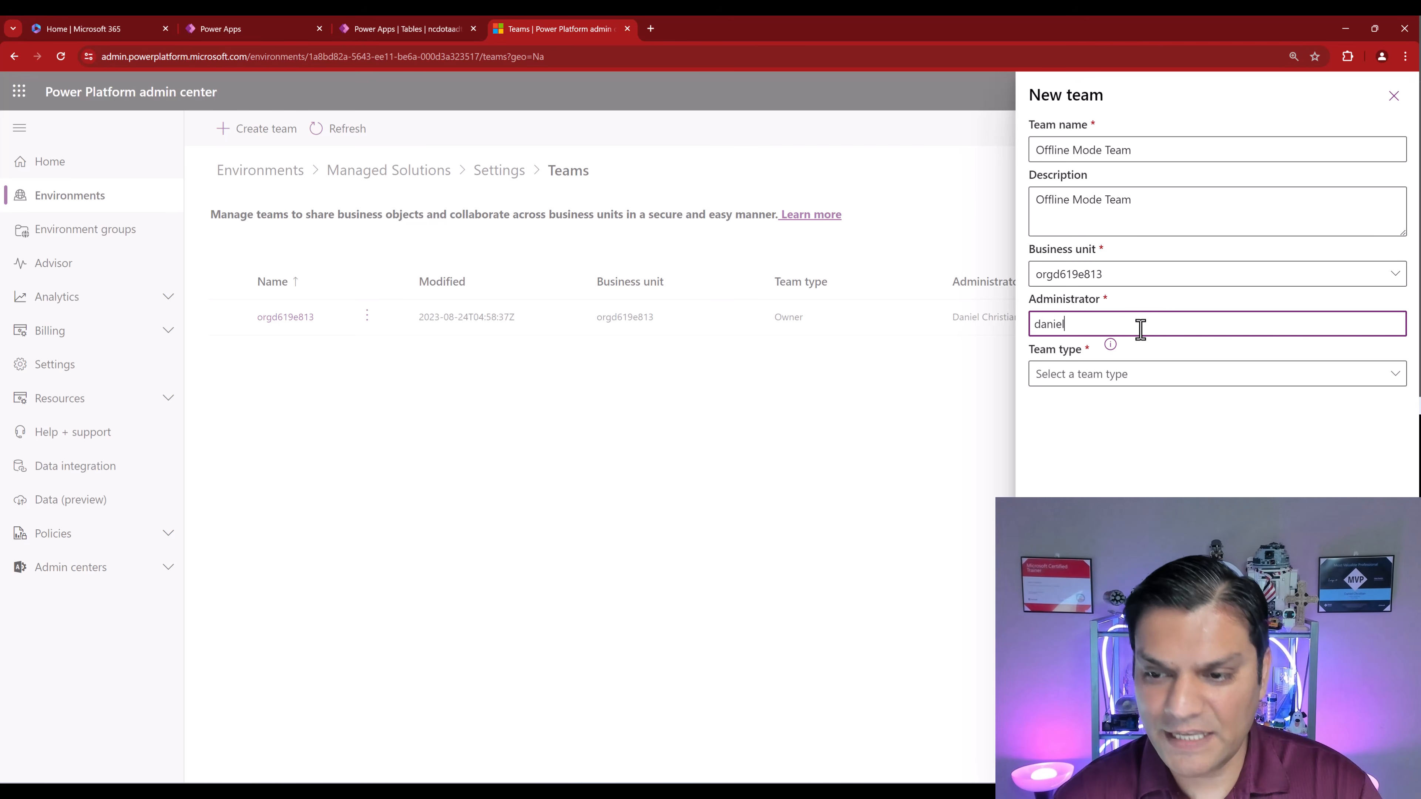
pyautogui.click(1127, 358)
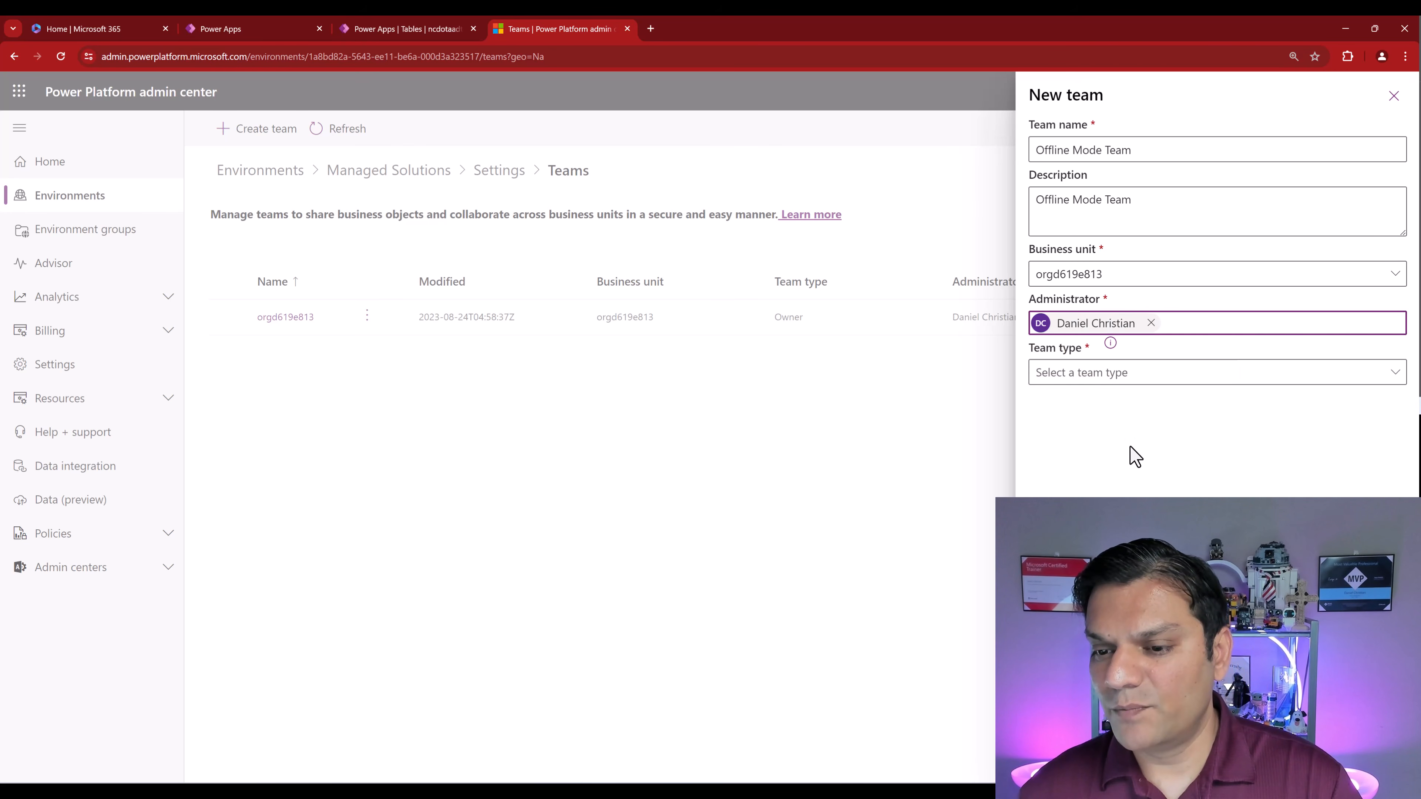
pyautogui.click(1147, 376)
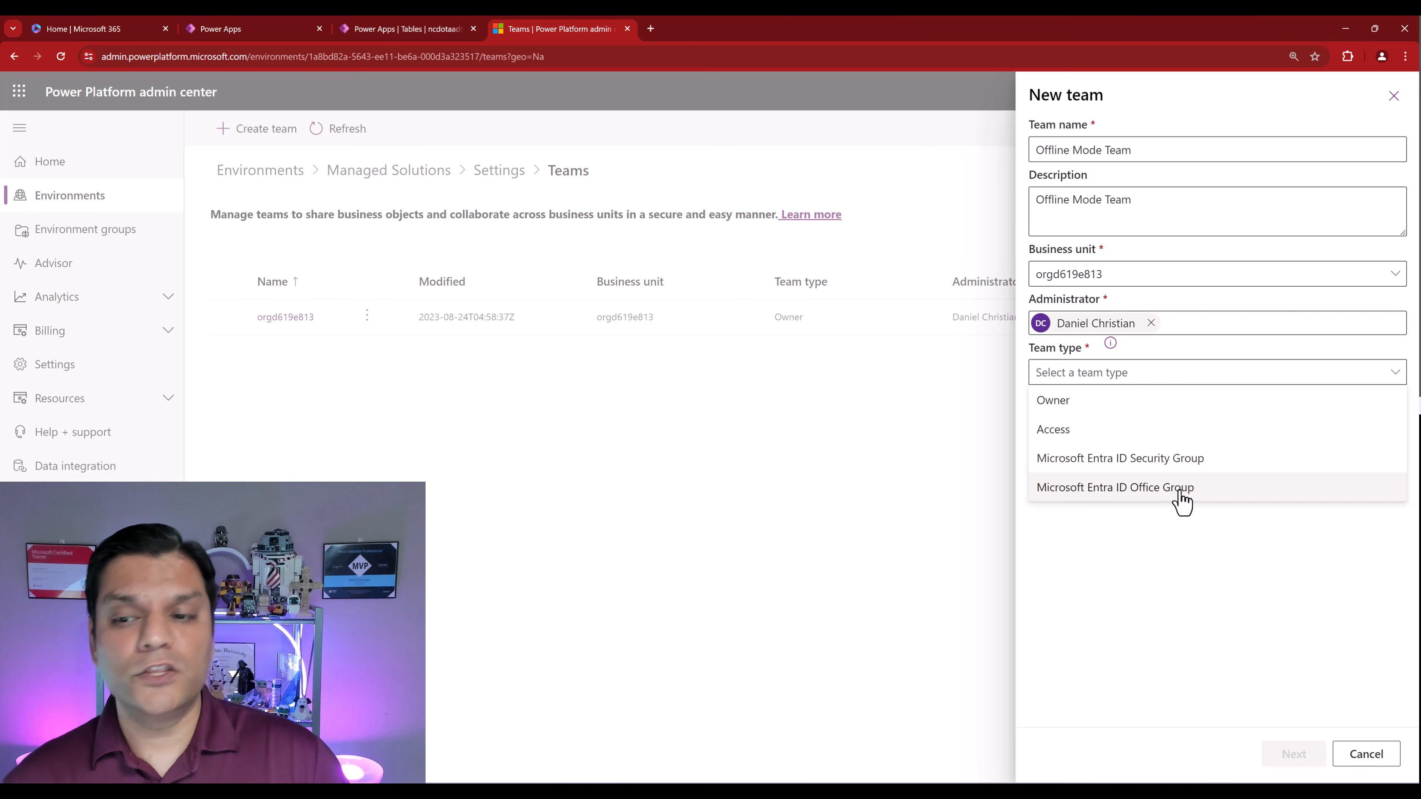
pyautogui.click(1180, 464)
pyautogui.click(1159, 424)
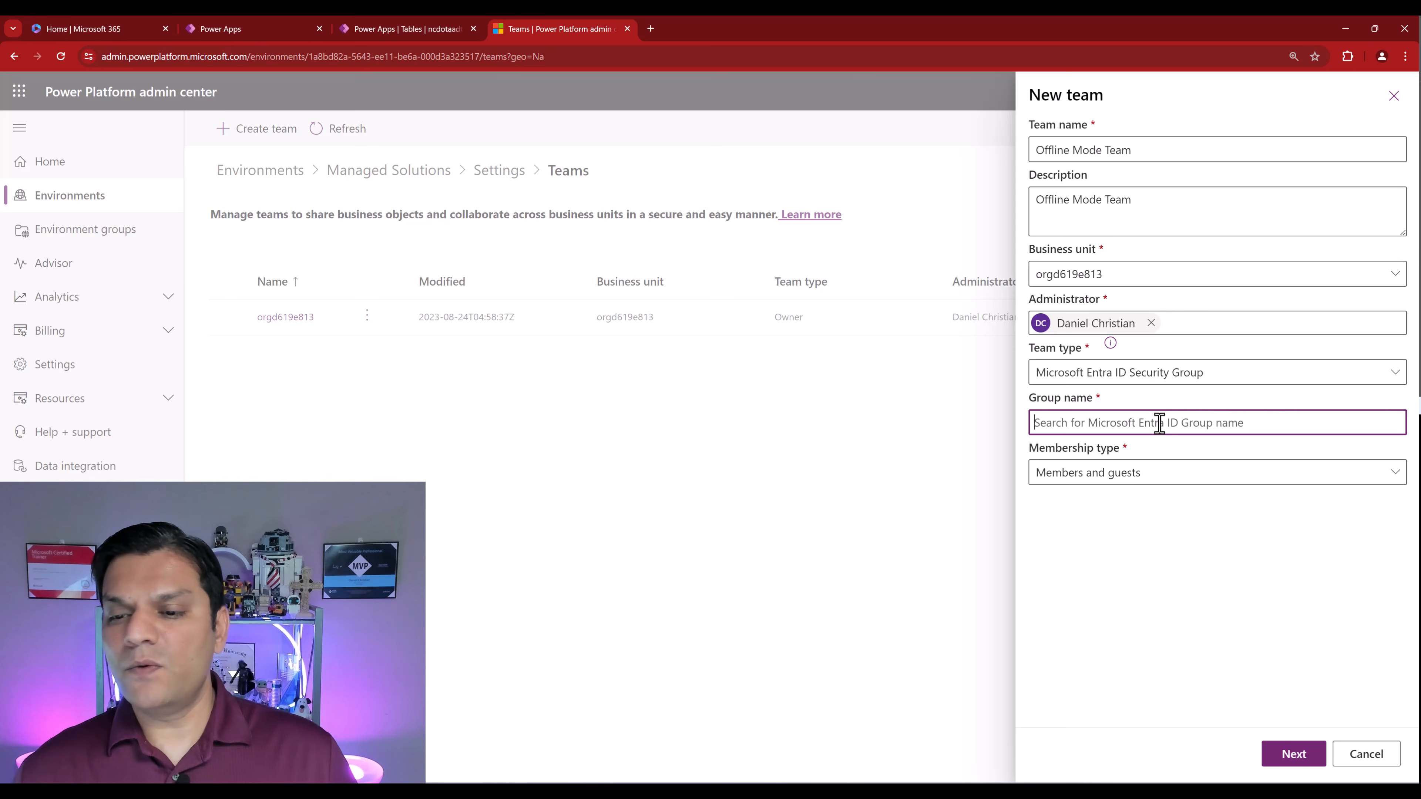
pyautogui.click(1158, 480)
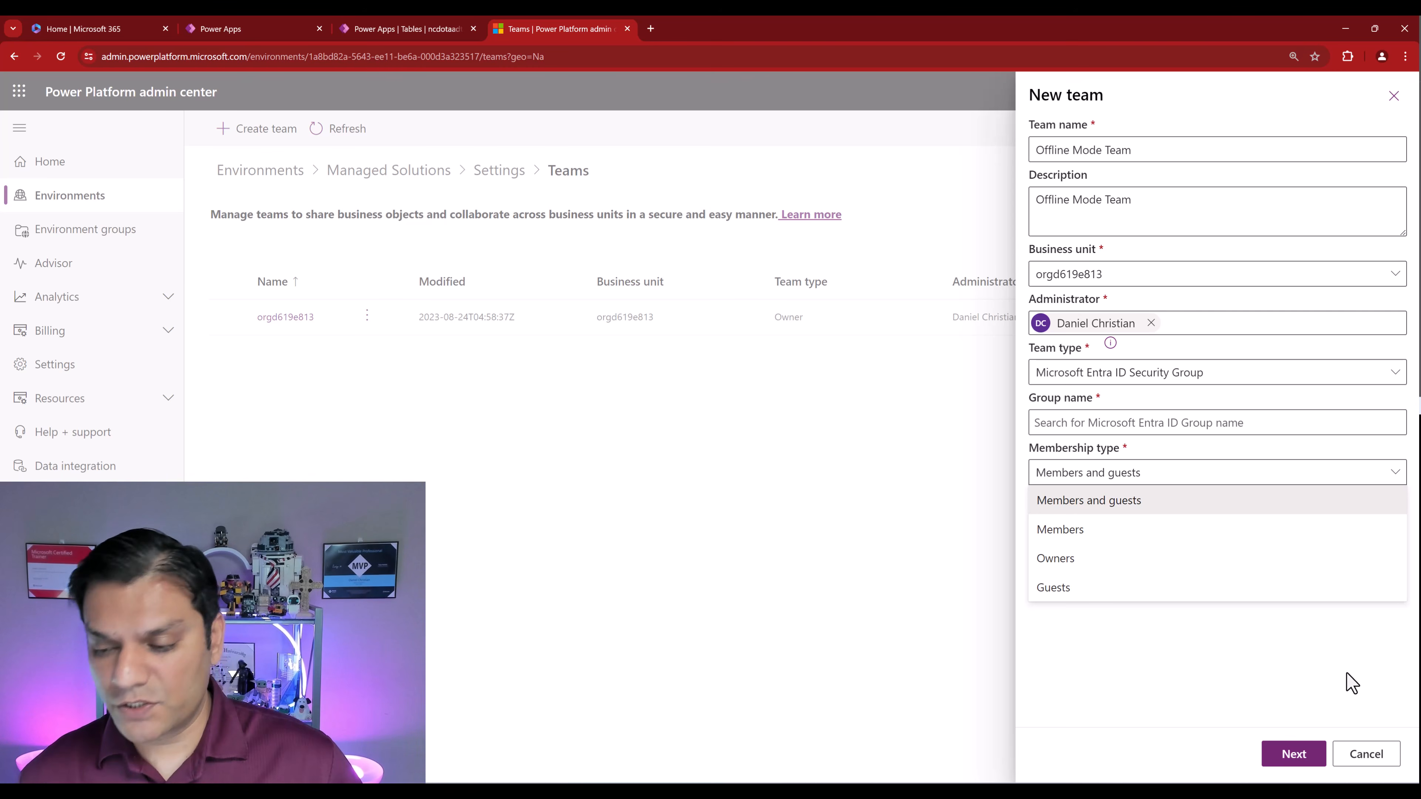
pyautogui.click(1366, 753)
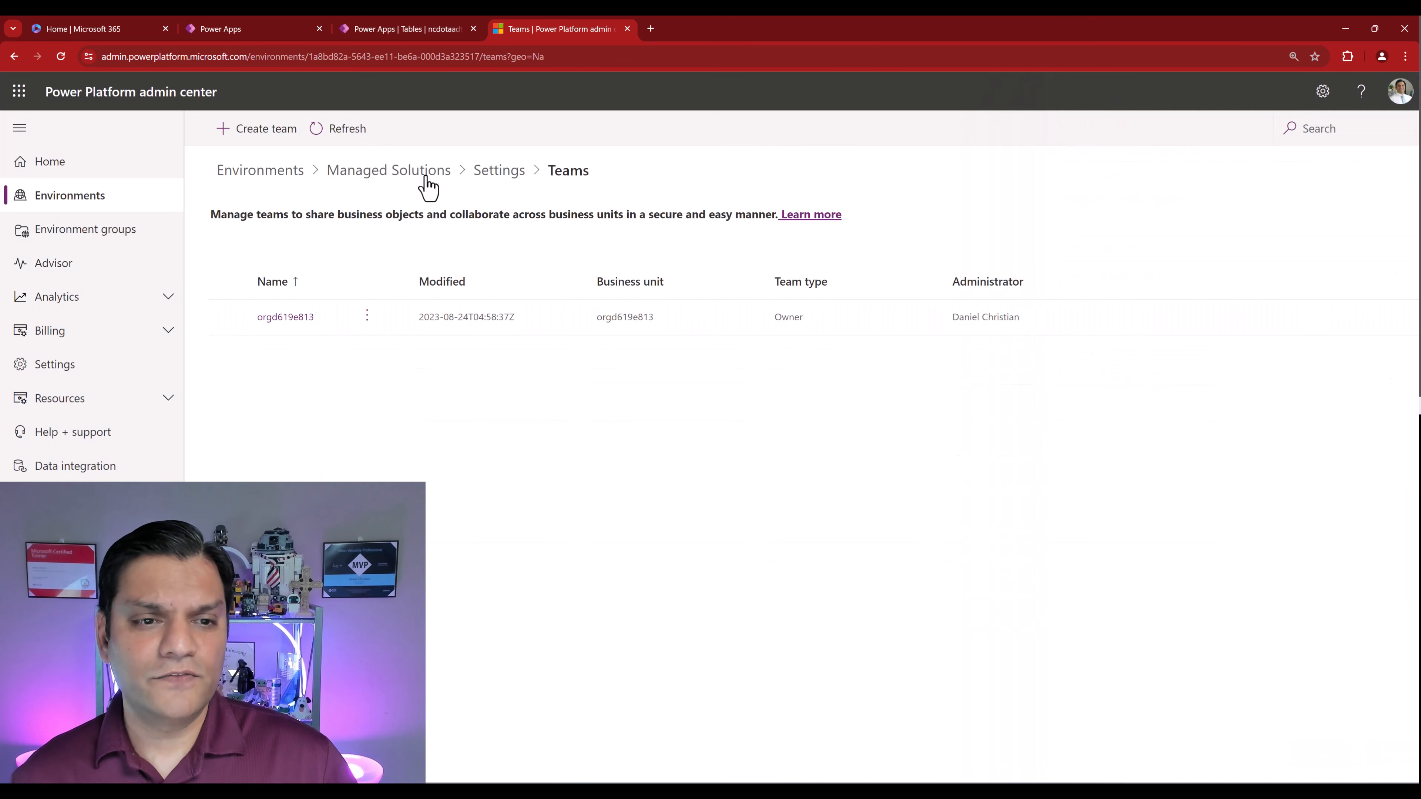
# - Through Users + permissions > Mobile configuration, add the demo user to Offline Mode Profile and save
pyautogui.click(489, 170)
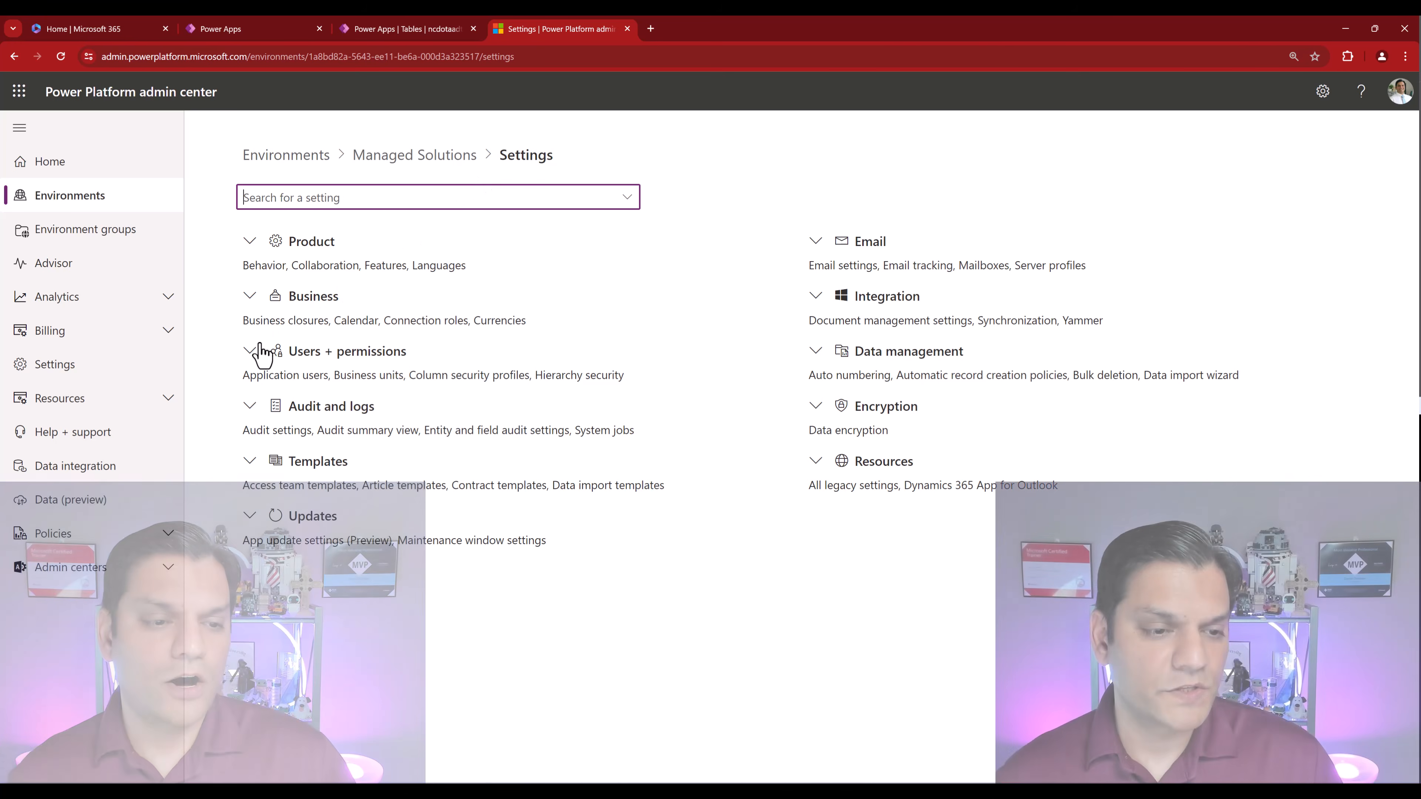
pyautogui.click(260, 351)
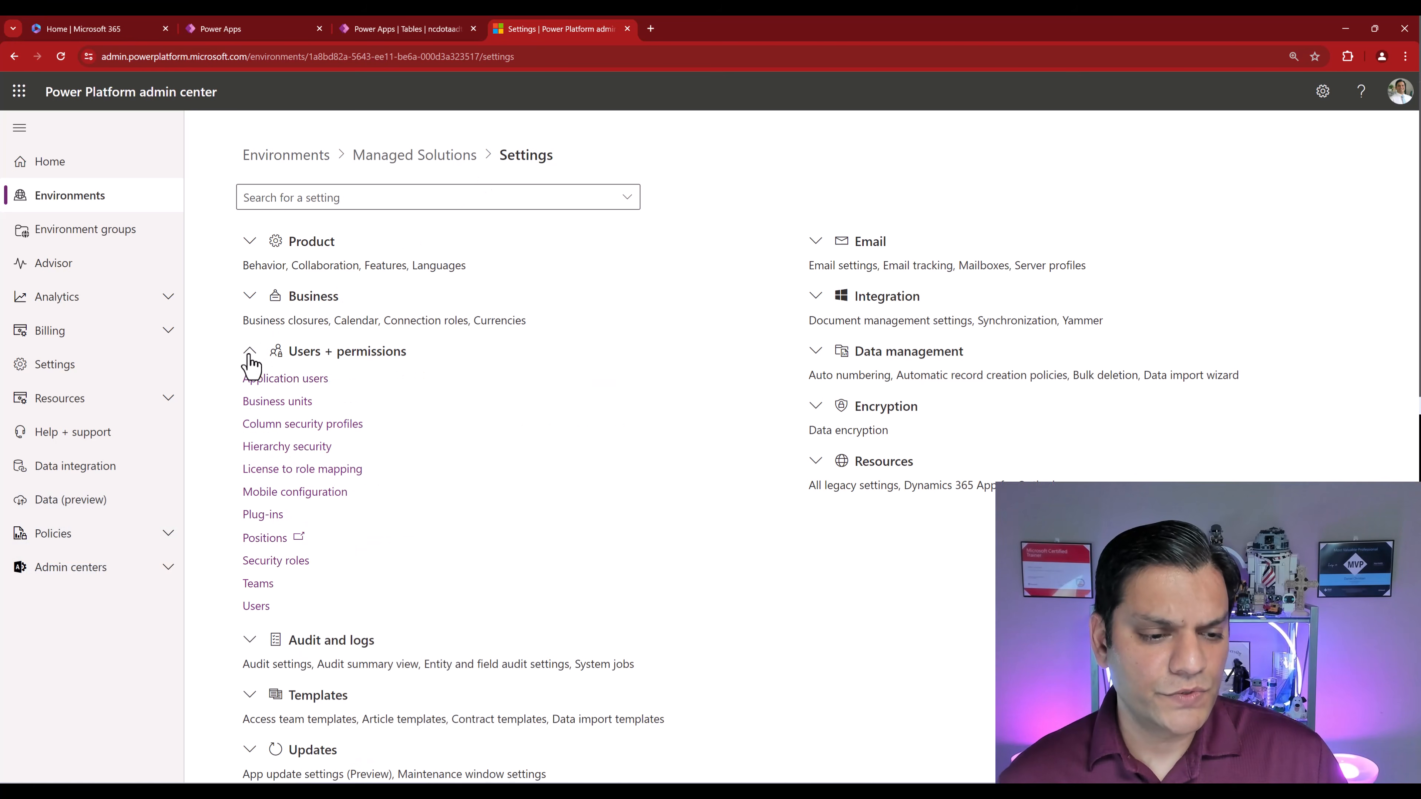
pyautogui.click(278, 496)
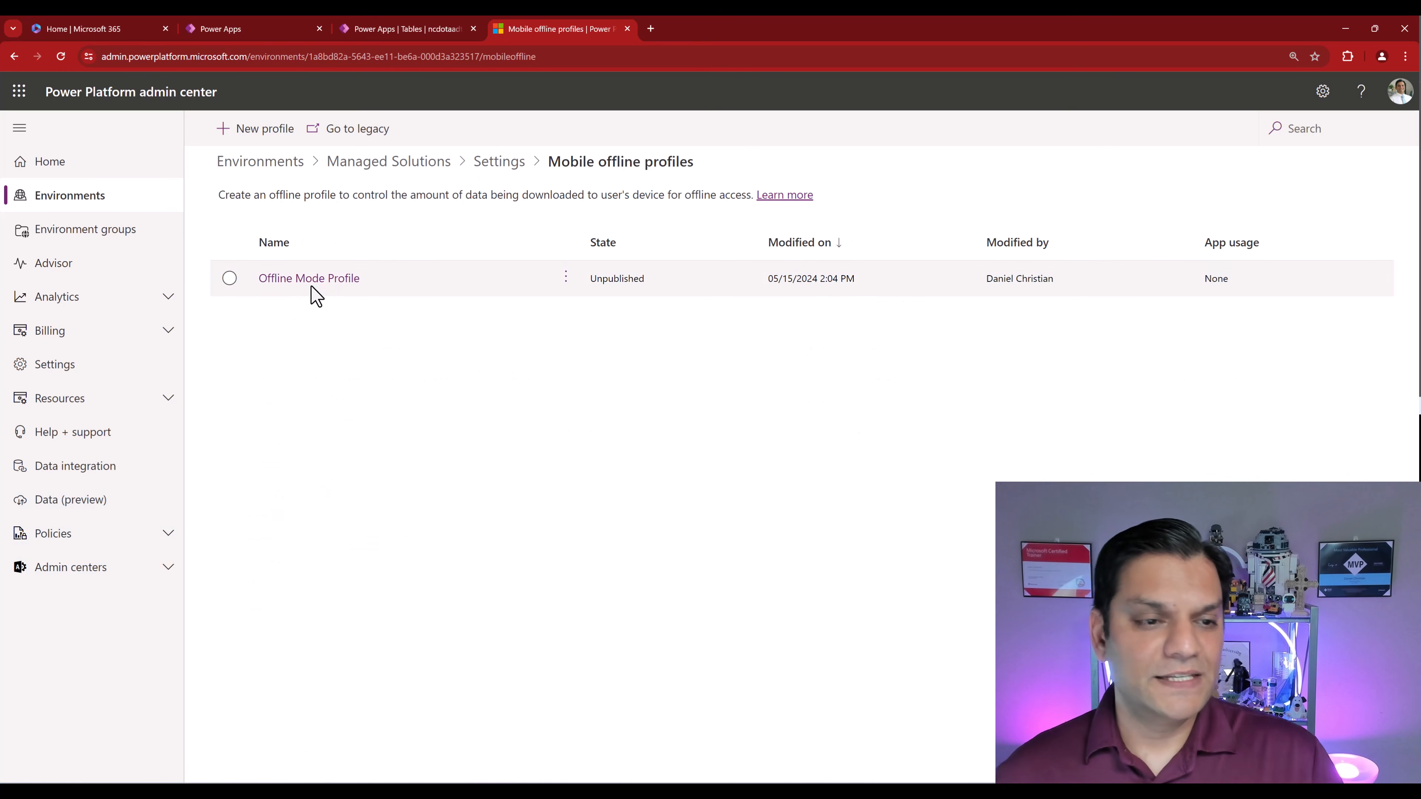
pyautogui.click(311, 283)
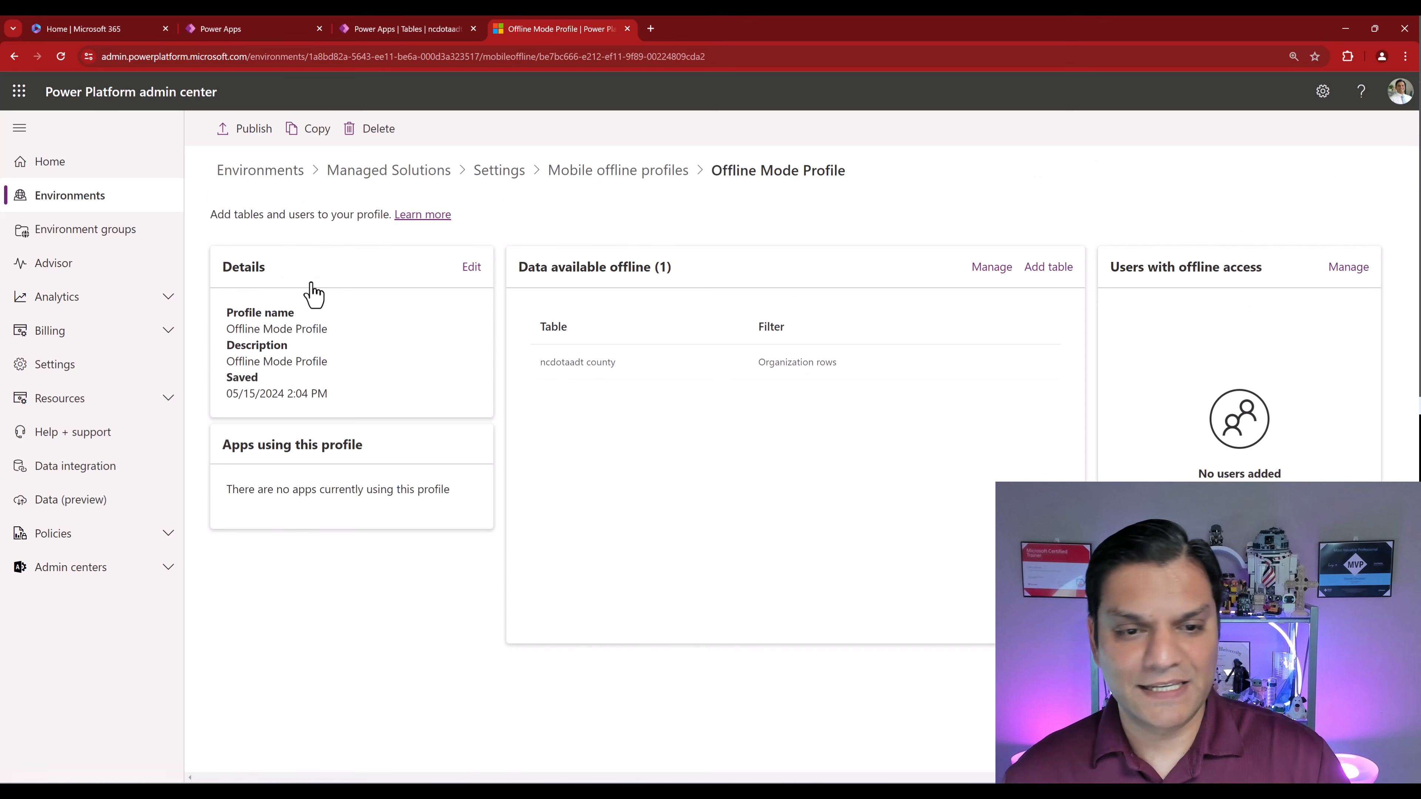
pyautogui.click(1240, 514)
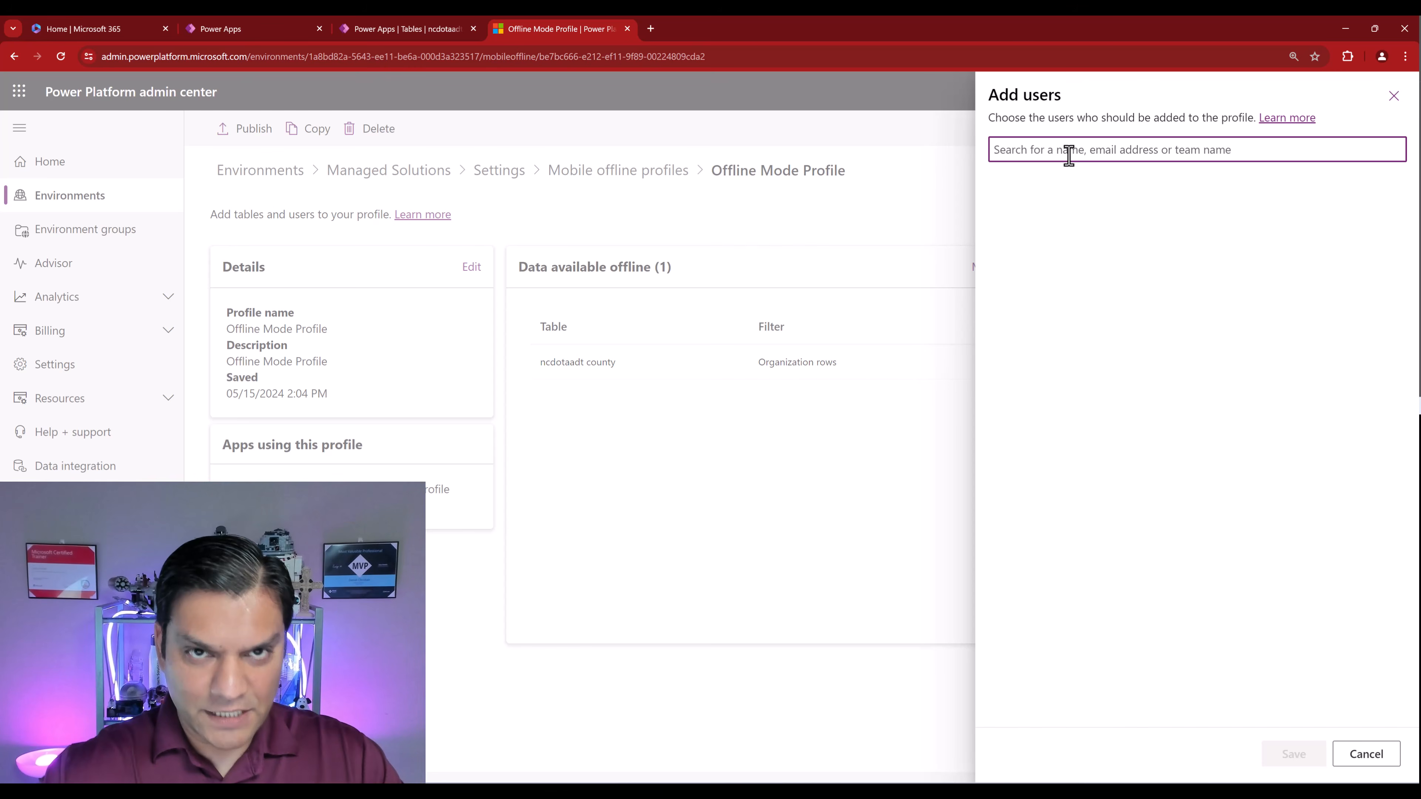
pyautogui.write('daniel')
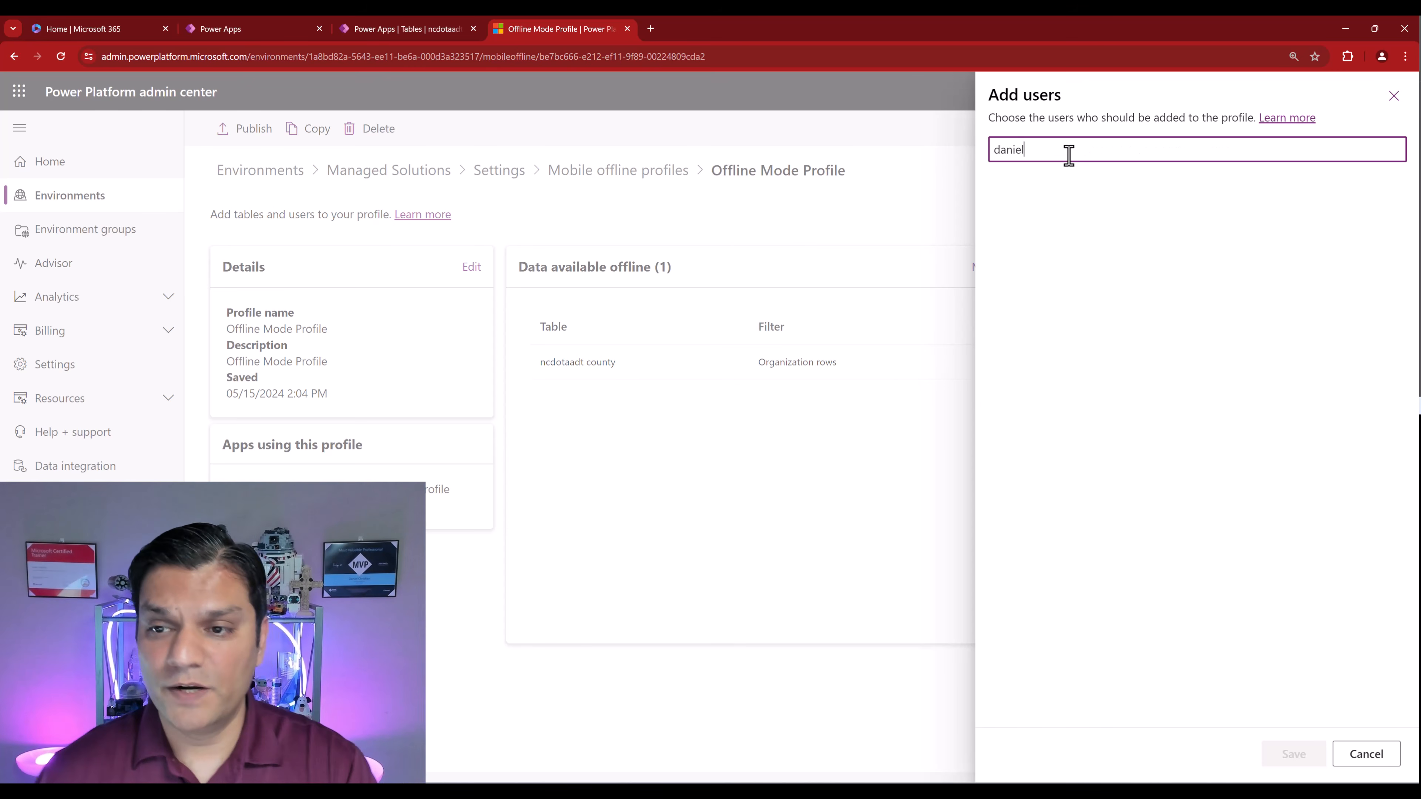
pyautogui.click(1071, 186)
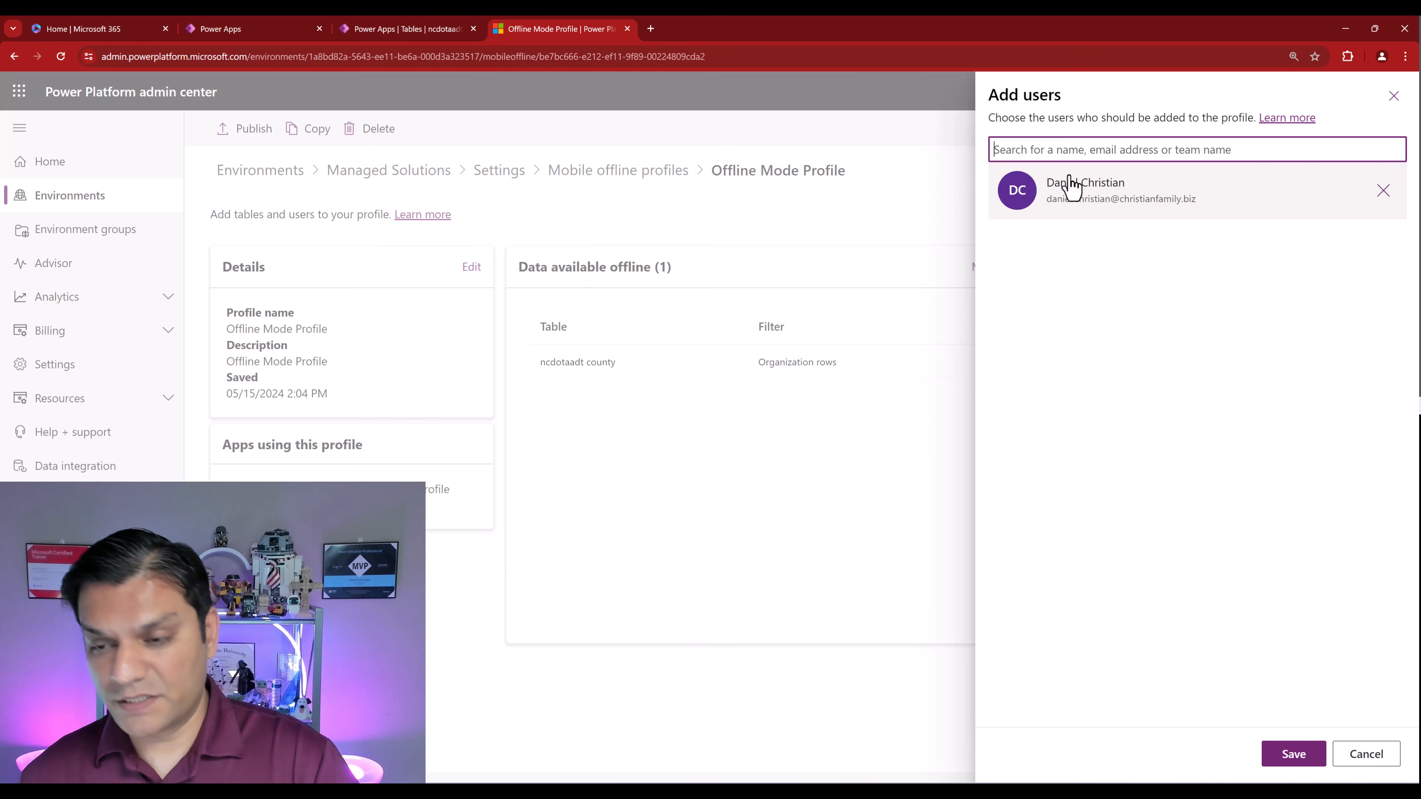
pyautogui.click(1293, 754)
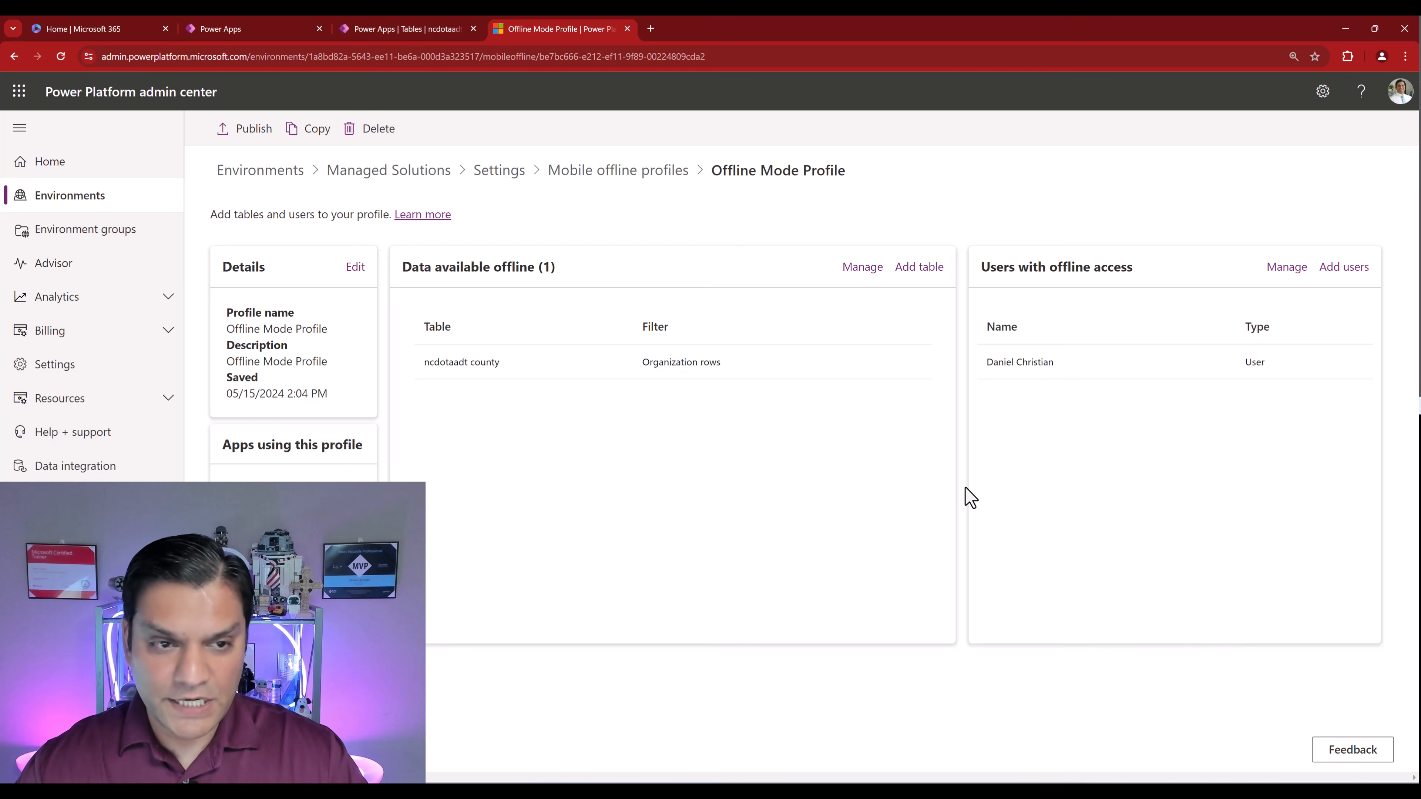
# - Select Offline Mode Profile in the profiles list, publish it, and acknowledge completion
pyautogui.click(658, 177)
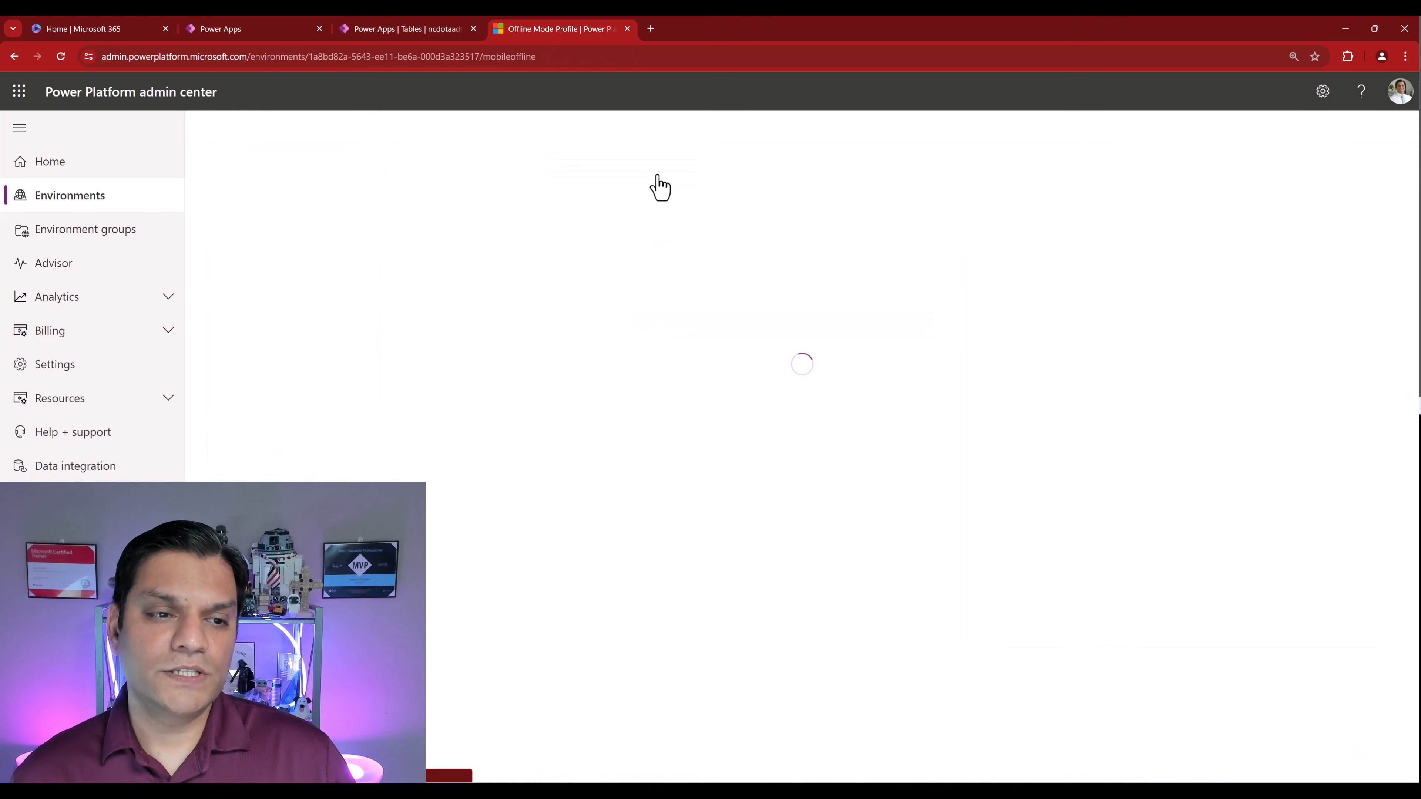
pyautogui.click(448, 294)
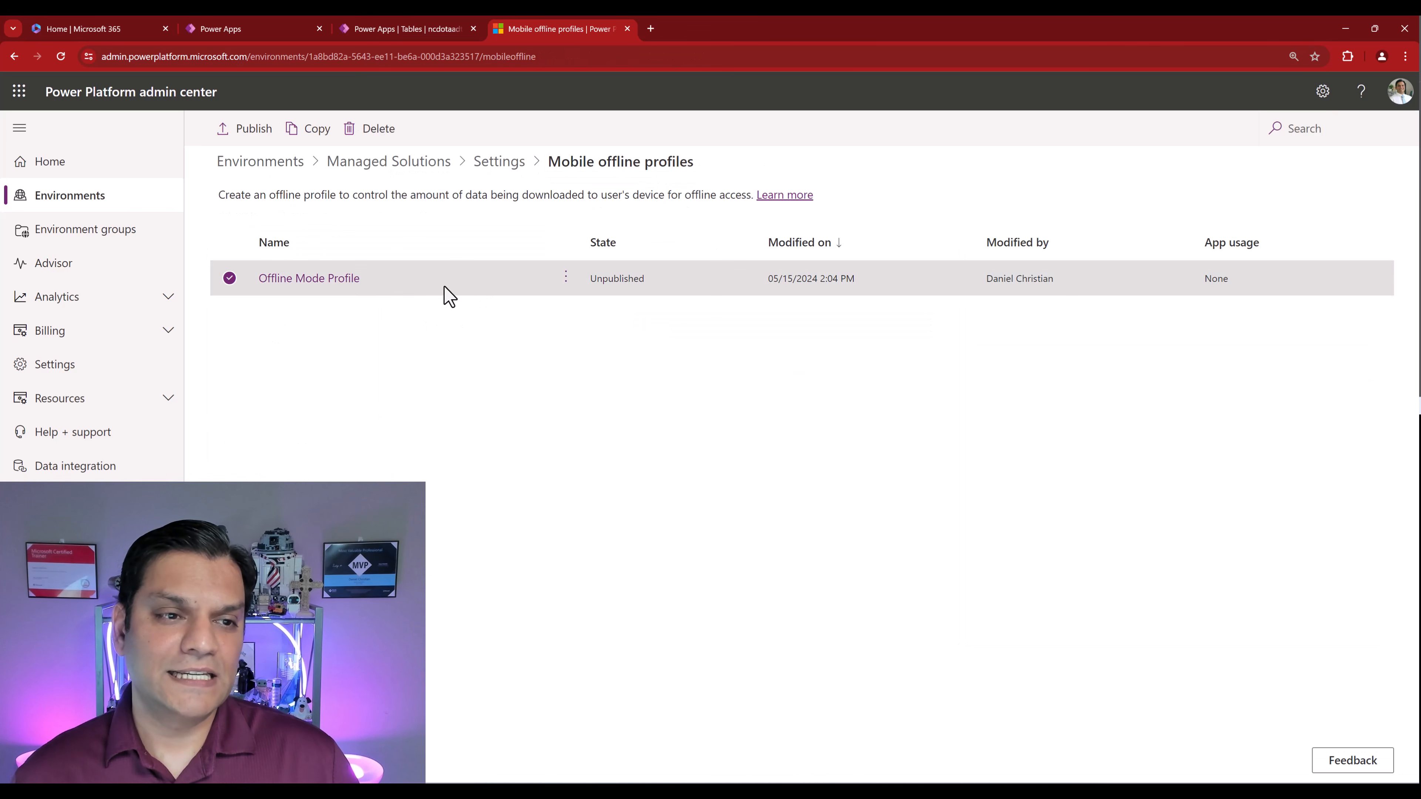
pyautogui.click(251, 137)
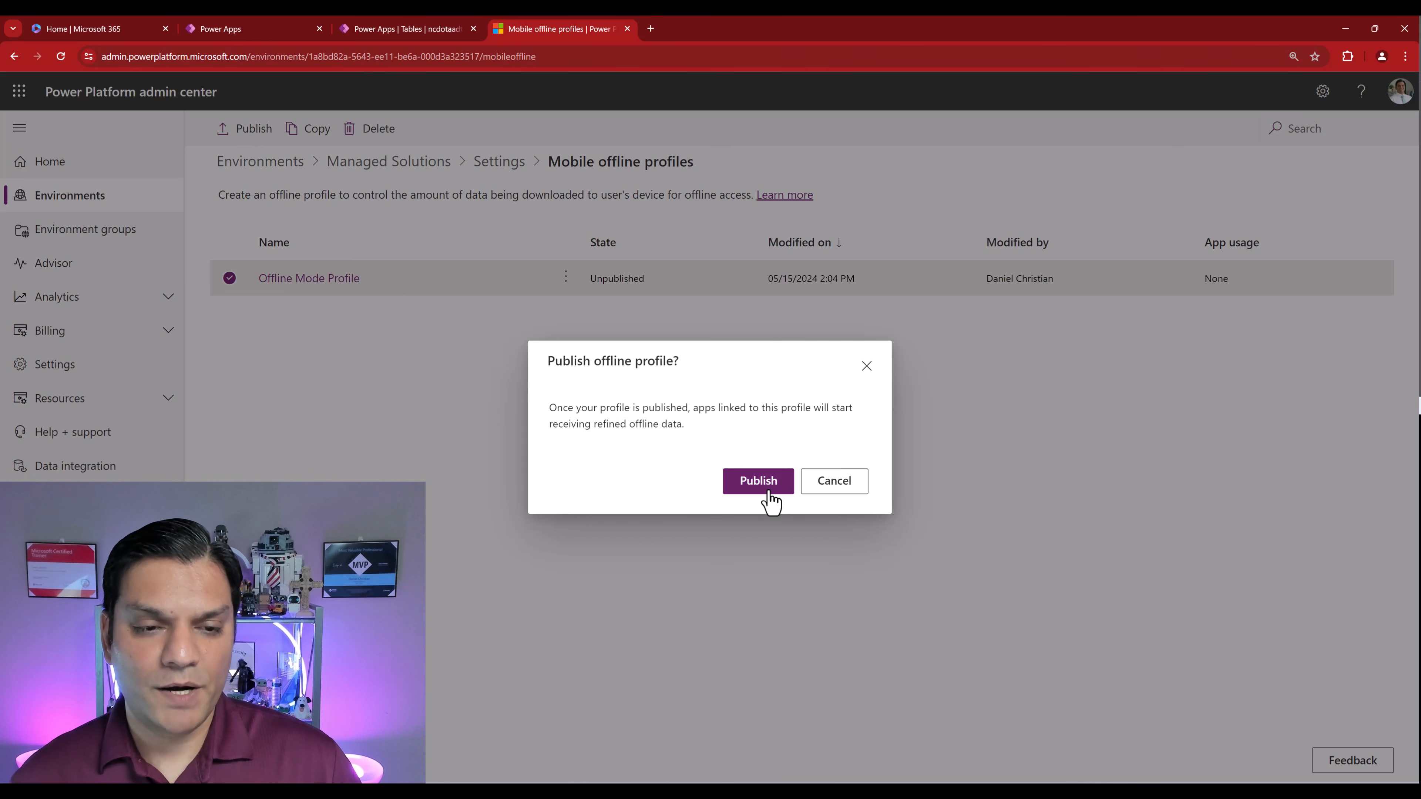
pyautogui.click(759, 483)
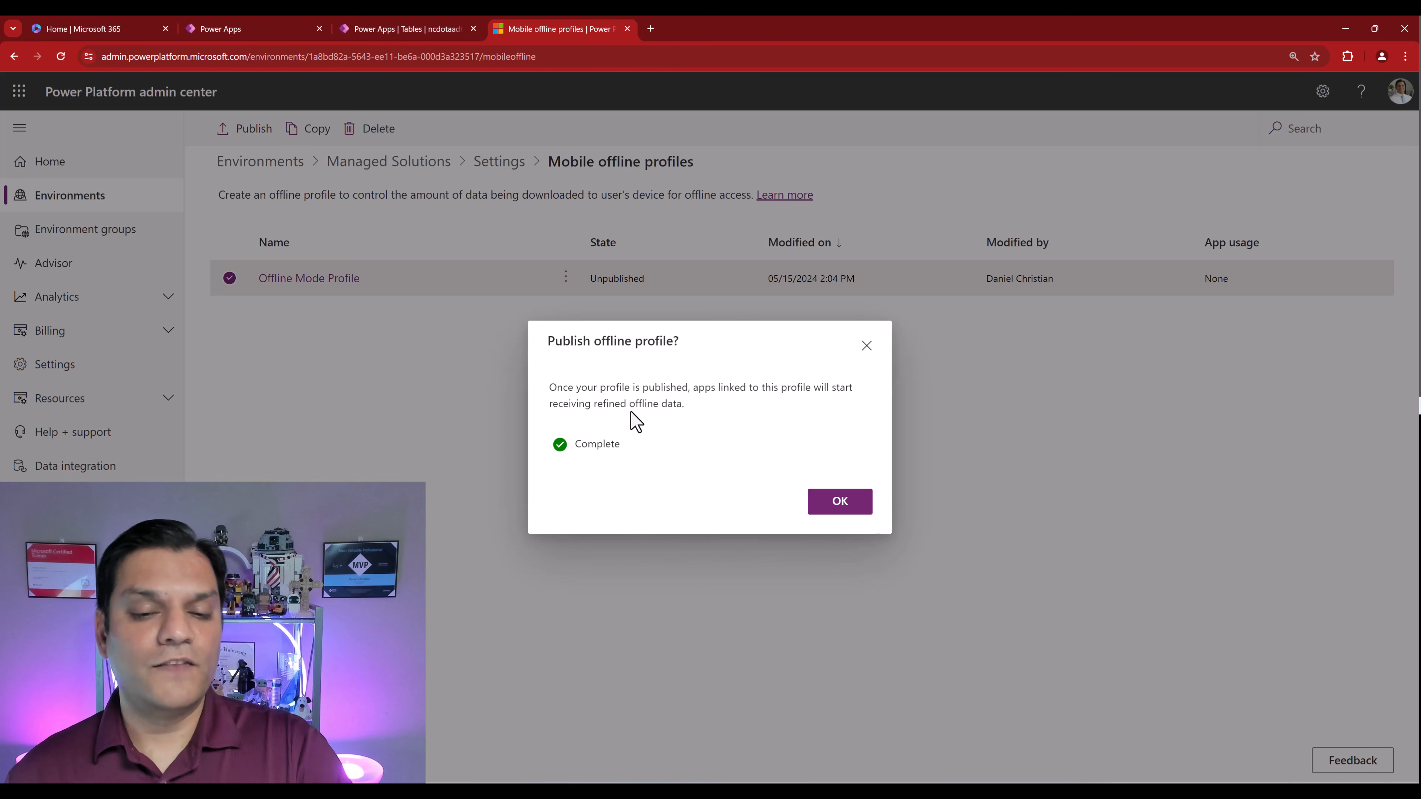
pyautogui.click(838, 506)
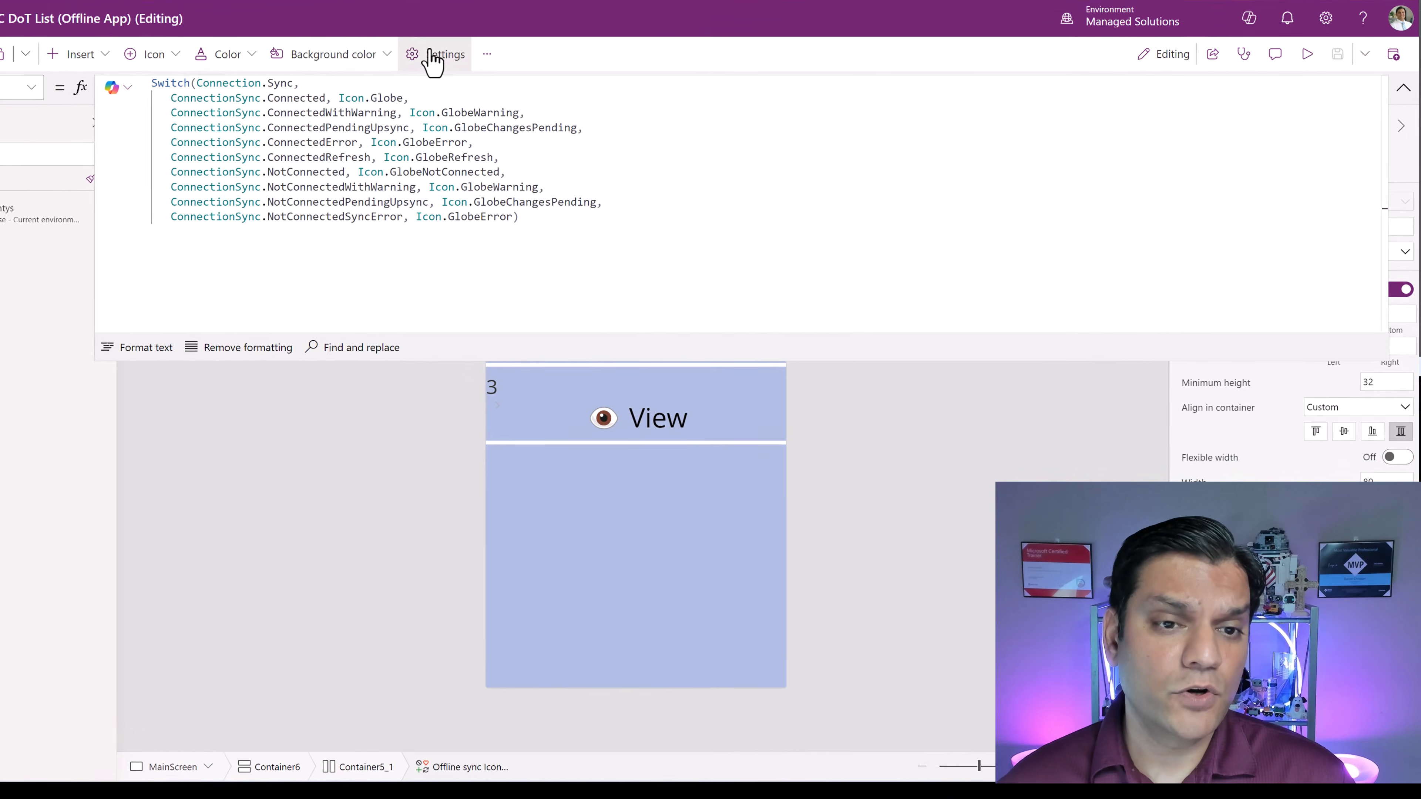
# - In the app's General settings, turn on 'Can be used offline' and select Offline Mode Profile
pyautogui.click(526, 121)
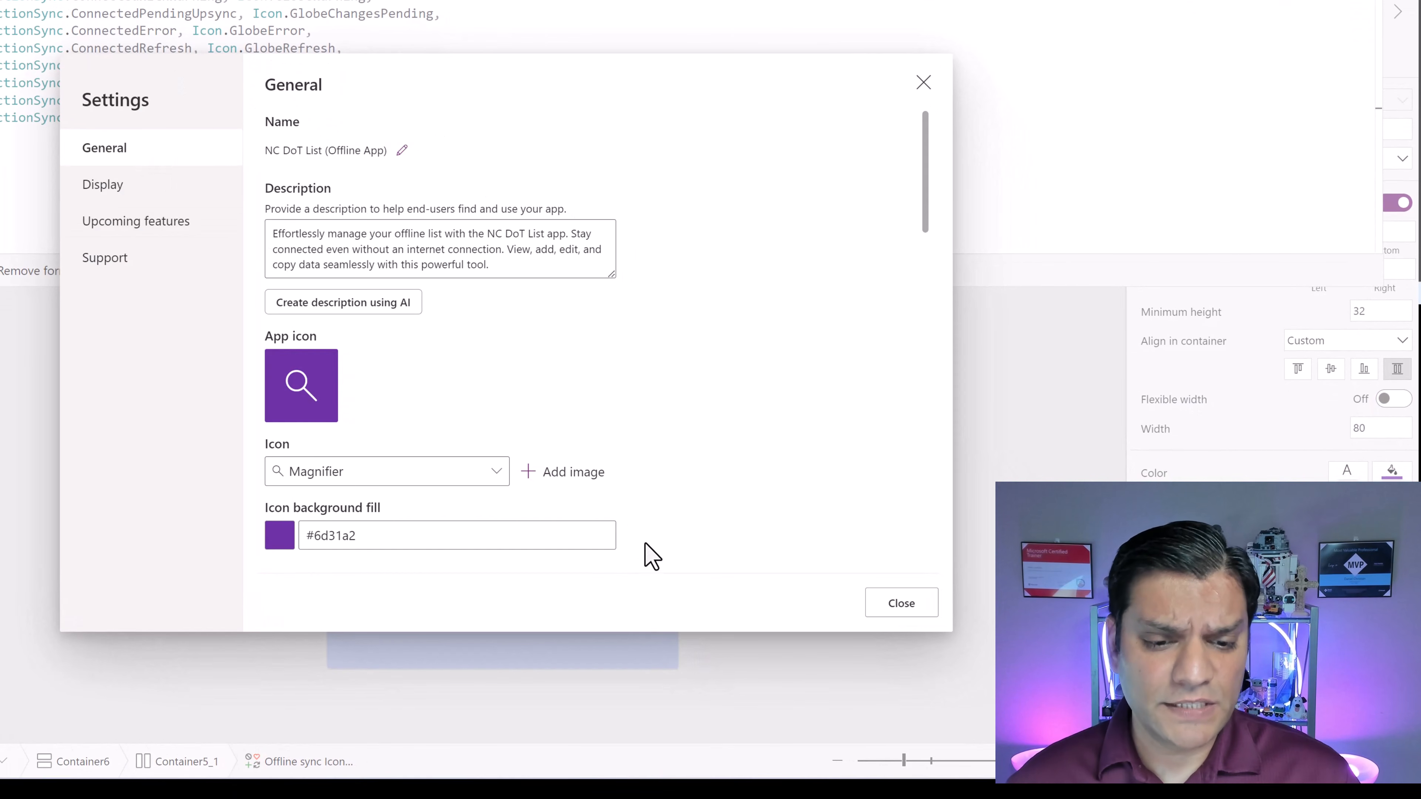
pyautogui.scroll(-1, 652, 531)
pyautogui.scroll(-7, 652, 532)
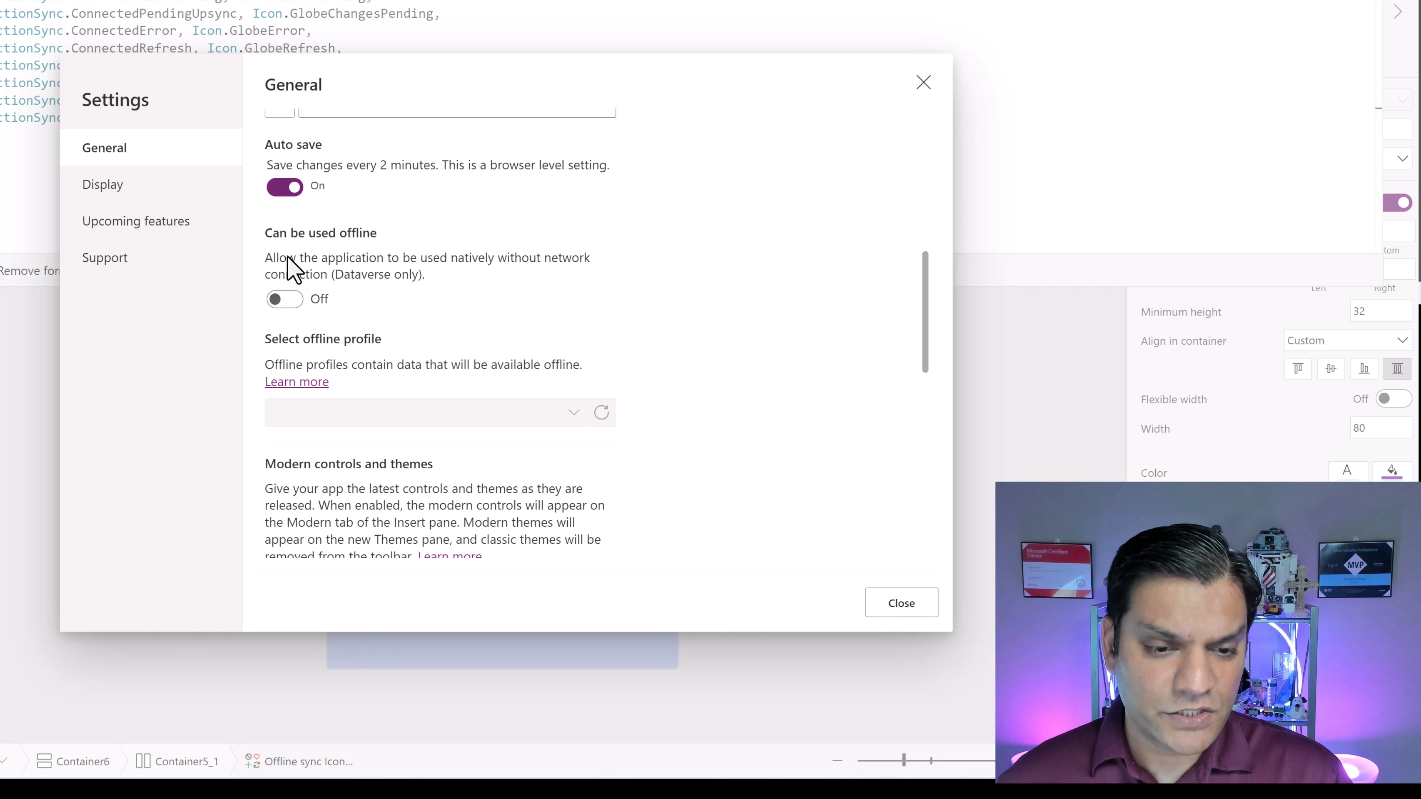
pyautogui.click(290, 305)
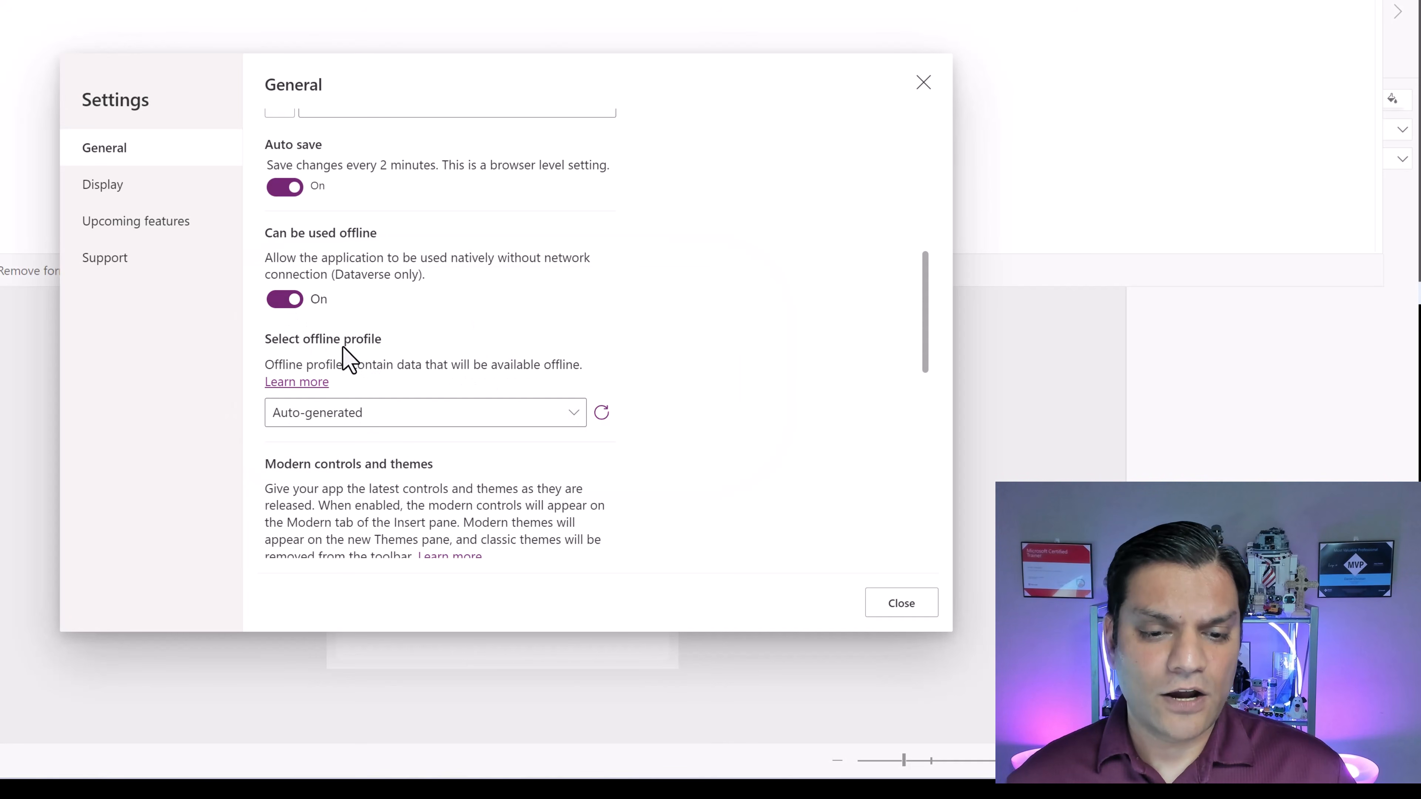
pyautogui.click(390, 419)
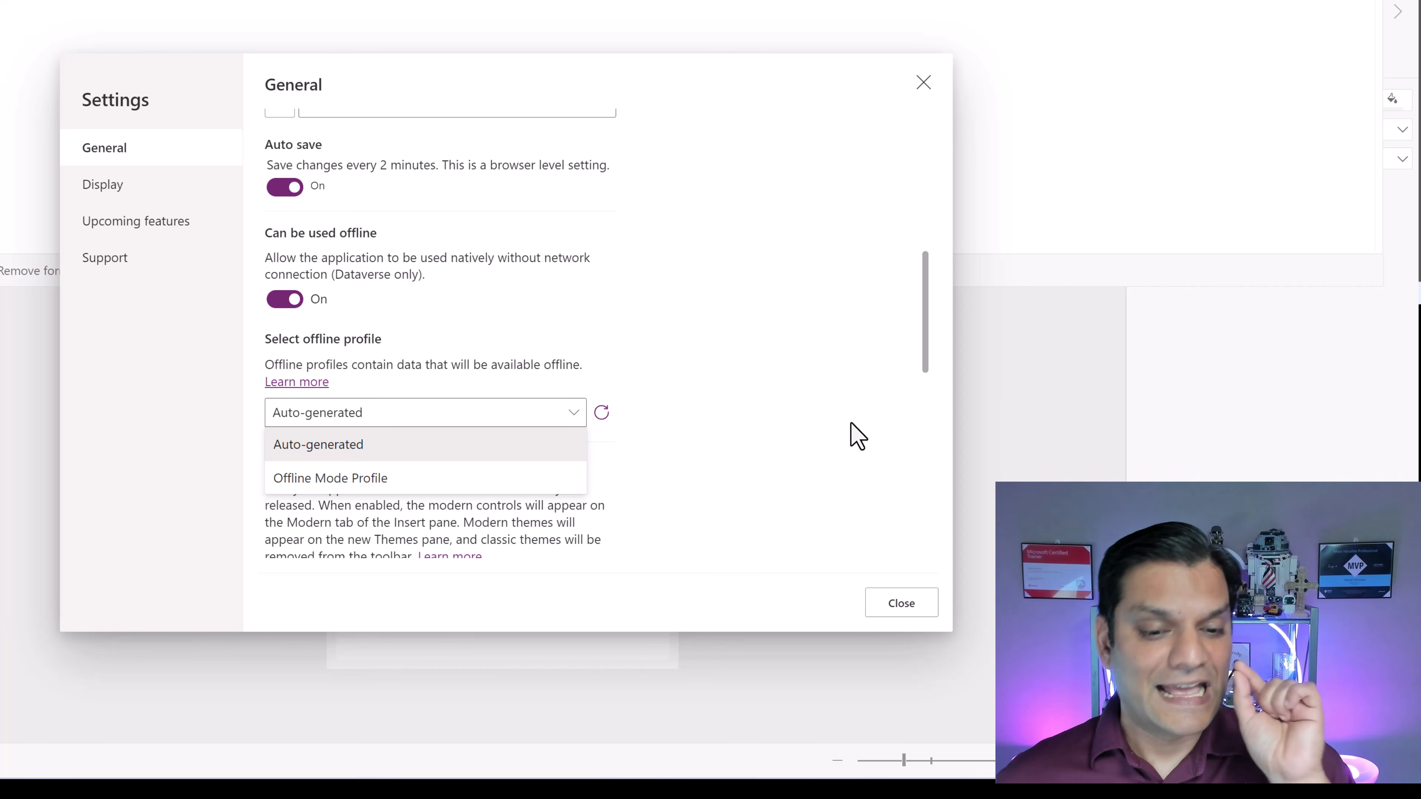
pyautogui.click(455, 482)
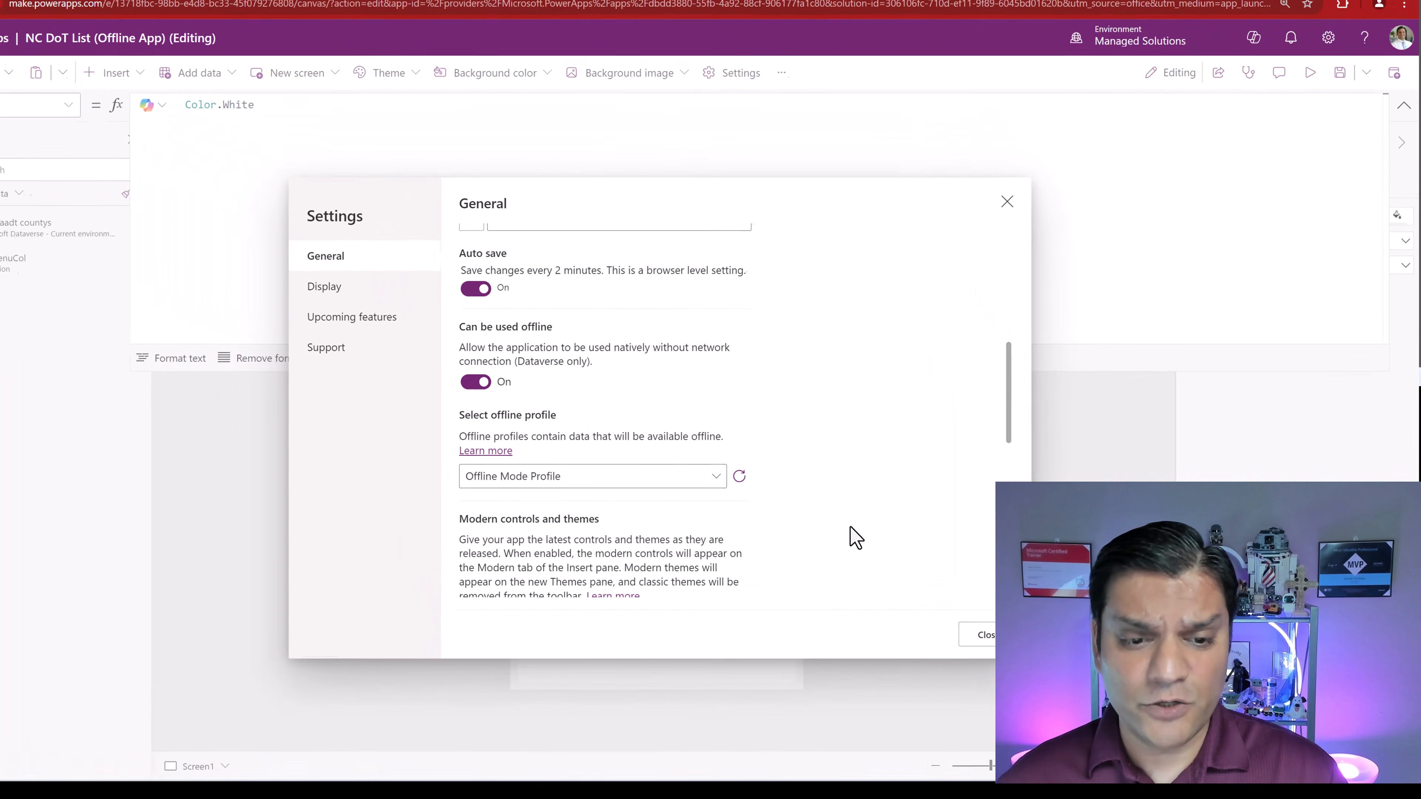
# - Close settings, save the NC DoT List app, and publish this version
pyautogui.click(1014, 644)
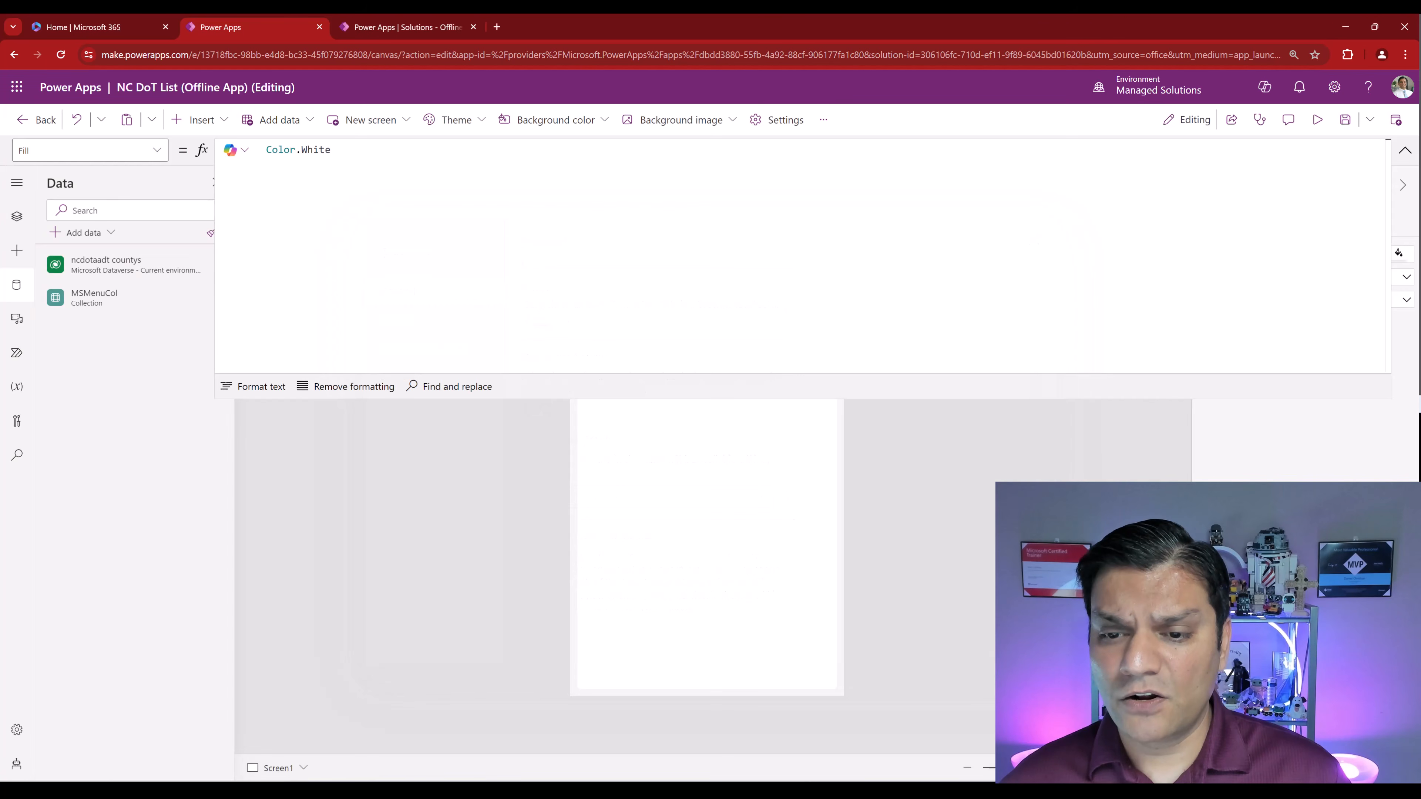
pyautogui.click(1344, 120)
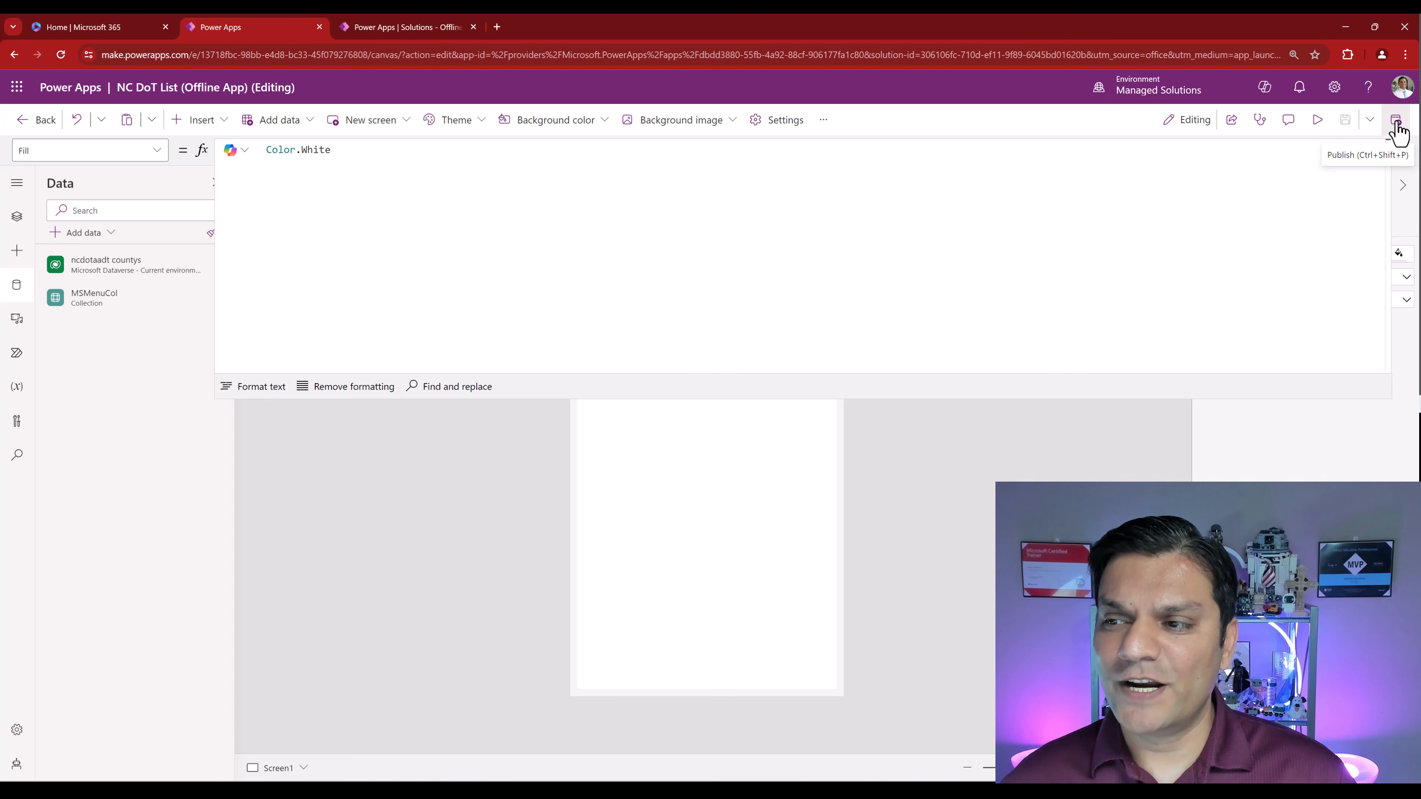
pyautogui.click(1397, 128)
pyautogui.click(748, 594)
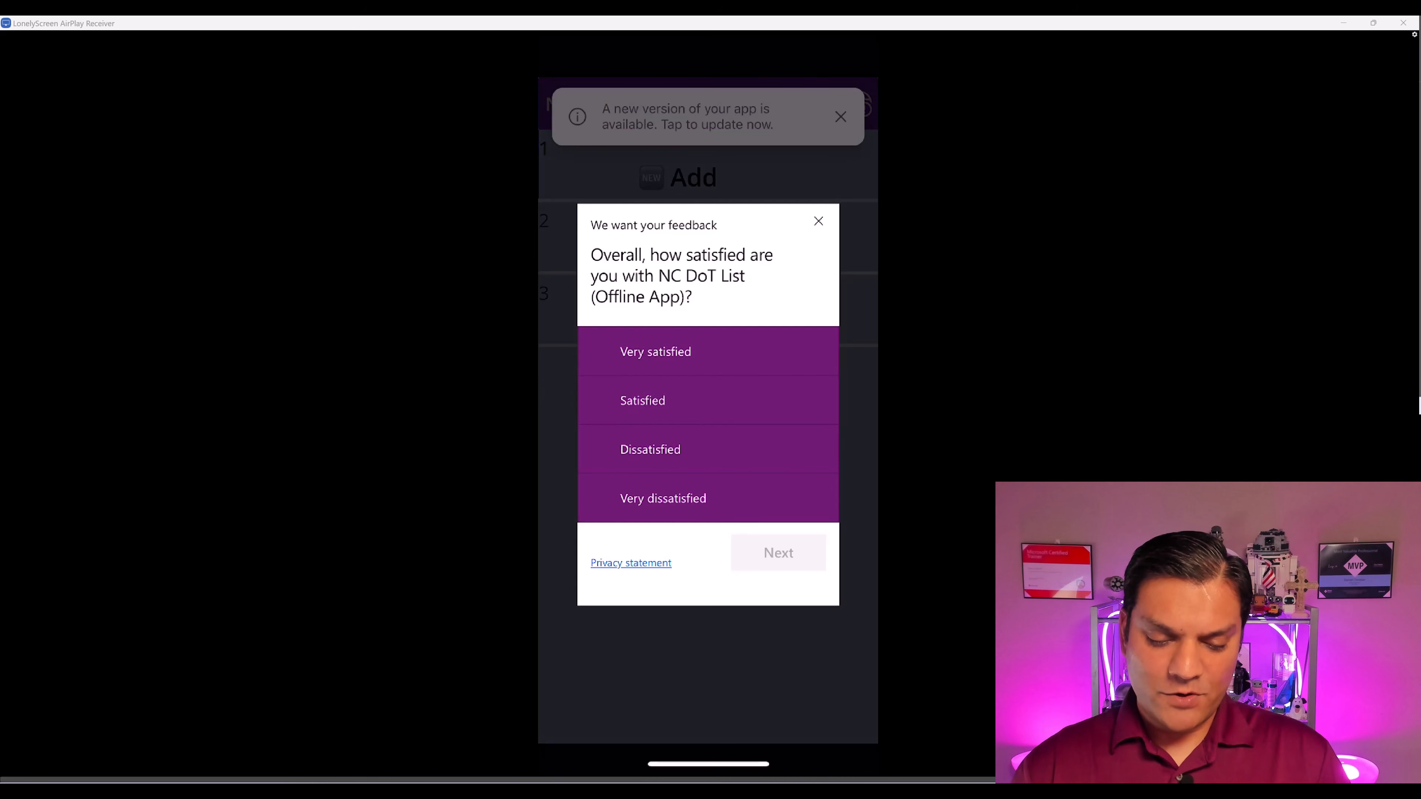
# - Dismiss the feedback survey and install the new NC DoT app version from the banner
pyautogui.click(818, 221)
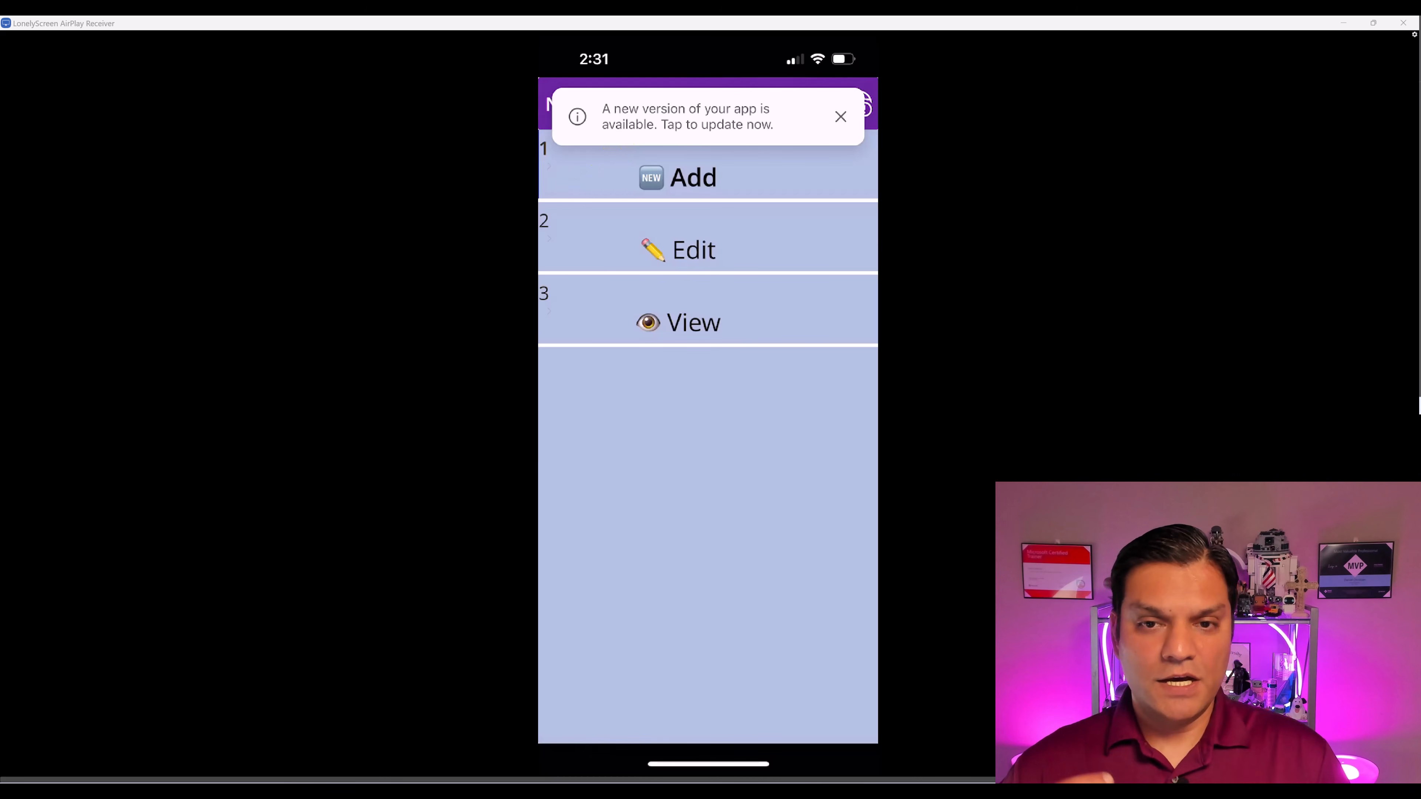
pyautogui.click(688, 116)
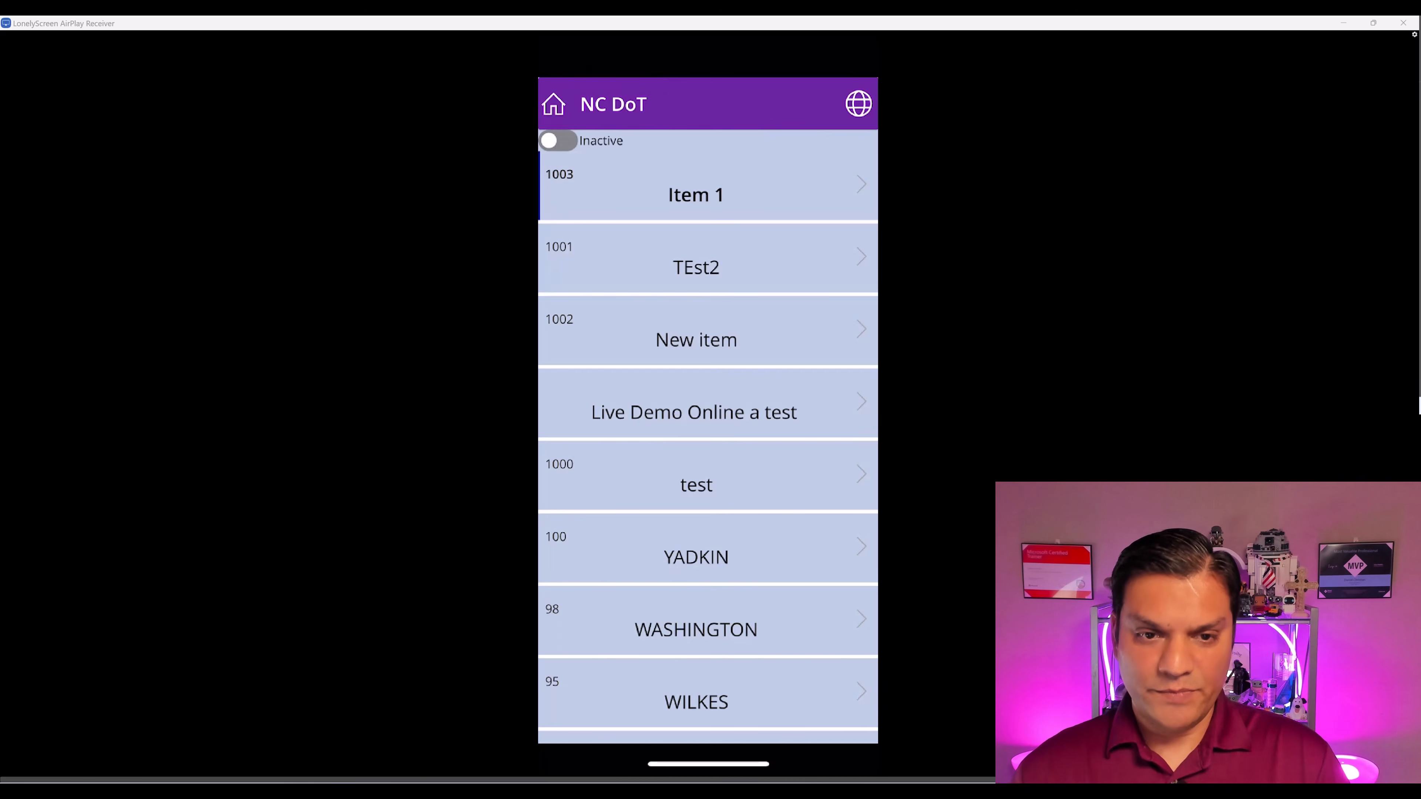
# - Bring up the Offline sync panel: Connected, Ready, last synced 14:31, 3 tables available
pyautogui.moveTo(602, 337)
pyautogui.mouseDown()
pyautogui.moveTo(515, 338)
pyautogui.moveTo(603, 385)
pyautogui.mouseUp()
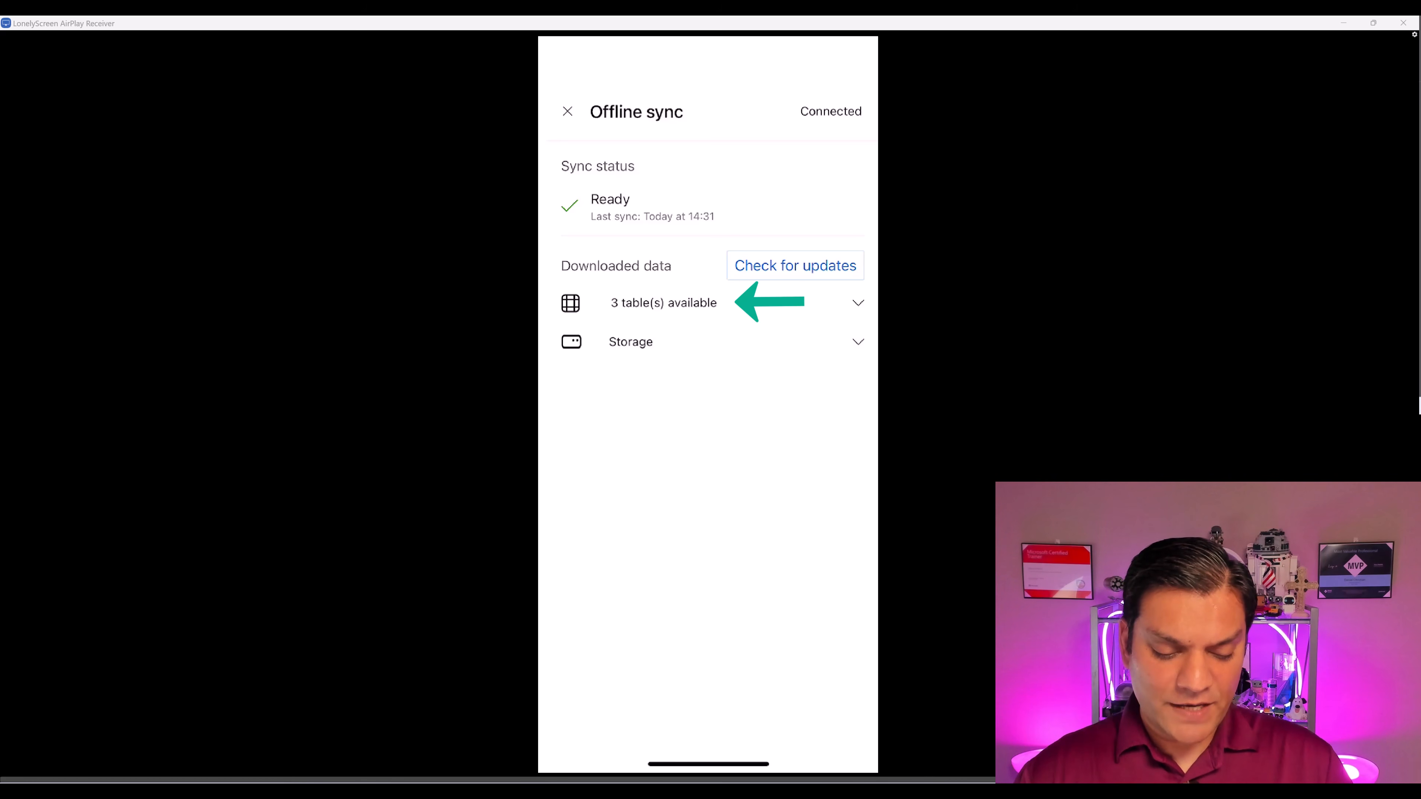
# - Expand '3 table(s) available' to list the tables downloaded for offline use
pyautogui.click(858, 303)
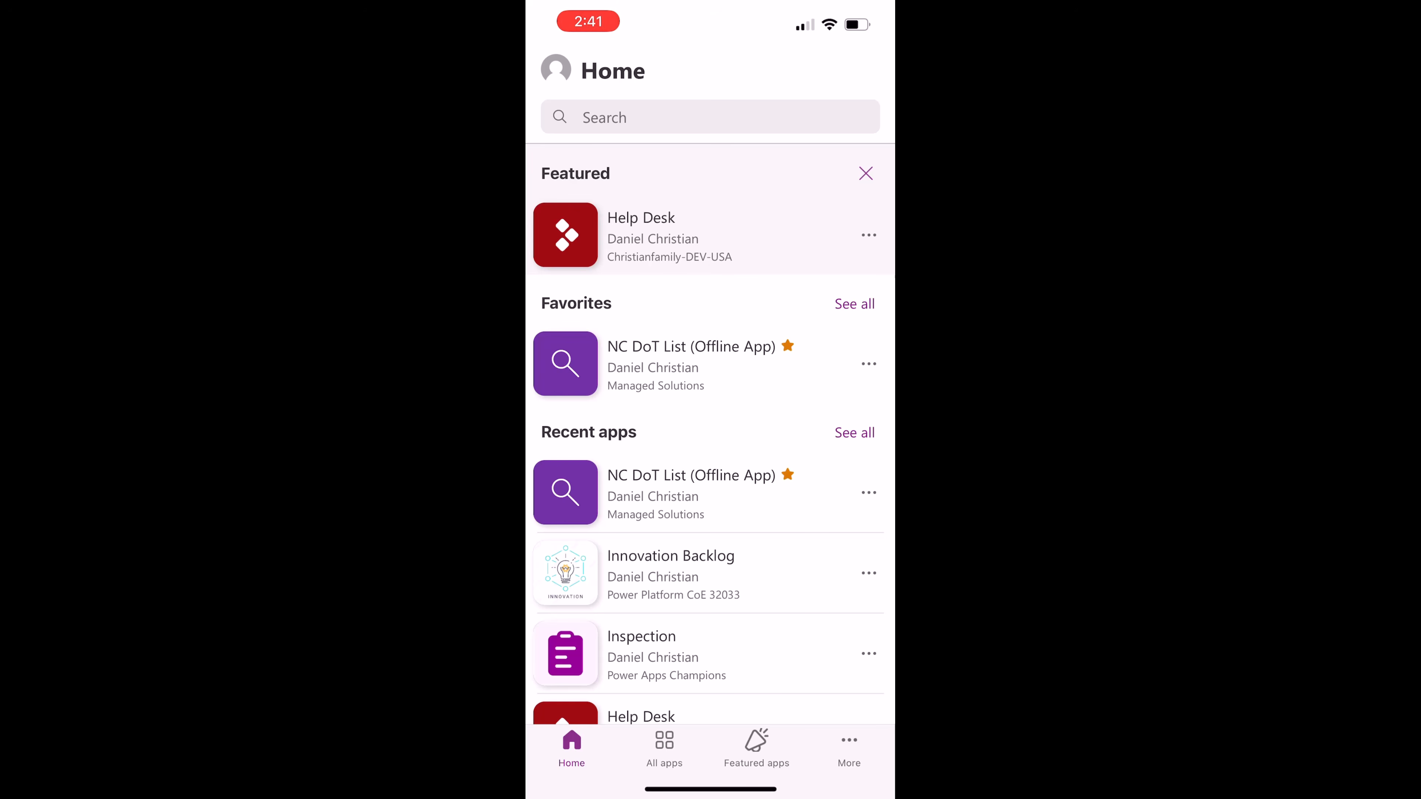
# - Turn on Airplane Mode in Control Center, then launch NC DoT List (Offline App)
pyautogui.moveTo(840, 16); pyautogui.dragTo(833, 392)
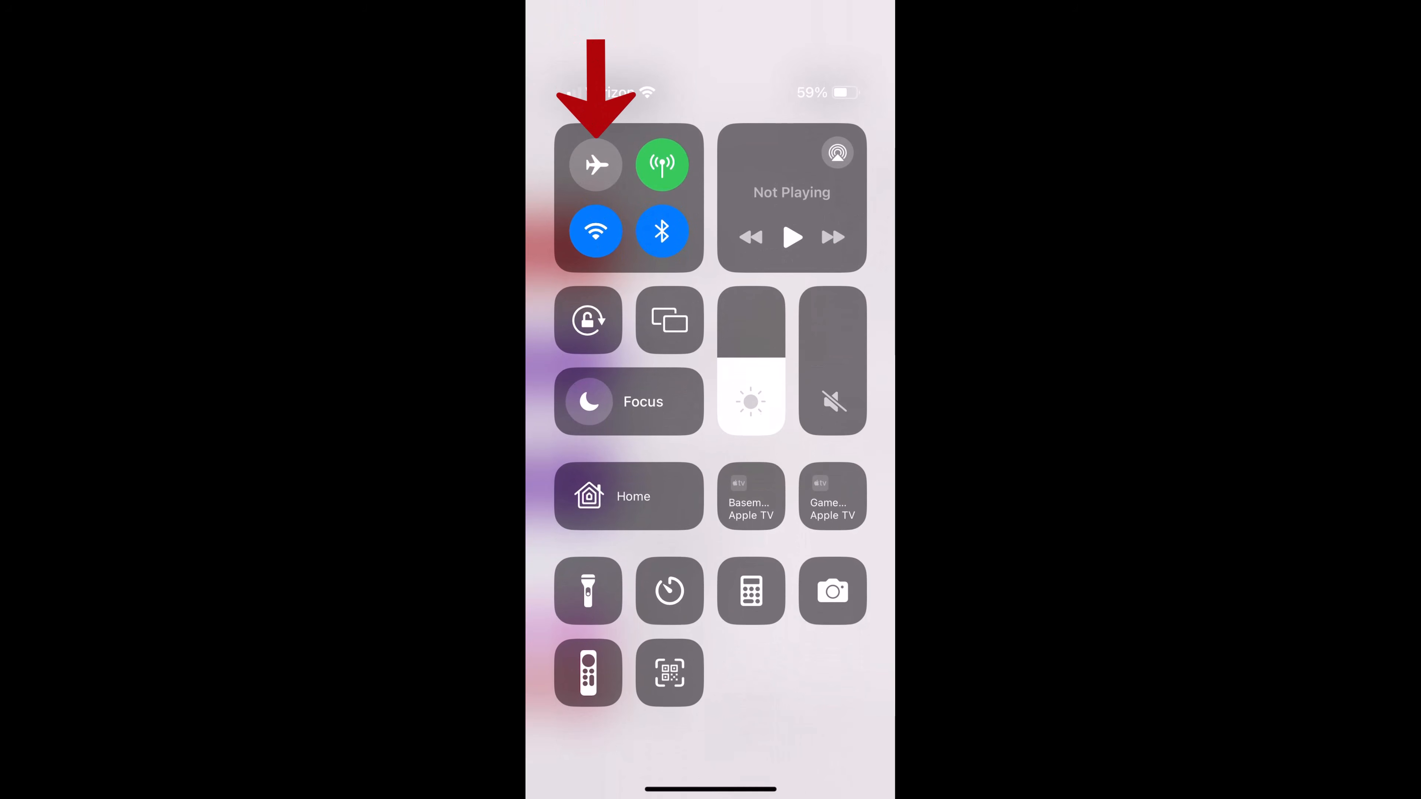
pyautogui.click(595, 165)
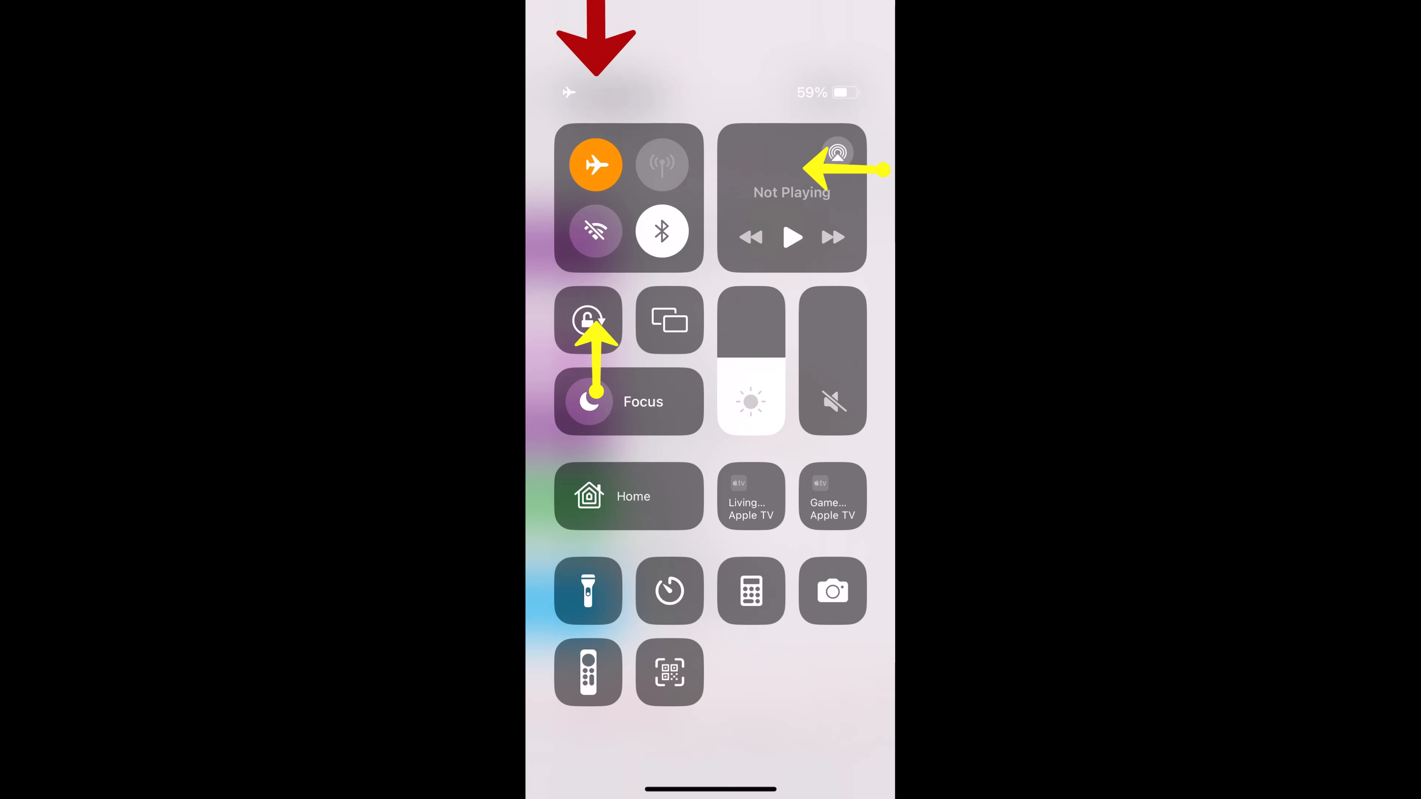
pyautogui.scroll(3, 711, 434)
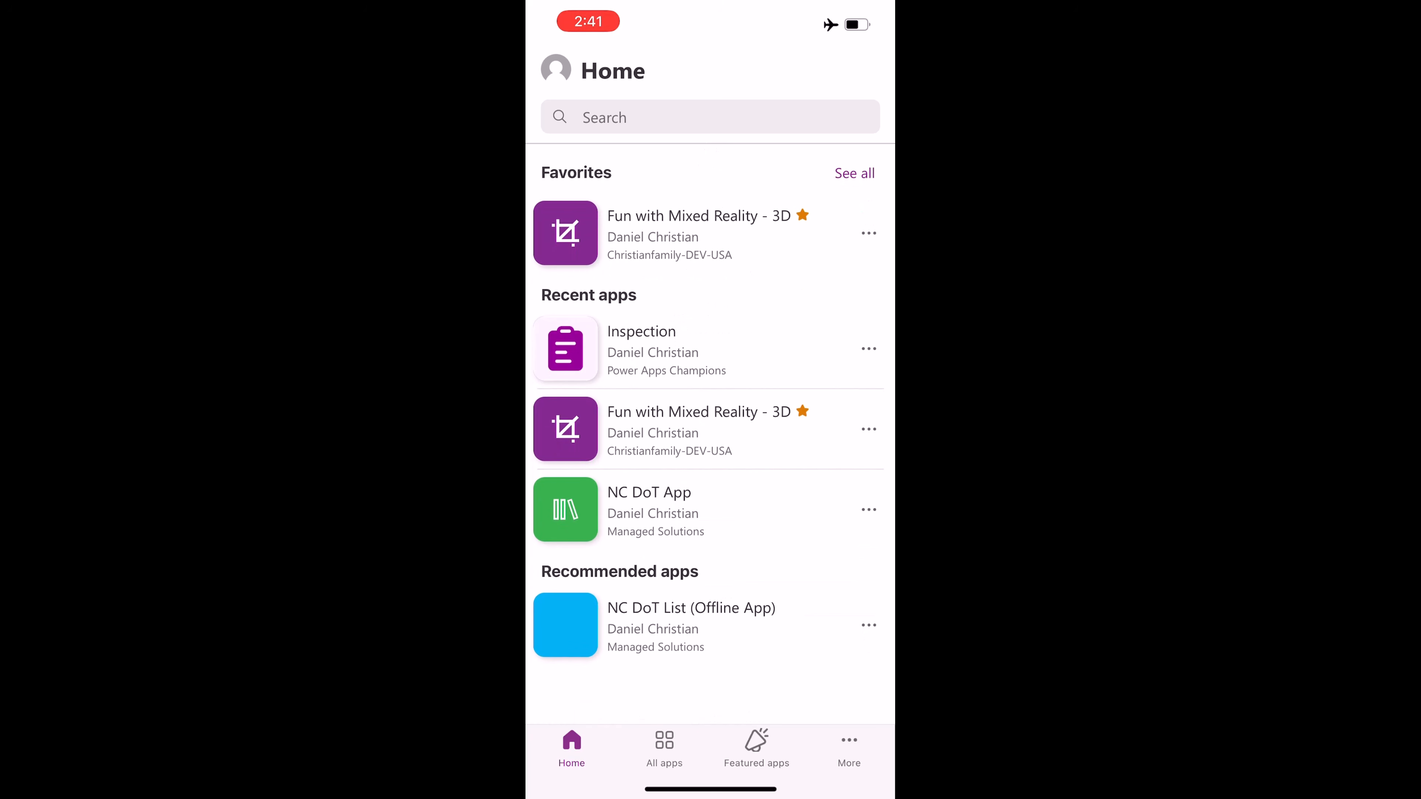
pyautogui.scroll(-2, 710, 625)
pyautogui.click(671, 625)
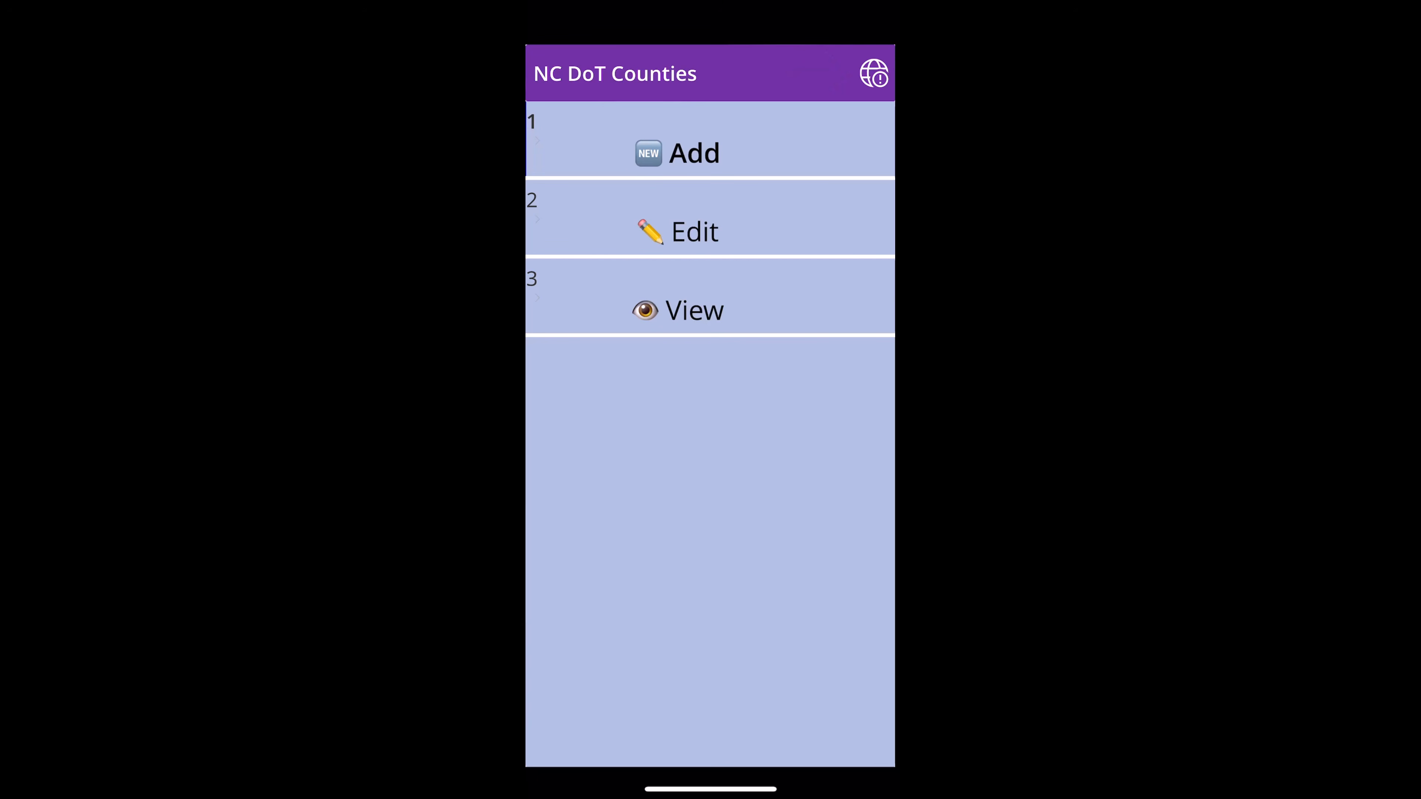
# - Check the offline sync status (Not connected, download couldn't finish), then close it
pyautogui.click(873, 73)
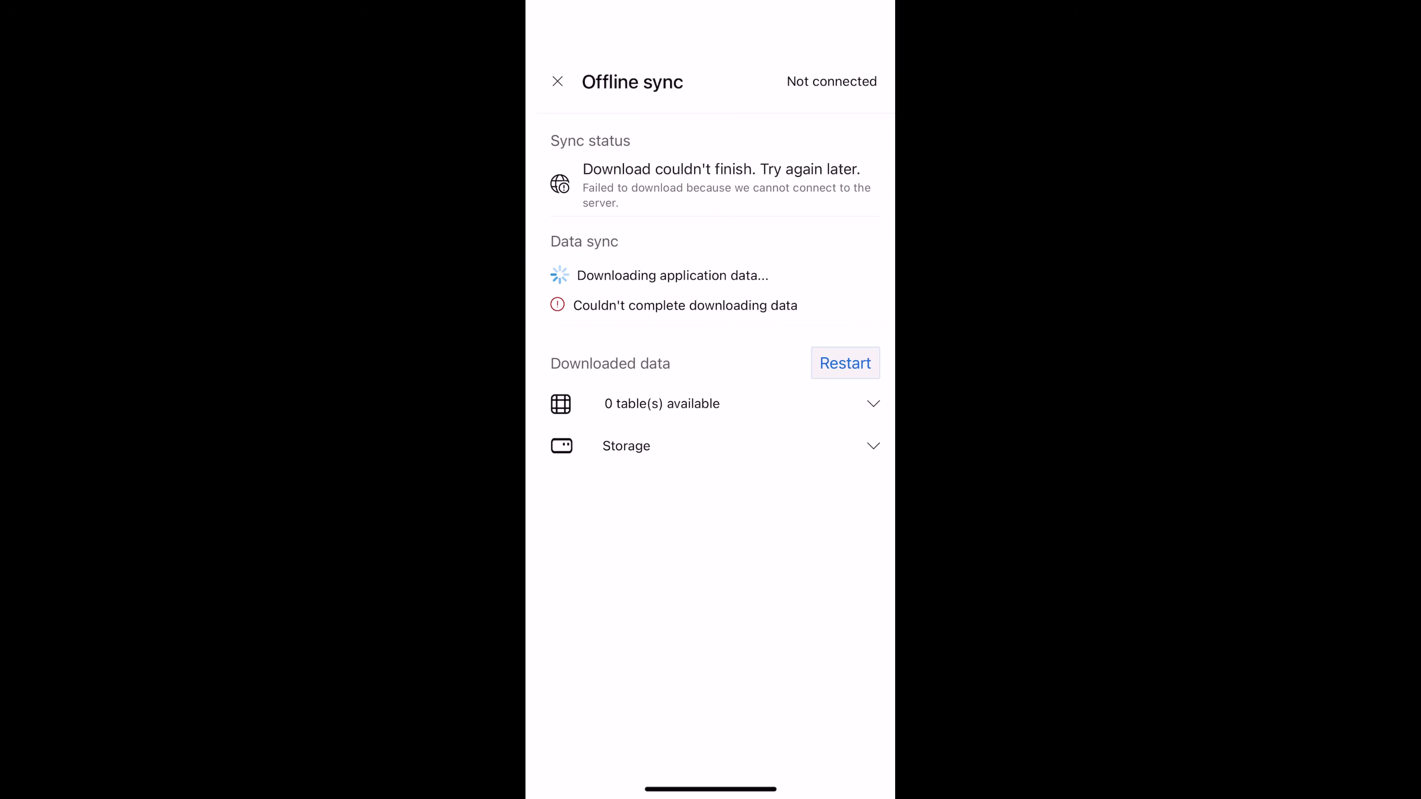
pyautogui.click(557, 81)
# - Browse the cached NC DoT items, view Item 1, then open item 1004 'Live Demo Online a test'
pyautogui.click(694, 310)
pyautogui.scroll(1, 710, 446)
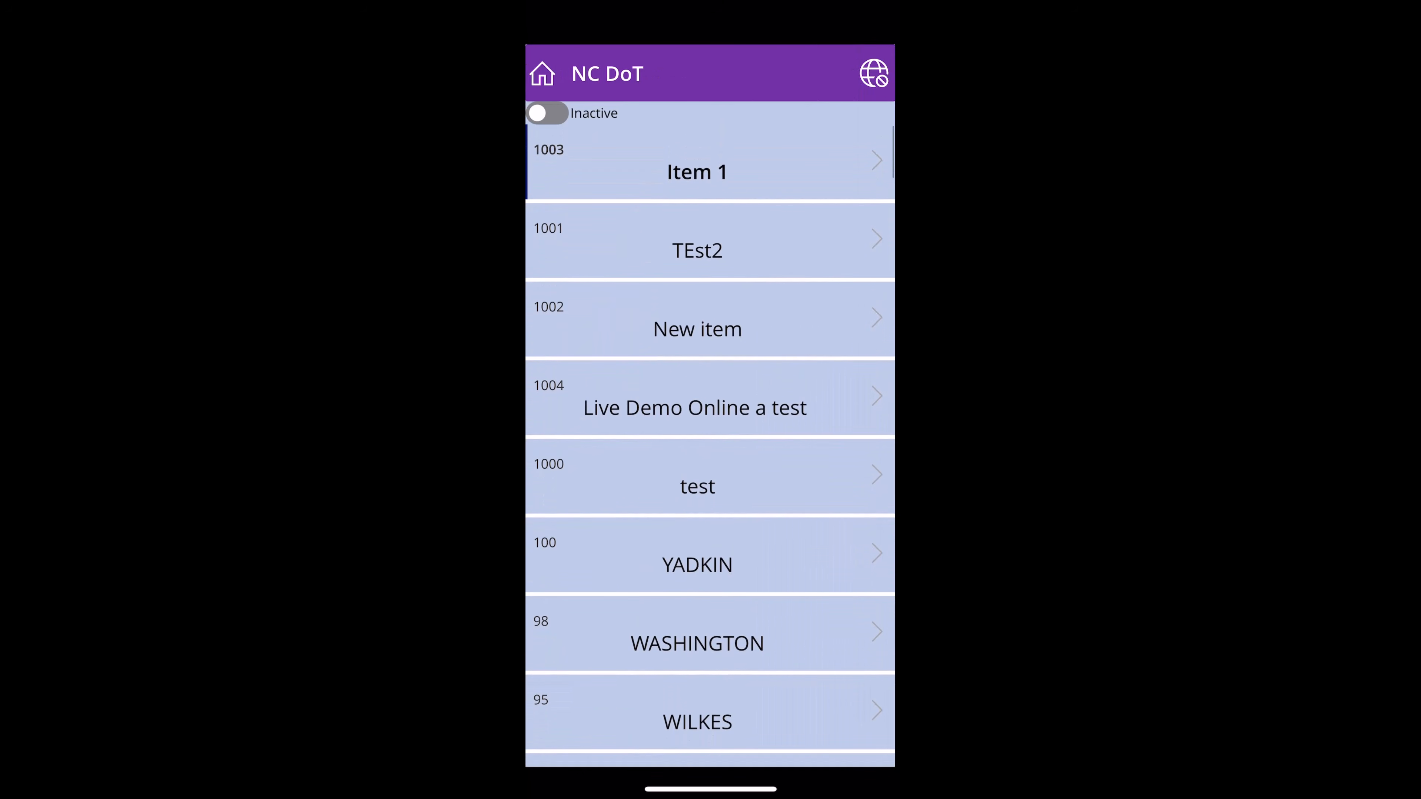
pyautogui.scroll(-10, 710, 446)
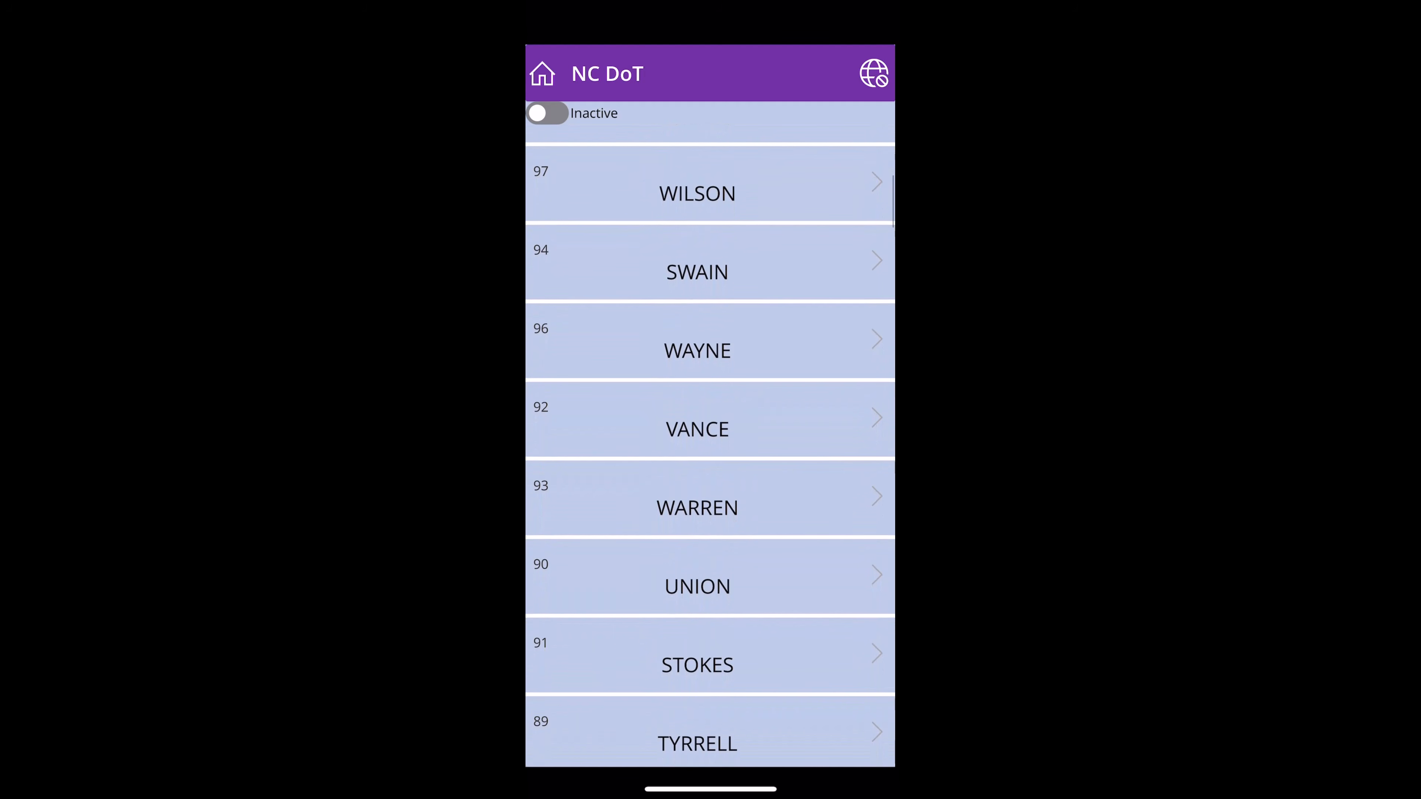
pyautogui.scroll(10, 709, 446)
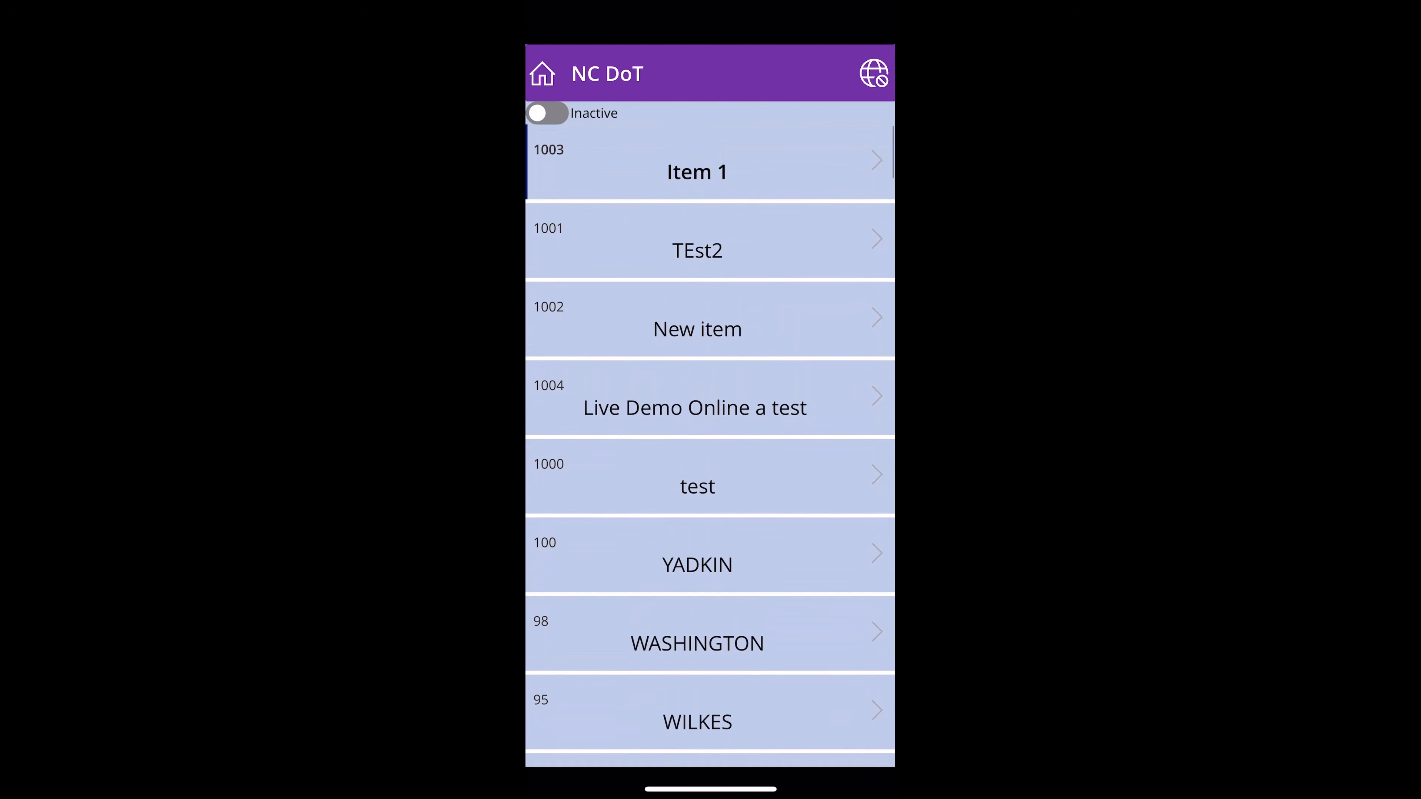
pyautogui.click(876, 161)
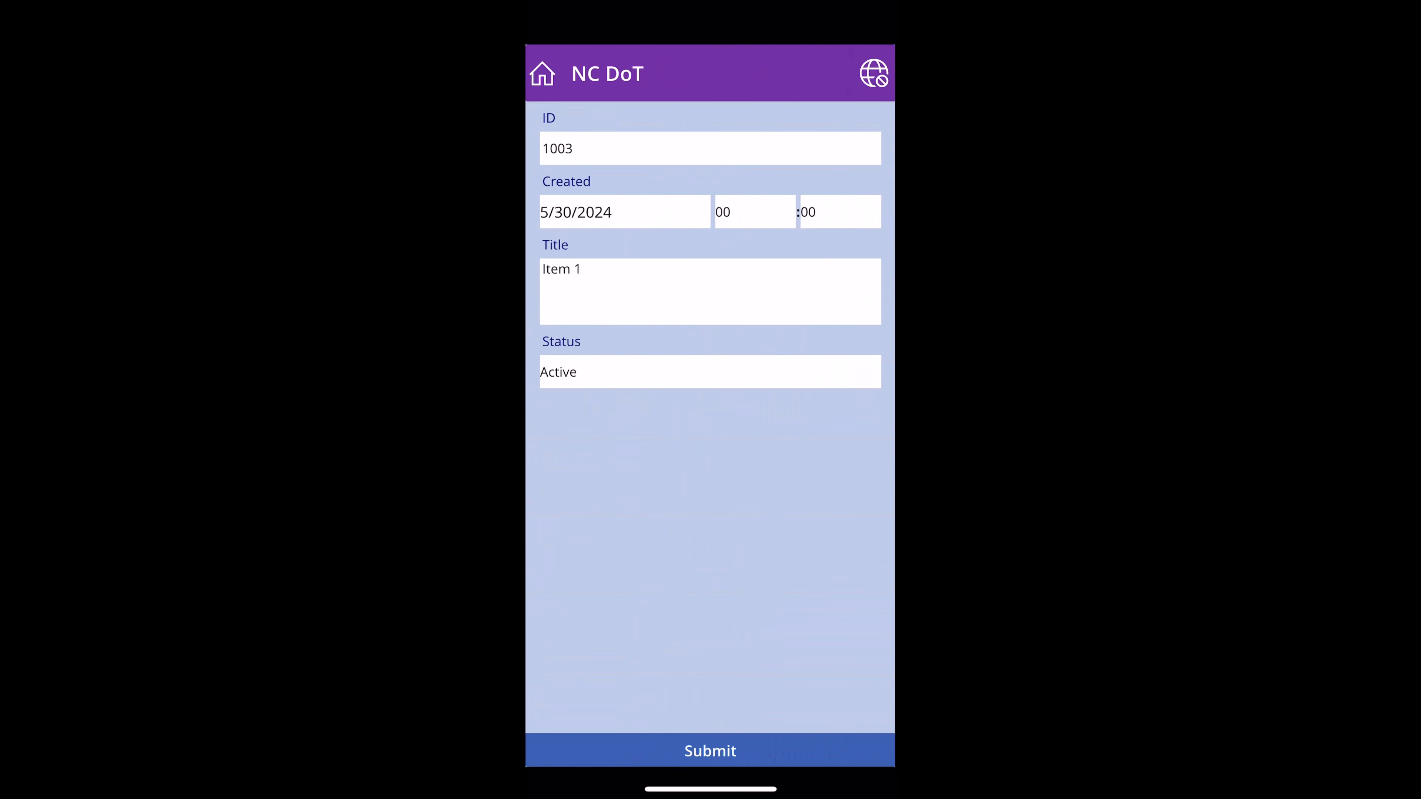
pyautogui.click(543, 73)
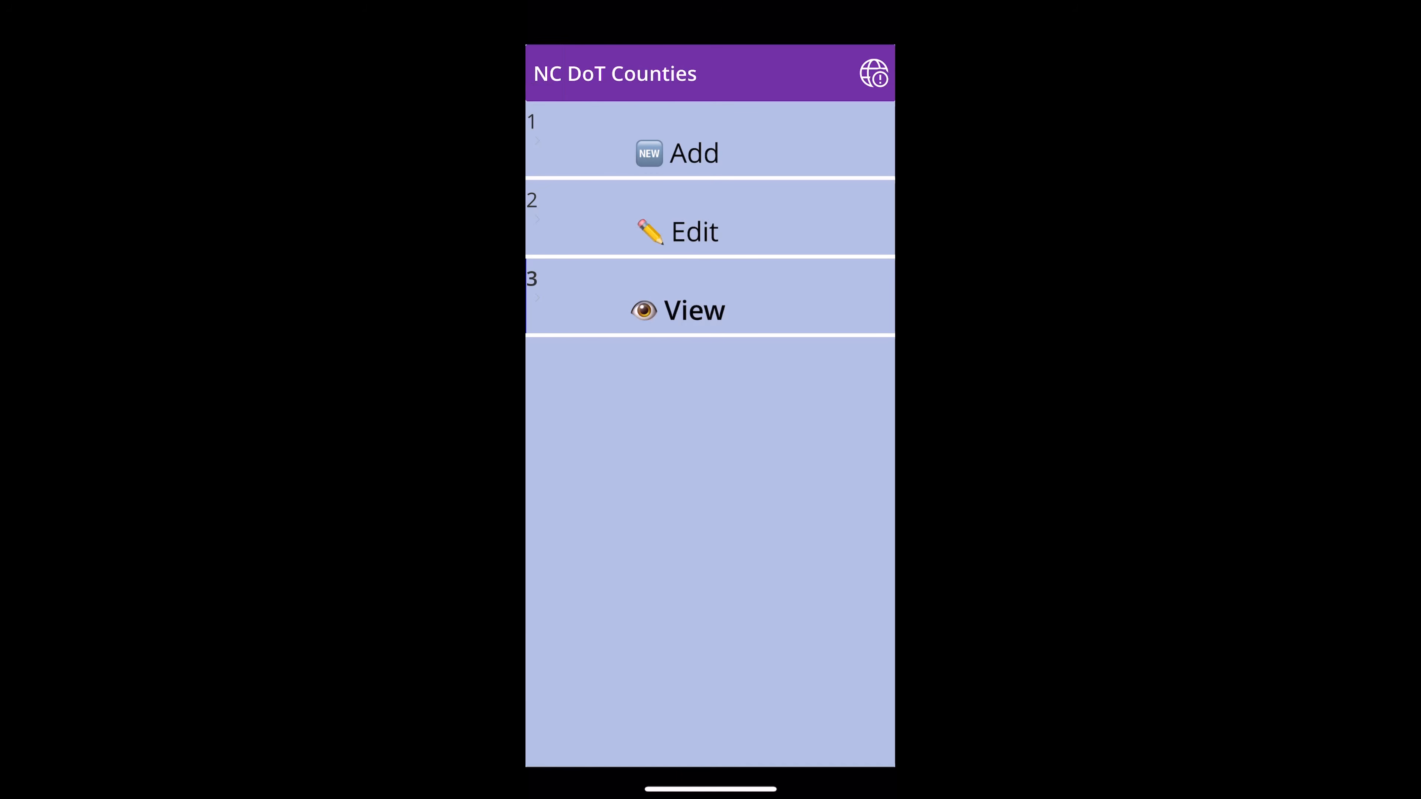
pyautogui.click(693, 310)
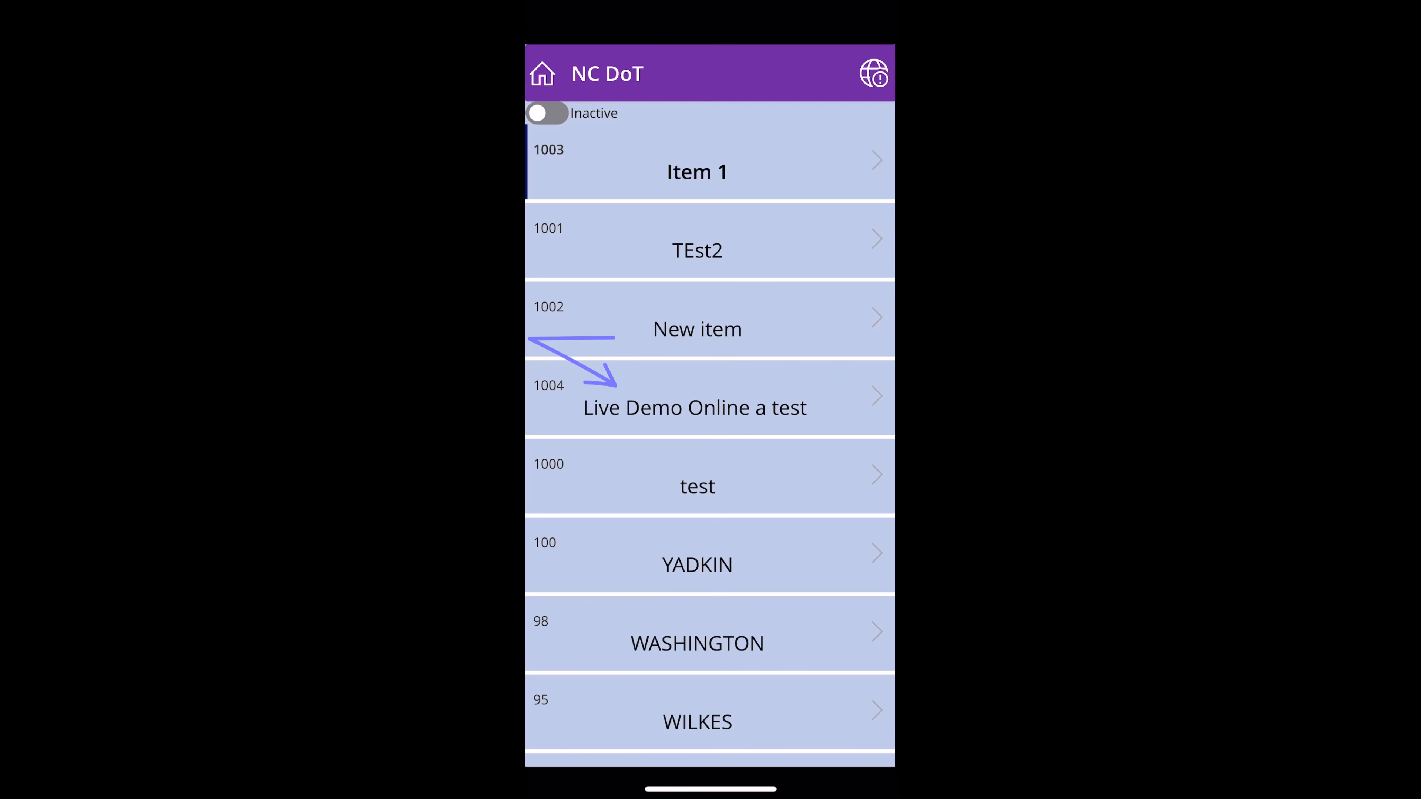
pyautogui.click(710, 398)
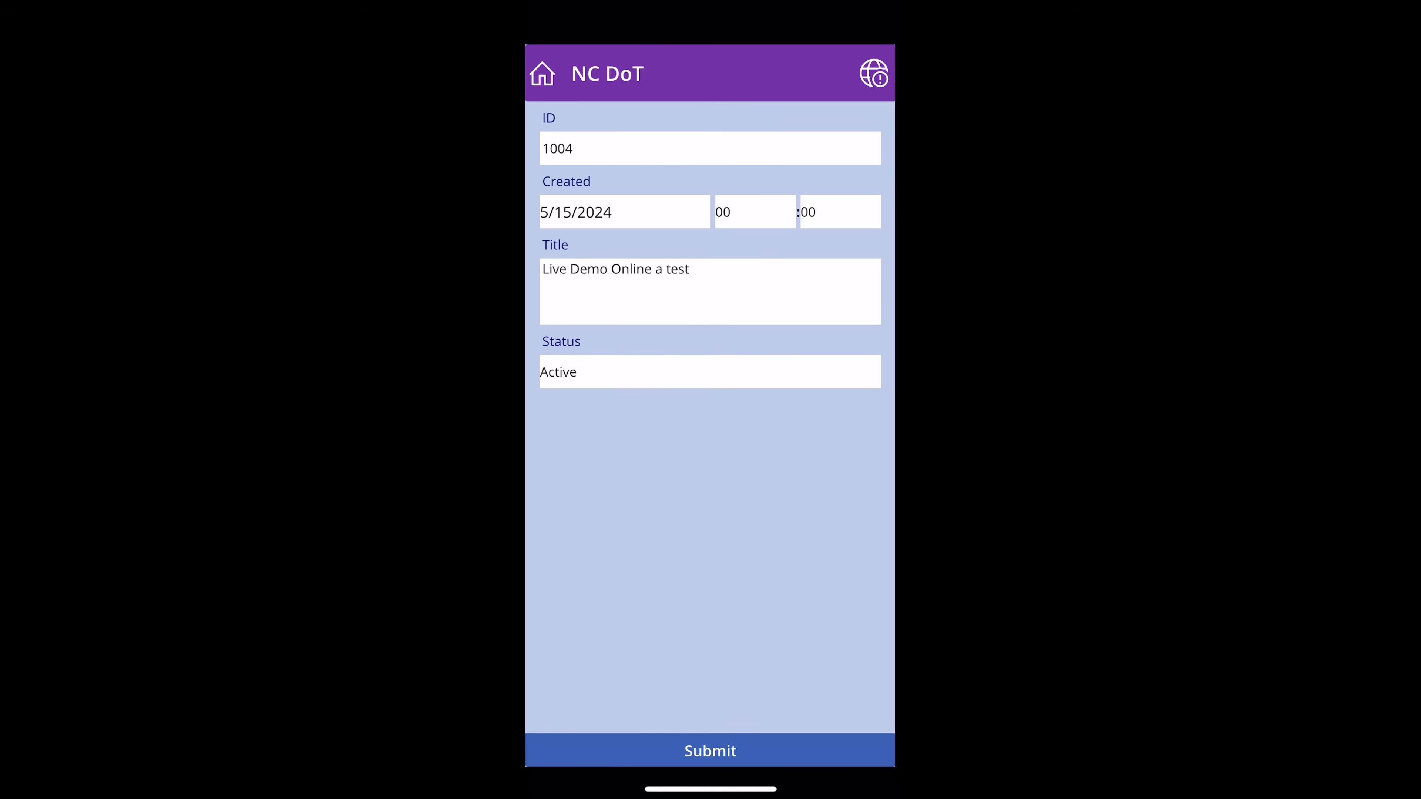
# - Retitle item 1004 to 'Live demo offline test' and submit it offline
pyautogui.click(697, 277)
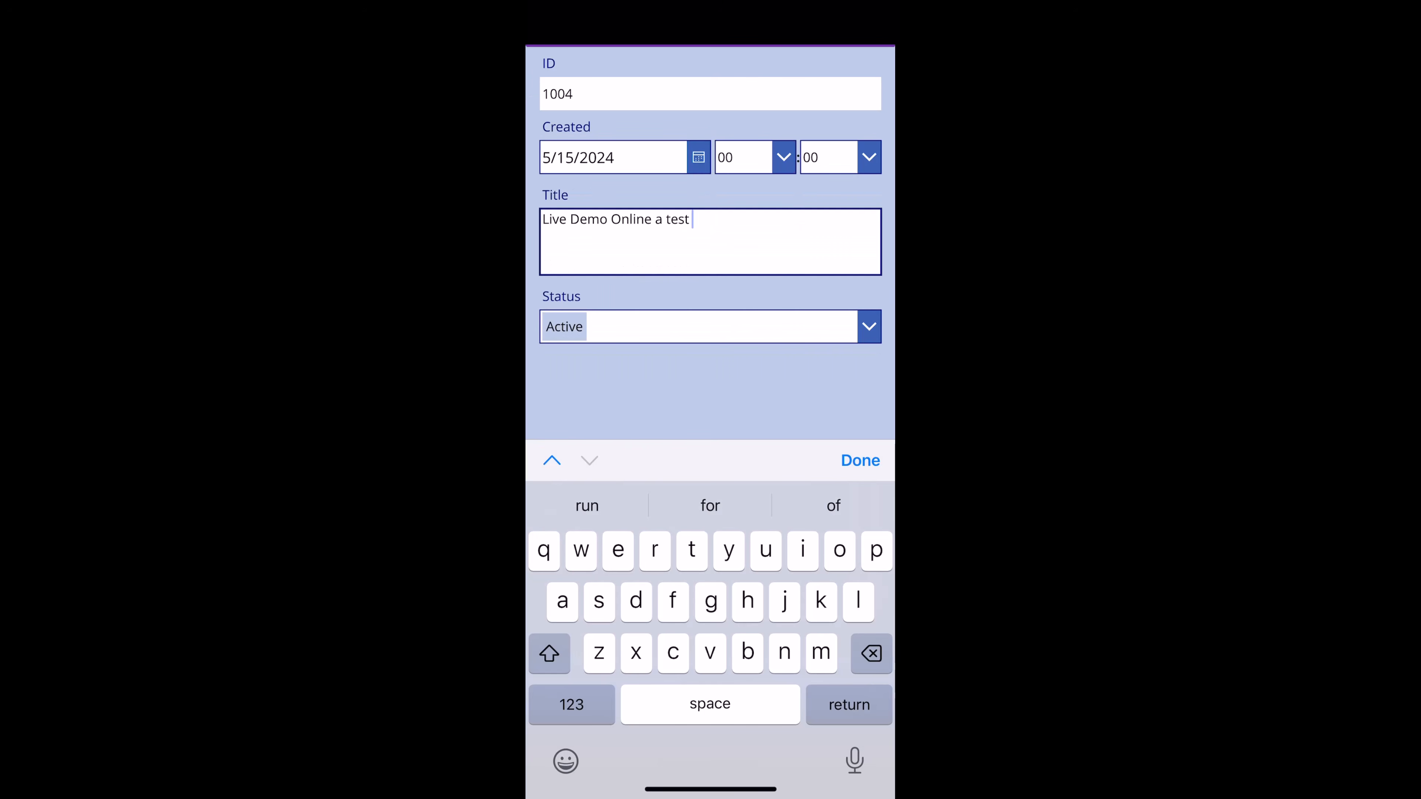
pyautogui.press('BackSpace')
pyautogui.press('BackSpace')
pyautogui.press('BackSpace')
pyautogui.press('BackSpace')
pyautogui.press('BackSpace')
pyautogui.press('BackSpace')
pyautogui.press('BackSpace')
pyautogui.press('BackSpace')
pyautogui.press('BackSpace')
pyautogui.press('BackSpace')
pyautogui.press('BackSpace')
pyautogui.press('BackSpace')
pyautogui.press('BackSpace')
pyautogui.press('BackSpace')
pyautogui.press('BackSpace')
pyautogui.press('BackSpace')
pyautogui.press('BackSpace')
pyautogui.press('BackSpace')
pyautogui.press('BackSpace')
pyautogui.press('BackSpace')
pyautogui.press('BackSpace')
pyautogui.press('BackSpace')
pyautogui.write('Live demo offline test')
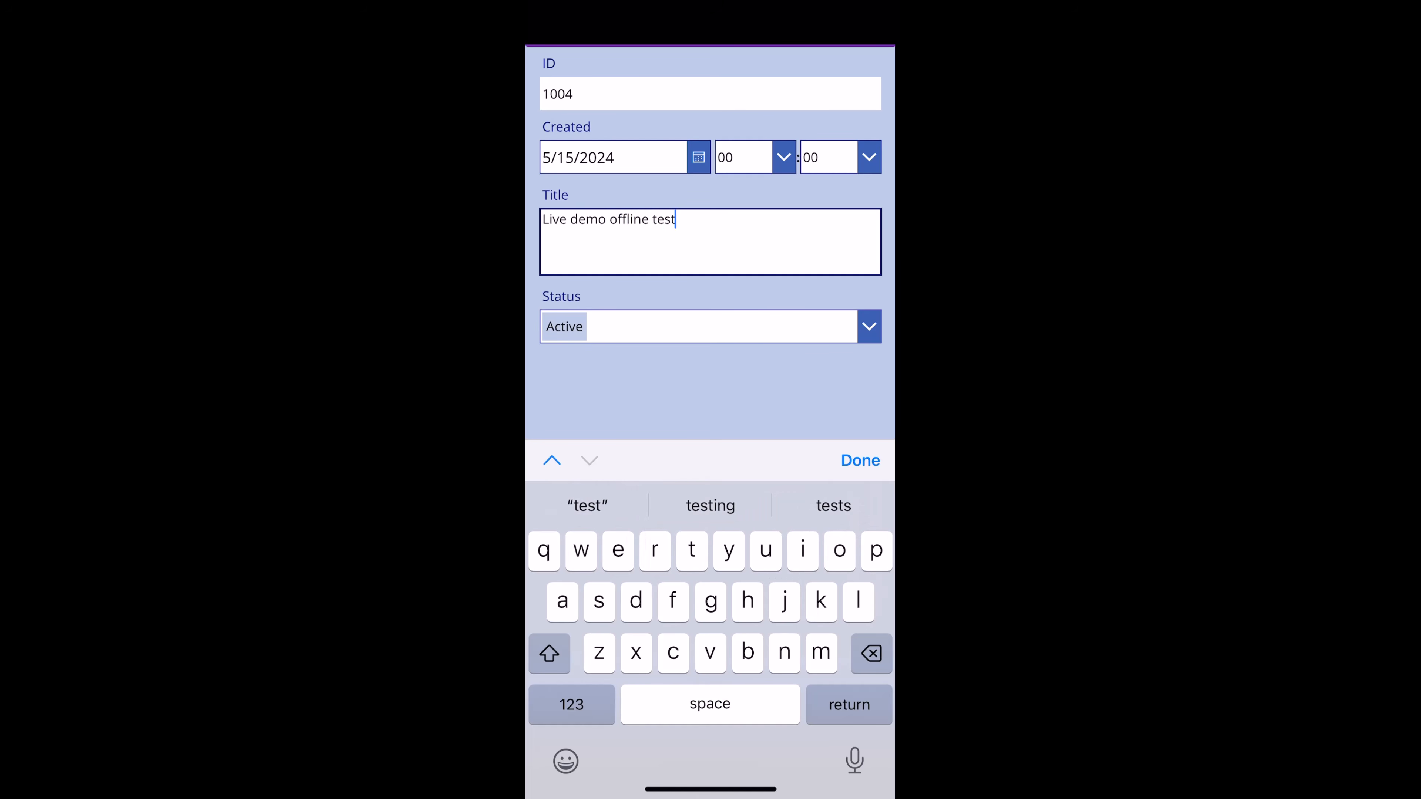
pyautogui.click(860, 460)
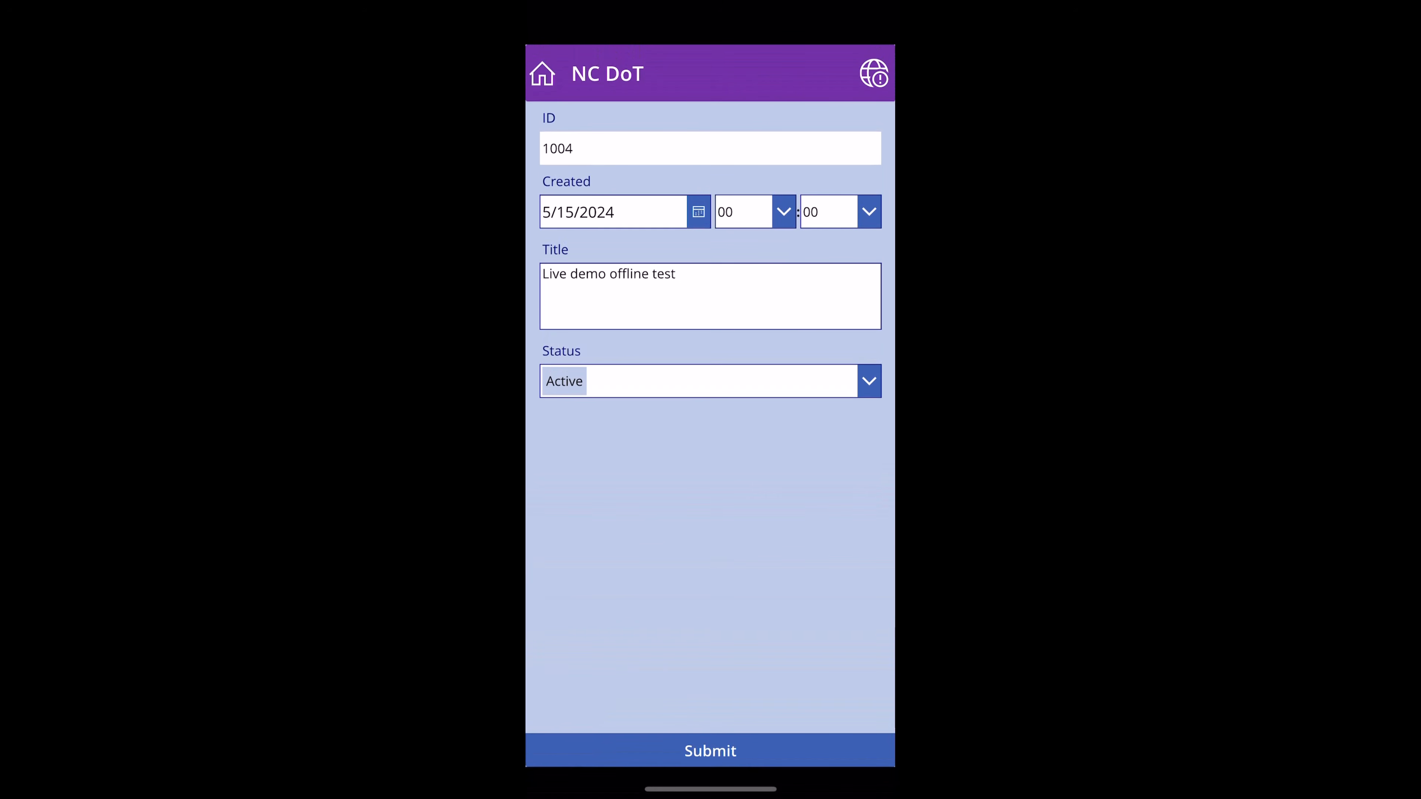
pyautogui.click(710, 751)
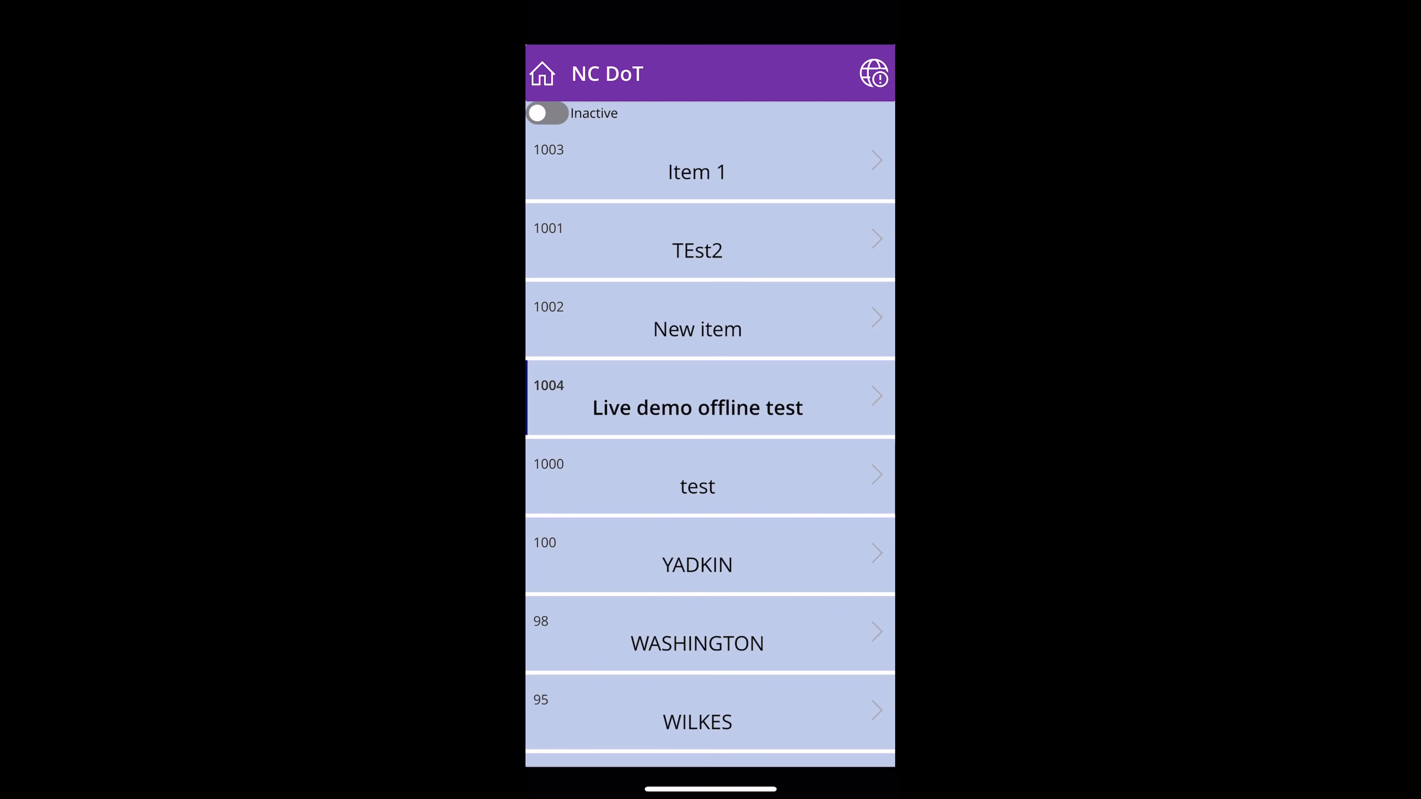
# - Force-close and relaunch Power Apps, then open the item list to confirm the offline edit persisted
pyautogui.moveTo(711, 789); pyautogui.dragTo(710, 560)
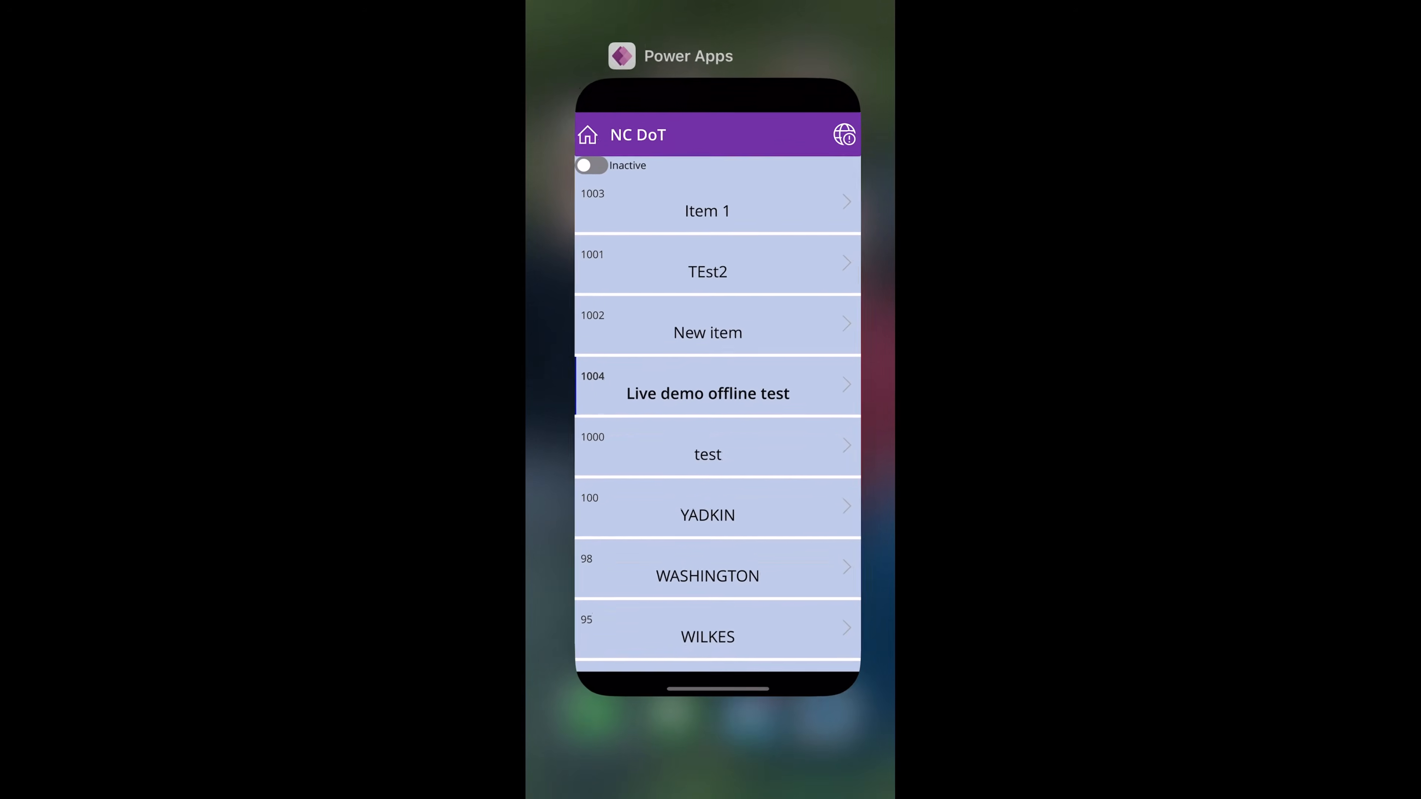
pyautogui.moveTo(710, 448); pyautogui.dragTo(710, 112)
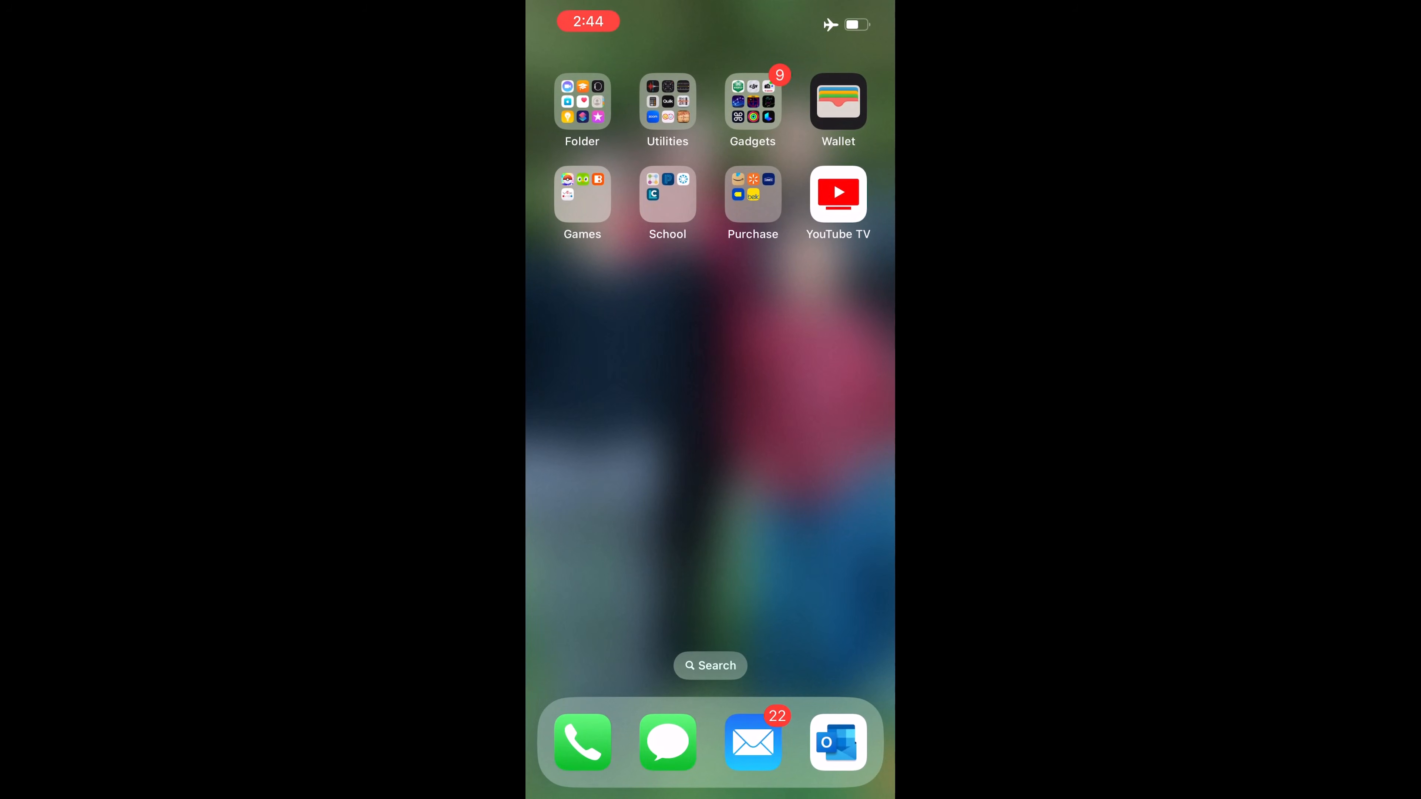
pyautogui.moveTo(616, 419); pyautogui.dragTo(811, 420)
pyautogui.click(582, 380)
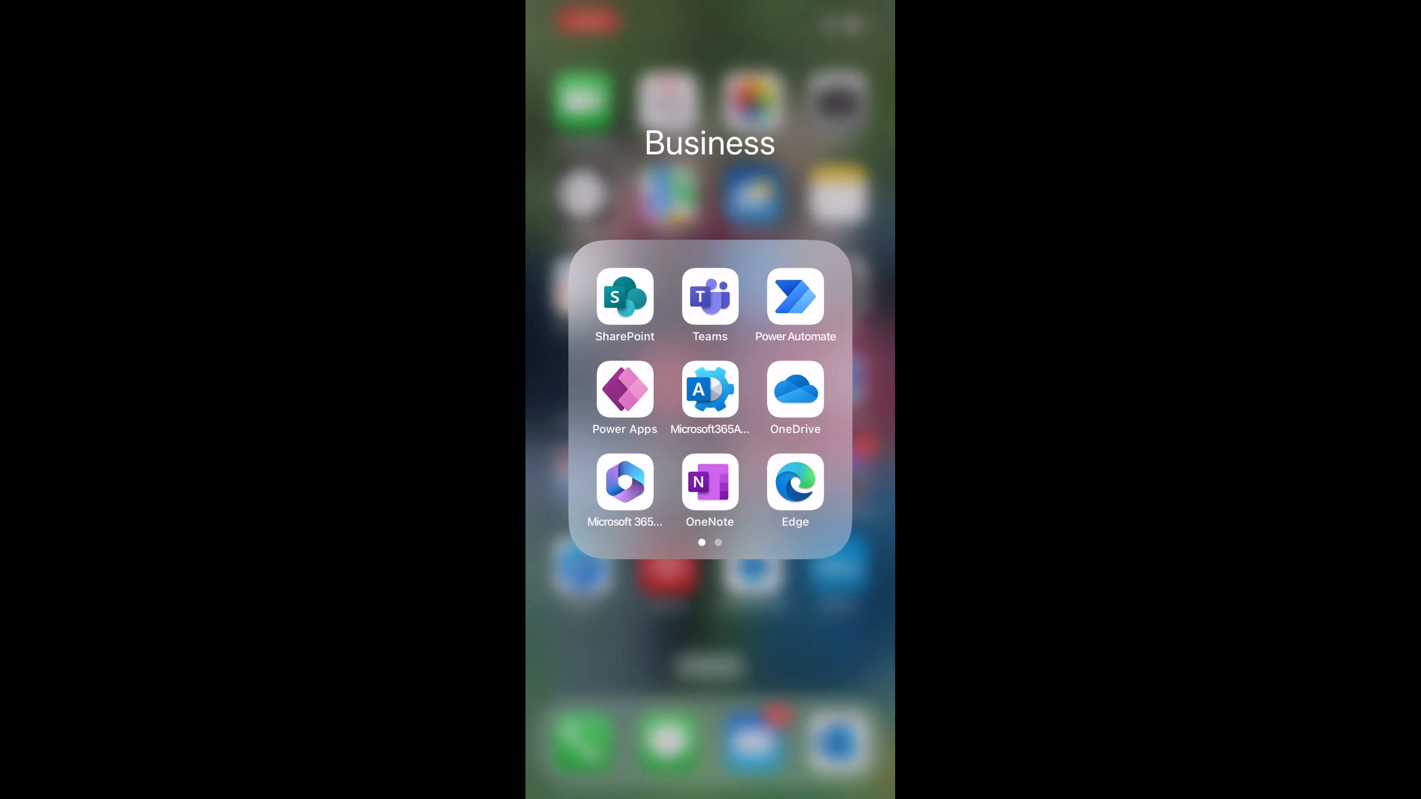
pyautogui.click(625, 389)
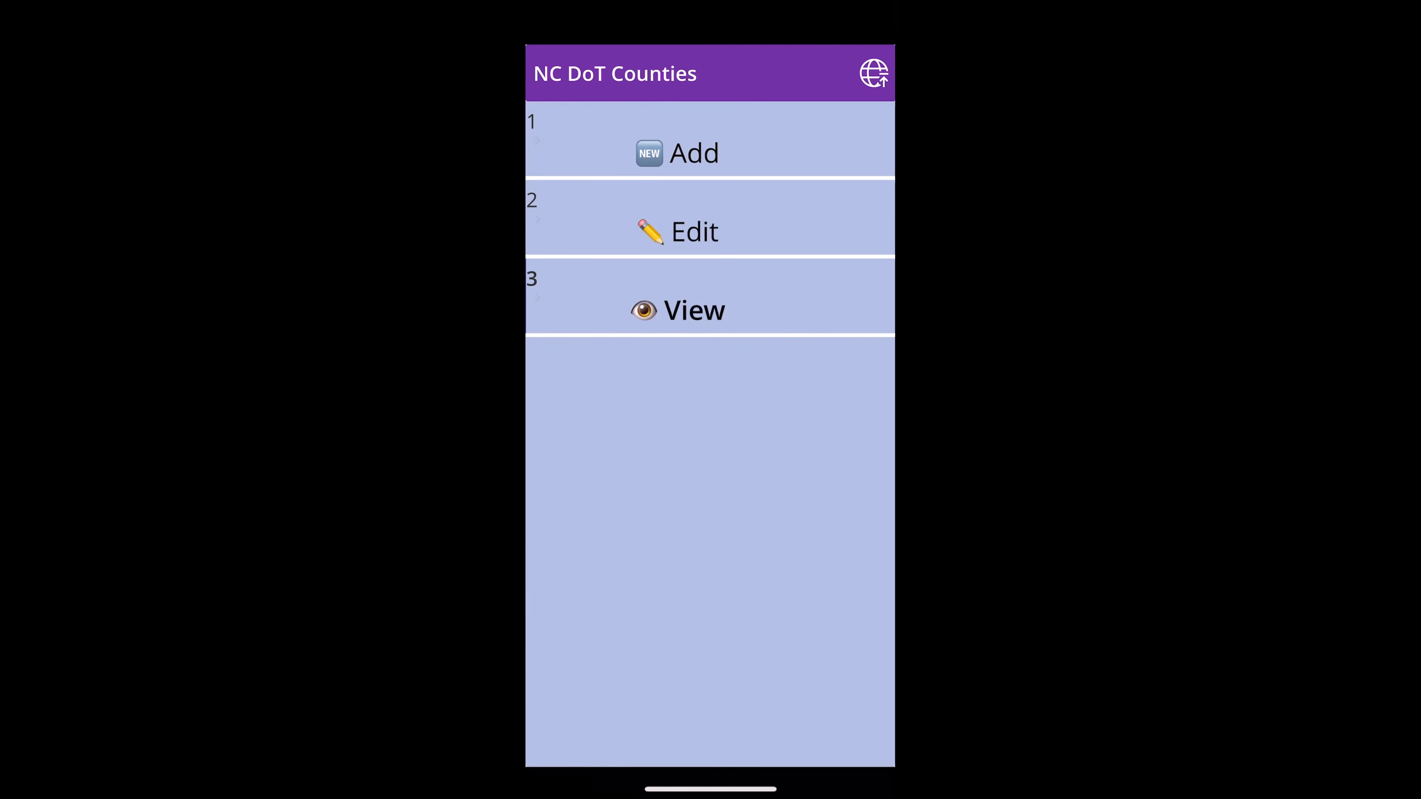
pyautogui.click(694, 311)
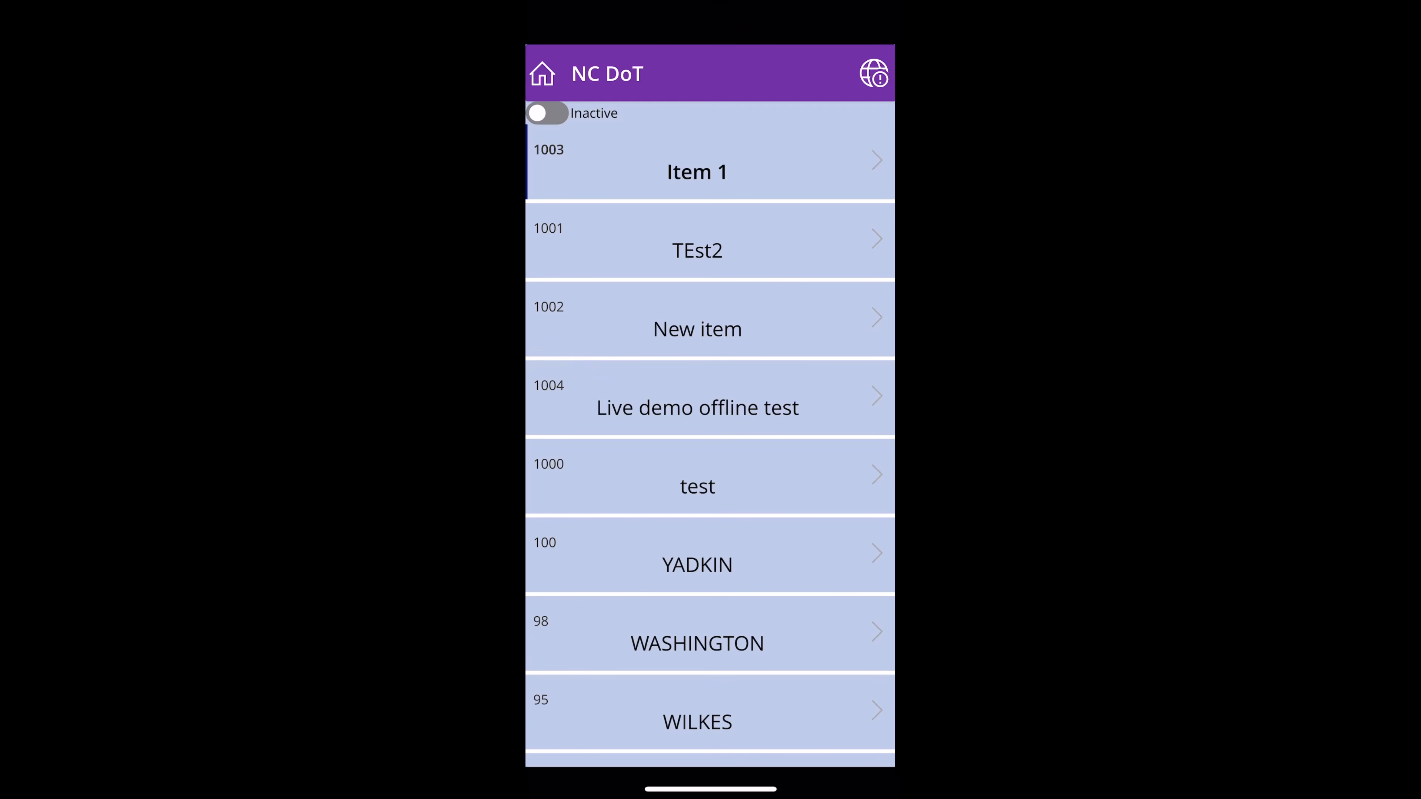
# - Close Power Apps again and turn Airplane Mode off in Control Center
pyautogui.moveTo(710, 789); pyautogui.dragTo(710, 504)
pyautogui.moveTo(711, 447); pyautogui.dragTo(711, 140)
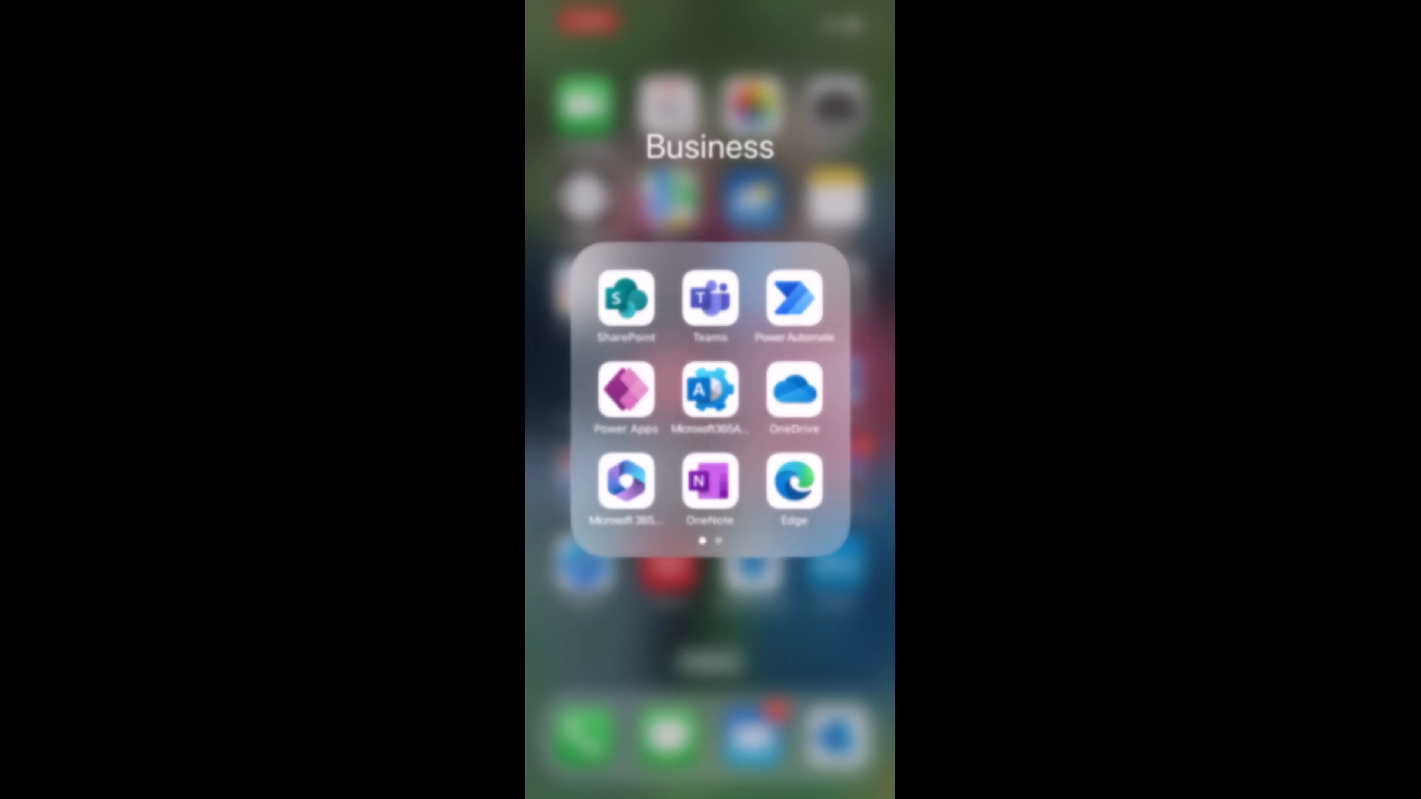
pyautogui.click(711, 621)
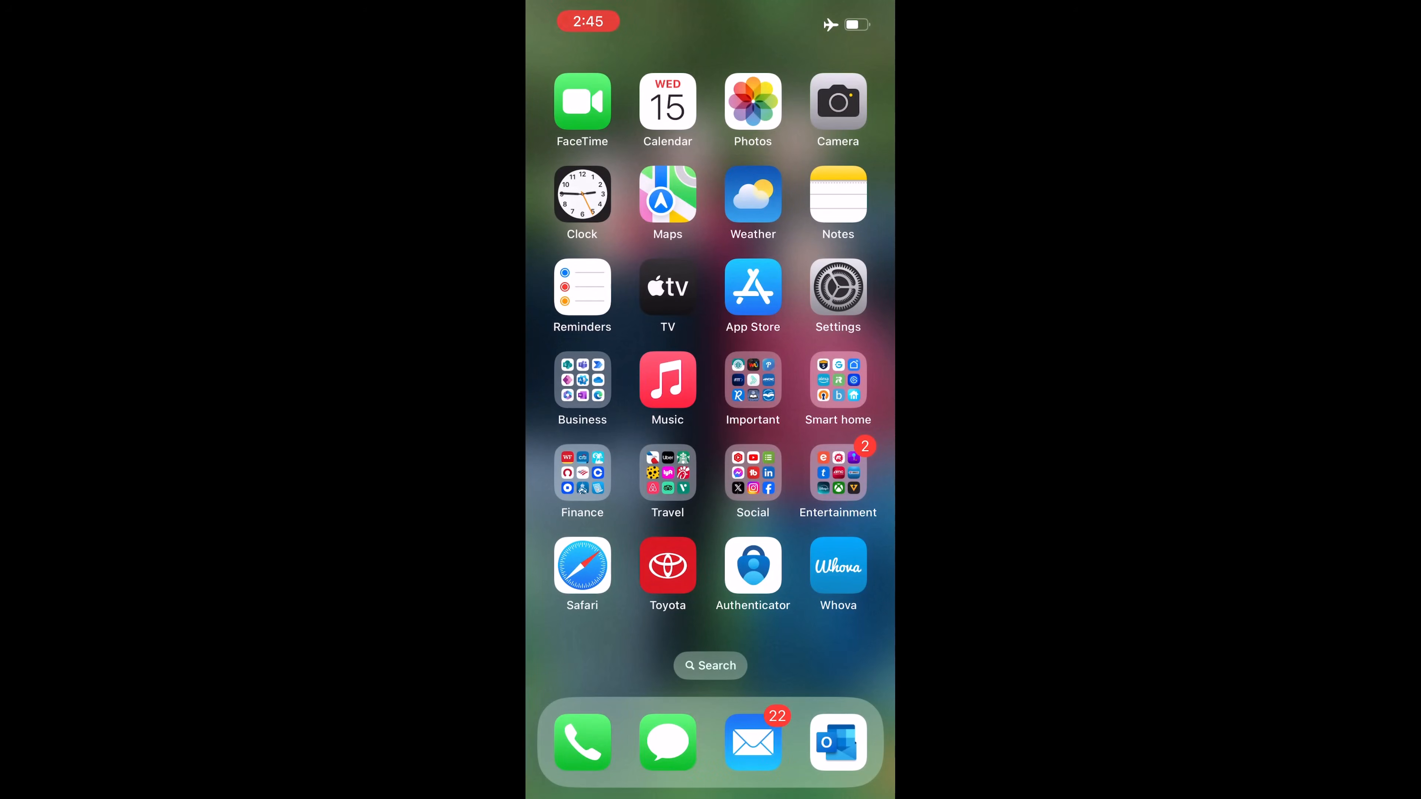
pyautogui.moveTo(845, 8); pyautogui.dragTo(839, 252)
pyautogui.click(596, 162)
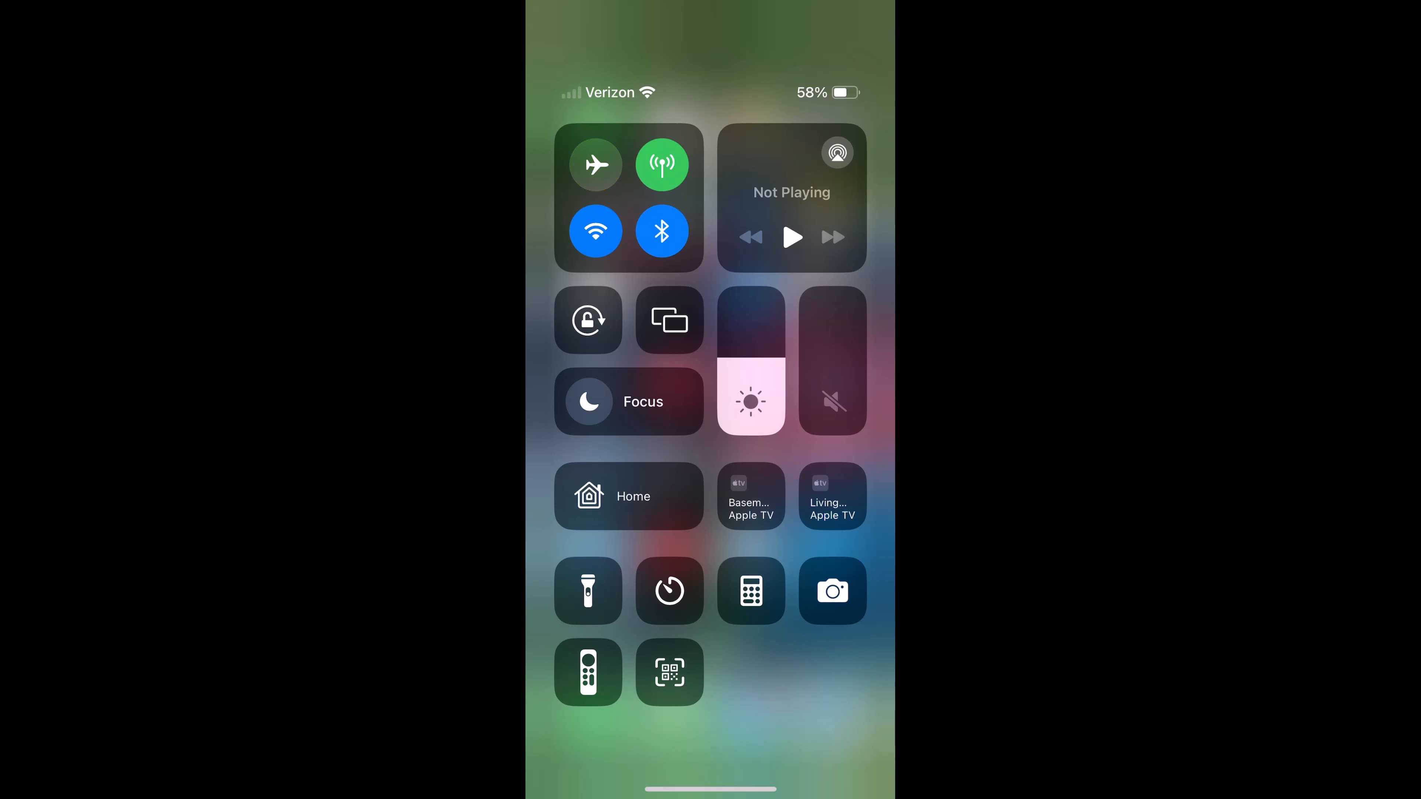
pyautogui.moveTo(711, 789); pyautogui.dragTo(711, 560)
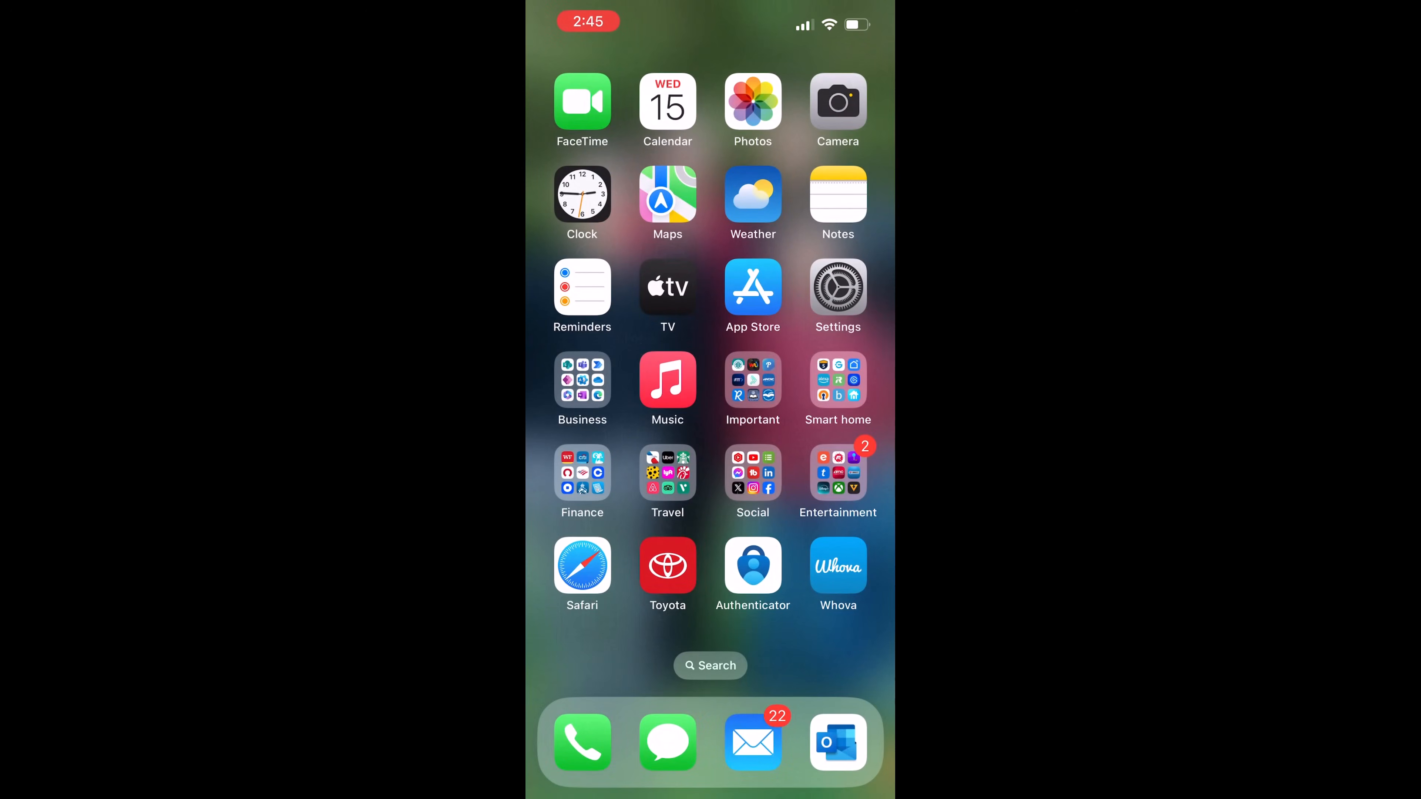
# - Relaunch NC DoT List (Offline App) from the Business folder and view its sync status
pyautogui.click(582, 379)
pyautogui.click(622, 384)
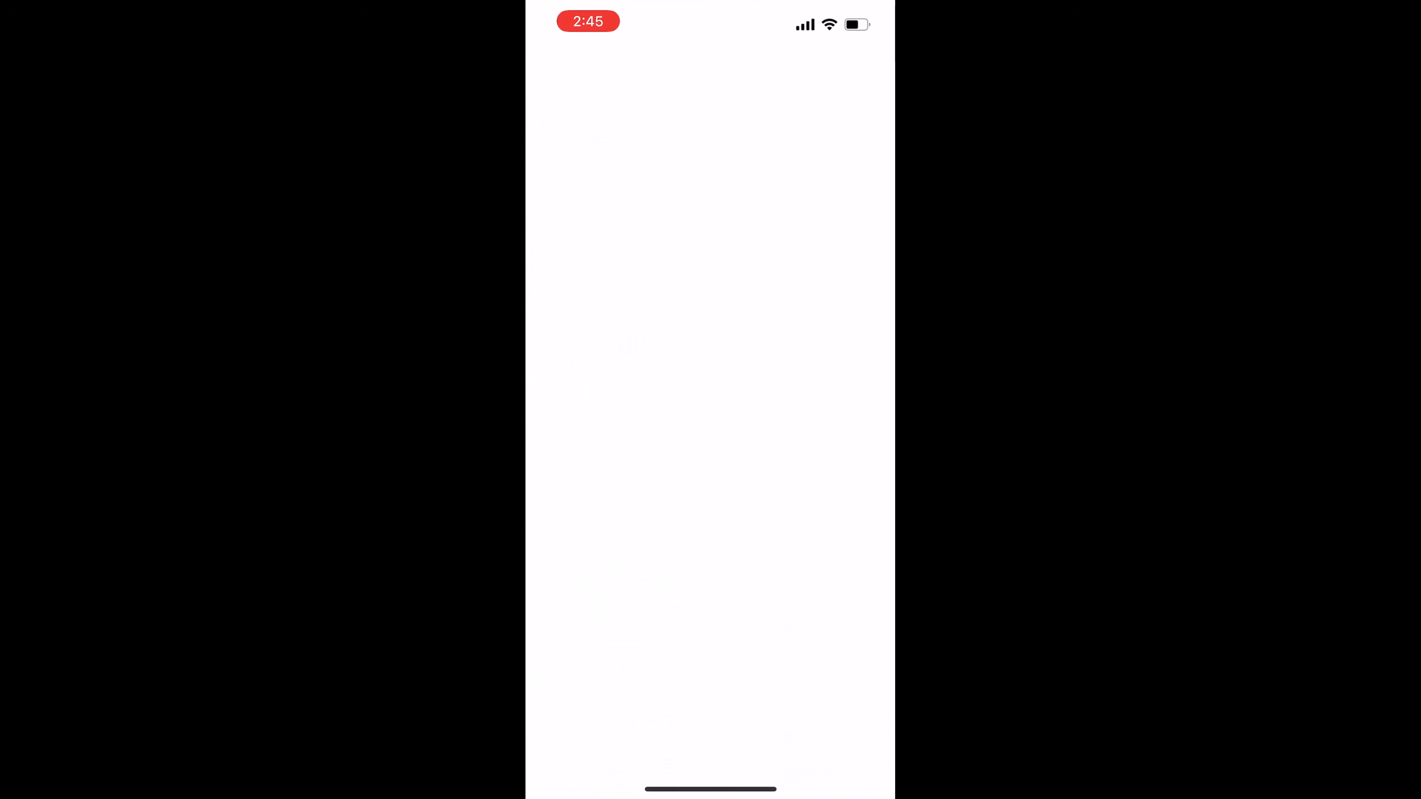
pyautogui.click(708, 361)
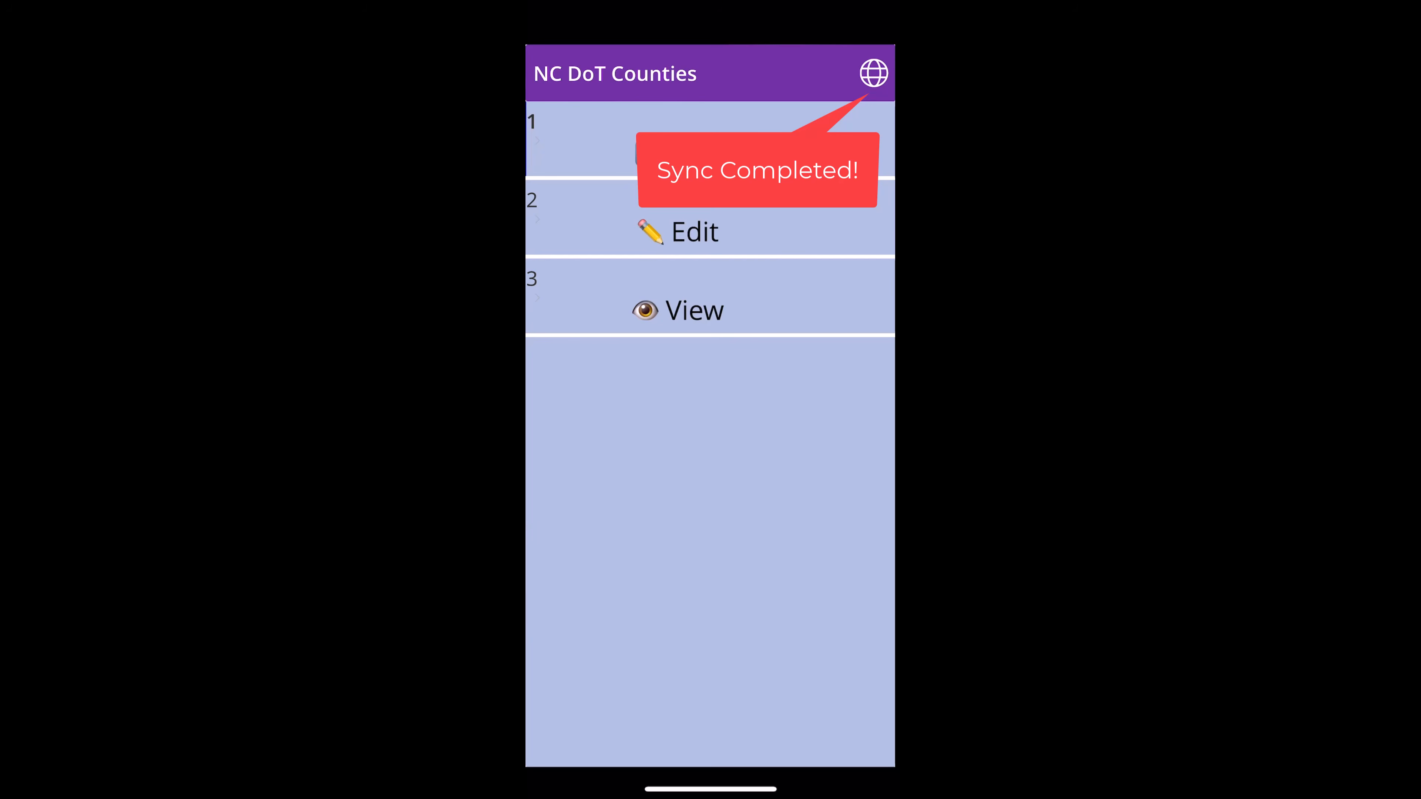
pyautogui.click(874, 74)
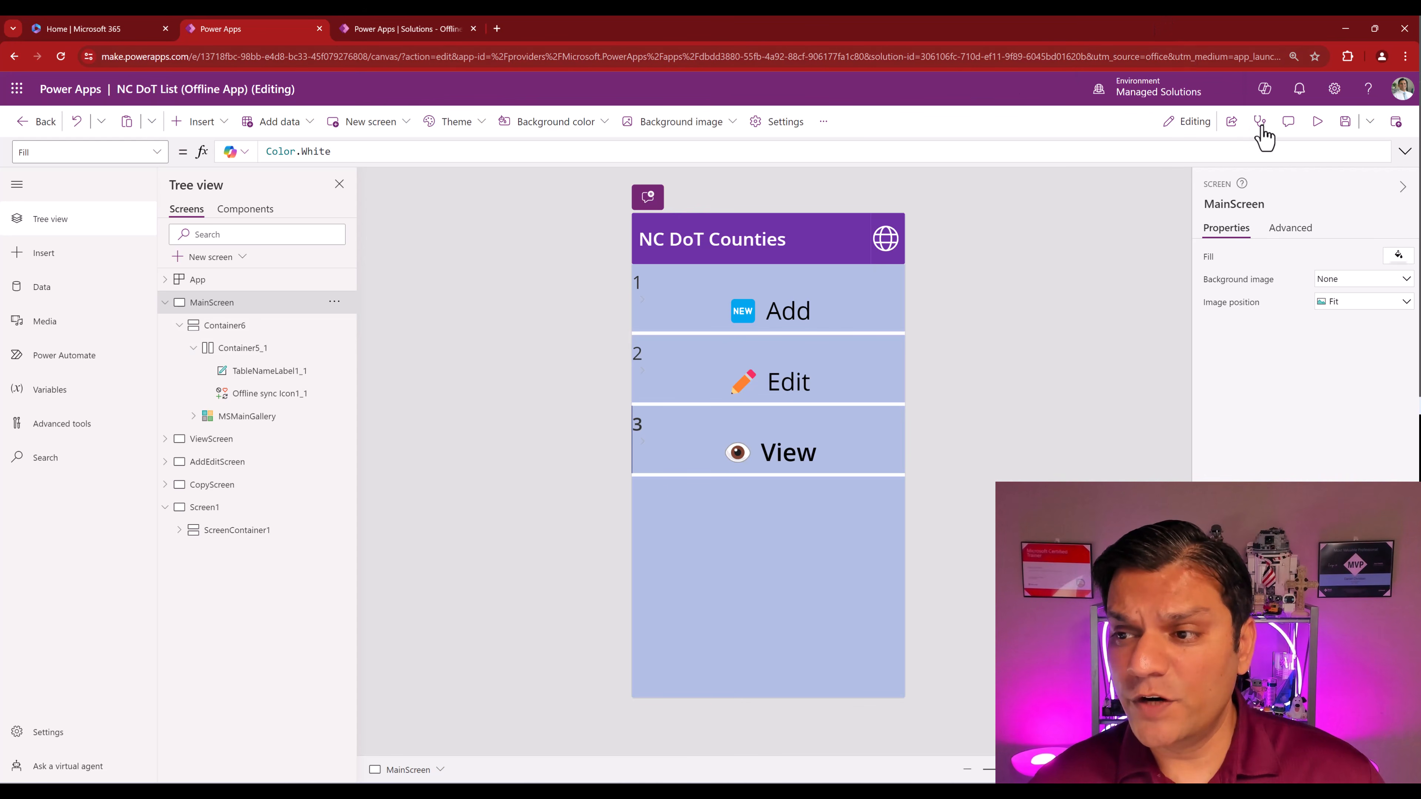
# - Run the NC DoT List app in Studio preview and open its View item list
pyautogui.click(1317, 122)
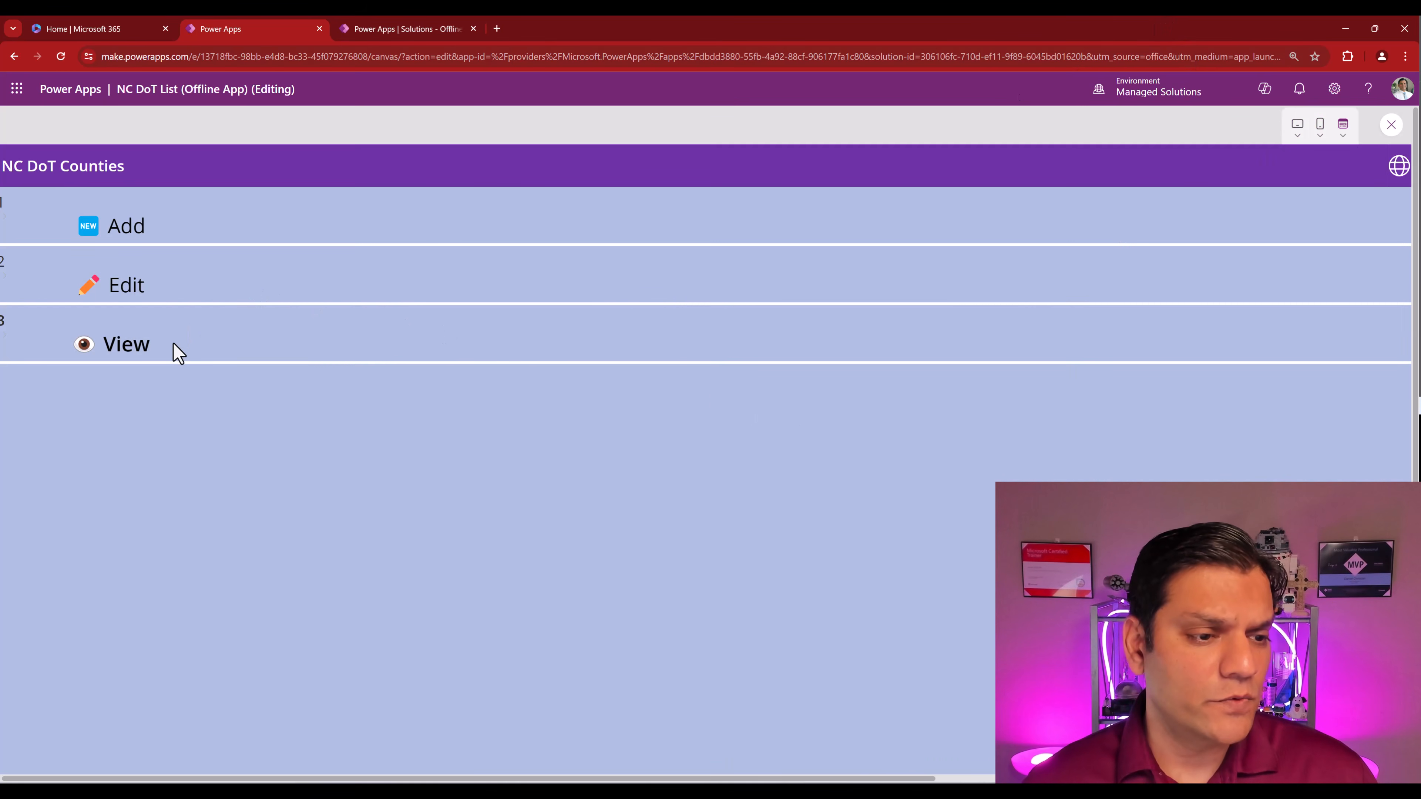
pyautogui.click(170, 354)
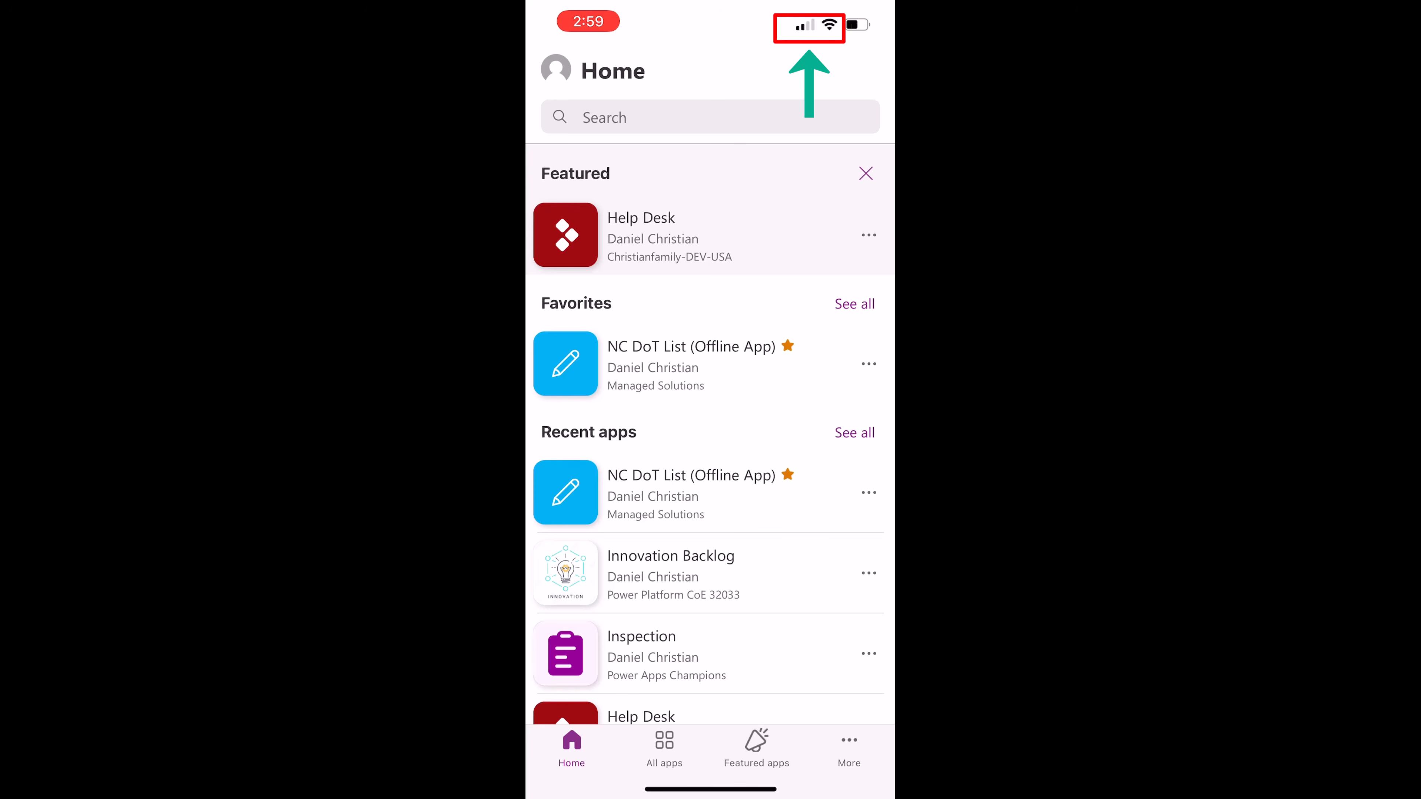
# - Open NC DoT List from Favorites, then swipe back to the Power Apps Home list
pyautogui.scroll(-10, 711, 431)
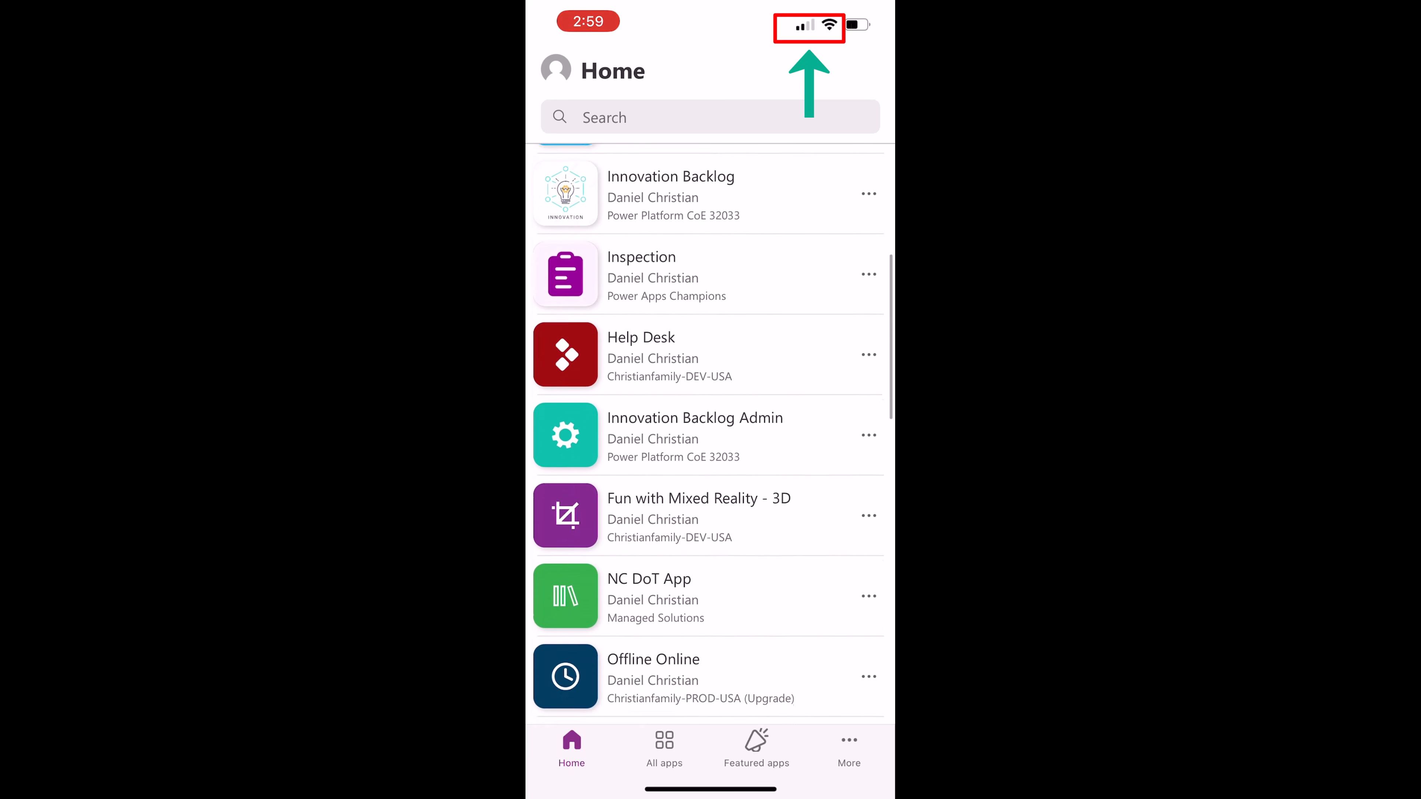
pyautogui.scroll(10, 711, 431)
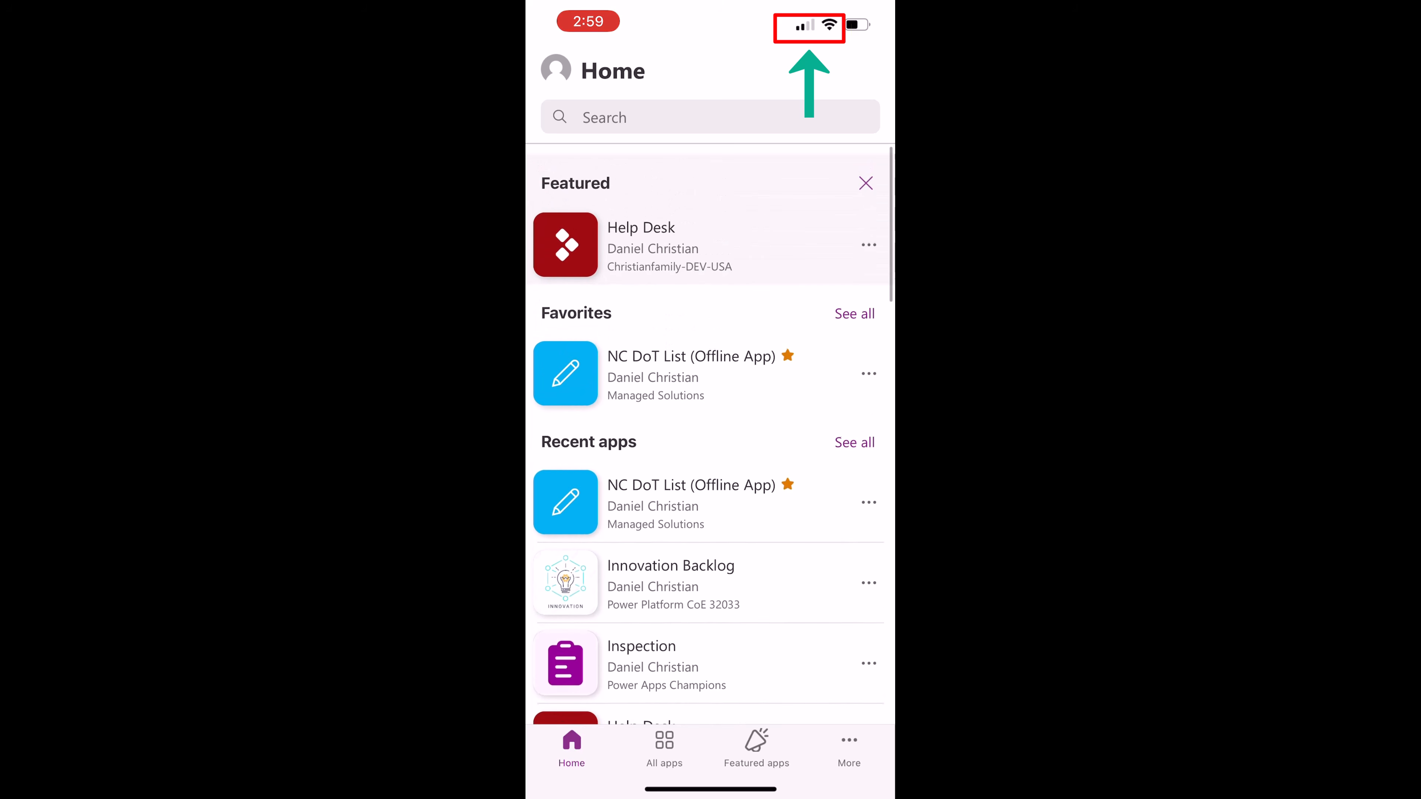
pyautogui.click(709, 361)
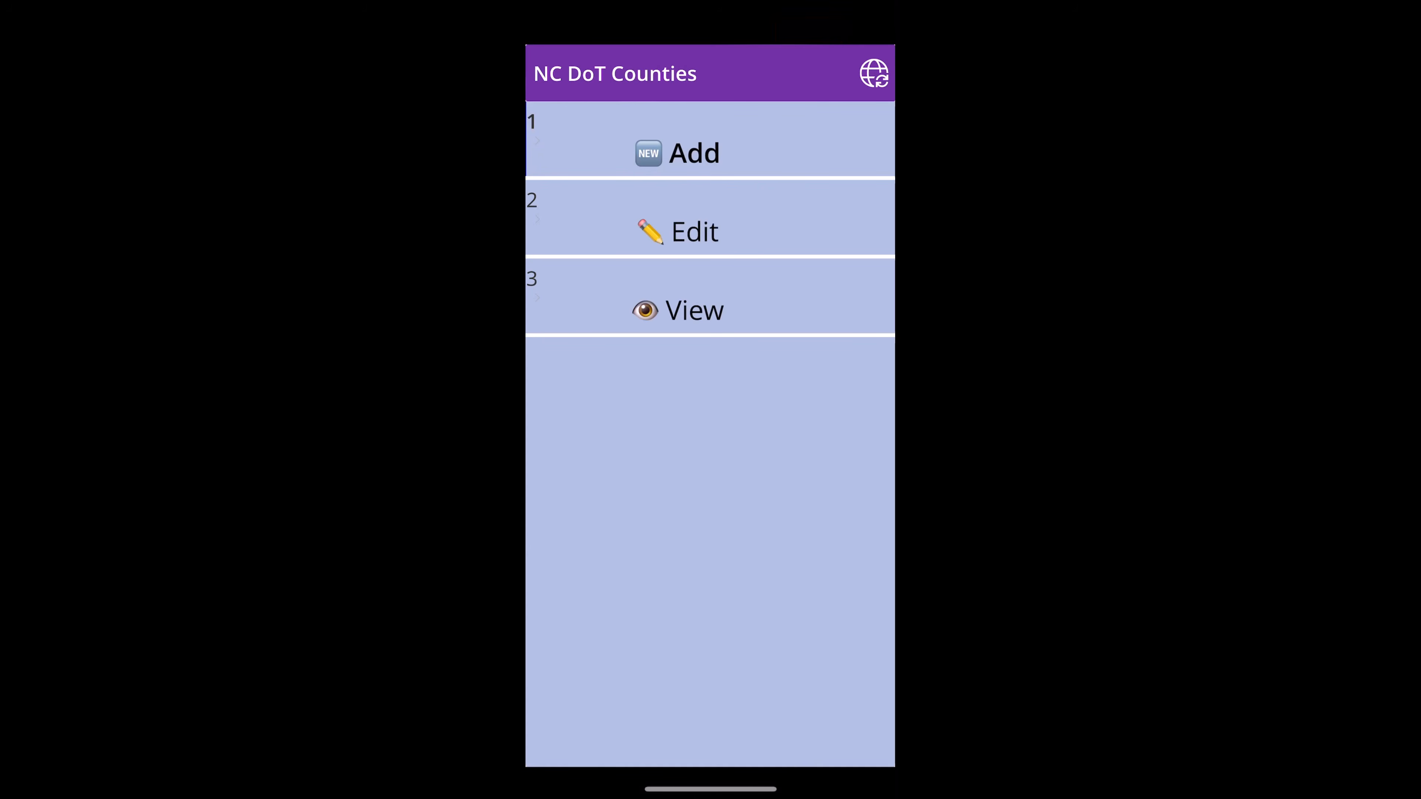
pyautogui.moveTo(528, 426); pyautogui.dragTo(811, 425)
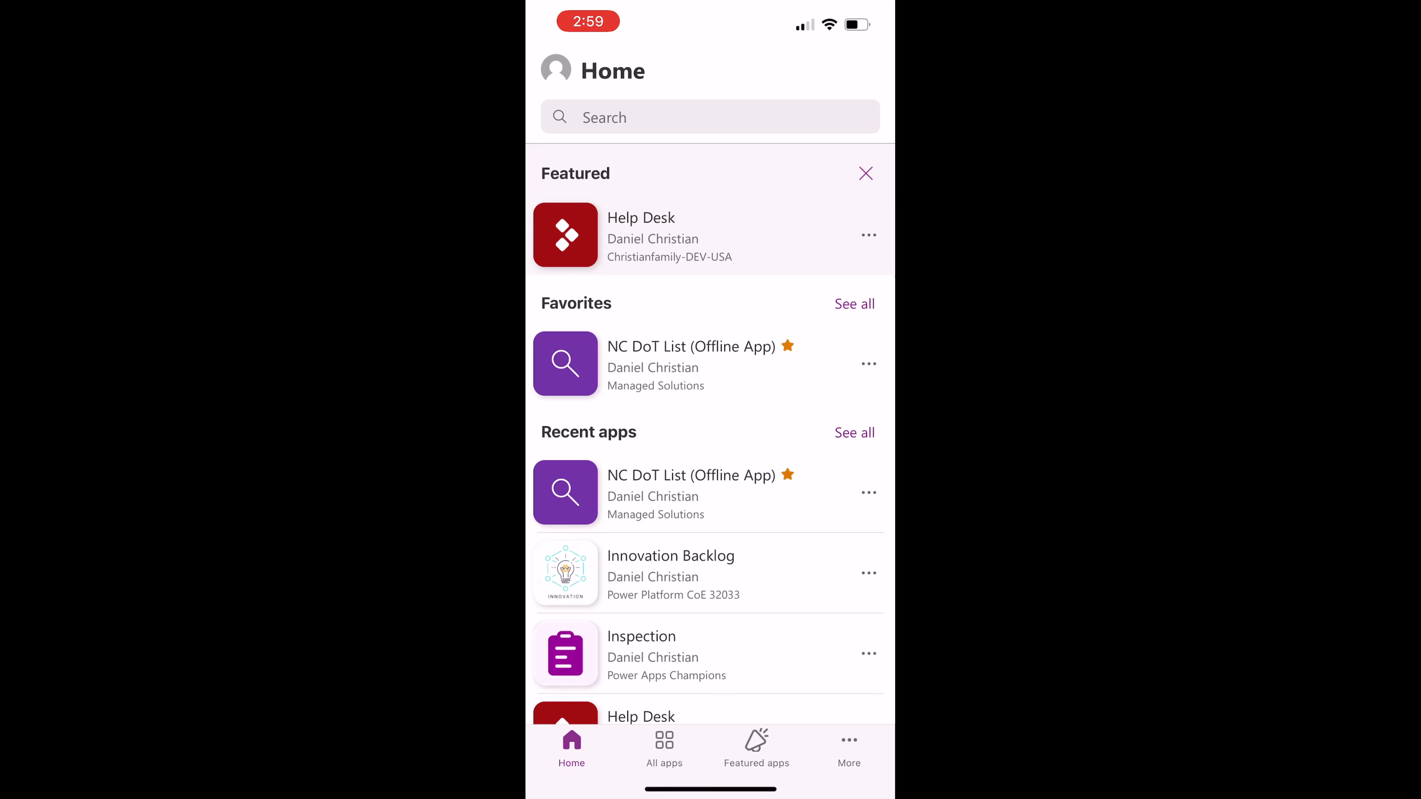
# - Turn on Airplane Mode in Control Center and return to Power Apps
pyautogui.moveTo(855, 9); pyautogui.dragTo(850, 224)
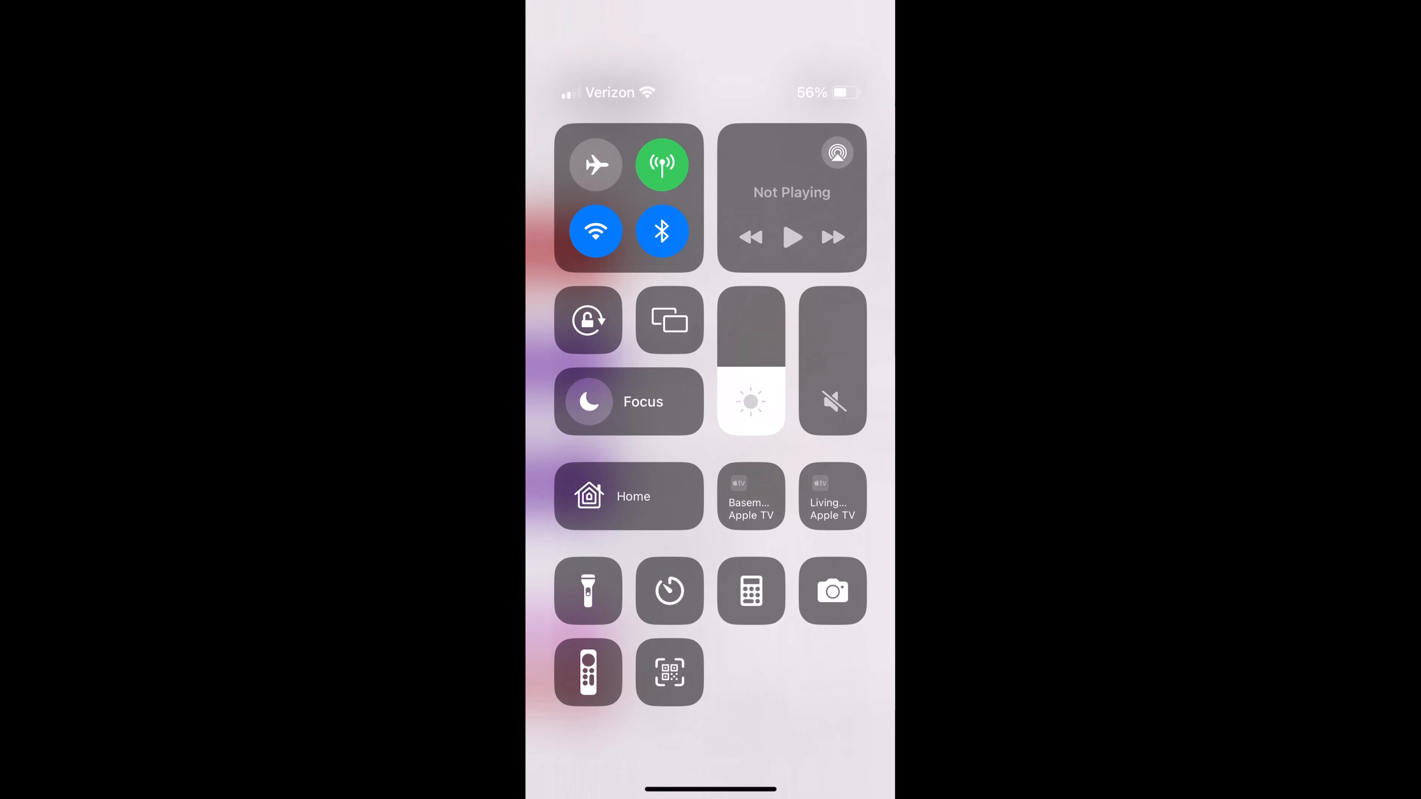
pyautogui.click(596, 165)
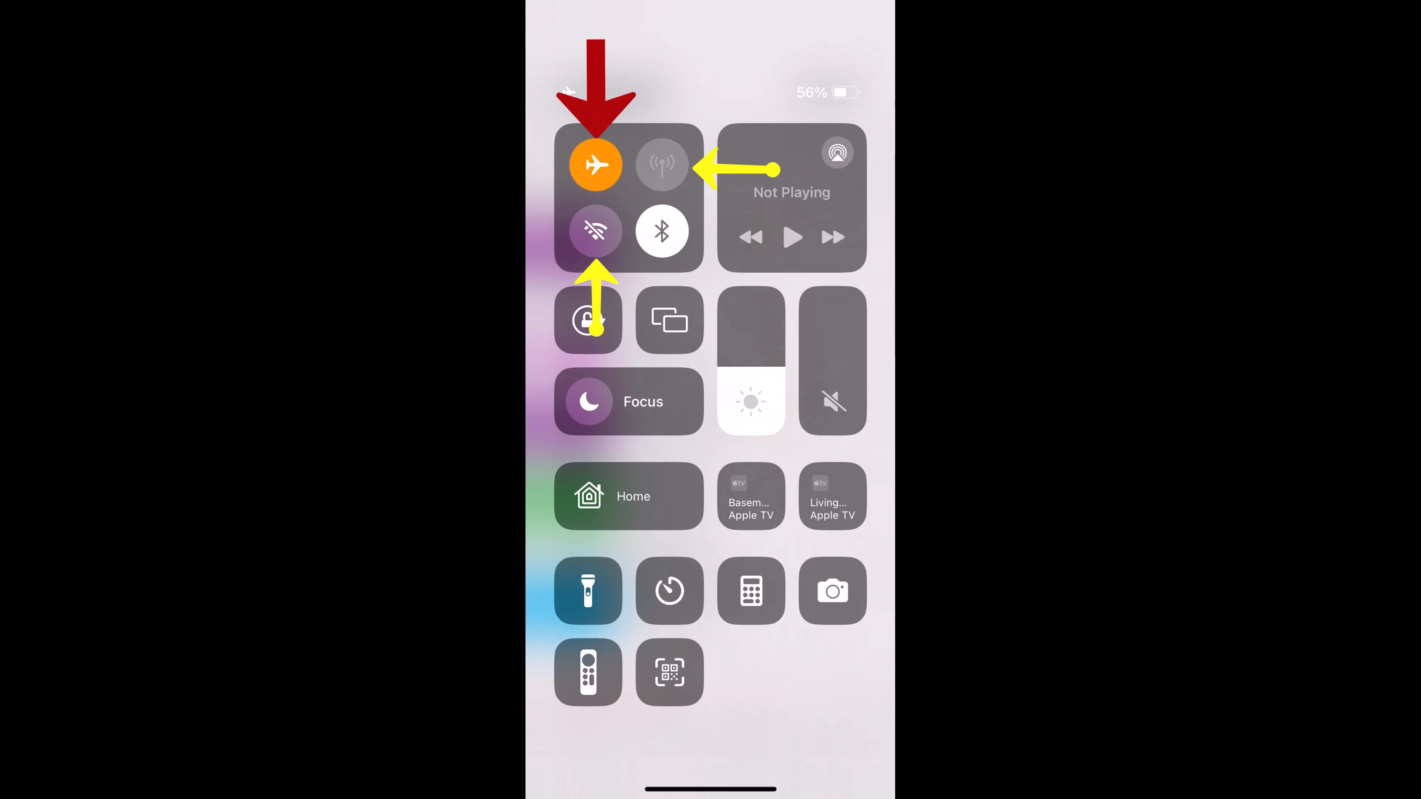
pyautogui.moveTo(710, 789); pyautogui.dragTo(711, 560)
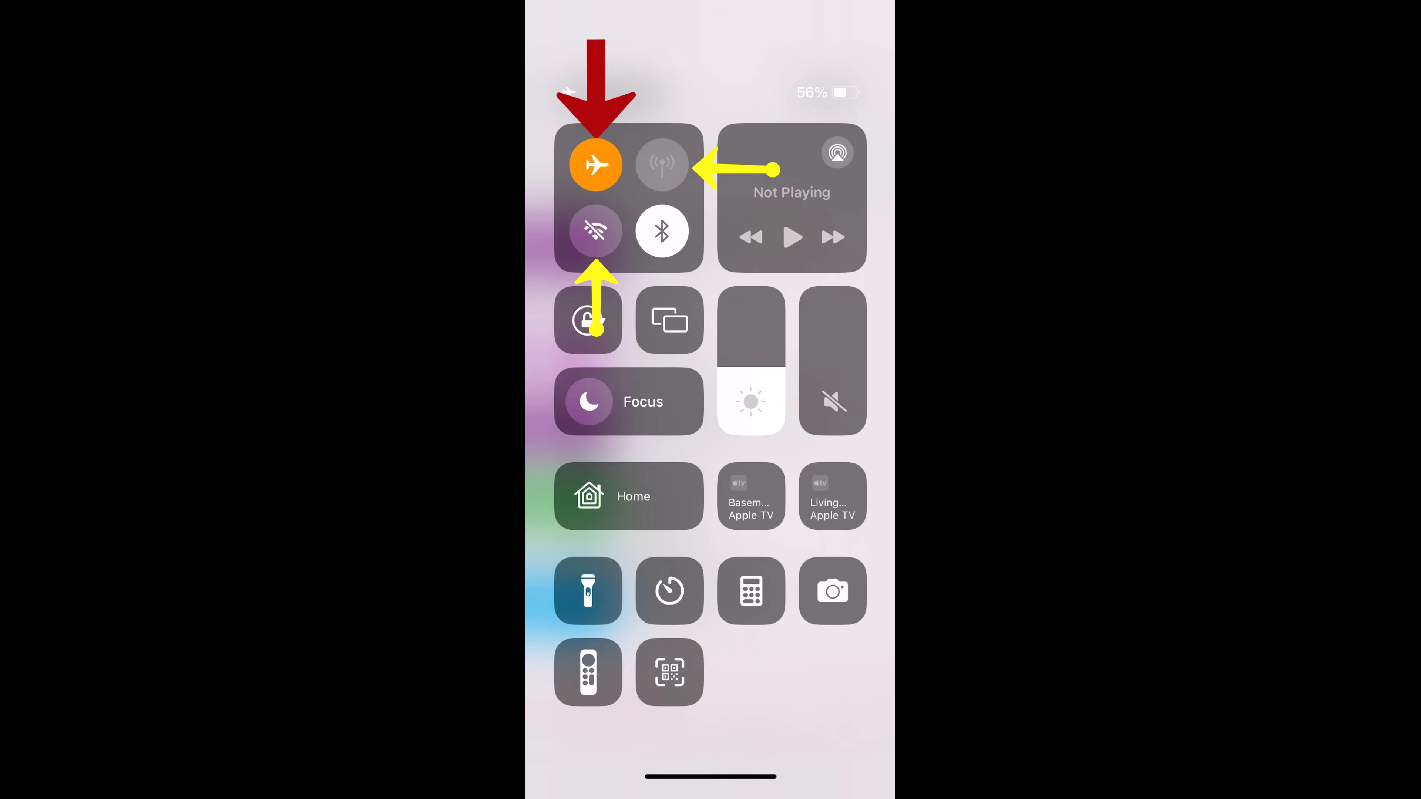
pyautogui.scroll(-2, 711, 414)
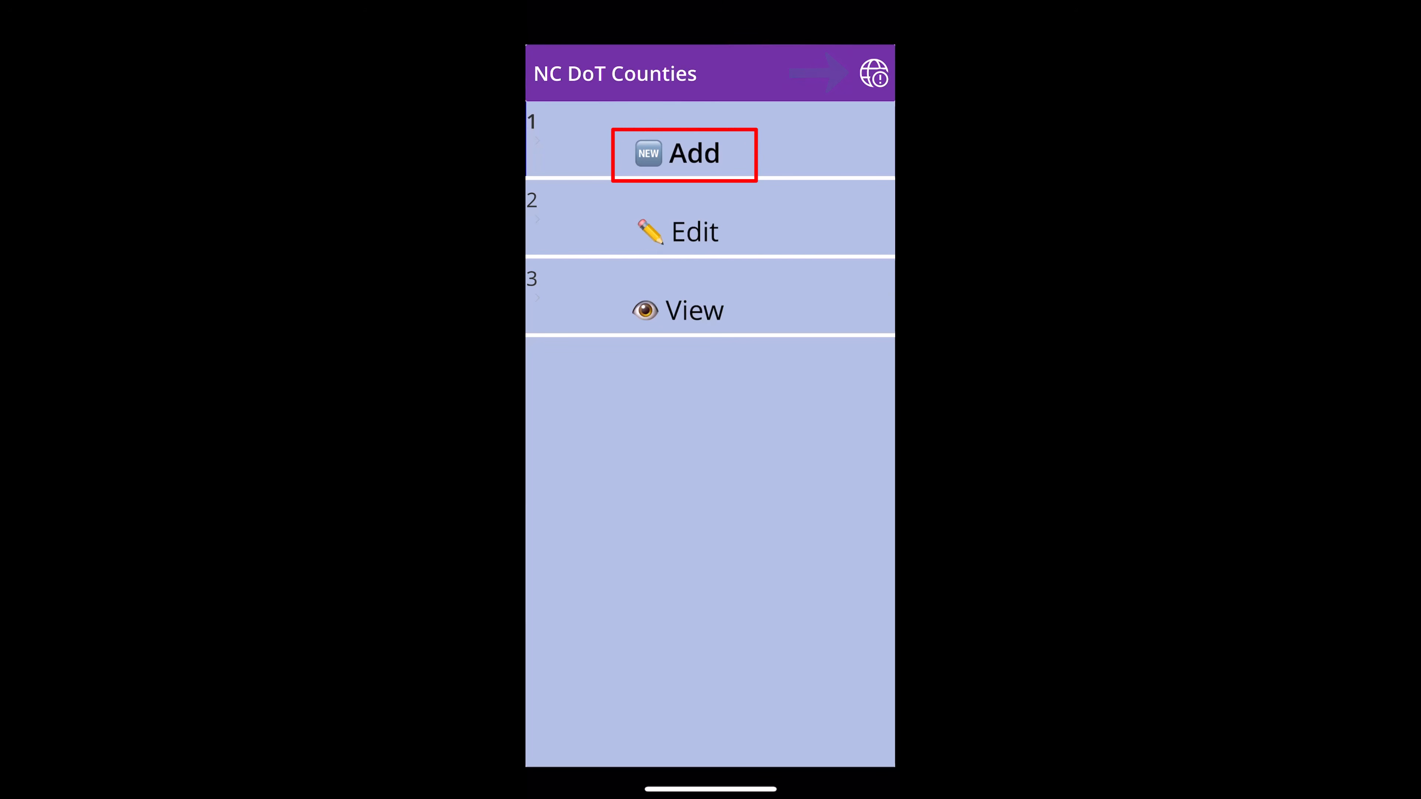
# - Start a new NC DoT item and set its Created date to 5/15/2024
pyautogui.click(684, 154)
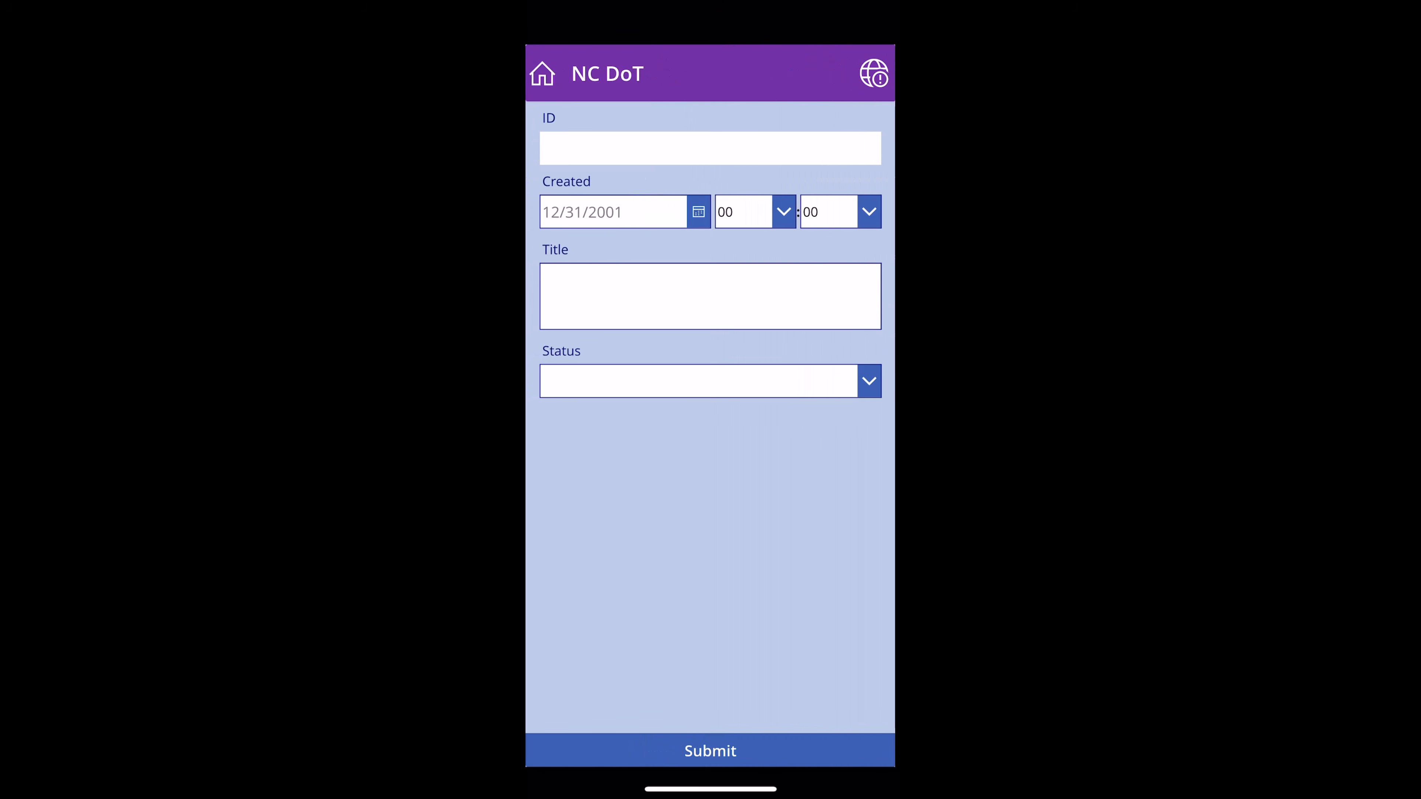
pyautogui.click(699, 212)
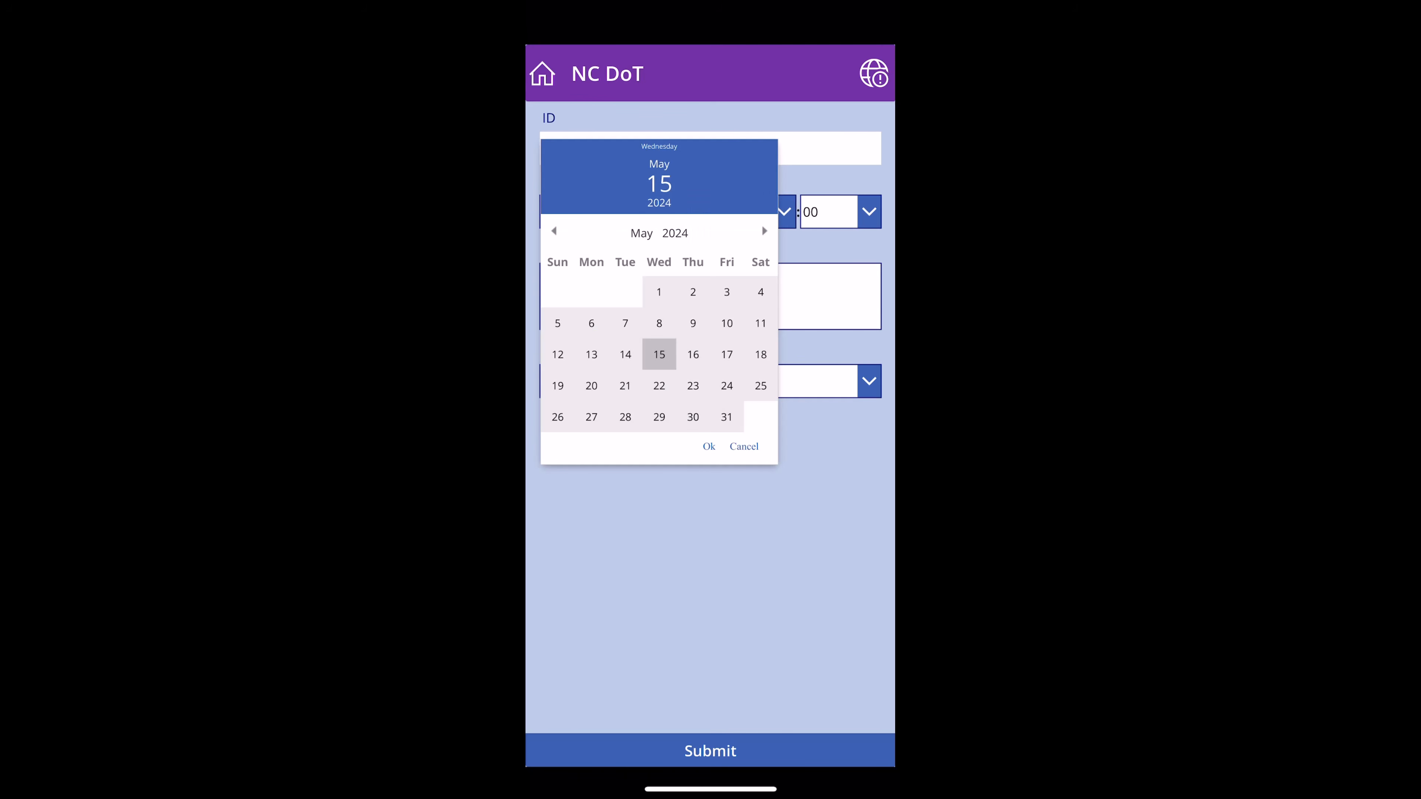
pyautogui.click(659, 354)
pyautogui.click(709, 447)
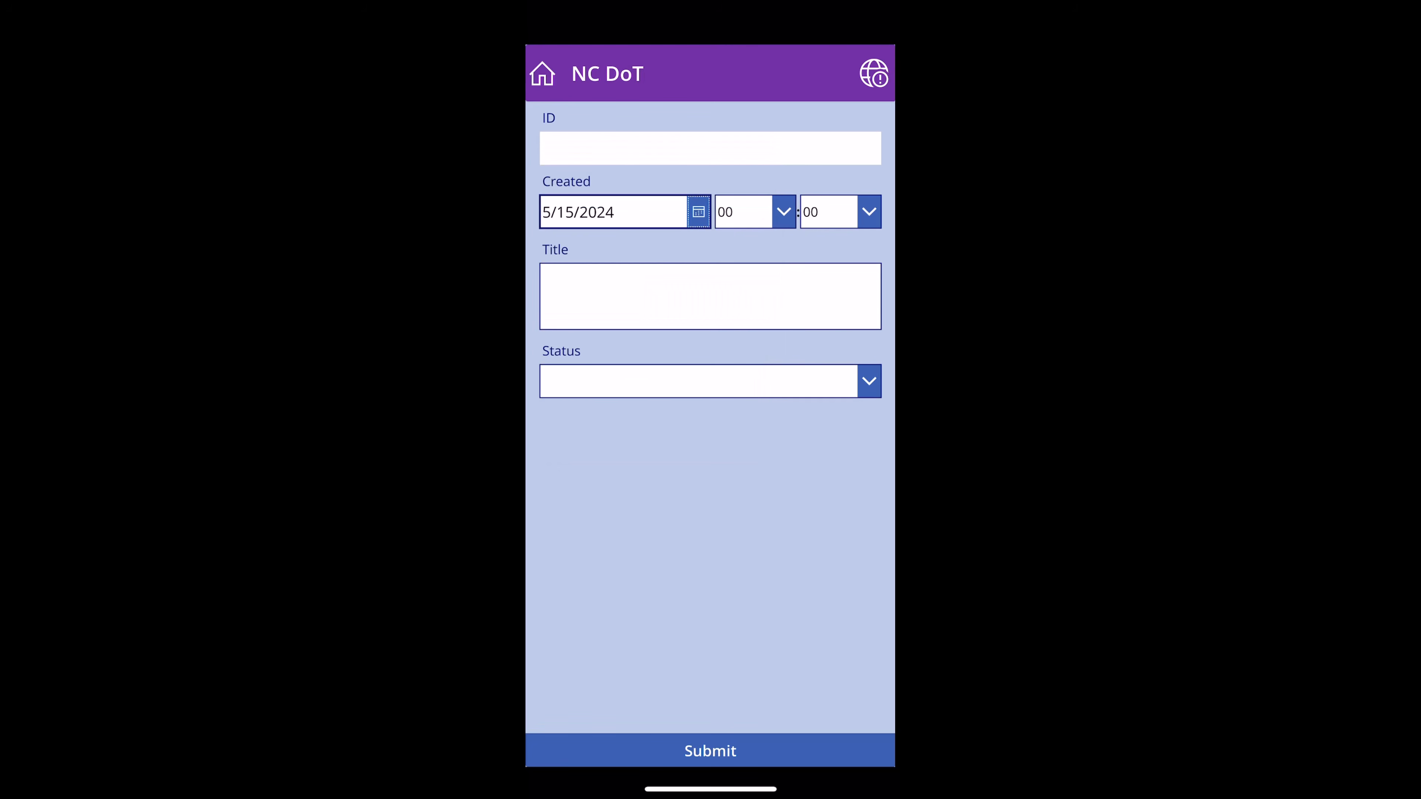
# - Title the item 'Adding new item in offline mode' and submit it
pyautogui.click(710, 296)
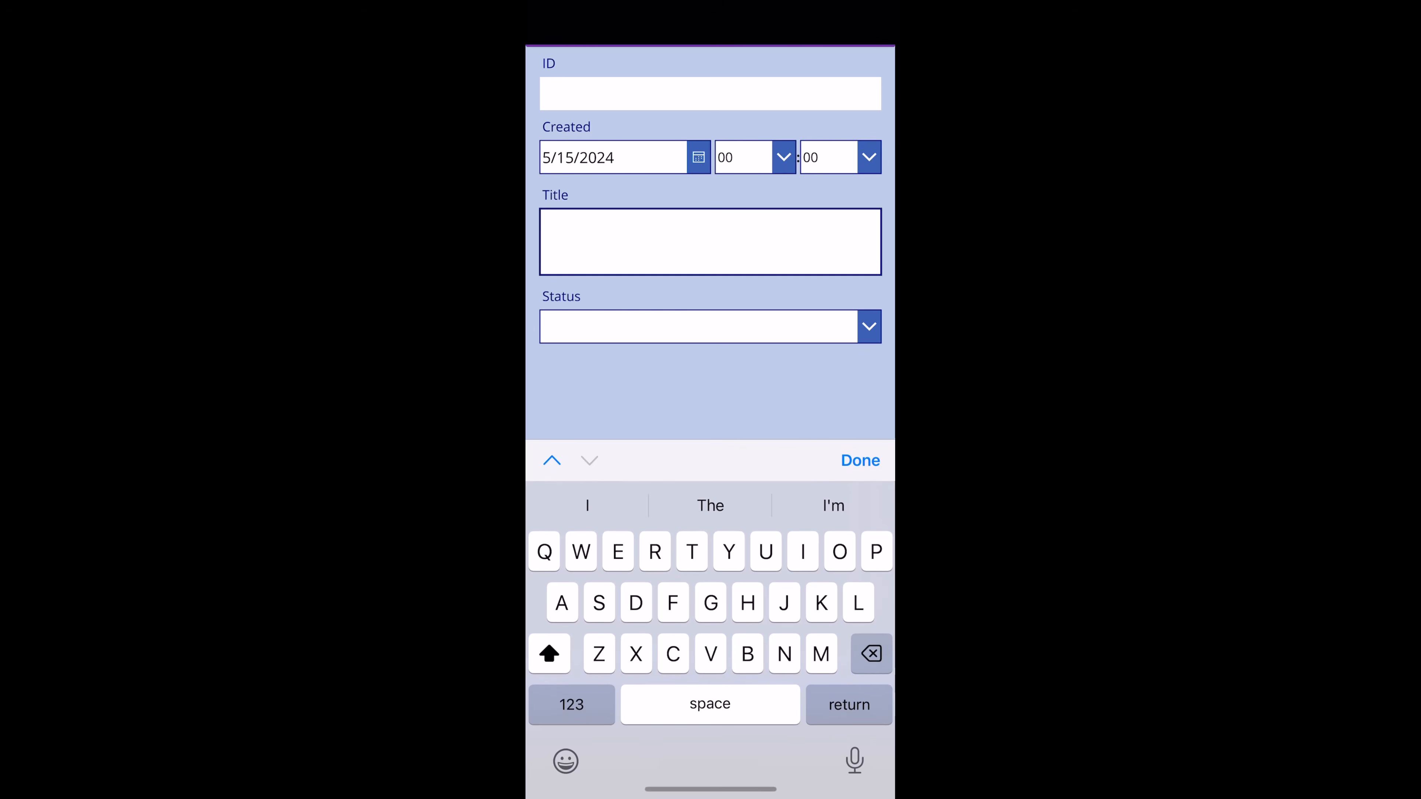
pyautogui.write('Adding')
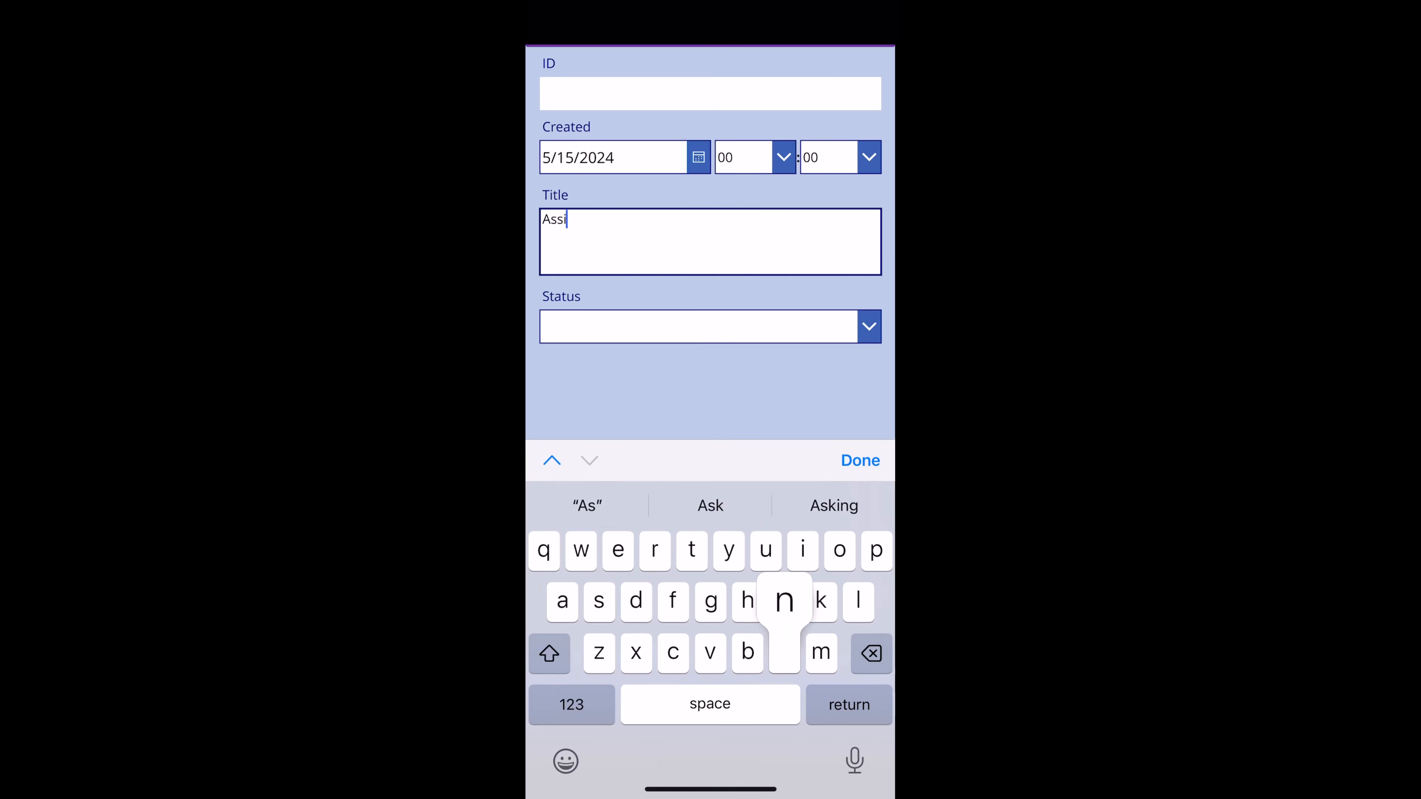
pyautogui.write(' new ')
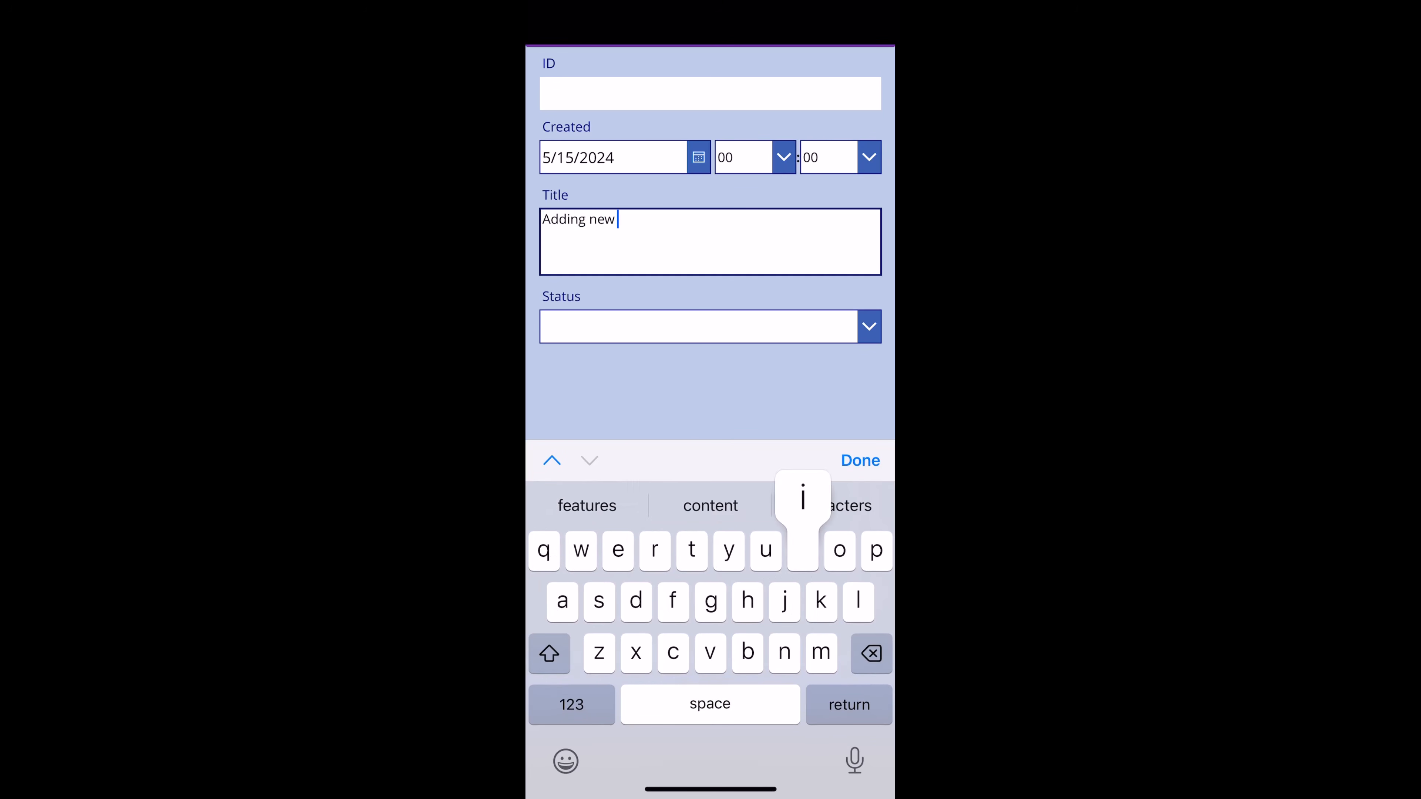
pyautogui.write('item in ')
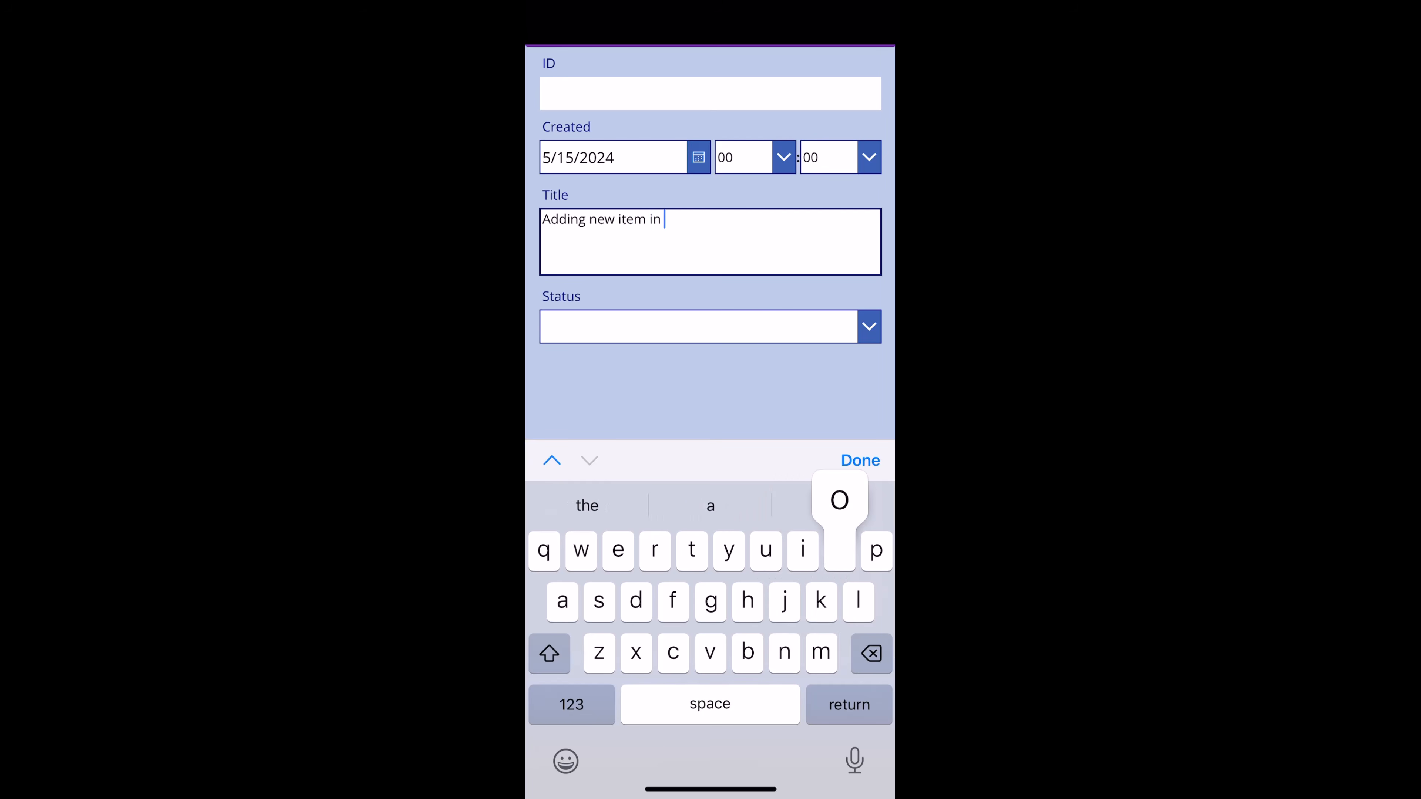
pyautogui.write('offline mode')
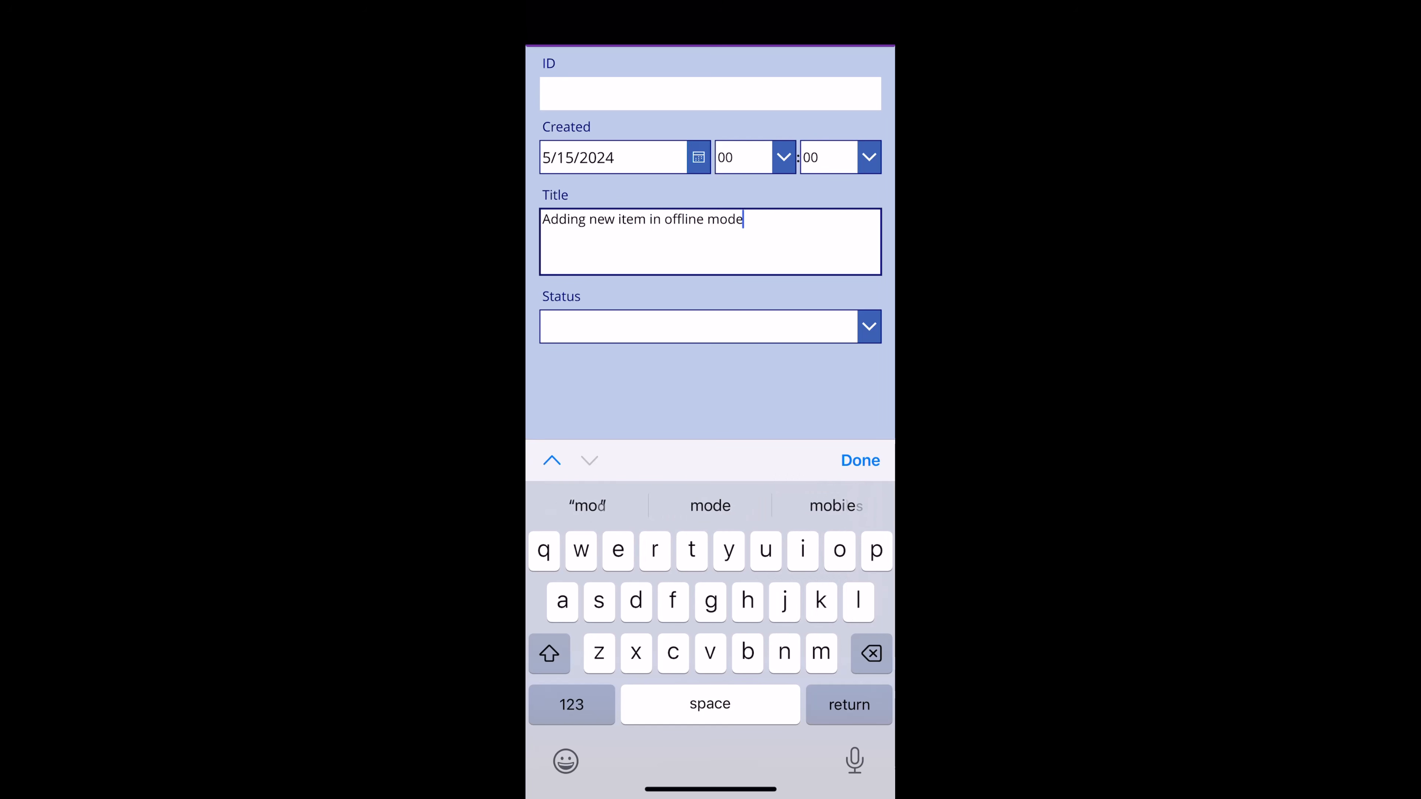
pyautogui.click(860, 460)
pyautogui.click(710, 751)
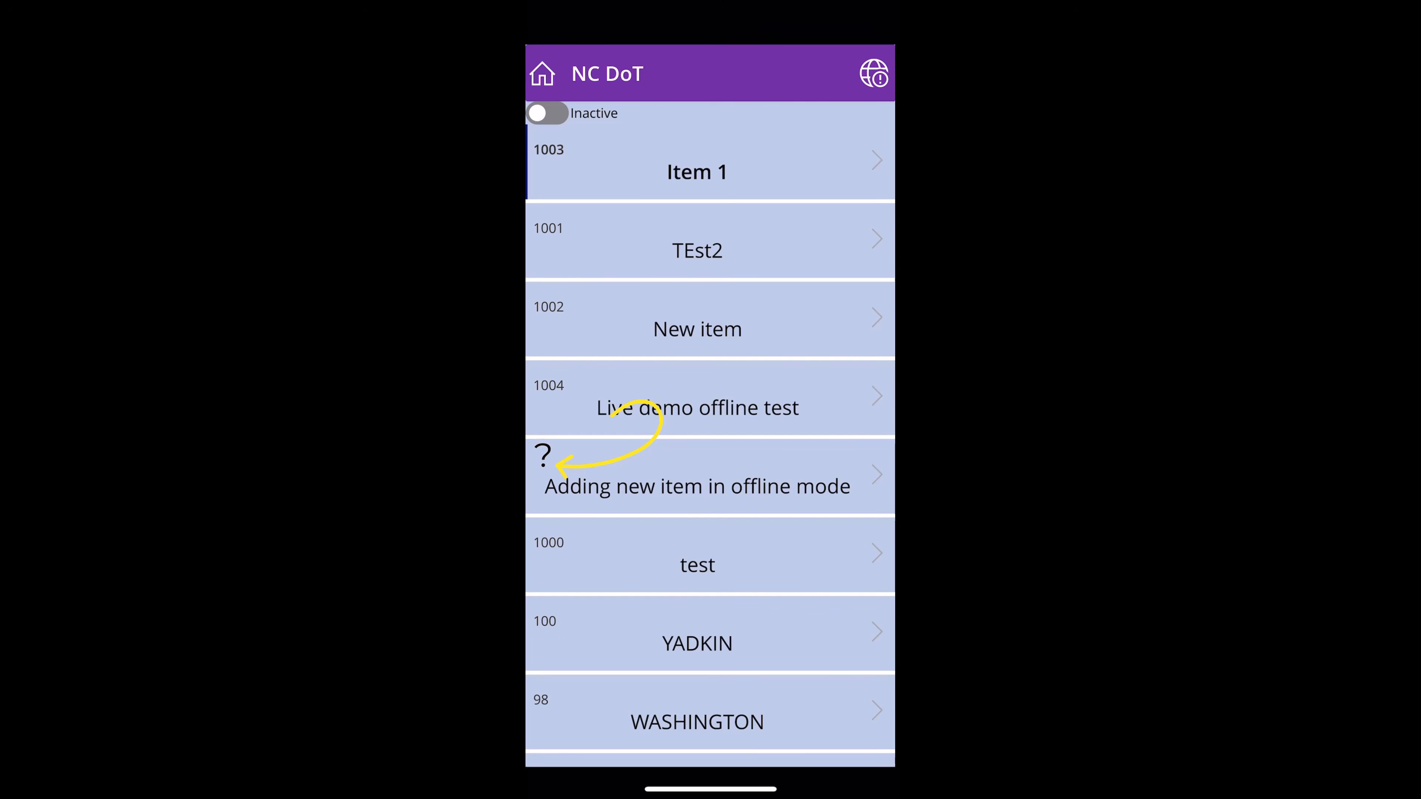
# - Check the Offline sync status showing 1 row pending upload, then pull down Control Center
pyautogui.click(873, 74)
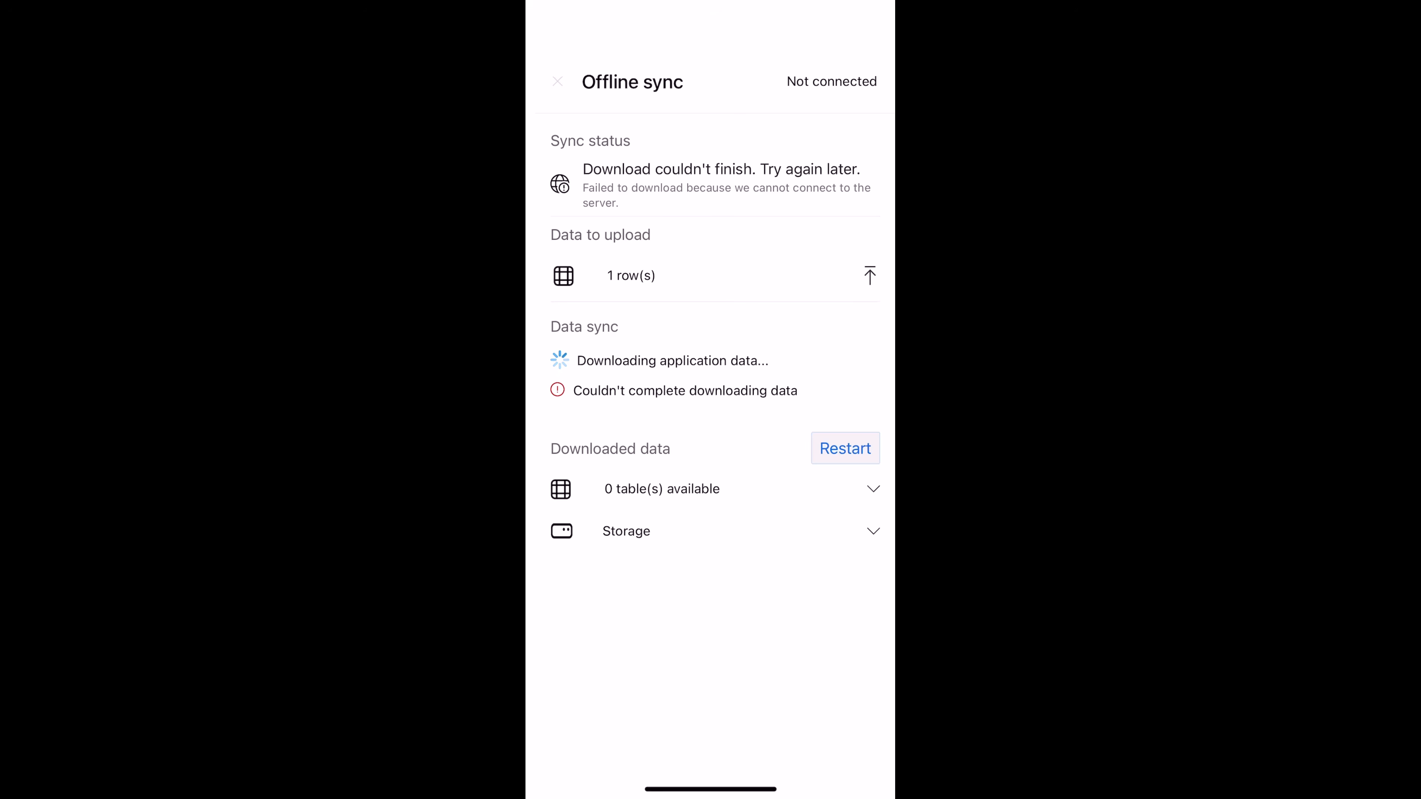
pyautogui.click(557, 82)
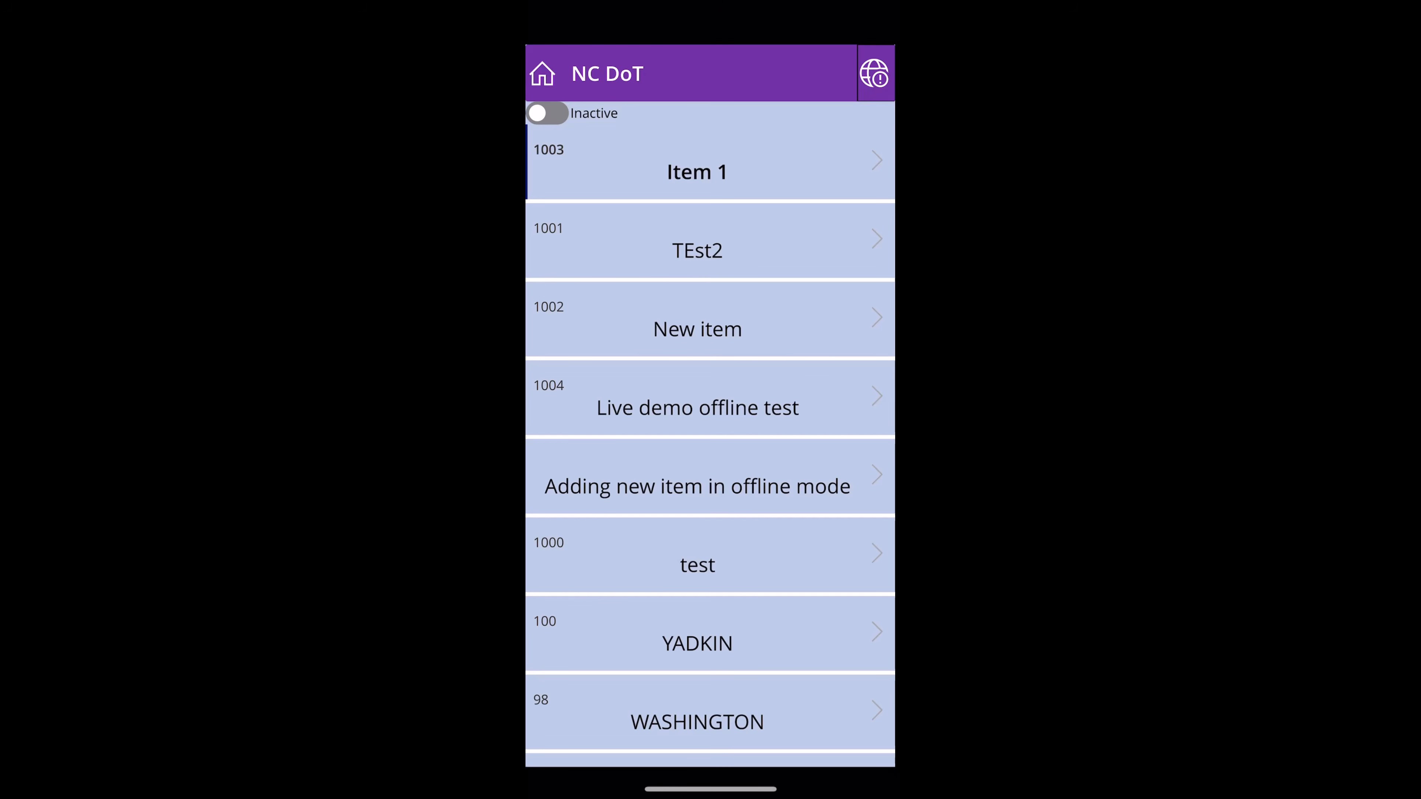
pyautogui.moveTo(856, 9); pyautogui.dragTo(845, 279)
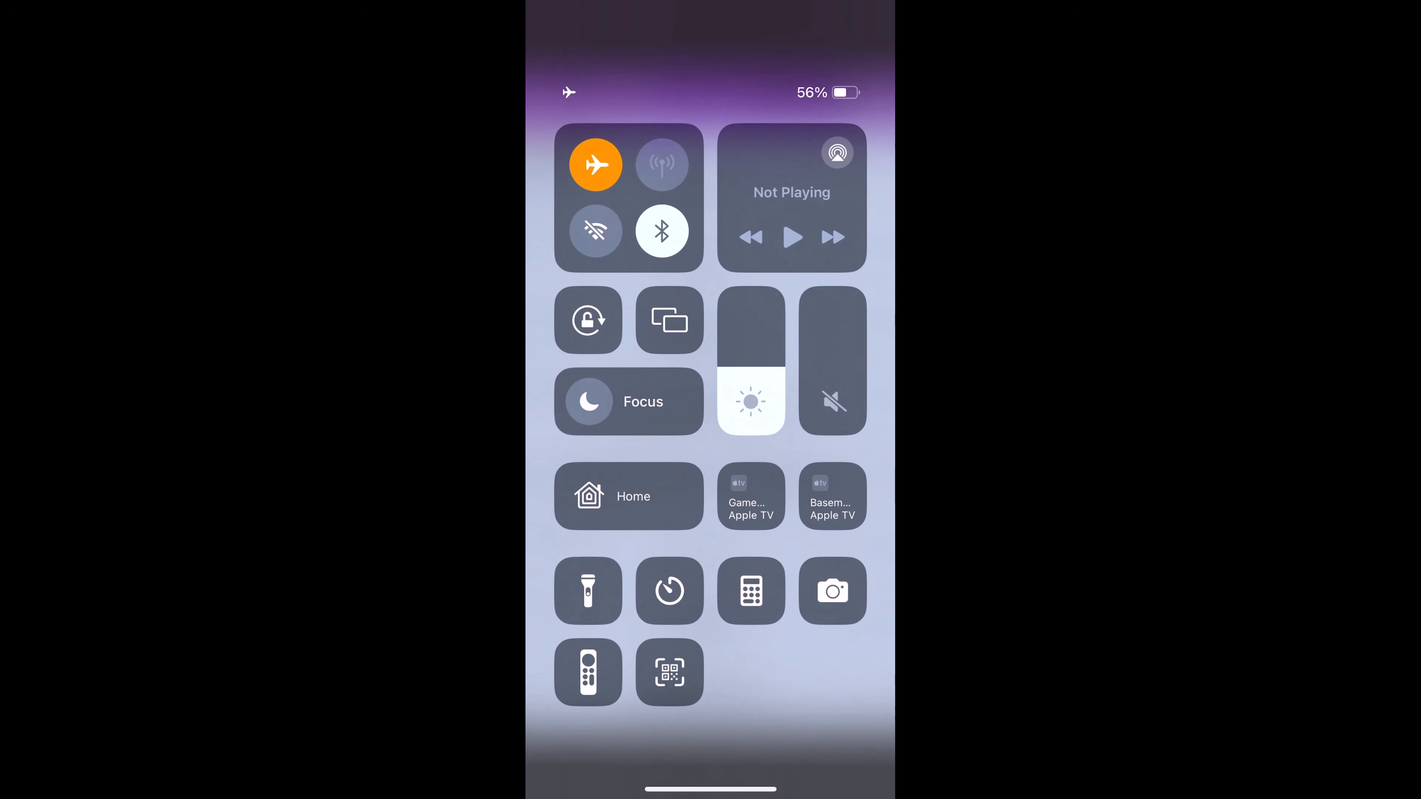
# - Turn airplane mode off and reopen NC DoT List from the Power Apps home list to sync
pyautogui.click(596, 164)
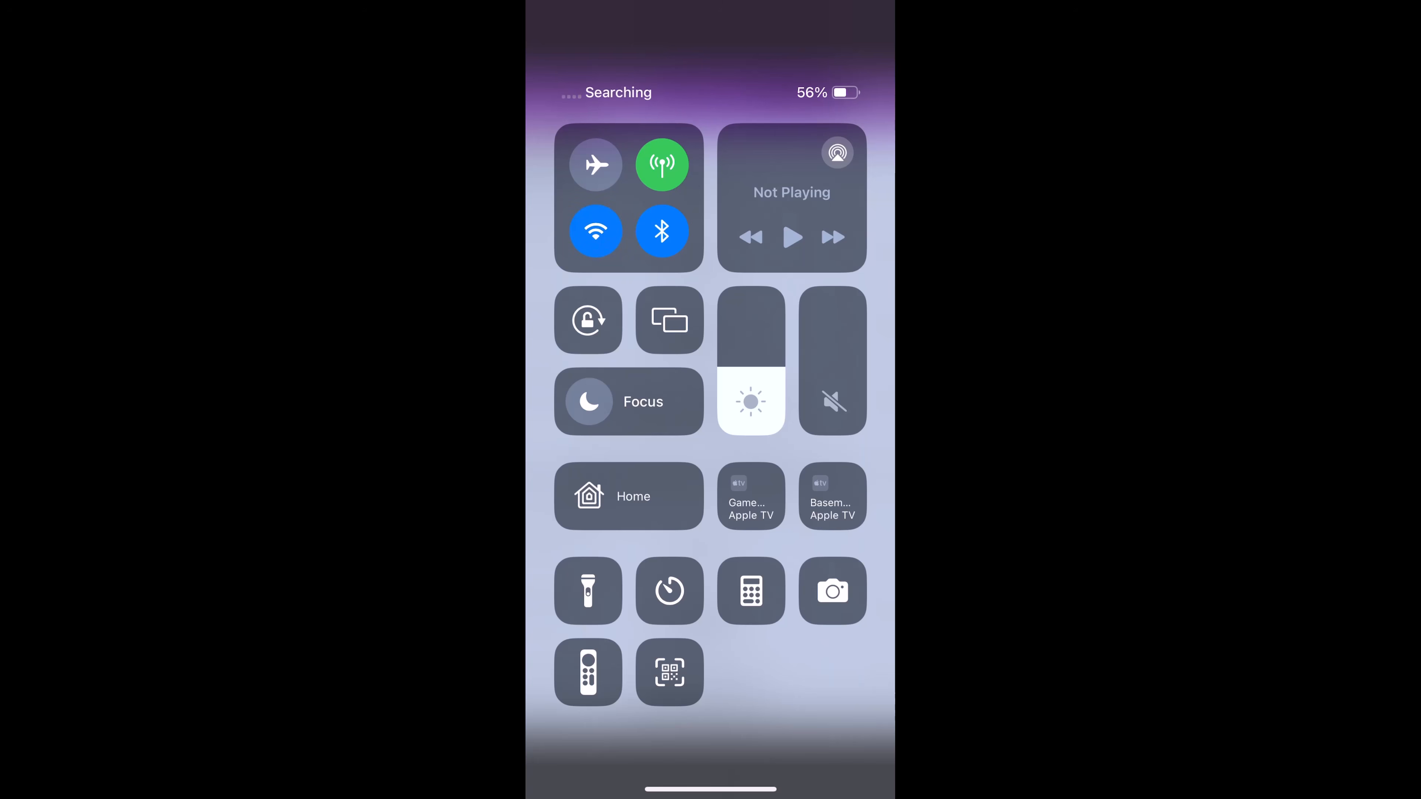
pyautogui.moveTo(711, 790); pyautogui.dragTo(710, 504)
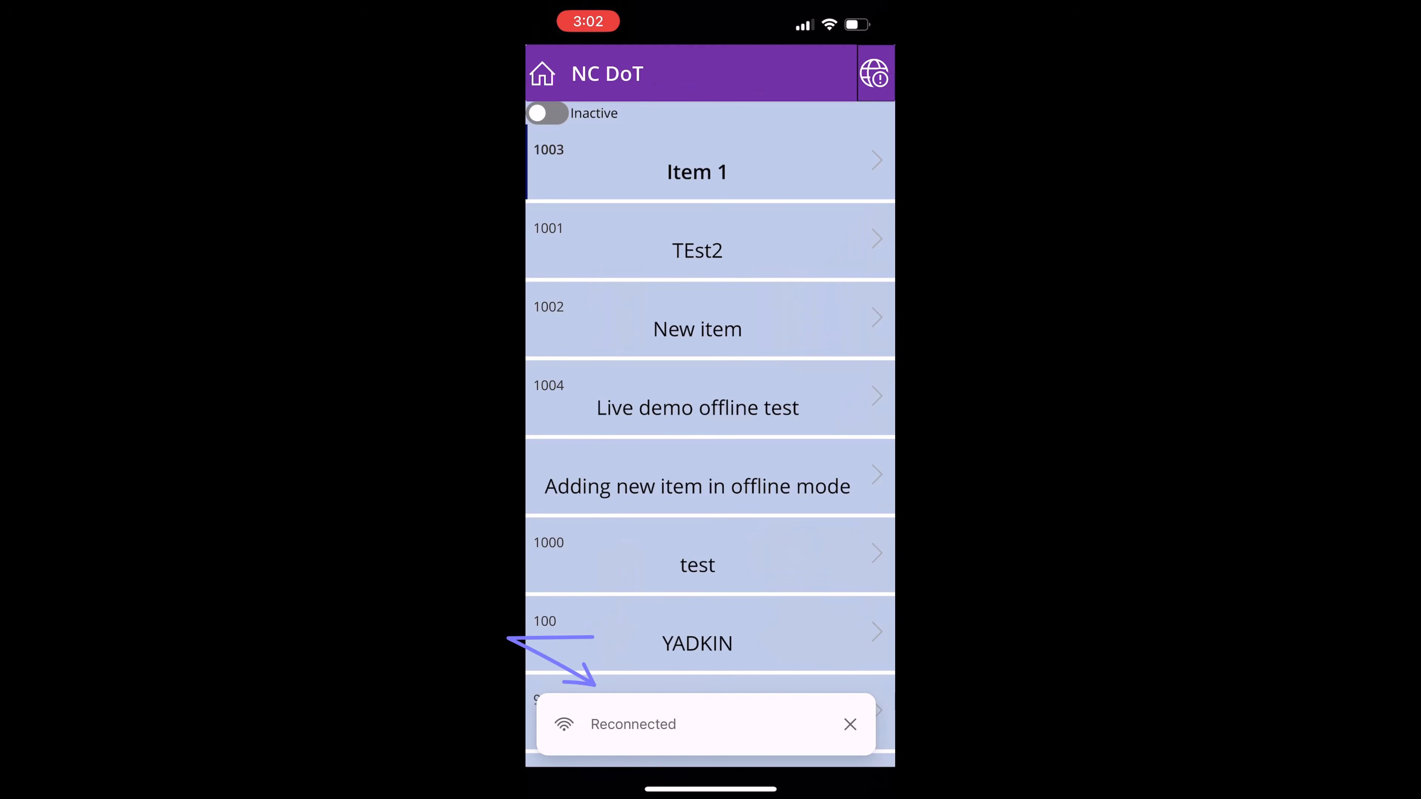
pyautogui.moveTo(529, 425); pyautogui.dragTo(839, 425)
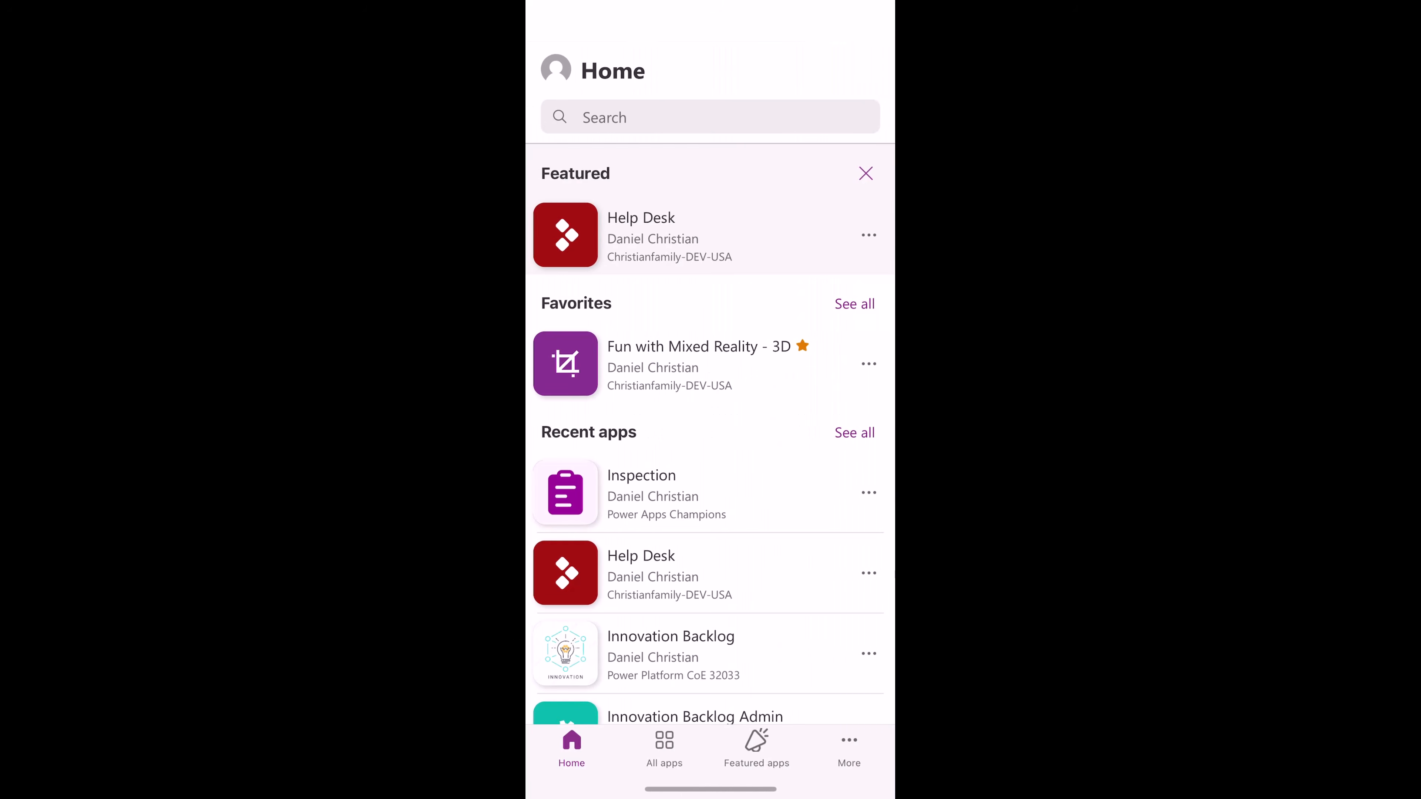
pyautogui.click(706, 361)
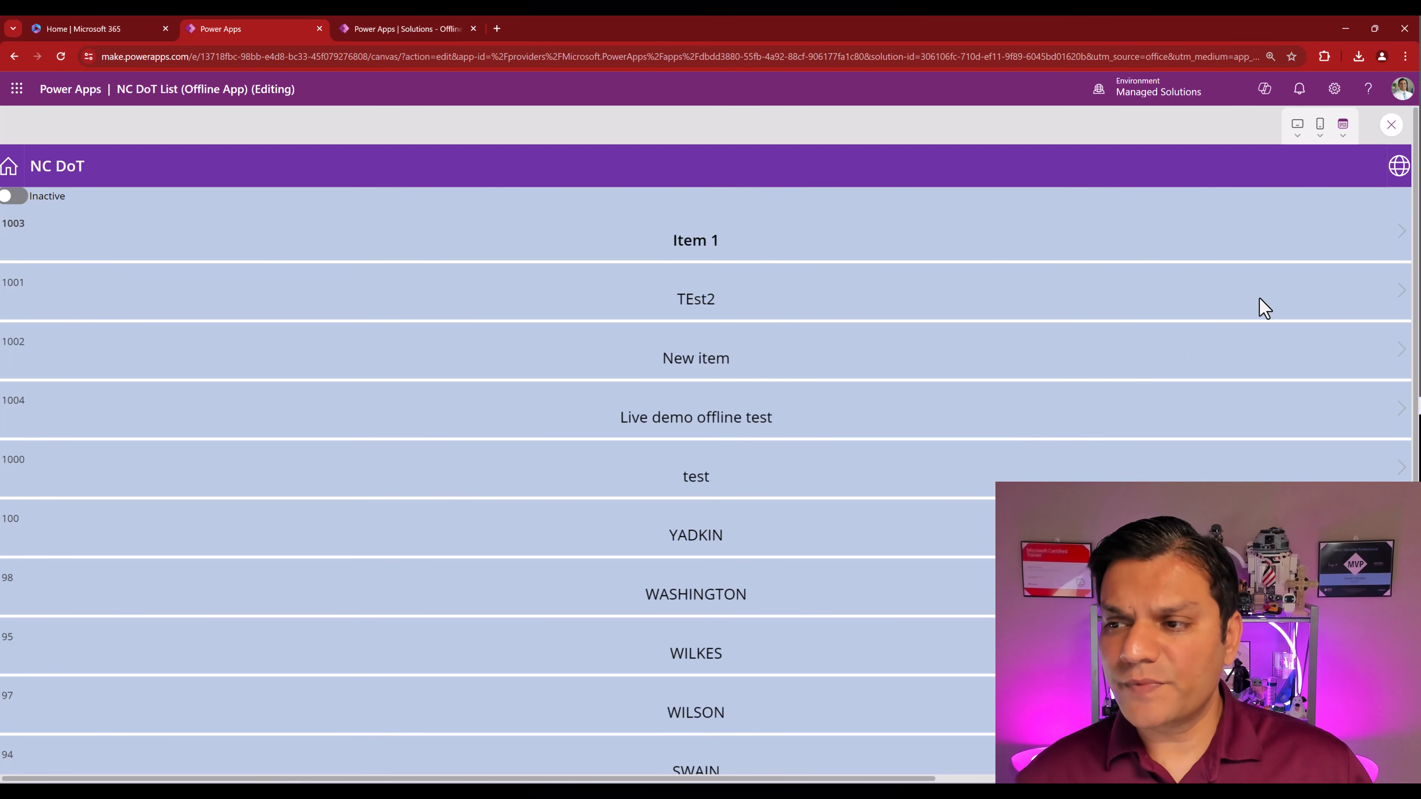
# - Exit the preview and refresh the ncdotaadt countys data source to show synced record 1005
pyautogui.click(1391, 125)
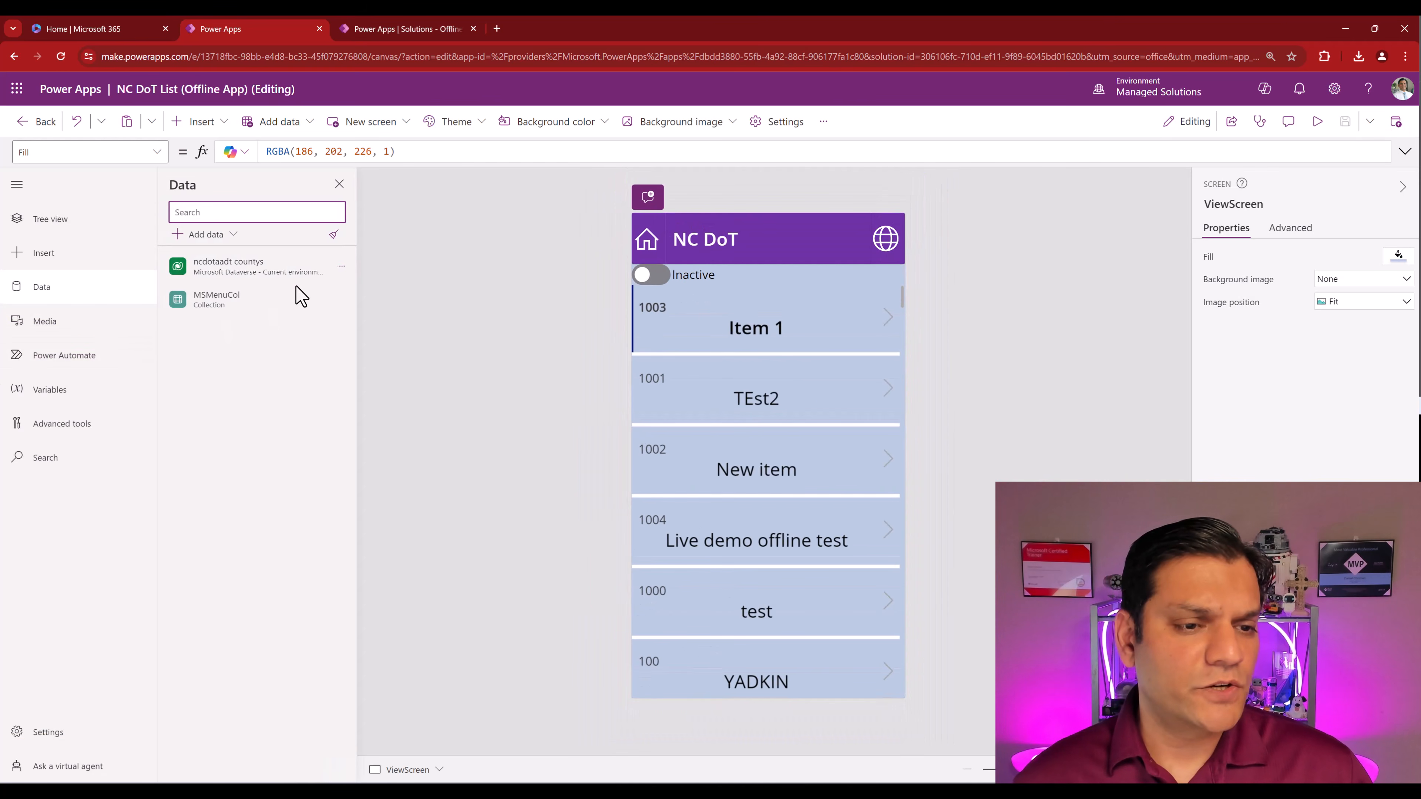
pyautogui.click(342, 267)
pyautogui.click(380, 330)
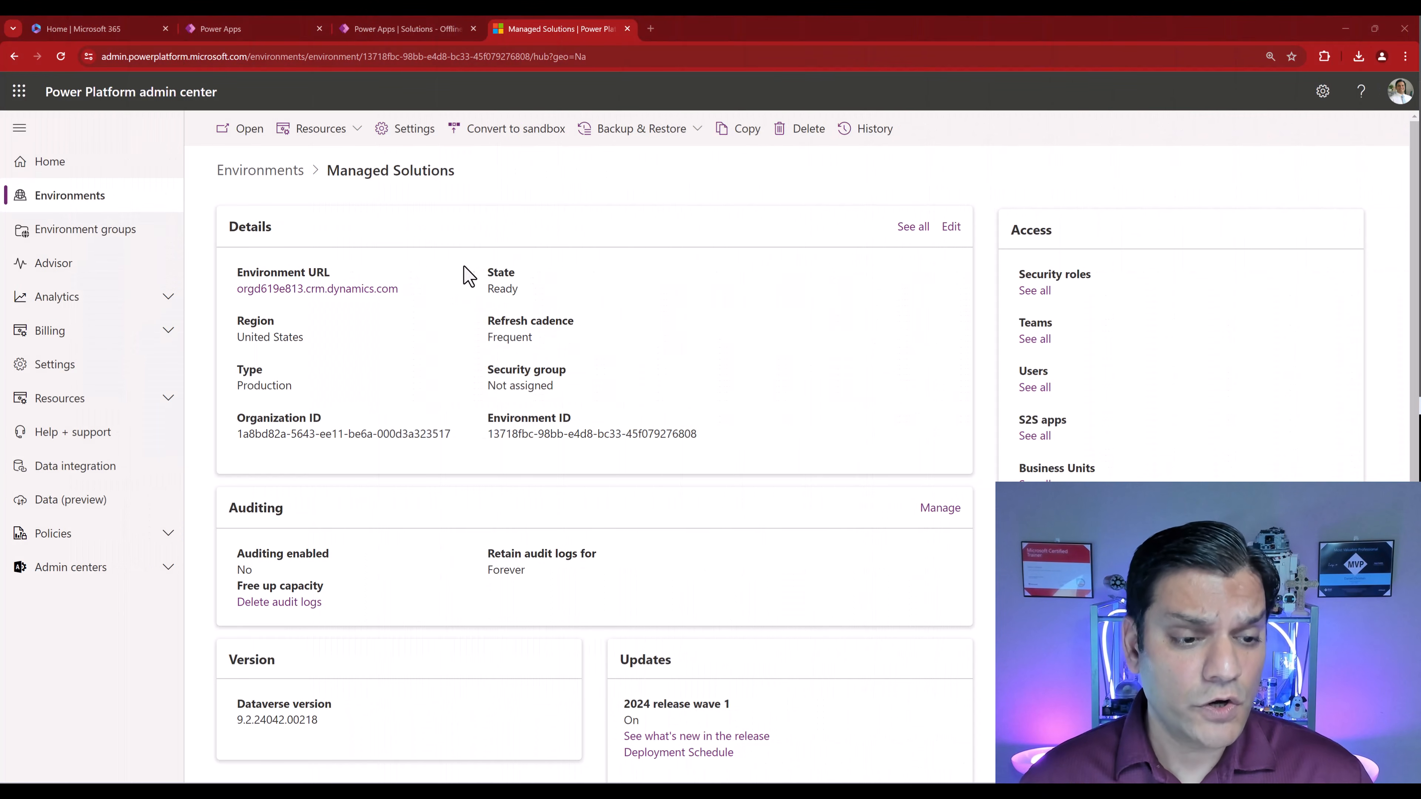
# - Go to Settings > Users + permissions > Mobile configuration and open the Offline Mode Profile
pyautogui.click(406, 150)
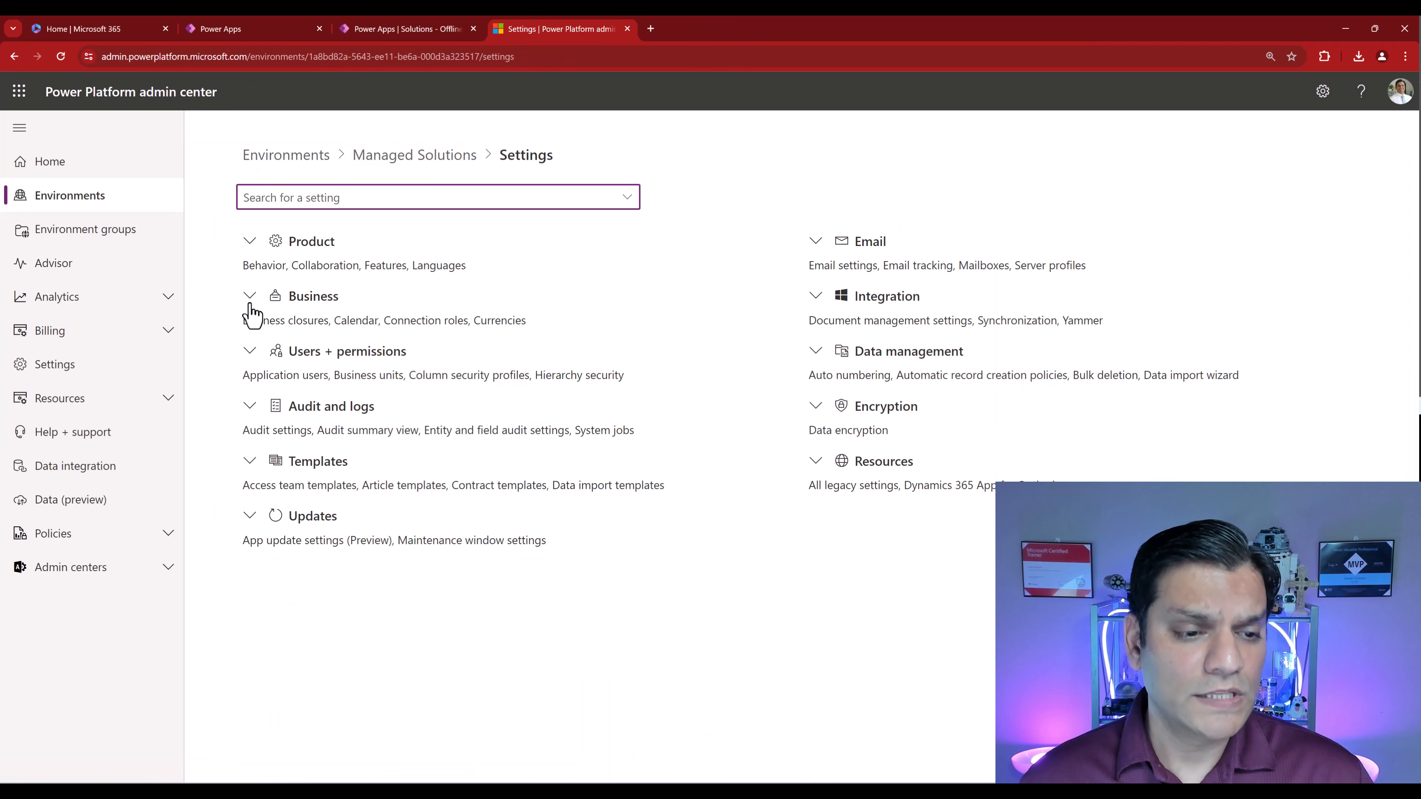
pyautogui.click(248, 356)
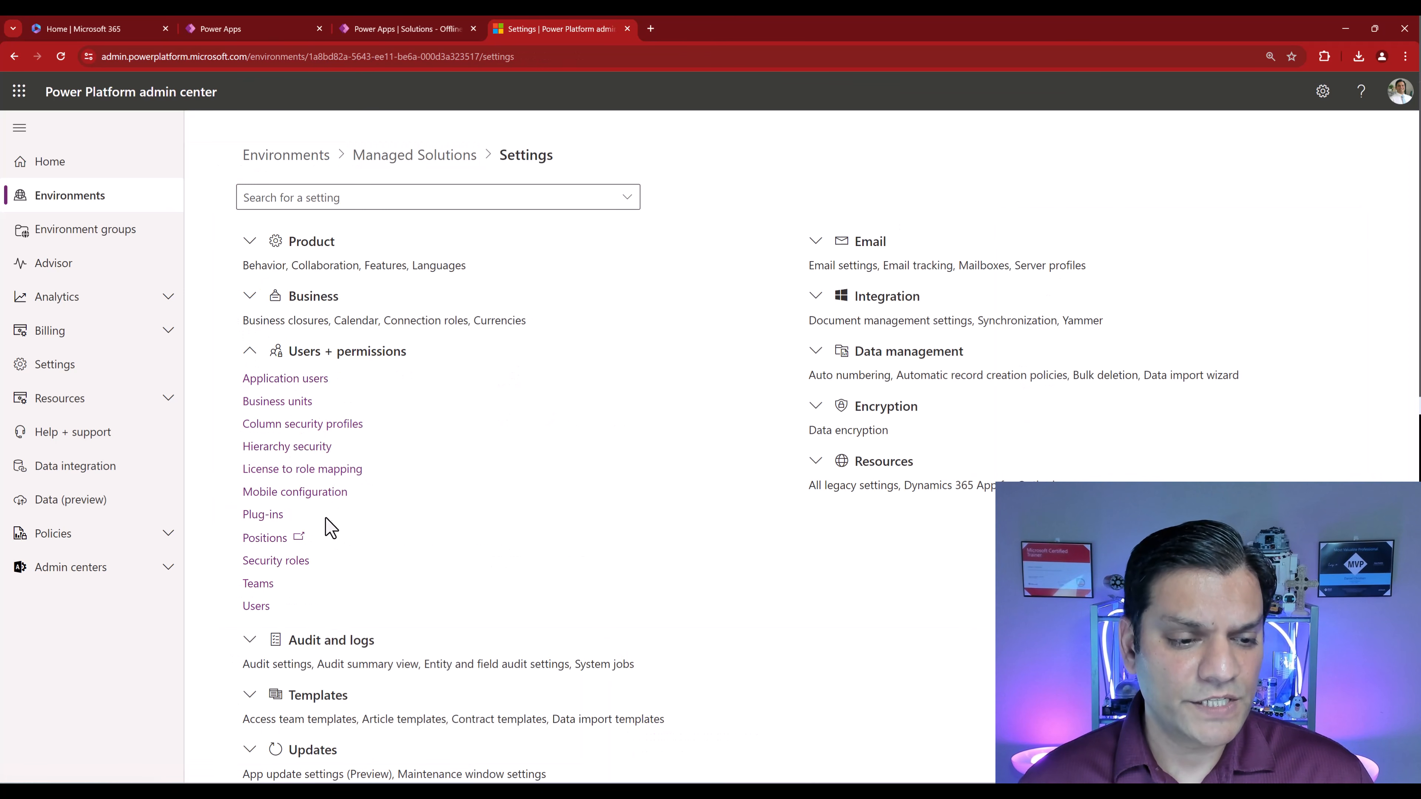
pyautogui.click(268, 496)
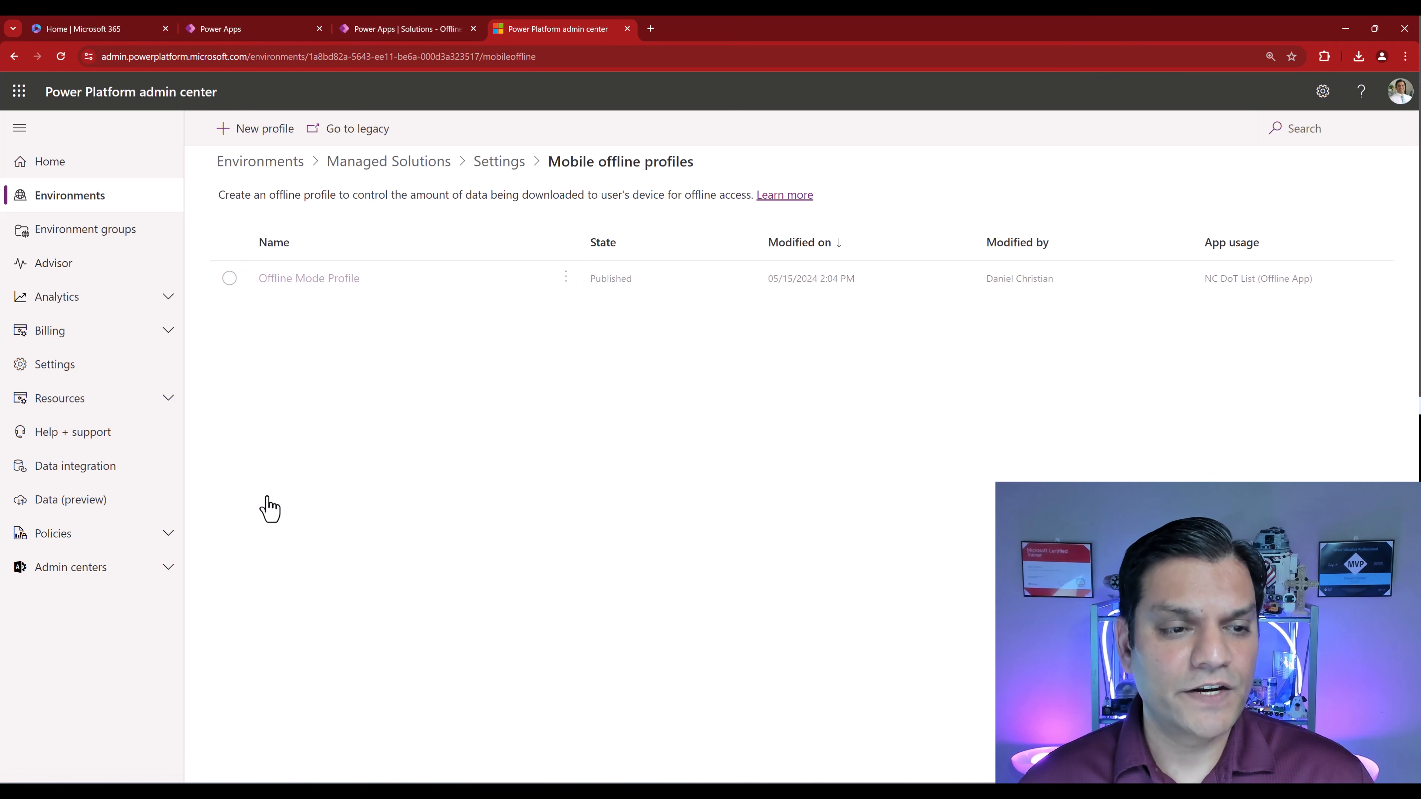
pyautogui.click(335, 281)
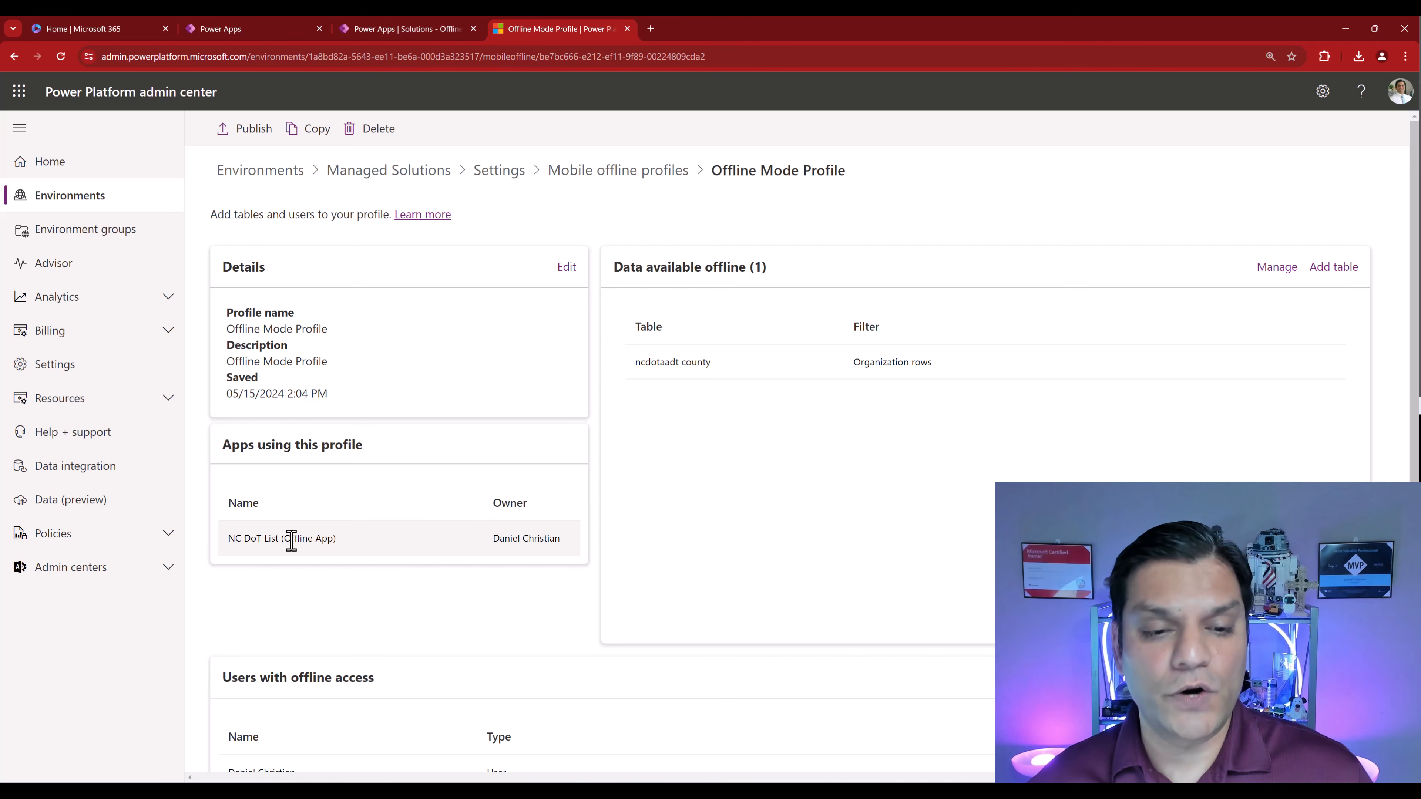
pyautogui.scroll(-1, 615, 507)
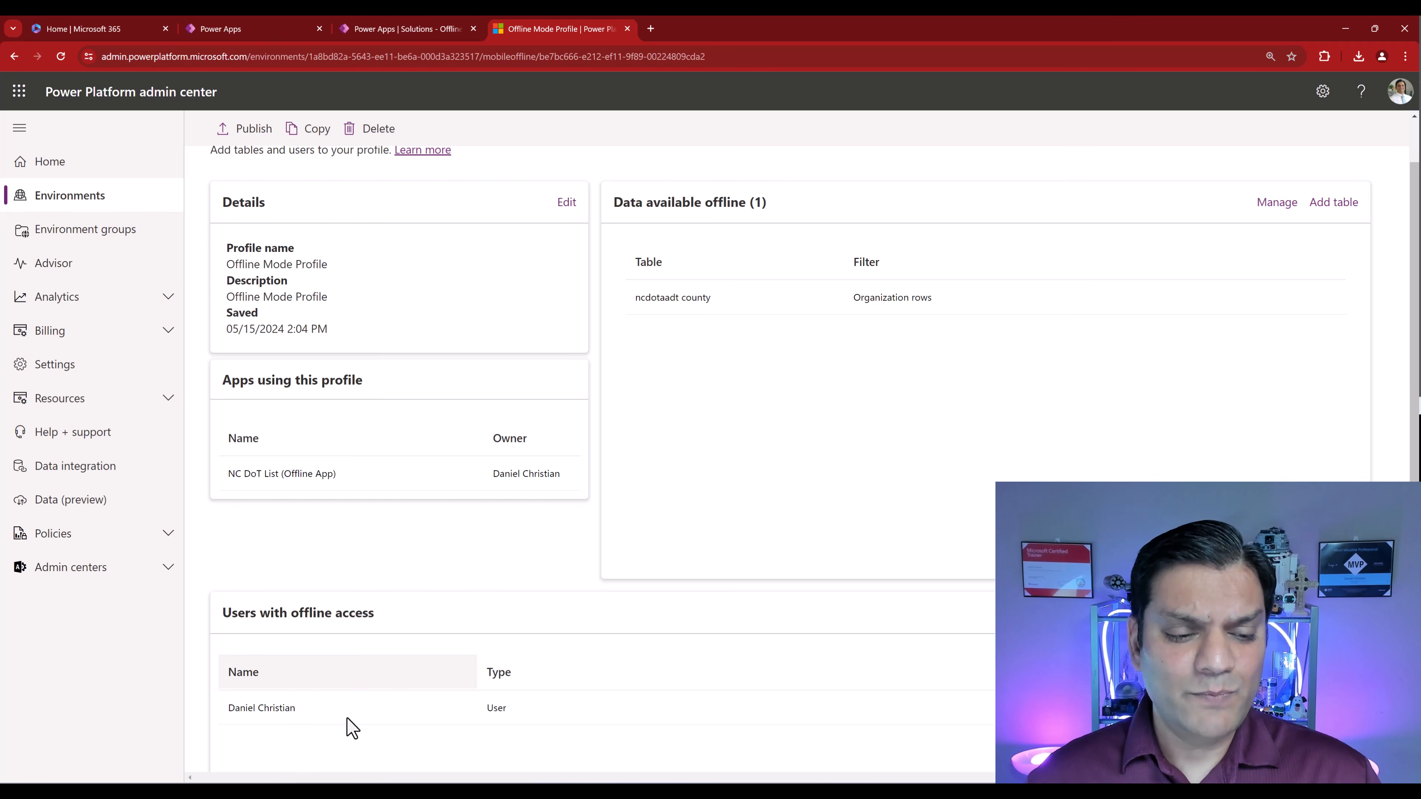